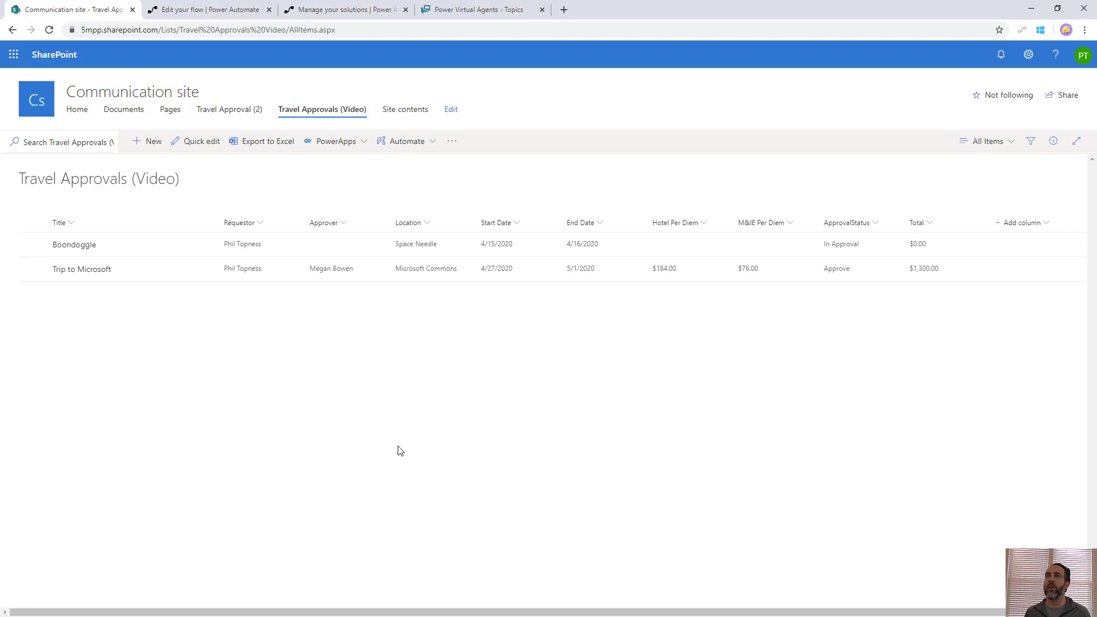
- Start a new travel item titled 'New Tip' and choose the requestor
left_click(147, 145)
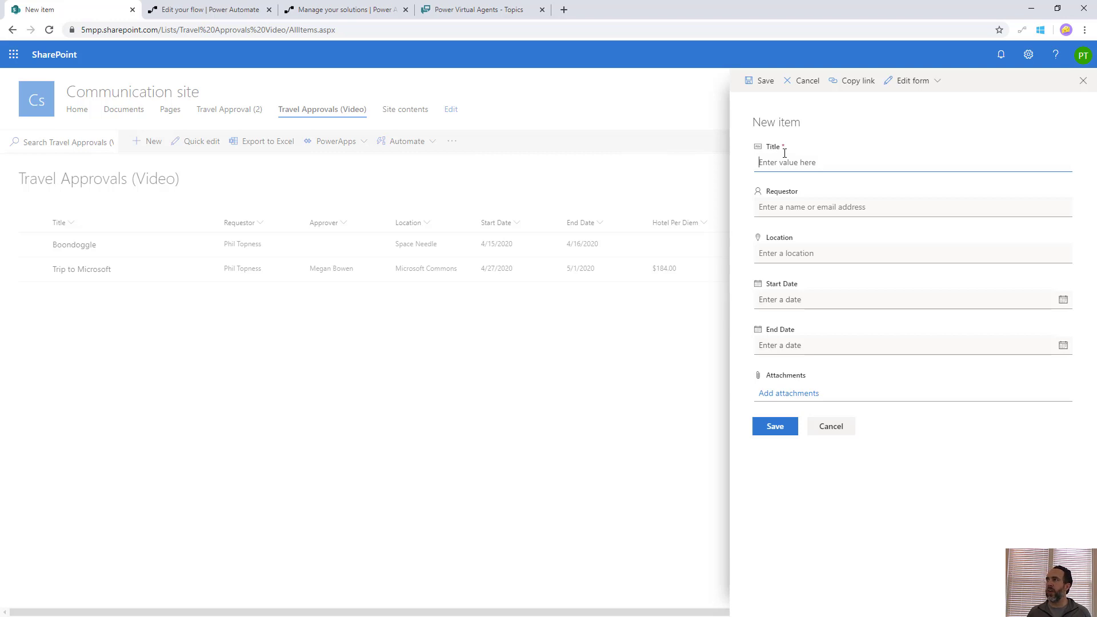
type("New Tip")
key("Tab")
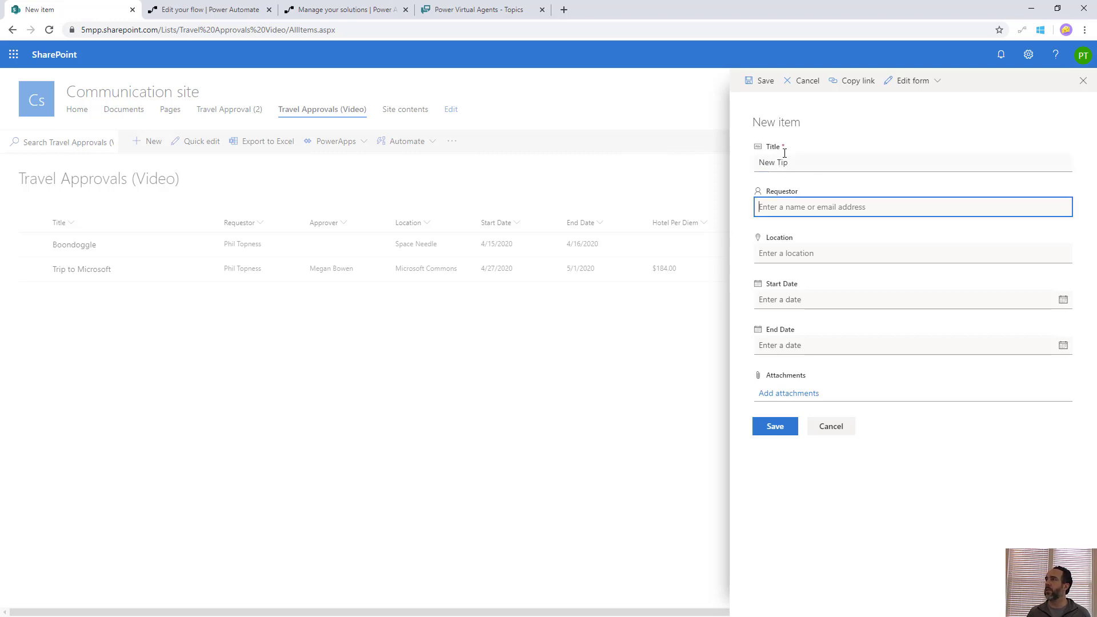
type("topnes")
left_click(846, 235)
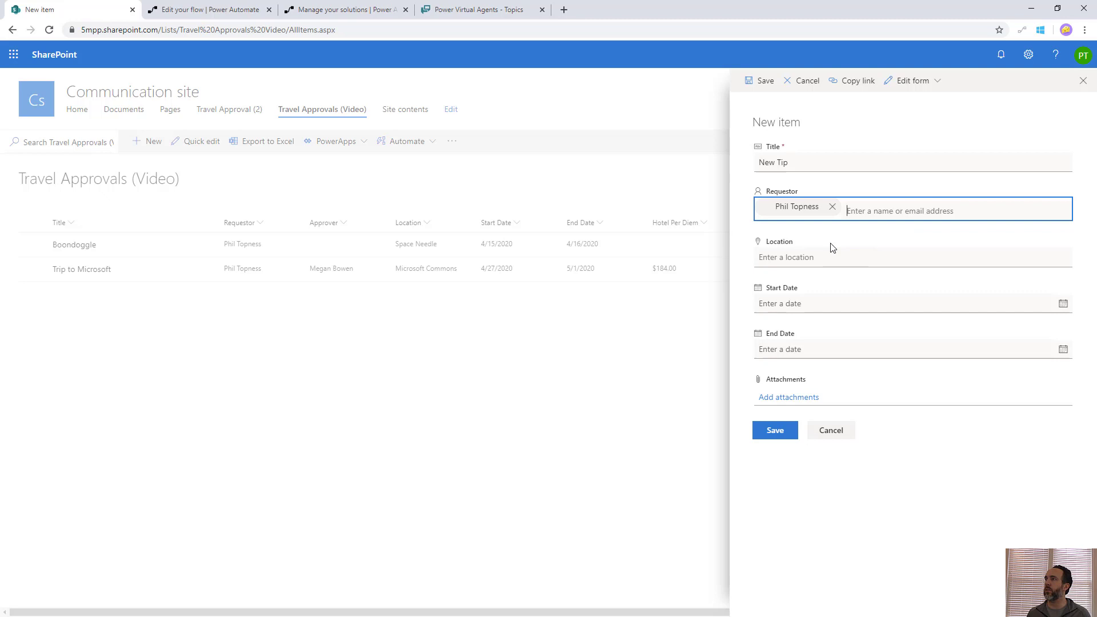
left_click(817, 256)
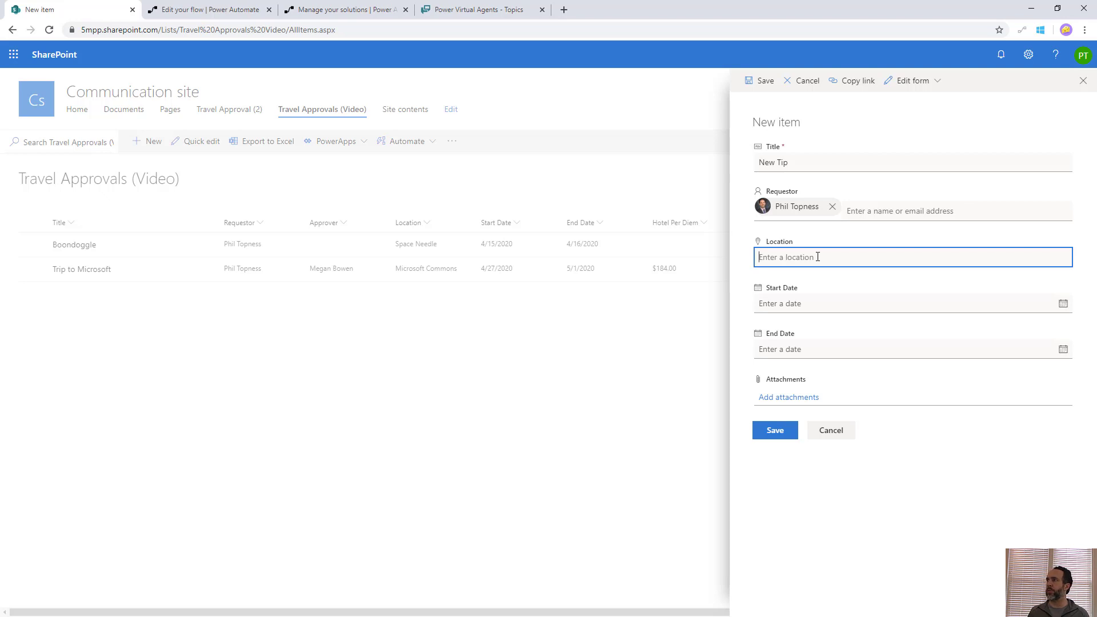
- Set location Space Needle, dates 4/27/2020 to 4/30/2020, and save the item
type("space")
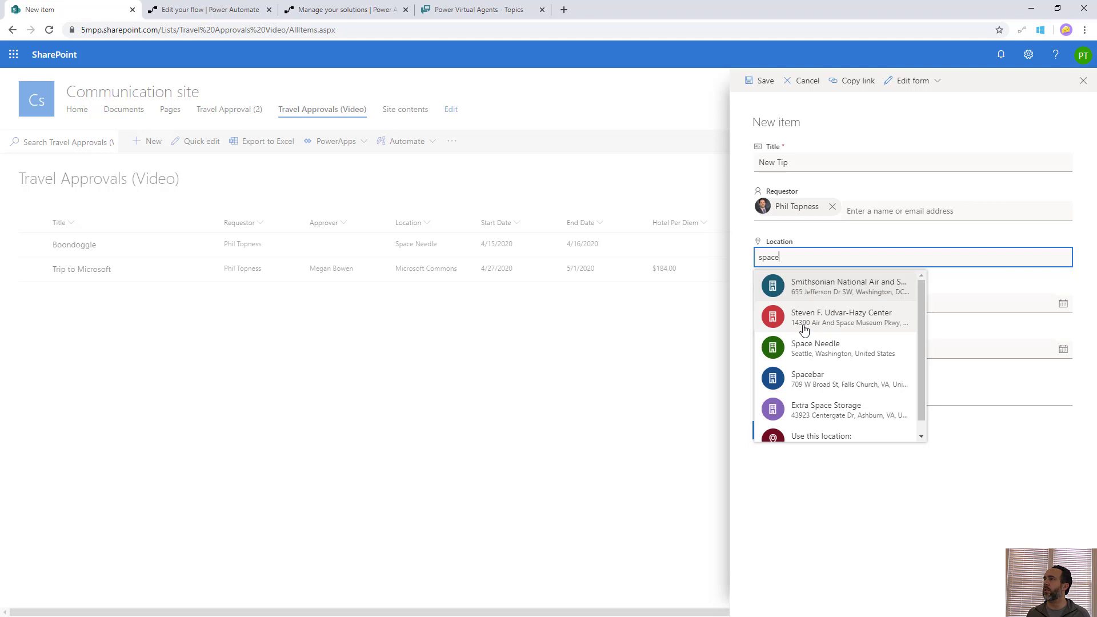
left_click(789, 355)
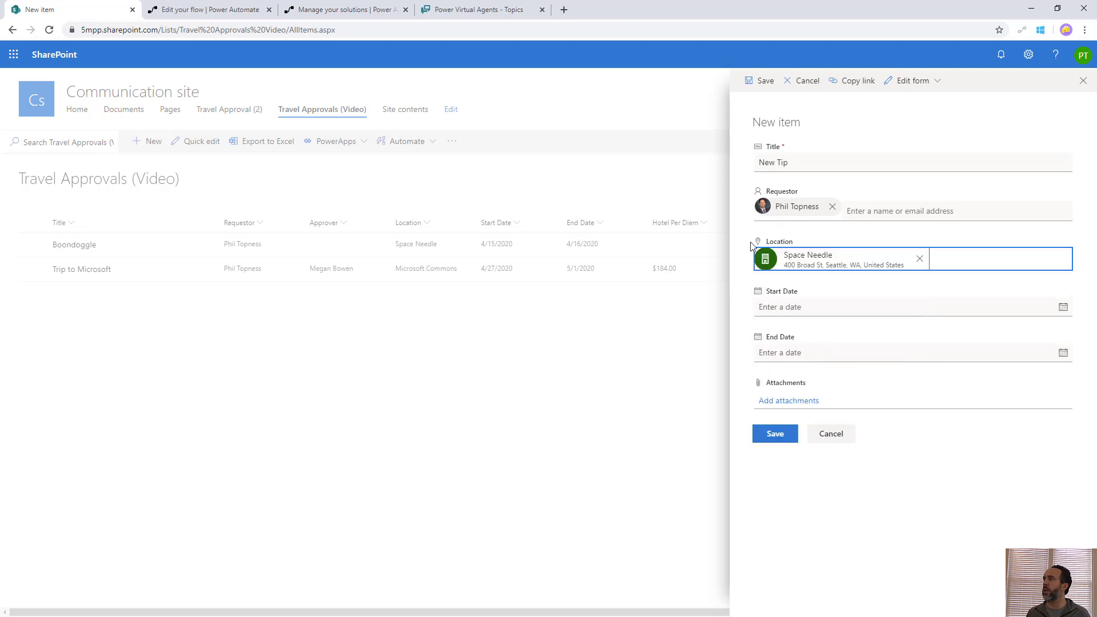
left_click(785, 307)
left_click(1063, 307)
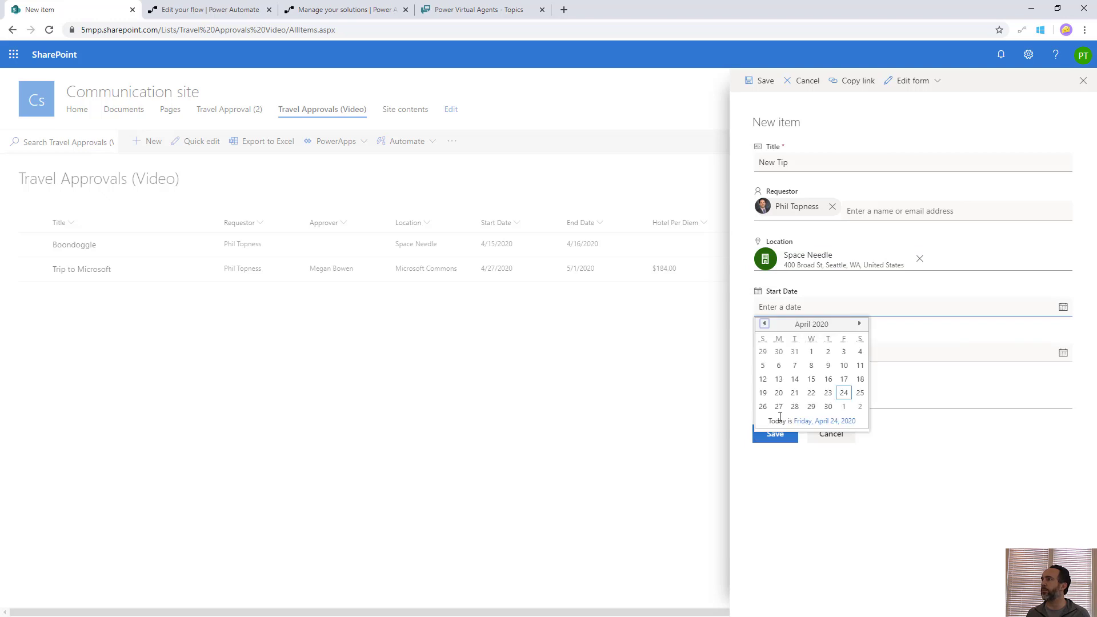
left_click(778, 406)
left_click(1063, 353)
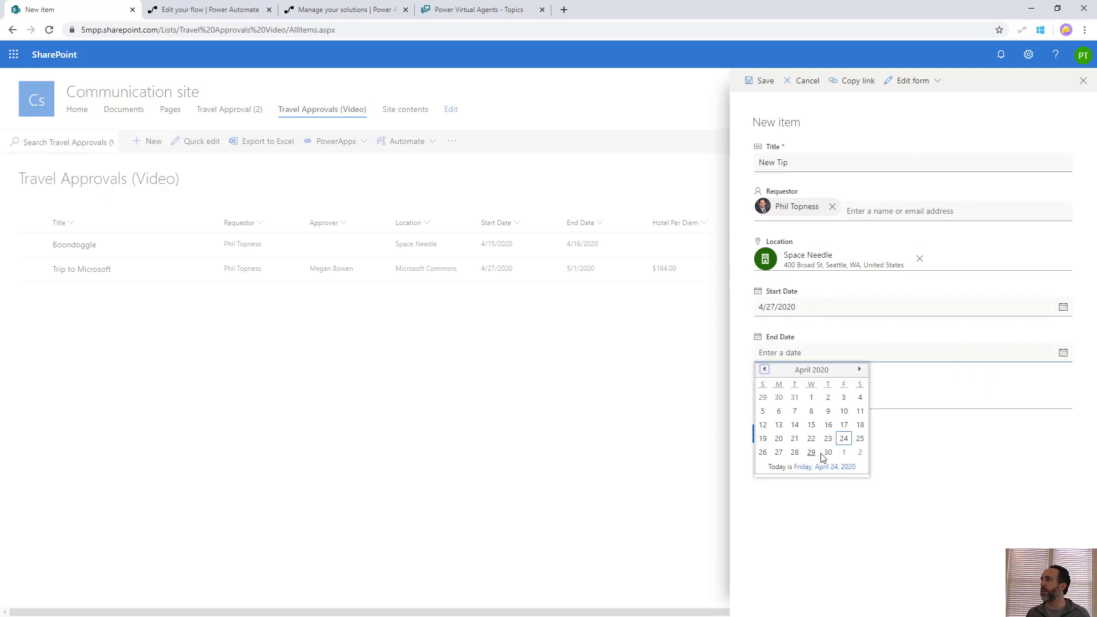
left_click(827, 452)
left_click(774, 434)
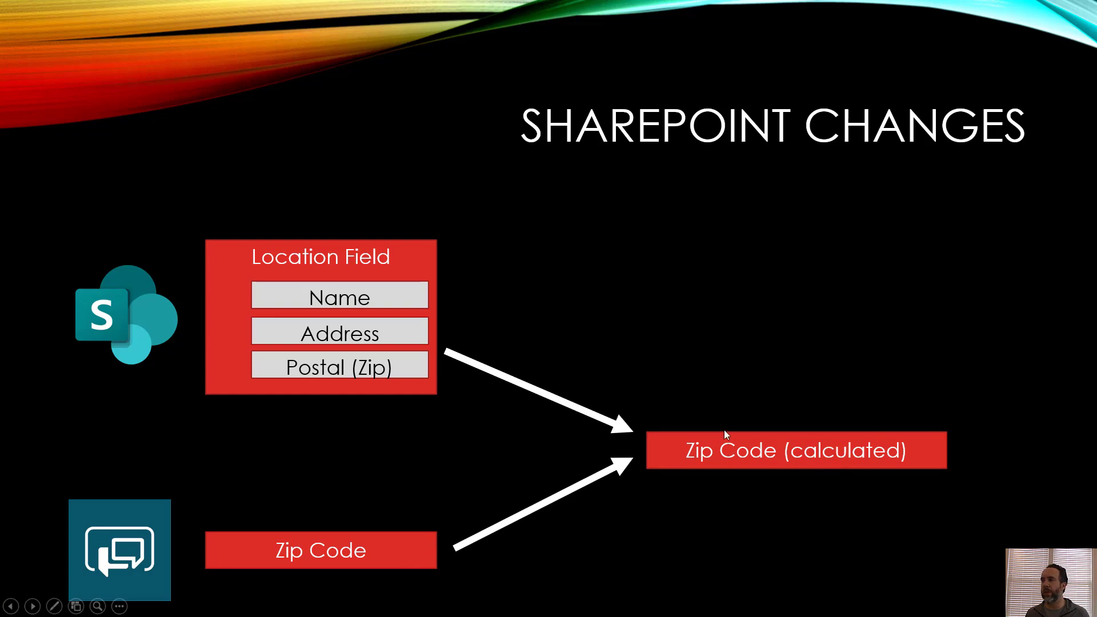
- From List settings, add a single line of text column named 'Zip Code (PVA)'
key("alt+Tab")
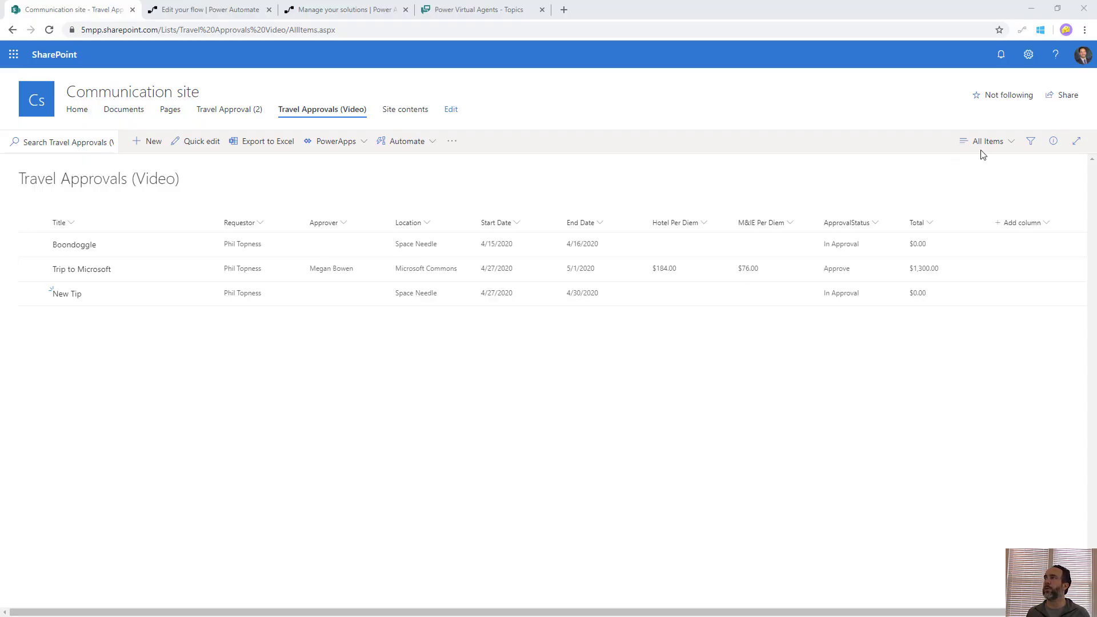
left_click(1031, 55)
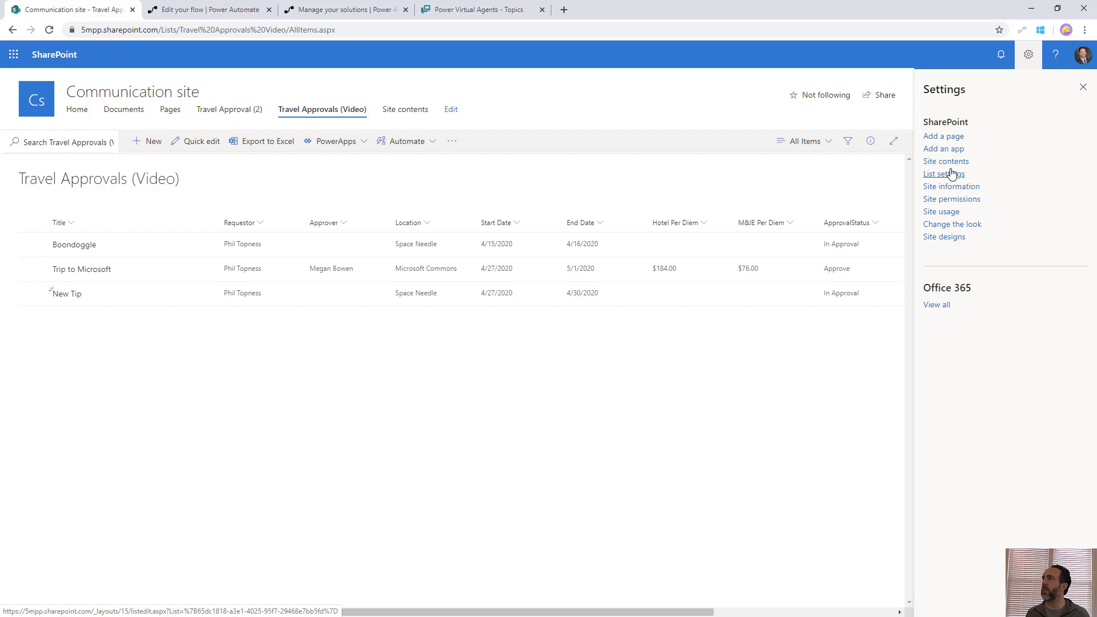
left_click(951, 173)
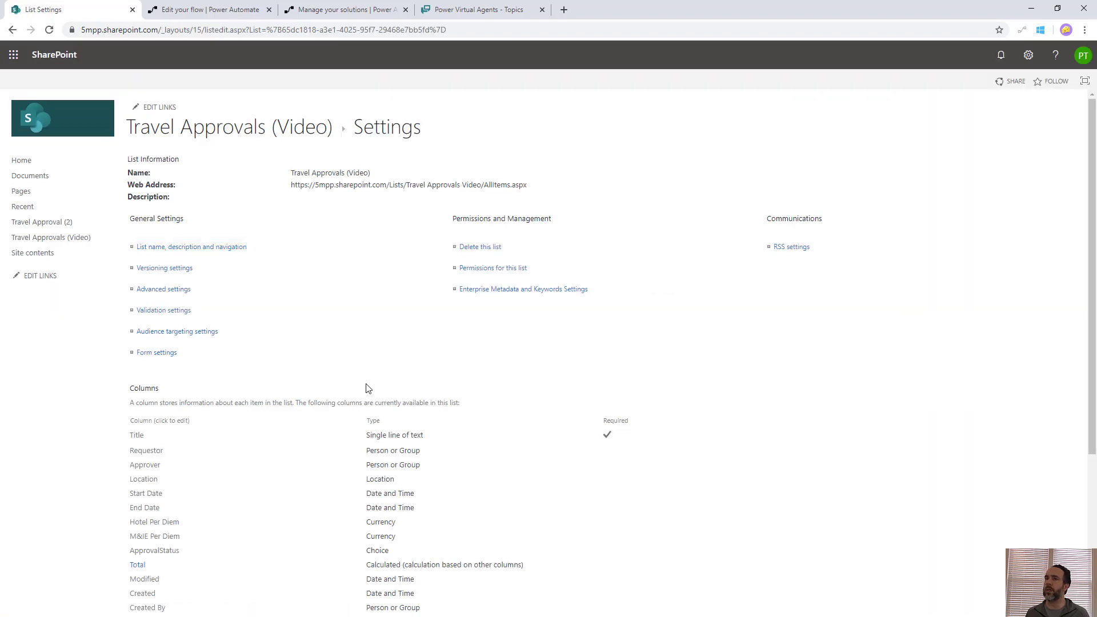
scroll(313, 378, "down", 4)
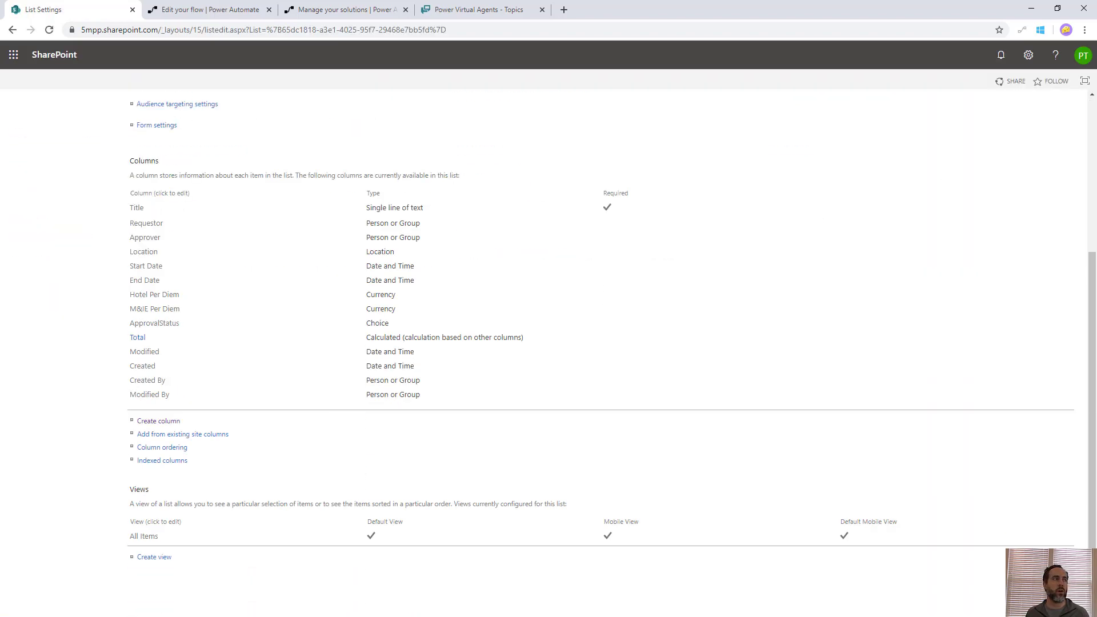
left_click(158, 421)
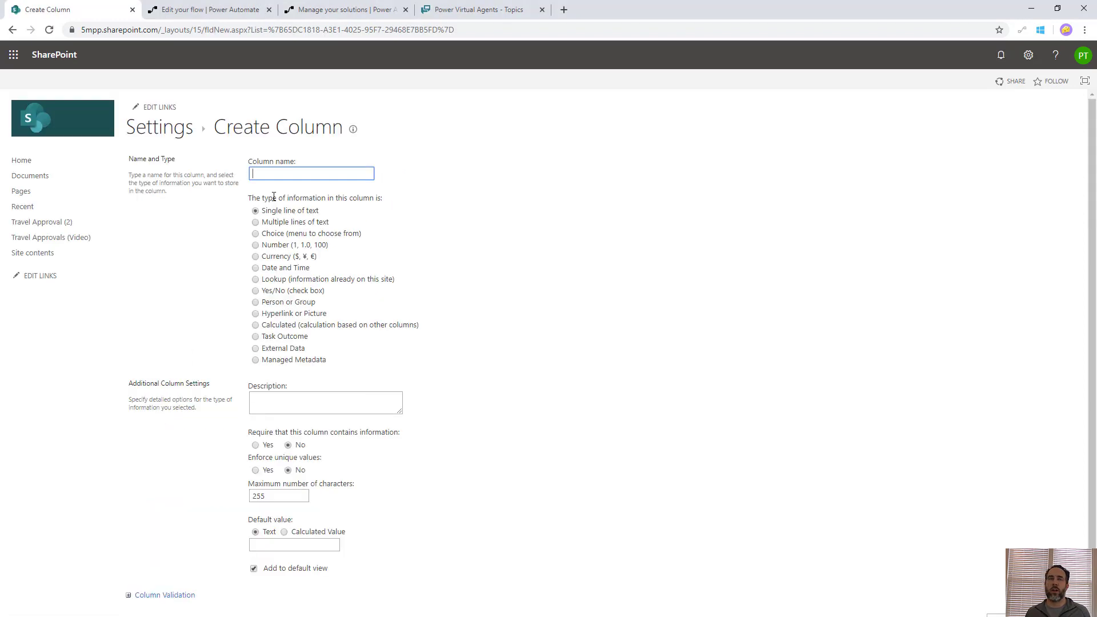
type("Zip")
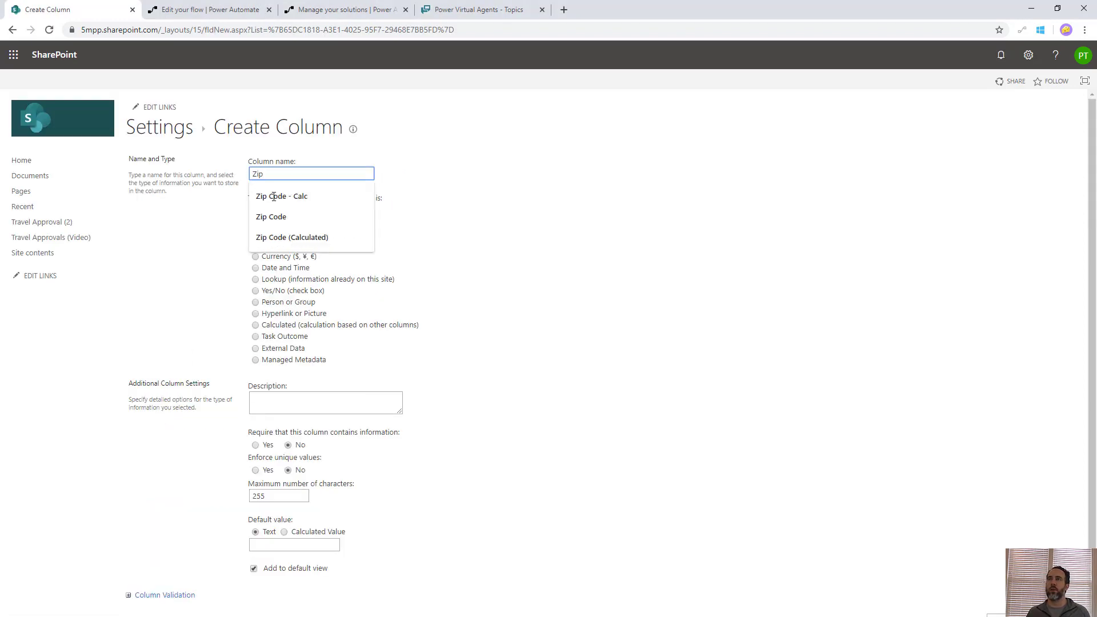
type(" Code (PVA")
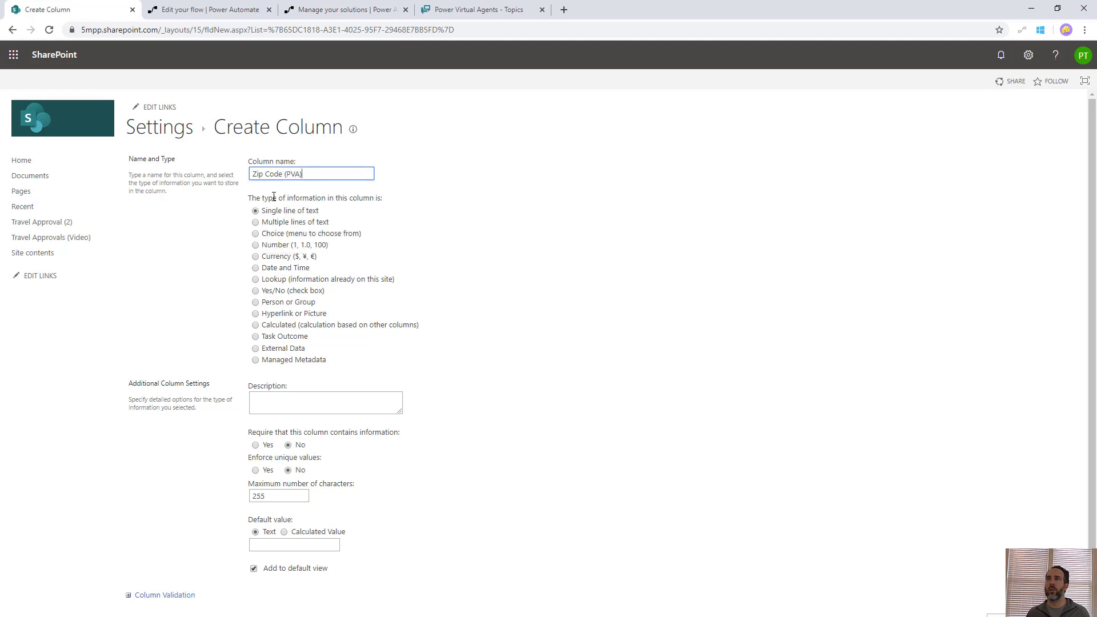
scroll(286, 487, "down", 1)
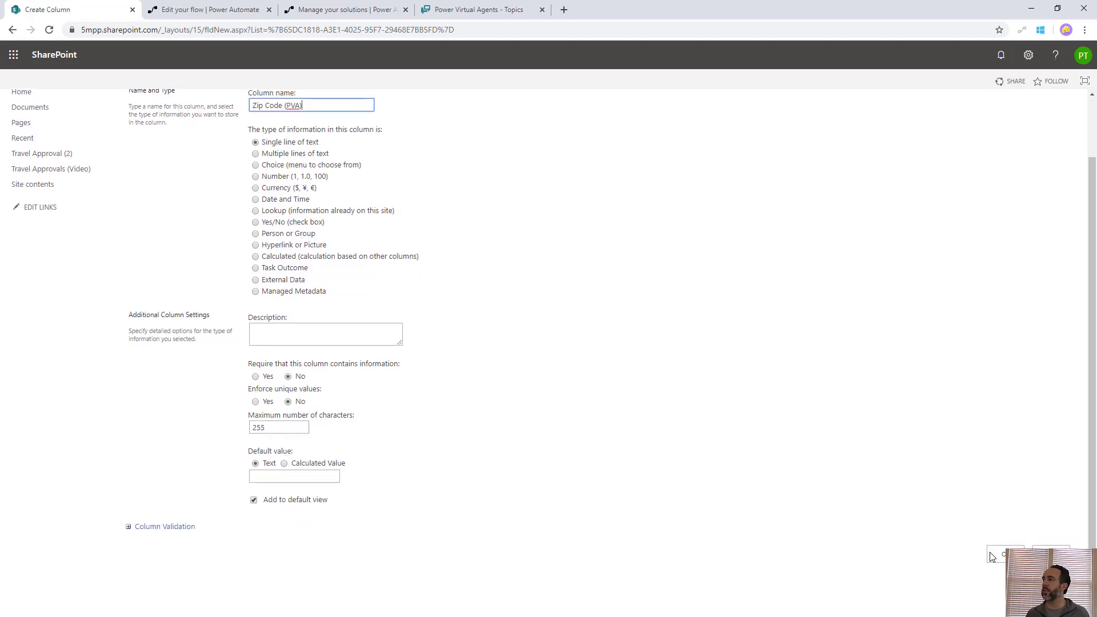
left_click(990, 558)
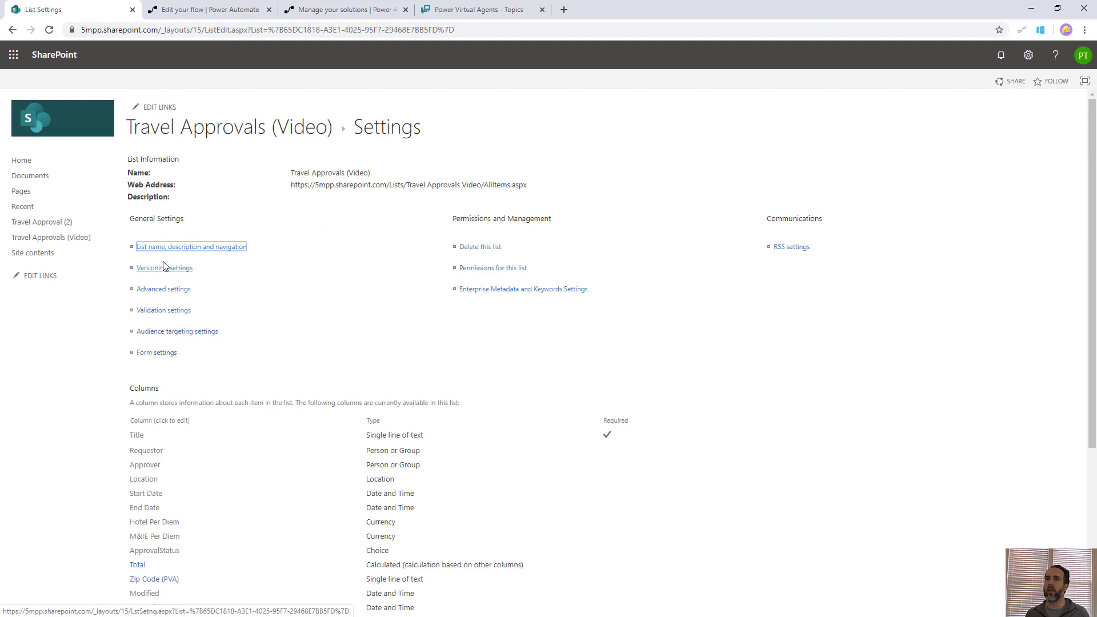
- Start a new calculated column named Zip Code (Calculated)
scroll(198, 445, "down", 4)
left_click(157, 421)
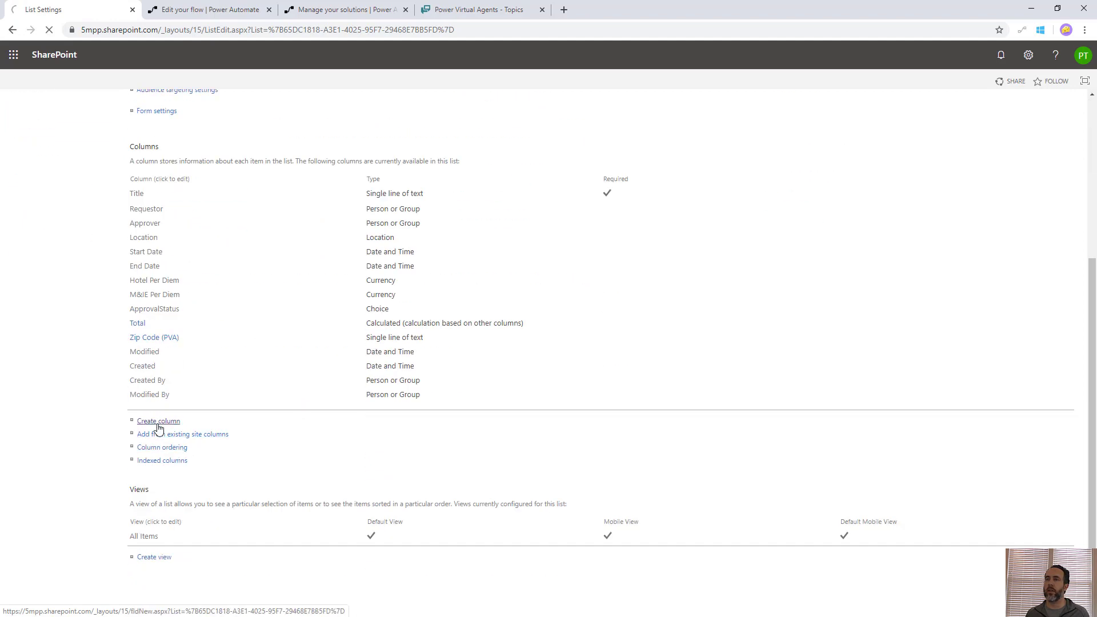
left_click(256, 325)
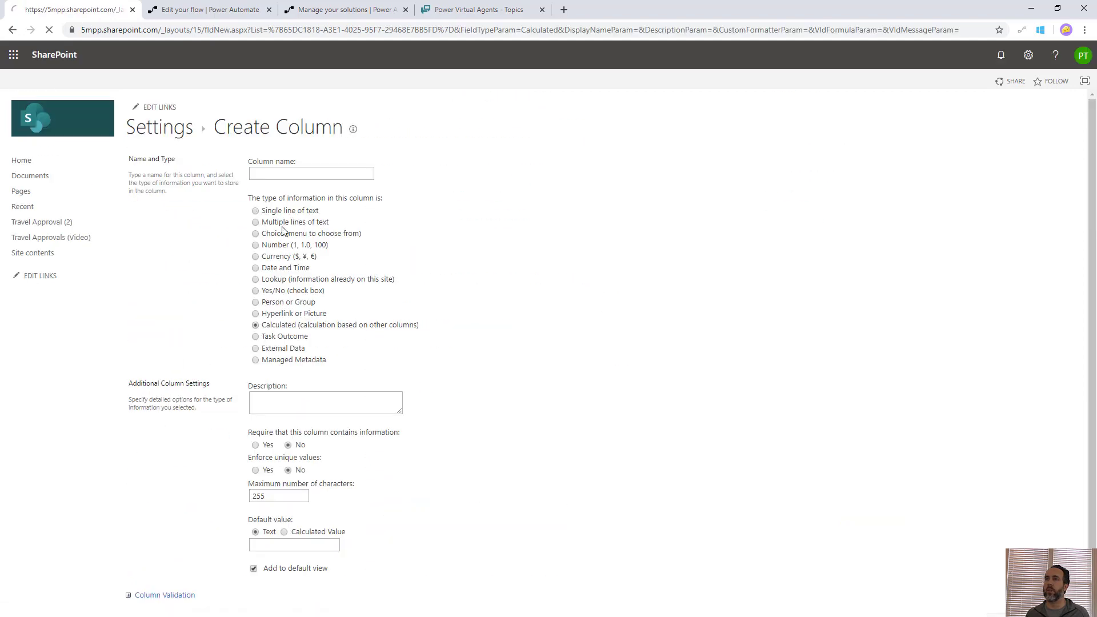
left_click(295, 173)
type("Z")
key("Down")
key("Down")
key("Down")
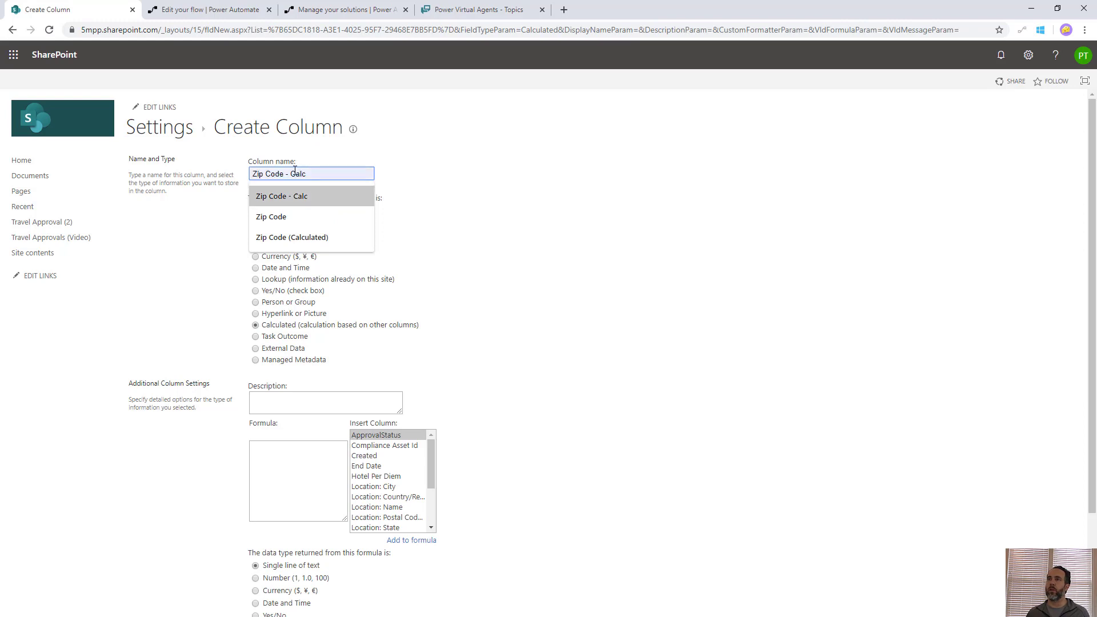
key("Return")
scroll(521, 448, "down", 2)
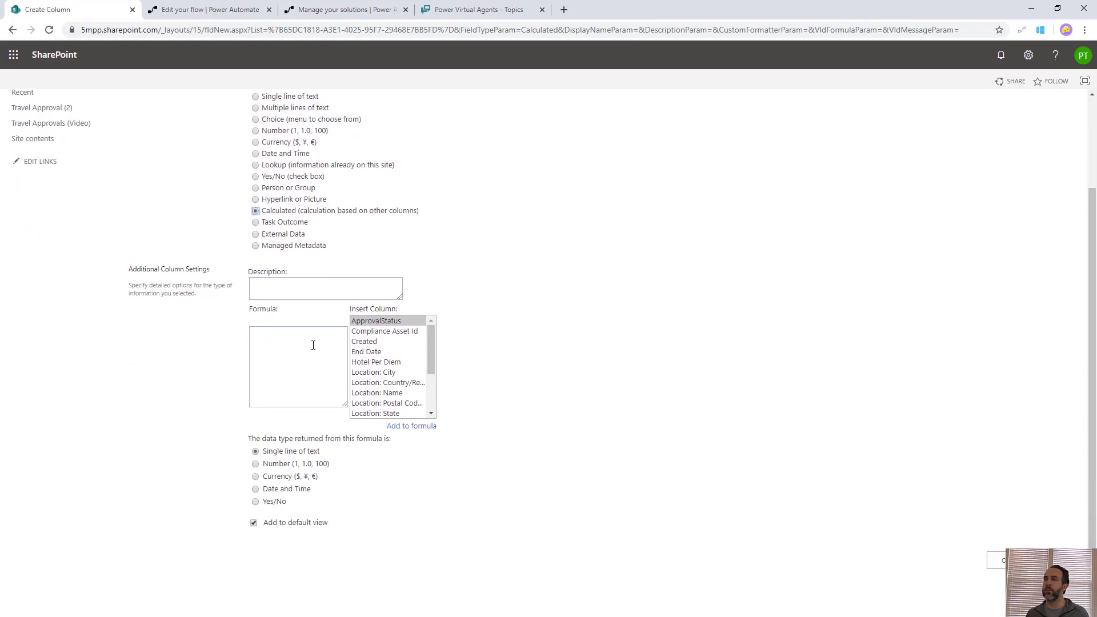
- Write the formula start IF(ISBLANK([Location: Postal Code]),[Zip Code (PVA)],
left_click(307, 347)
type("IF")
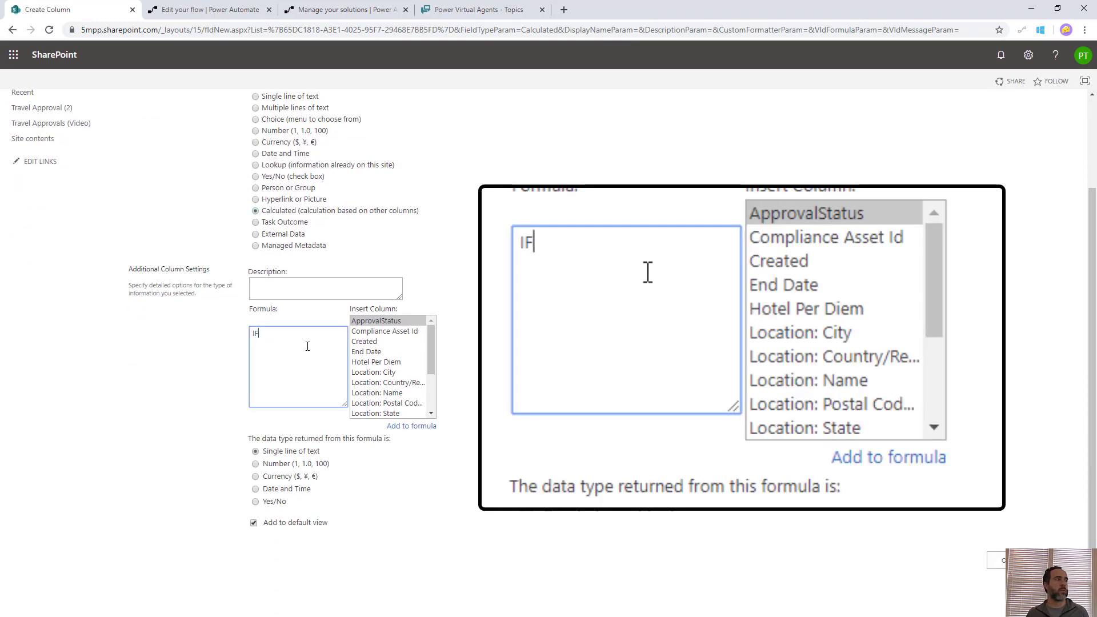
type("(ISBLN")
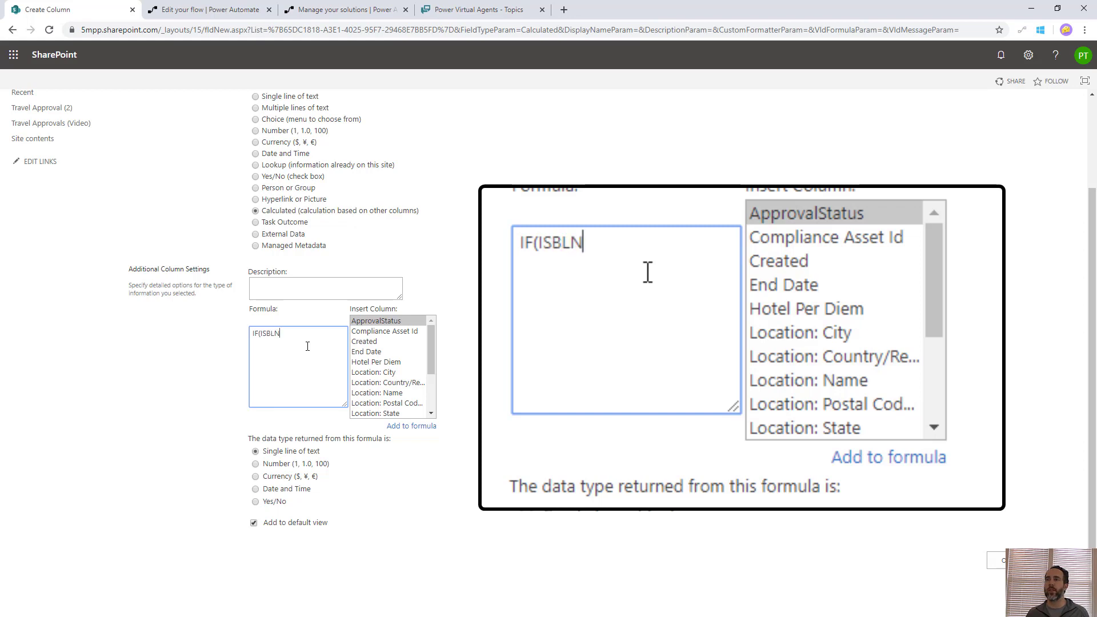
key("BackSpace")
type("ANK(")
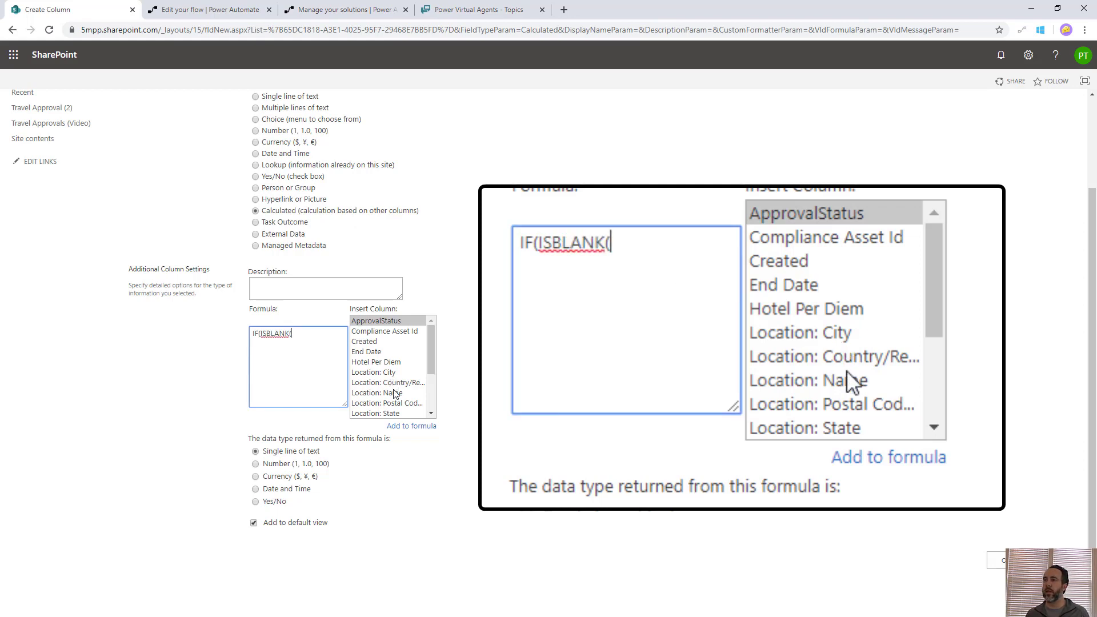
double_click(372, 403)
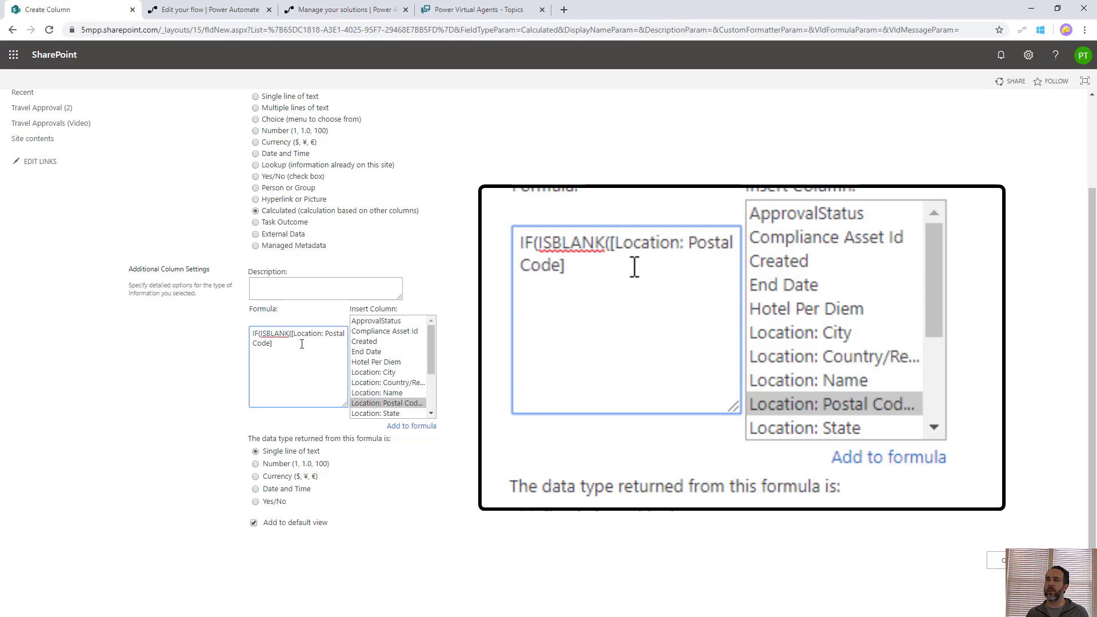
type("),")
scroll(376, 395, "down", 3)
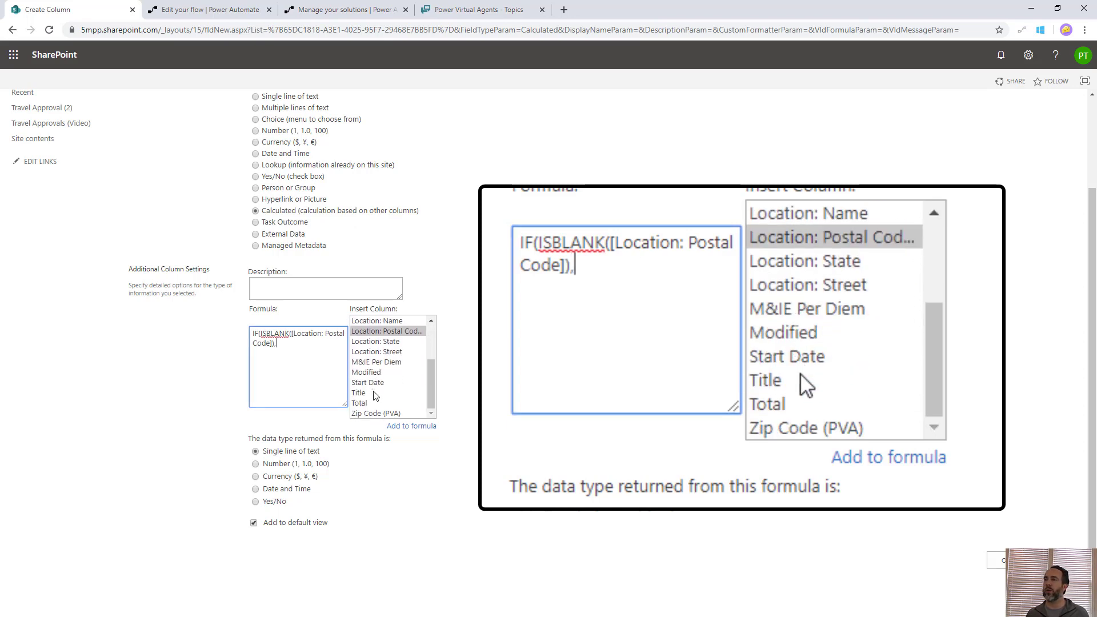
double_click(376, 413)
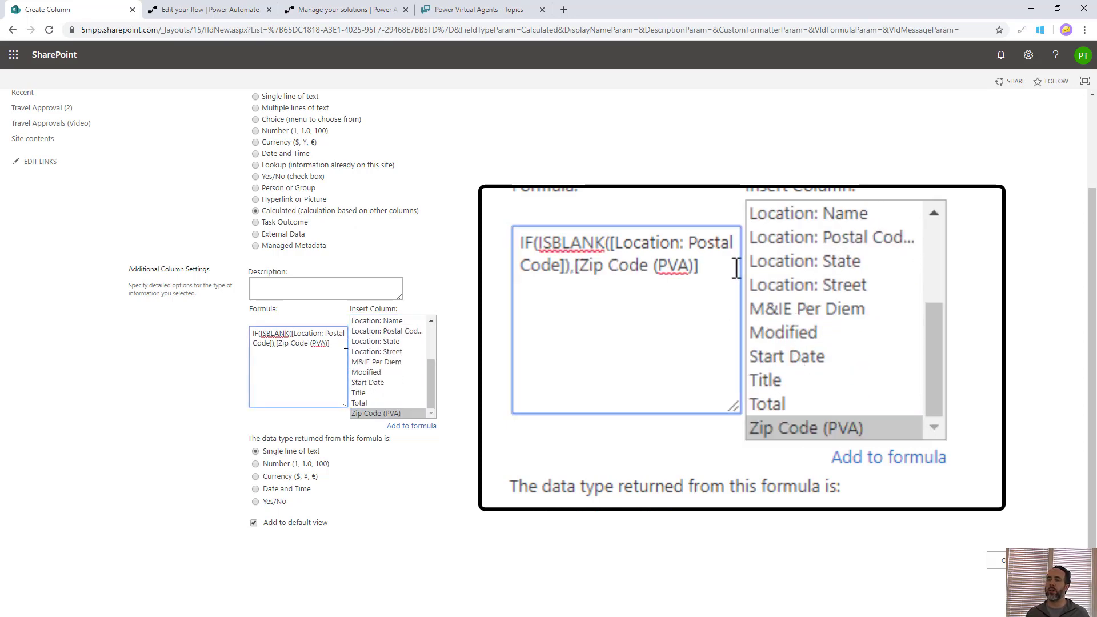
type(",")
- Finish the formula with [Location: Postal Code]) and save the calculated column
scroll(386, 369, "up", 3)
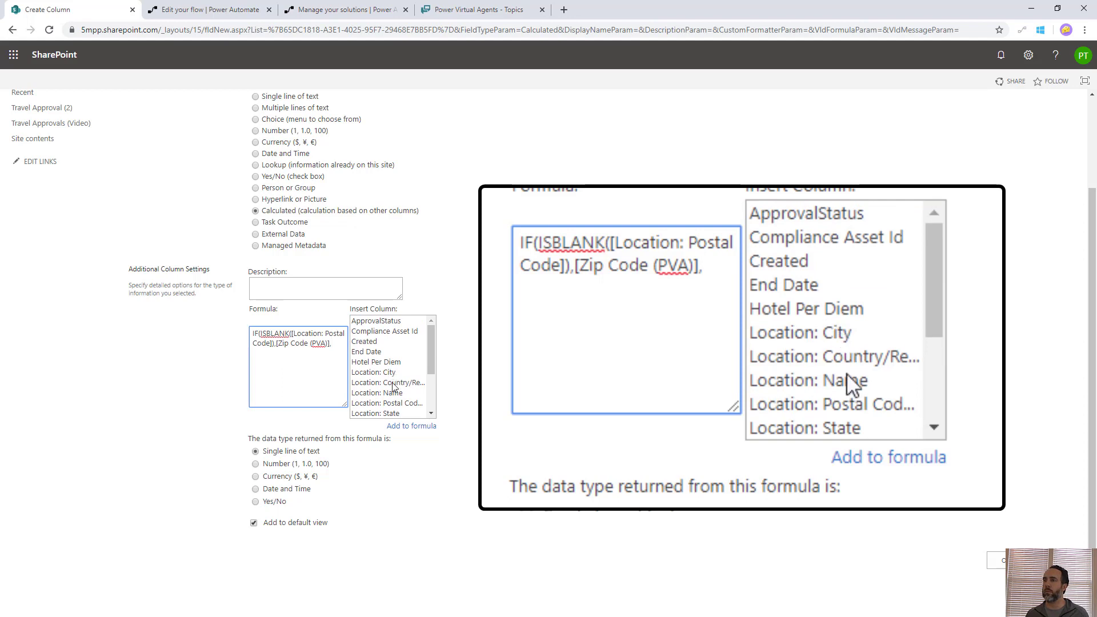
scroll(393, 387, "up", 1)
scroll(393, 377, "down", 1)
left_click(394, 388)
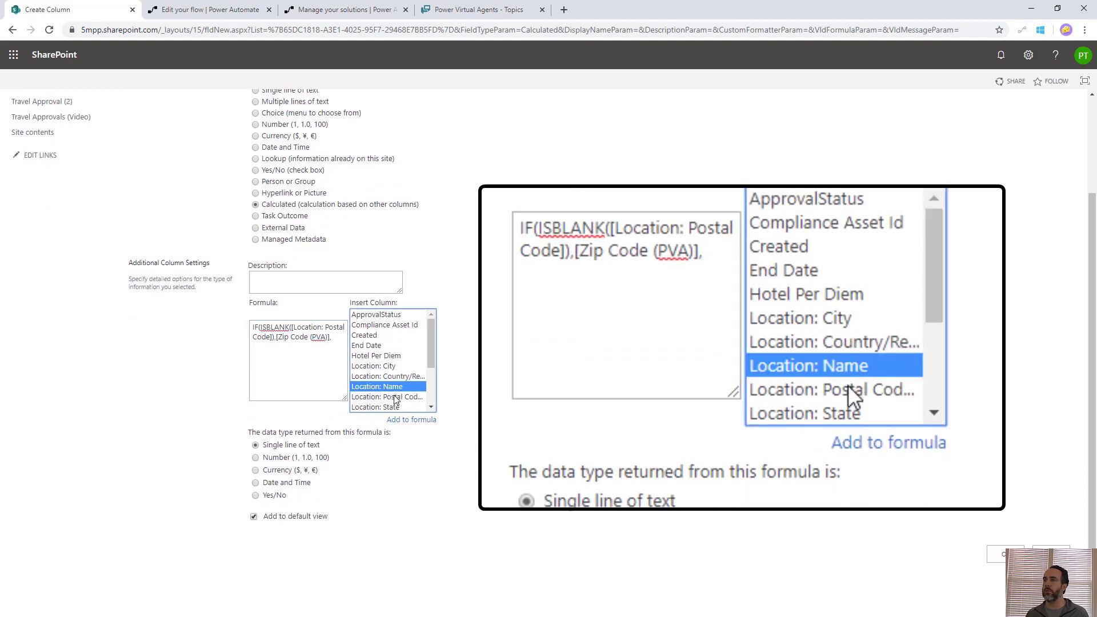
double_click(394, 398)
left_click(338, 346)
type(")")
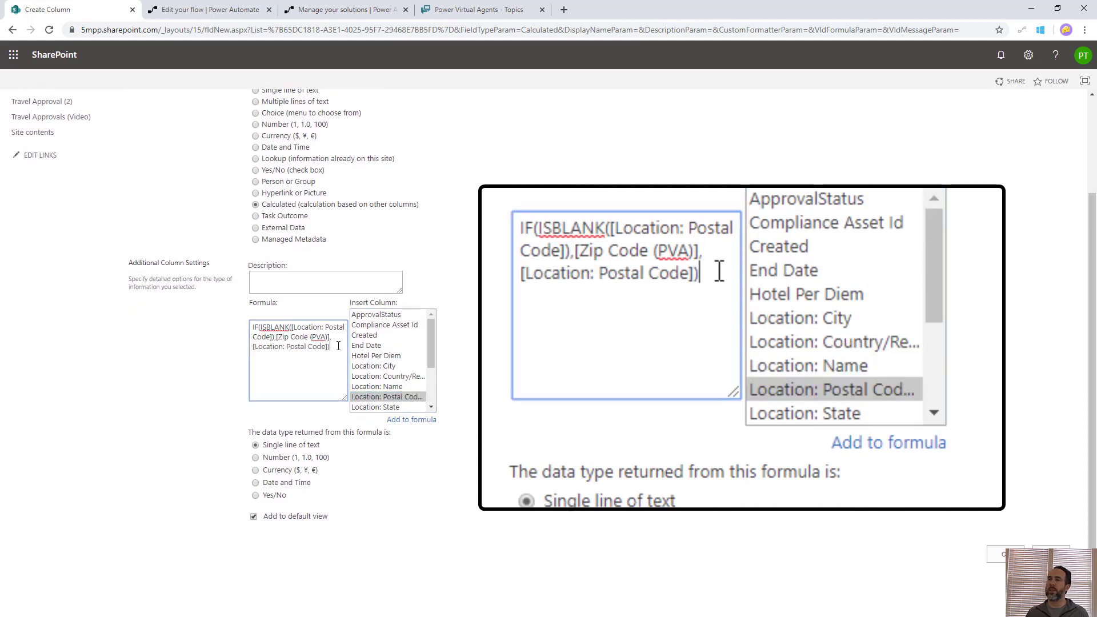
left_click(1004, 554)
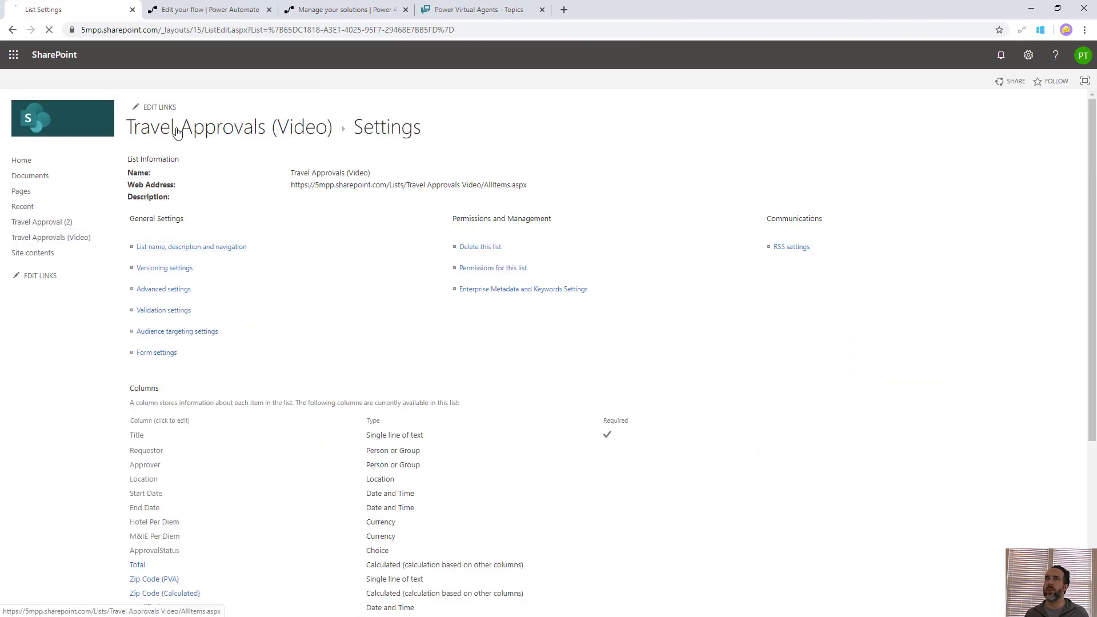
- Check Zip Code (Calculated) values in All Items, then return to the Per Diem Video flow
left_click(177, 132)
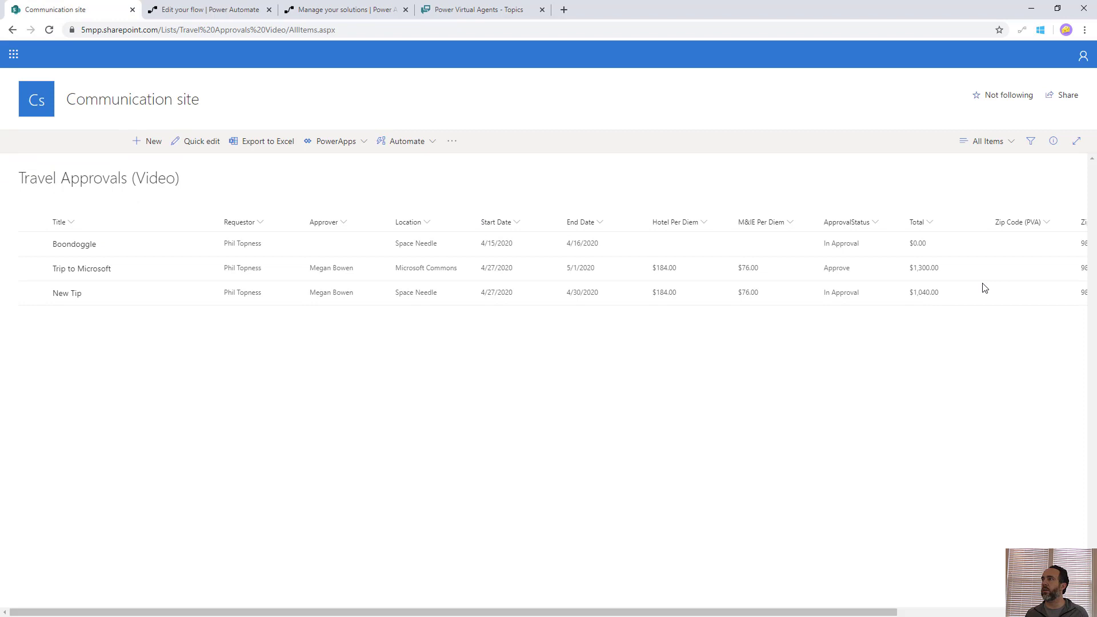
scroll(543, 269, "right", 4)
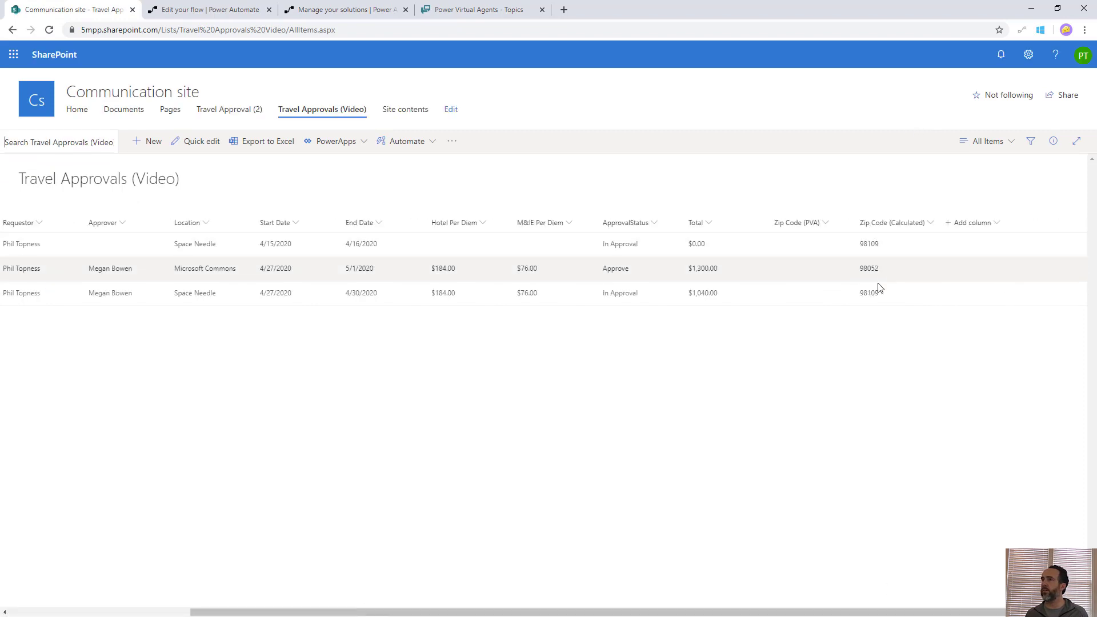
scroll(400, 611, "left", 4)
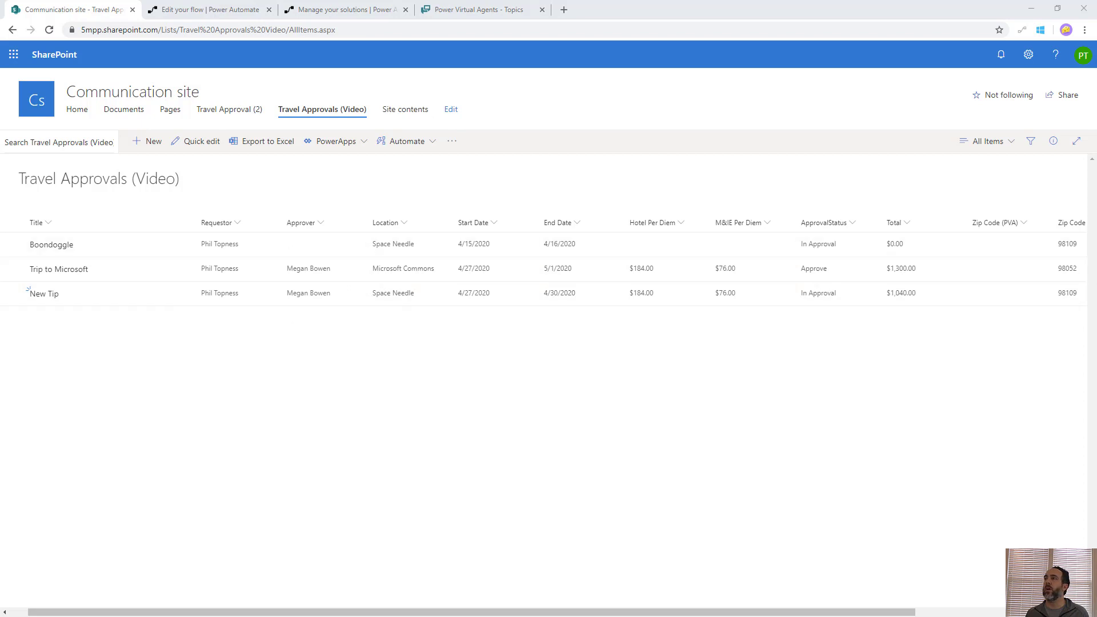
scroll(1017, 217, "right", 4)
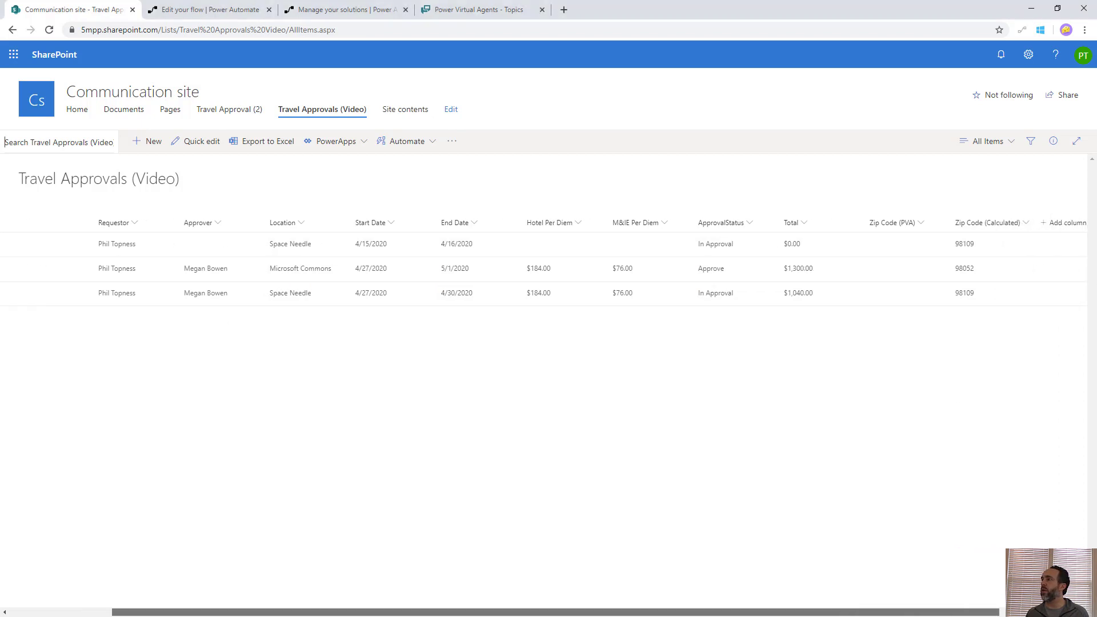
left_click(205, 10)
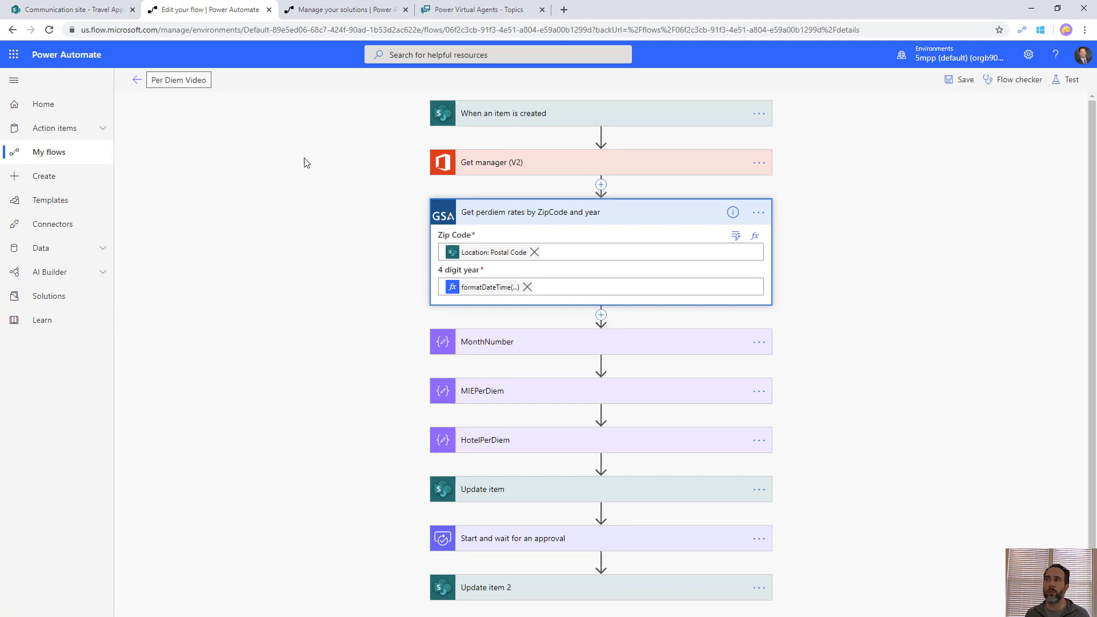
- Replace the zip code input's Location: Postal Code with Zip Code (Calculated) and save the flow
left_click(535, 252)
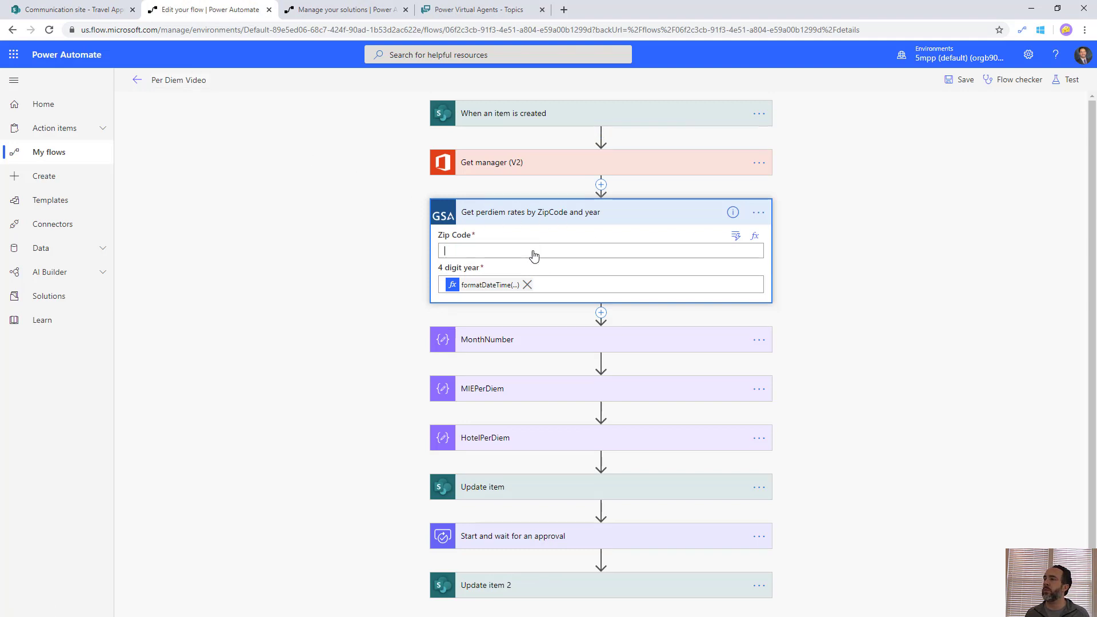
left_click(737, 237)
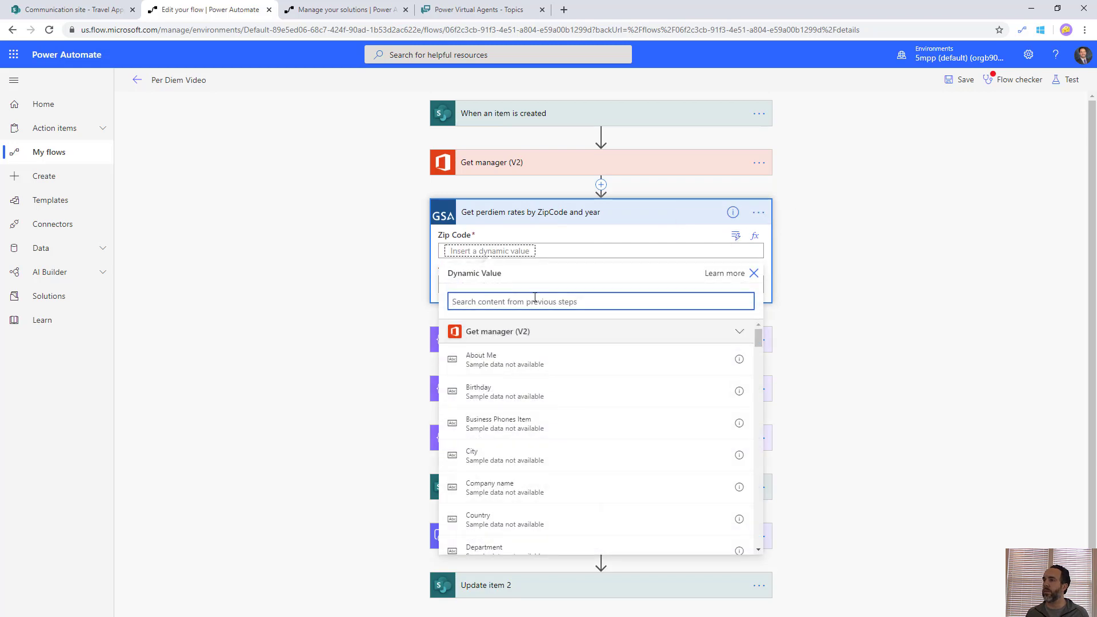
type("zip")
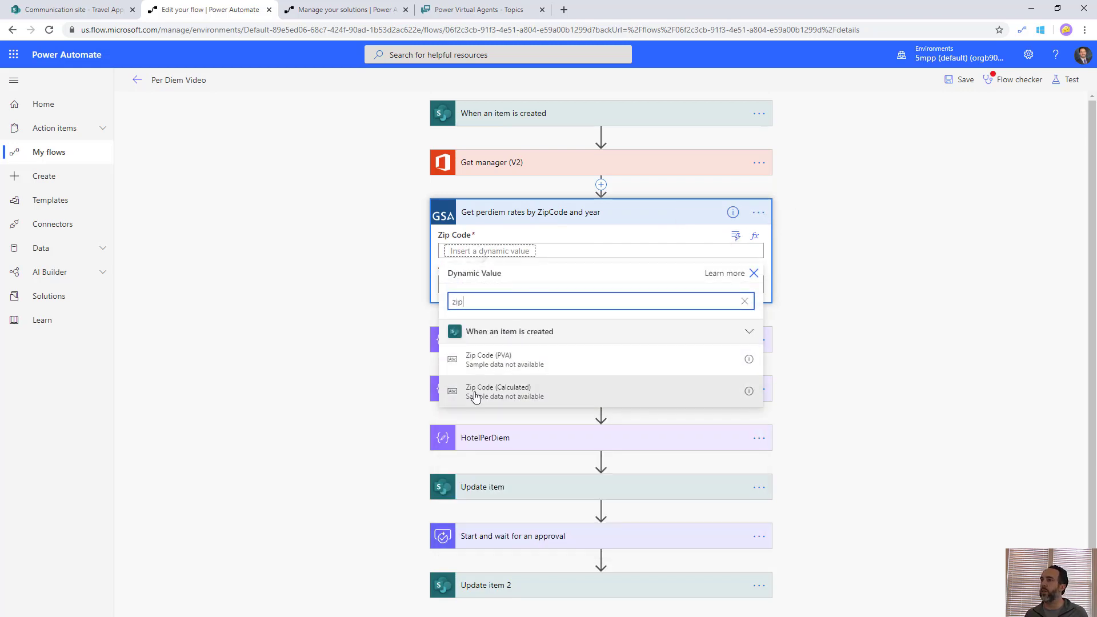
left_click(497, 391)
left_click(960, 83)
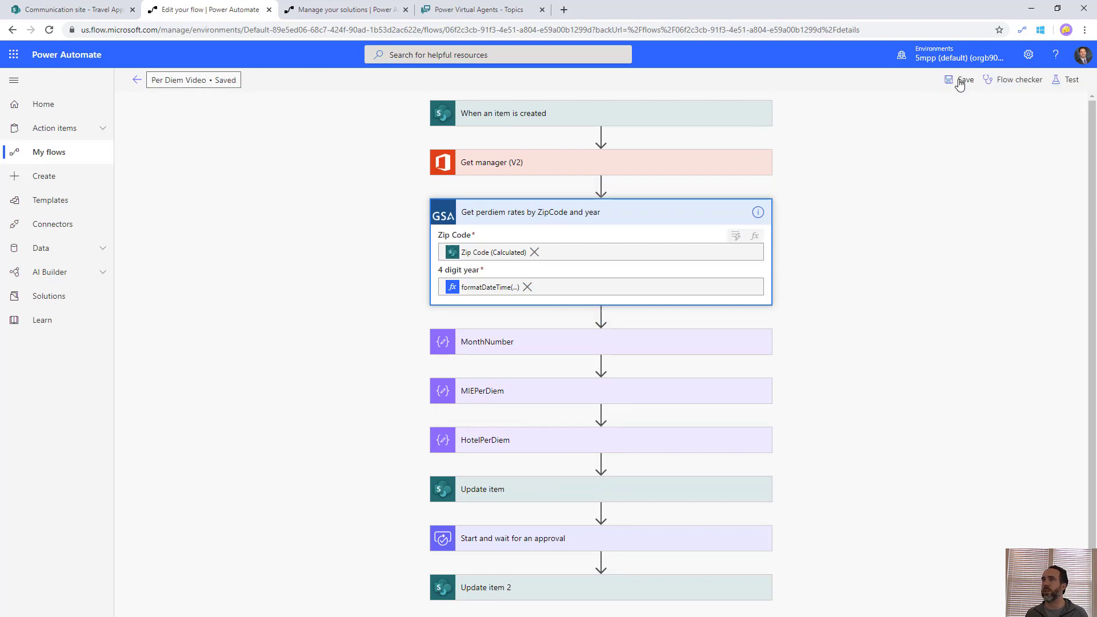
left_click(920, 155)
left_click(328, 9)
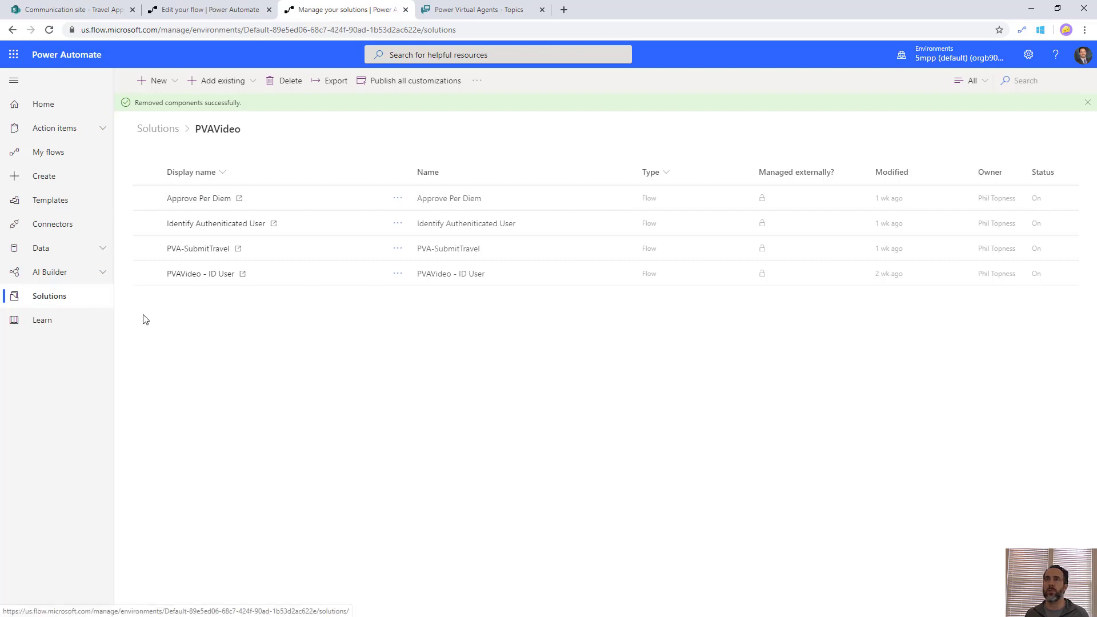
- Add a new flow to PVAVideo and start naming it 'Idnetify User By Auth Token'
left_click(167, 82)
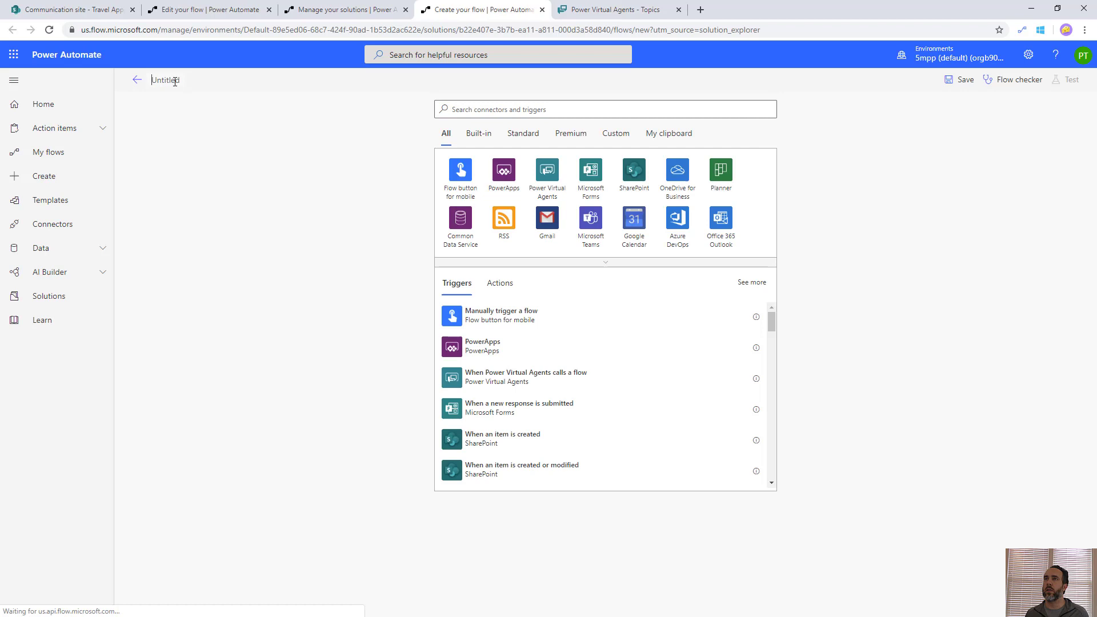
left_click(175, 81)
type("Idnetify")
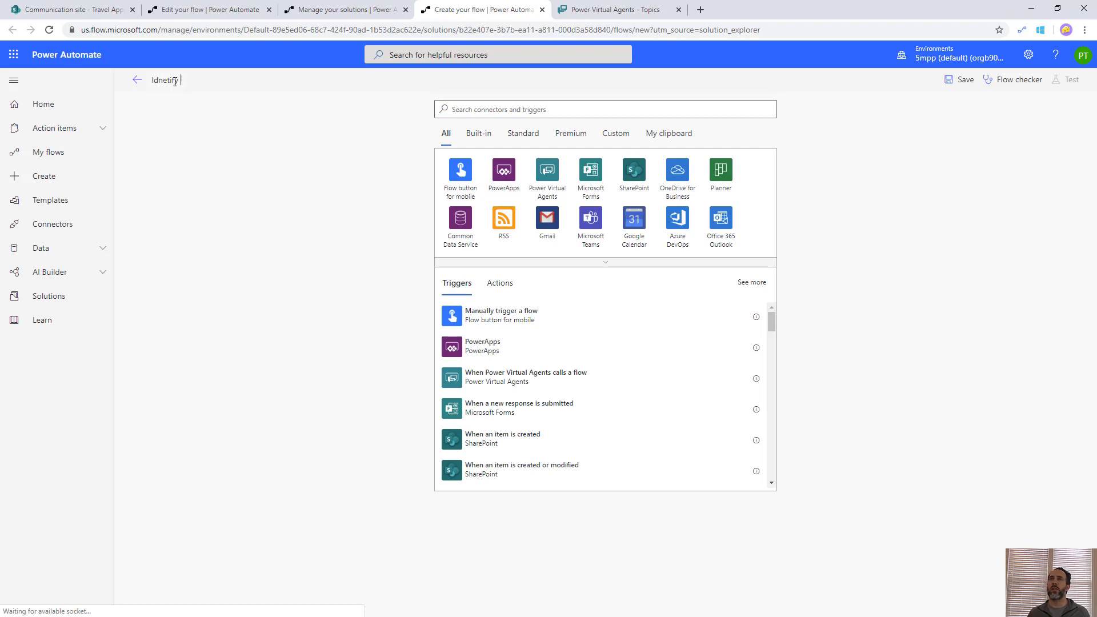
type(" User By AUt")
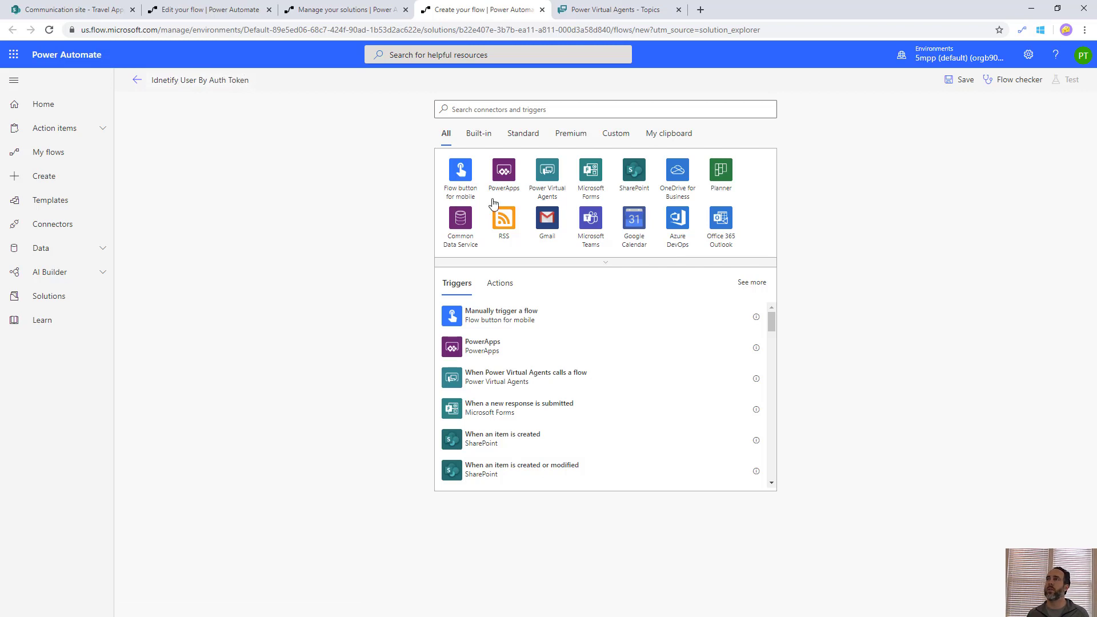
- Add a manual button trigger with a text input named Auth Token
left_click(469, 178)
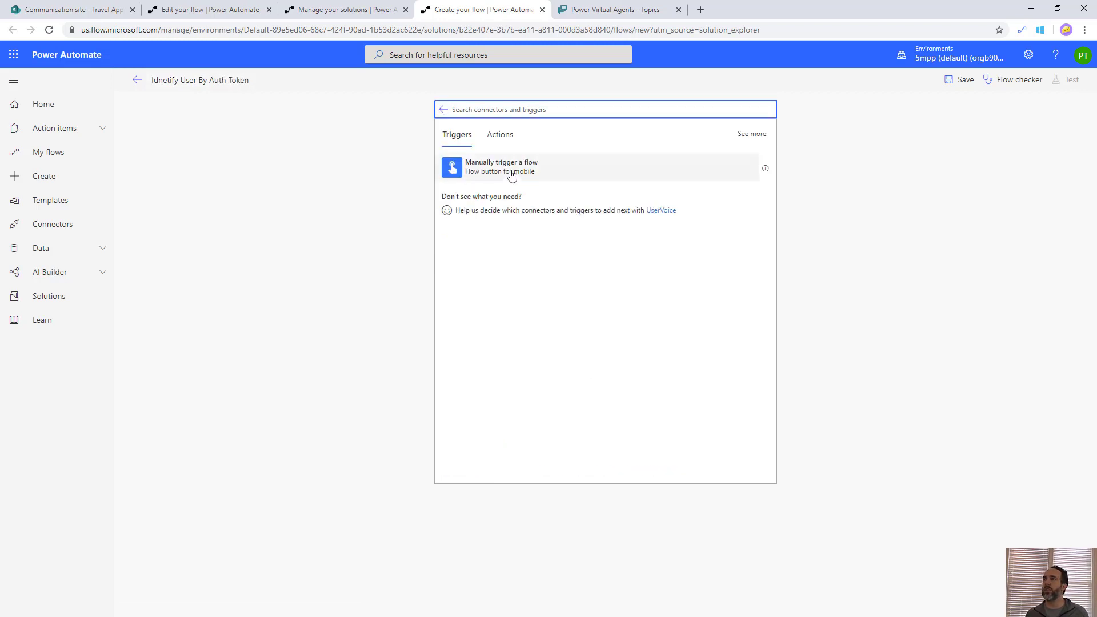
left_click(507, 169)
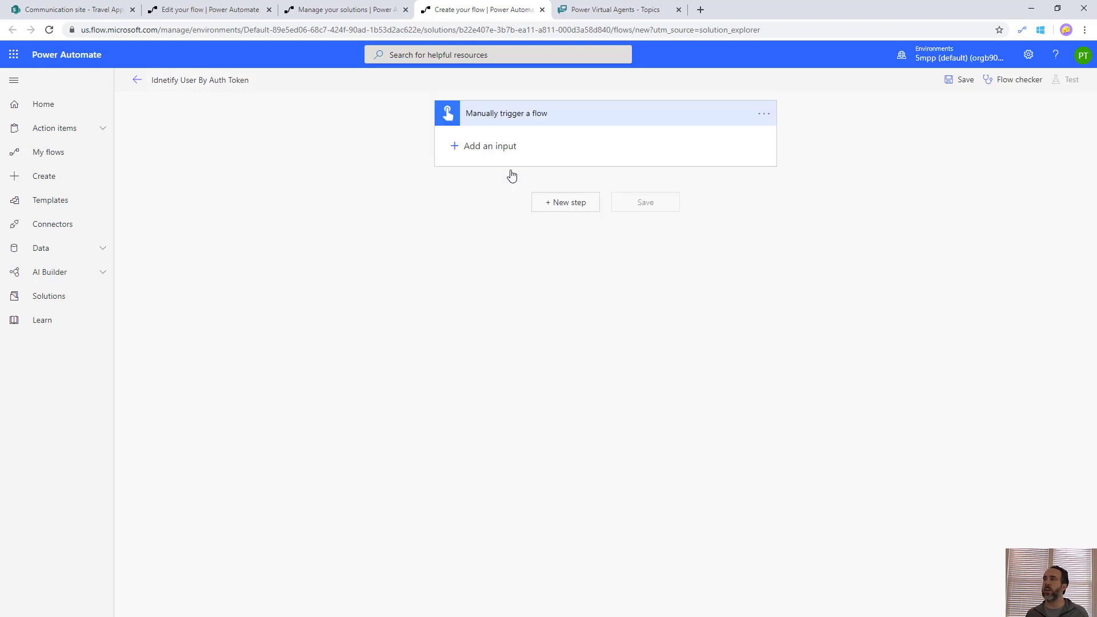
left_click(455, 145)
left_click(468, 167)
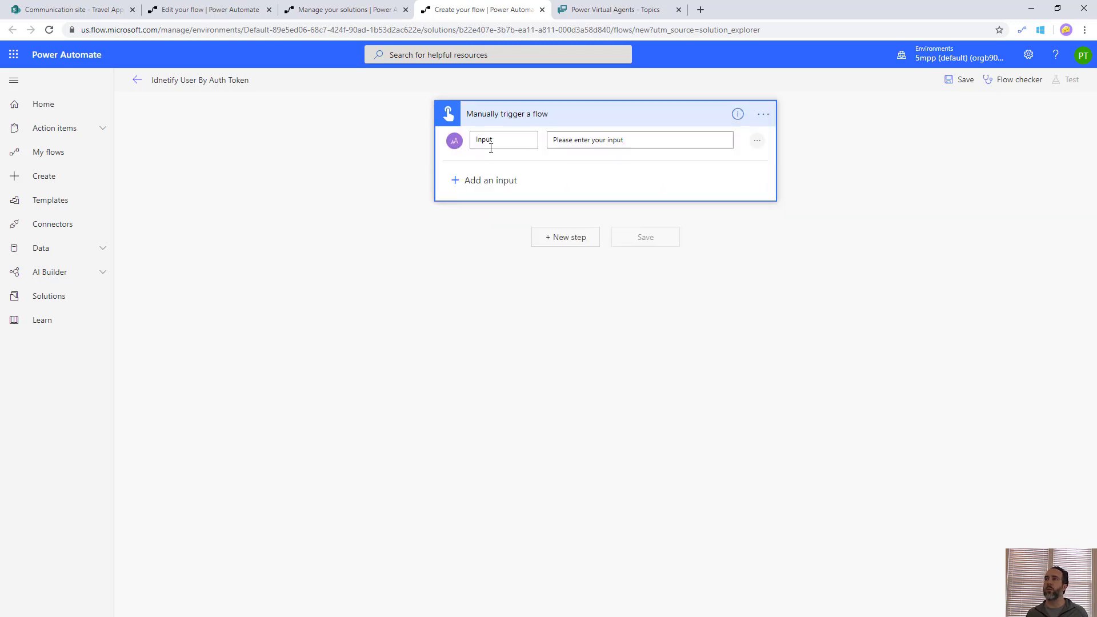
double_click(494, 142)
type("Auth")
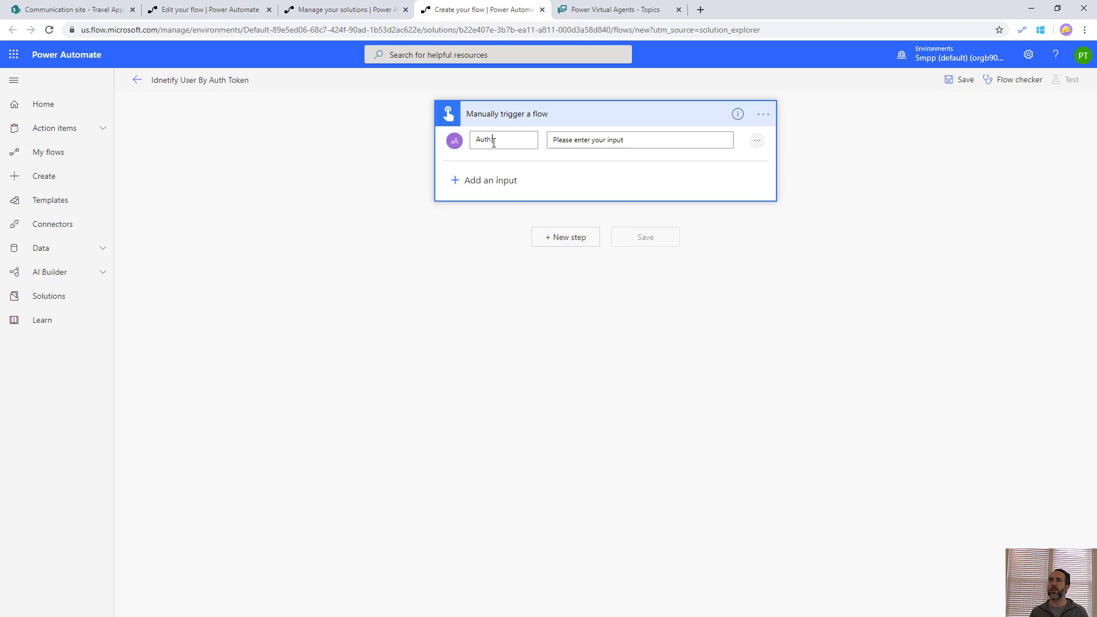
type(" Token")
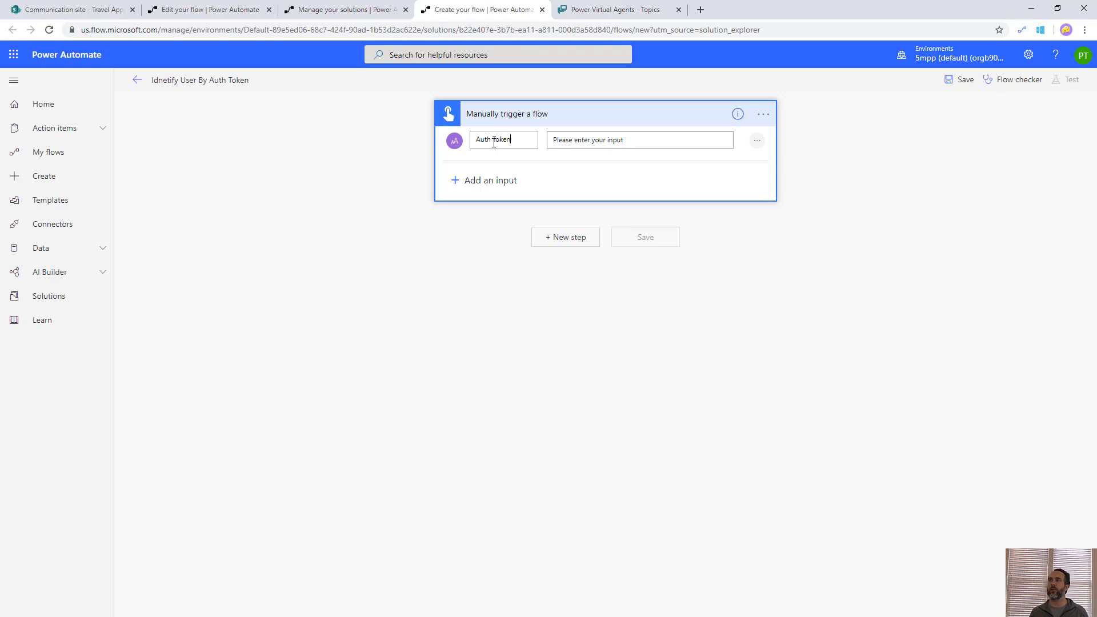
left_click(563, 241)
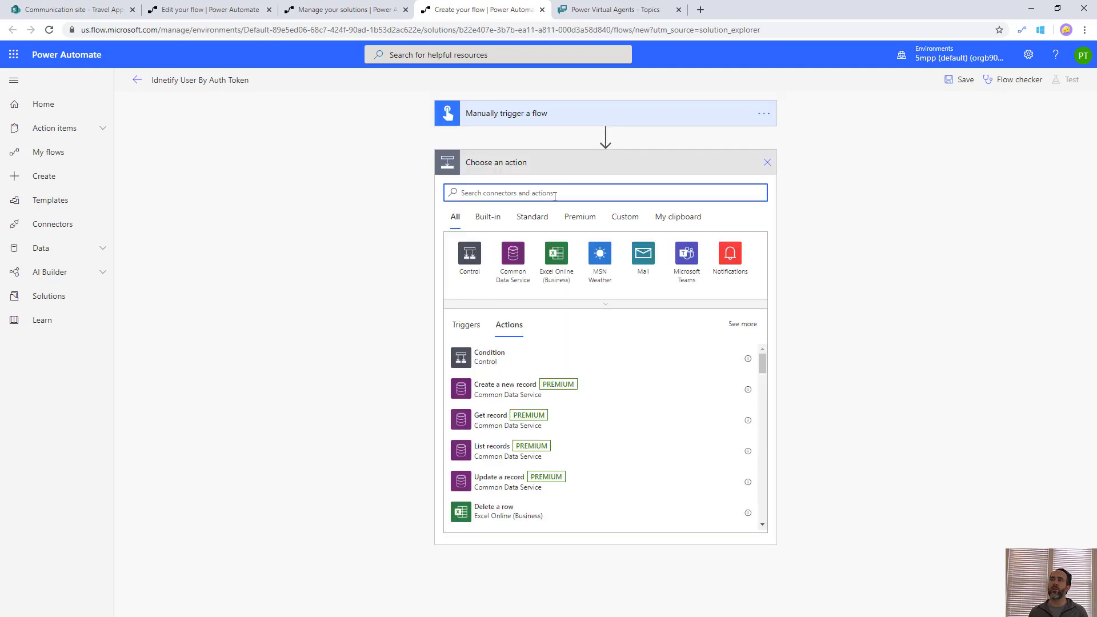
type("htpp")
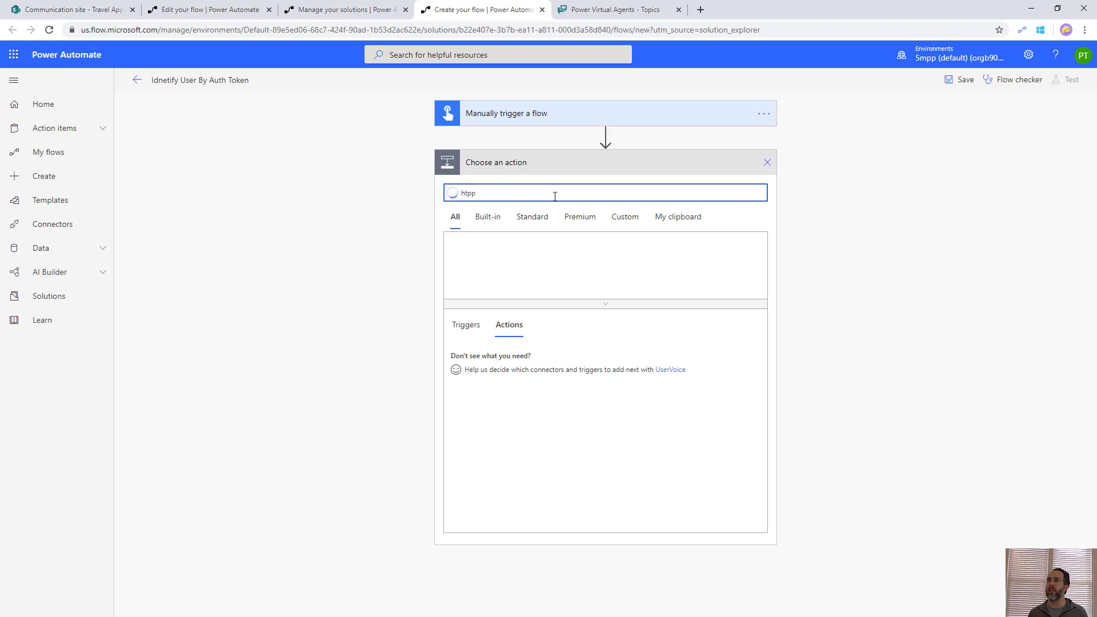
left_click(509, 261)
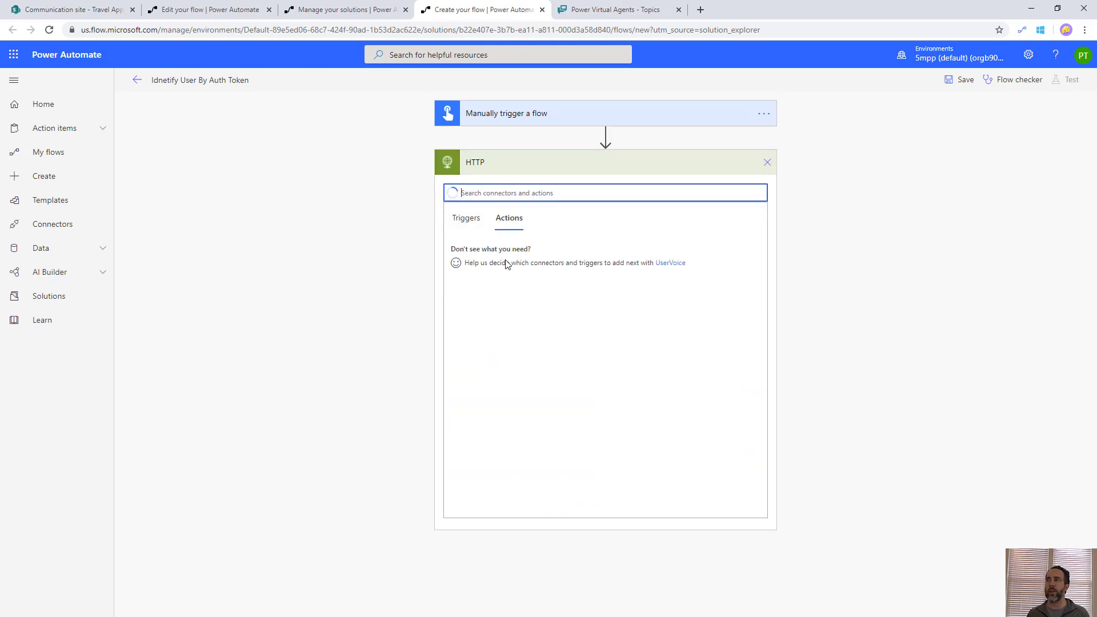
left_click(507, 251)
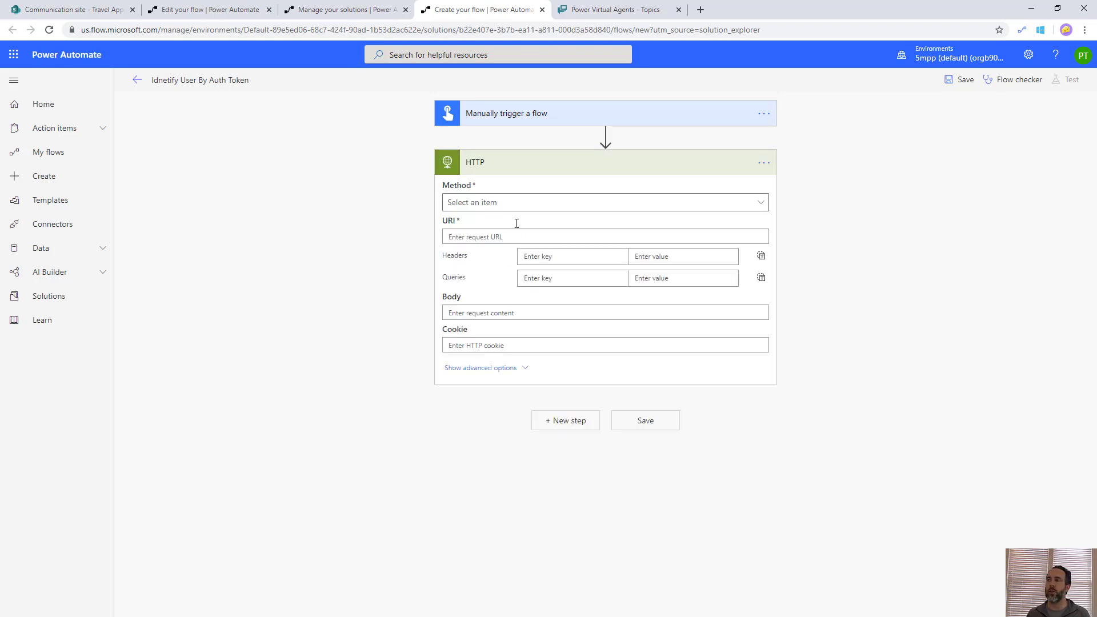
left_click(518, 209)
left_click(467, 281)
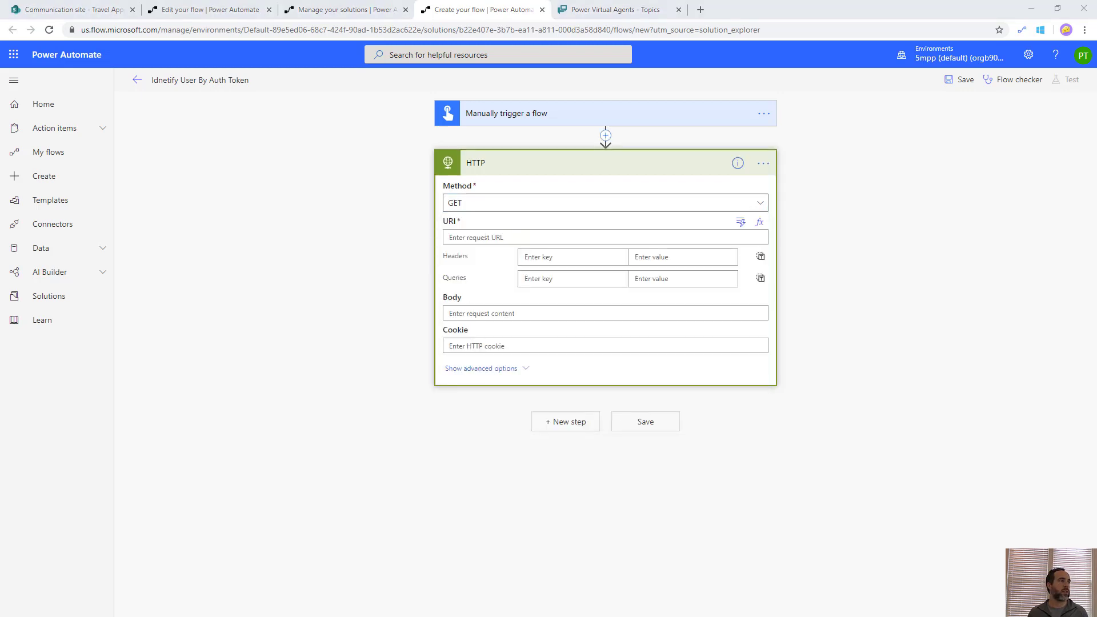
left_click(492, 237)
type("https://graph.microsoft.com/v1.0/me/")
left_click(584, 258)
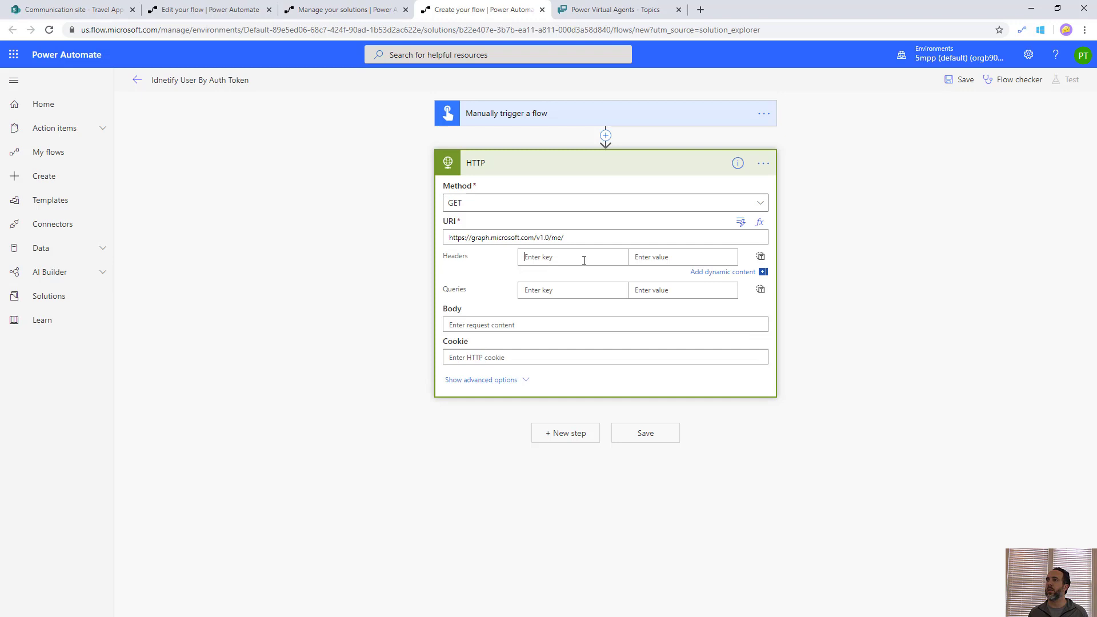
type("Cpo")
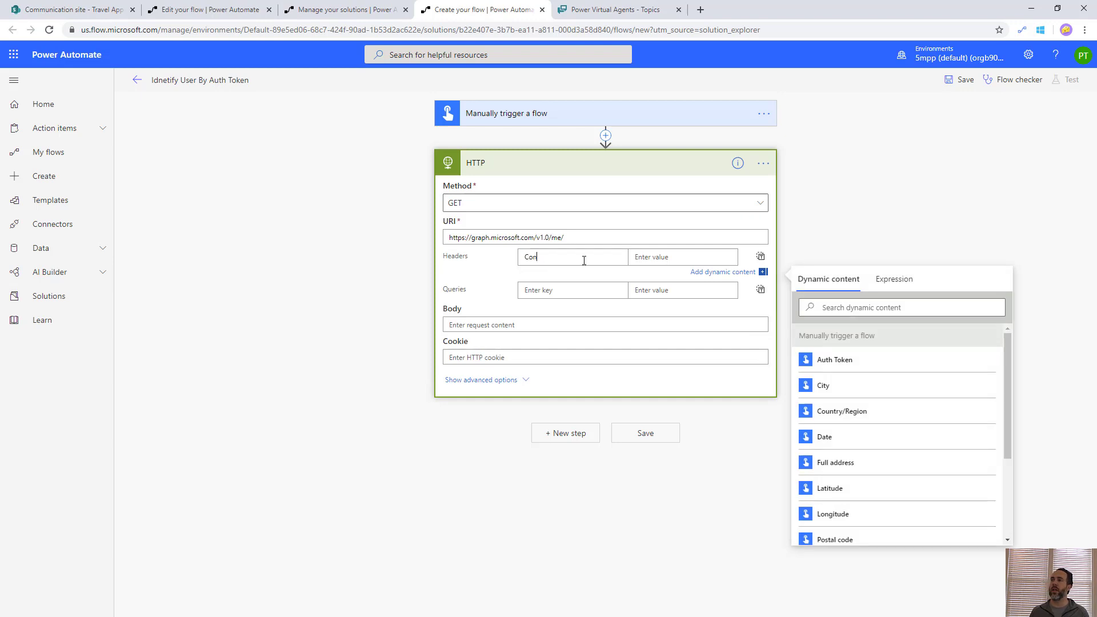
type("tent-Type")
key("Tab")
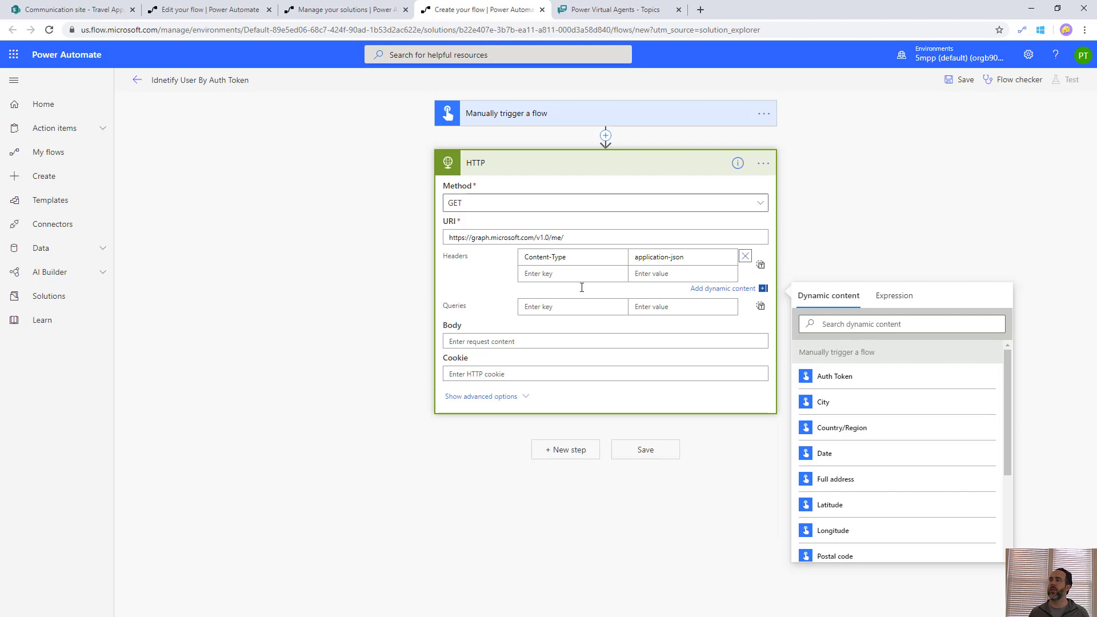
left_click(545, 339)
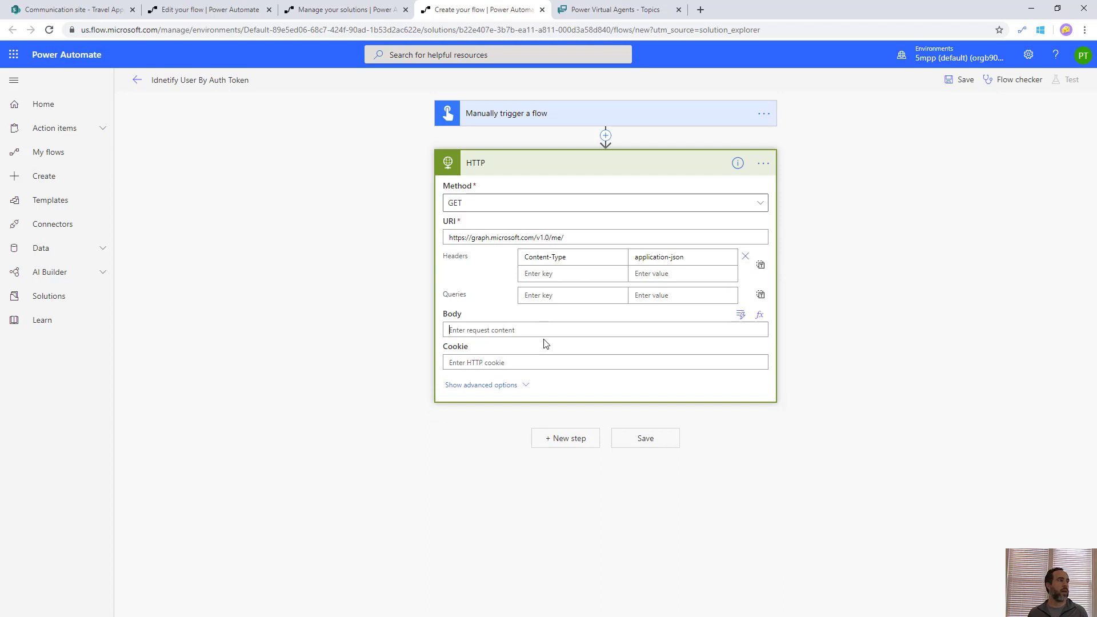
- Set the HTTP authentication to Raw with value 'Bearer' plus the Auth Token
left_click(486, 385)
left_click(495, 400)
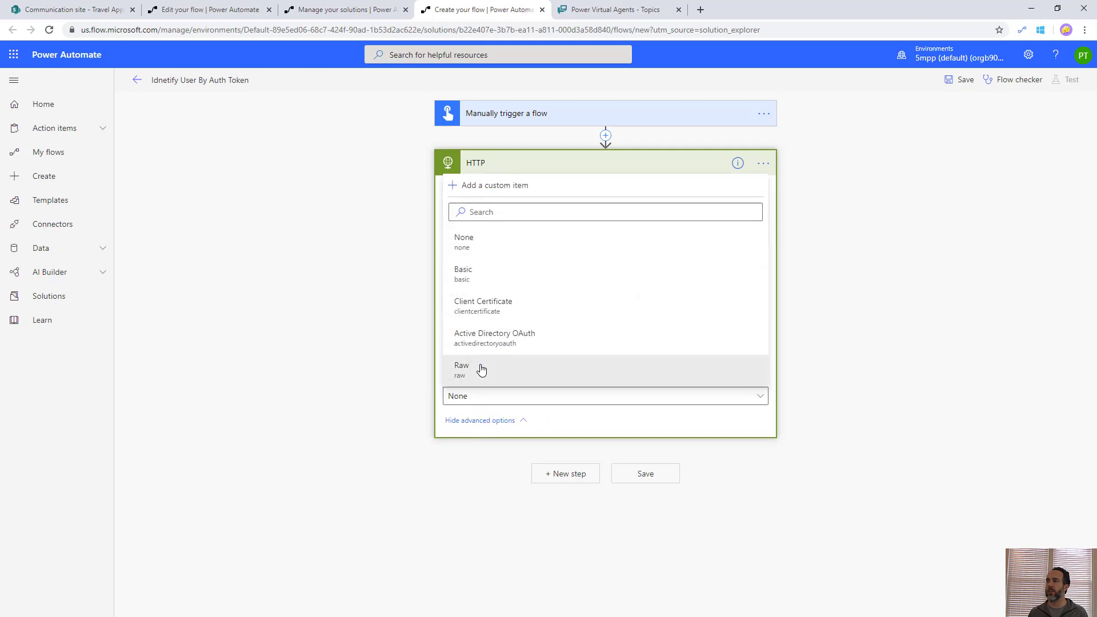
left_click(480, 368)
left_click(493, 426)
type("Bearer")
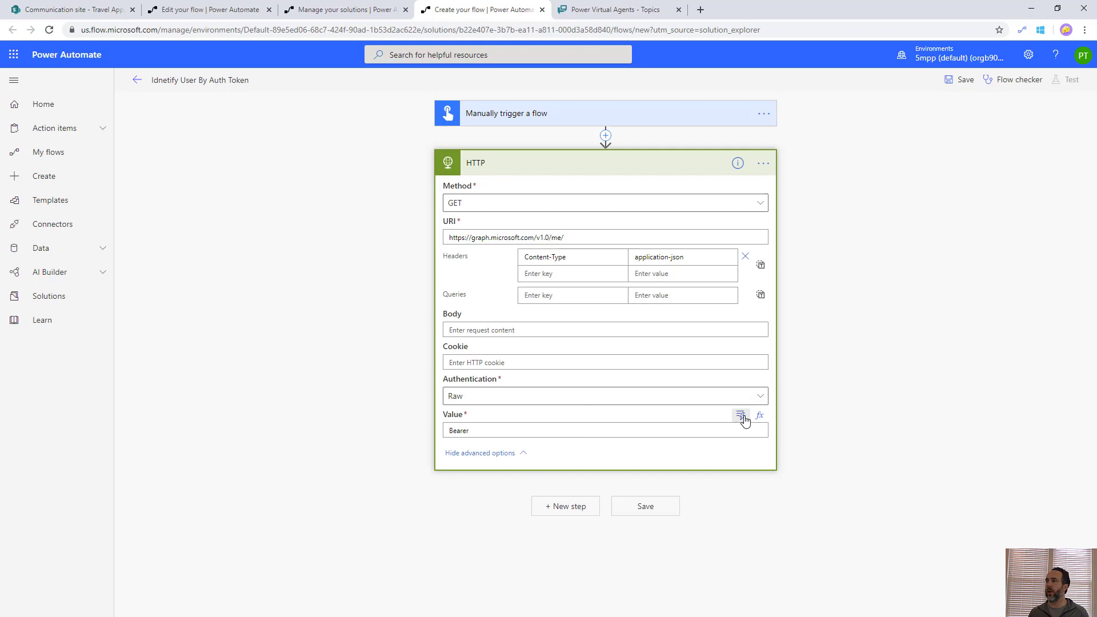
left_click(740, 416)
scroll(544, 340, "down", 3)
scroll(544, 340, "down", 2)
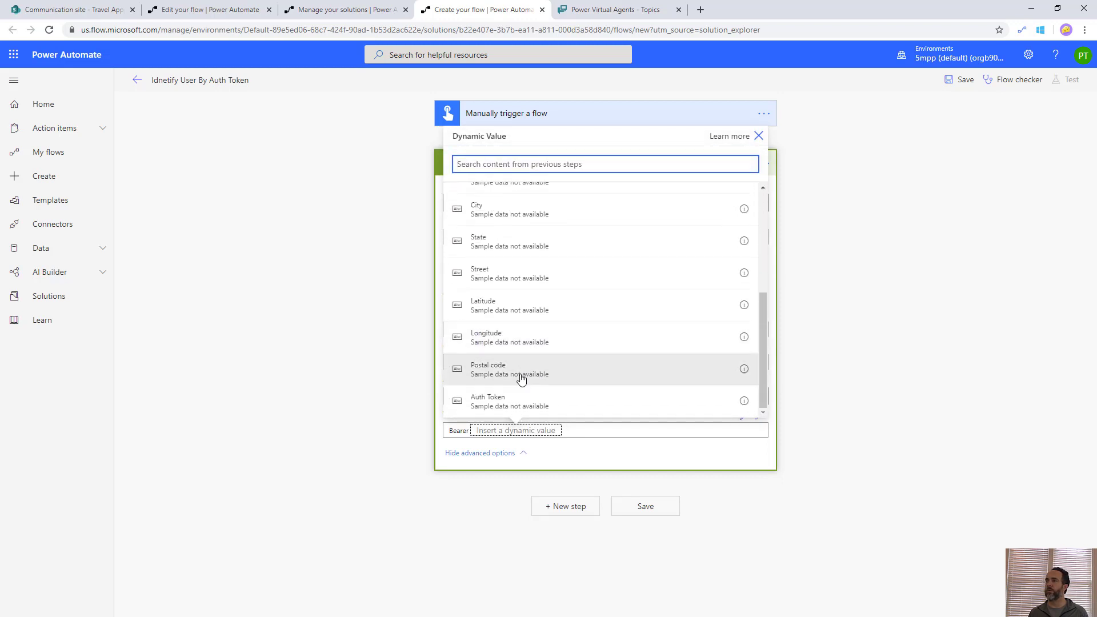
left_click(517, 402)
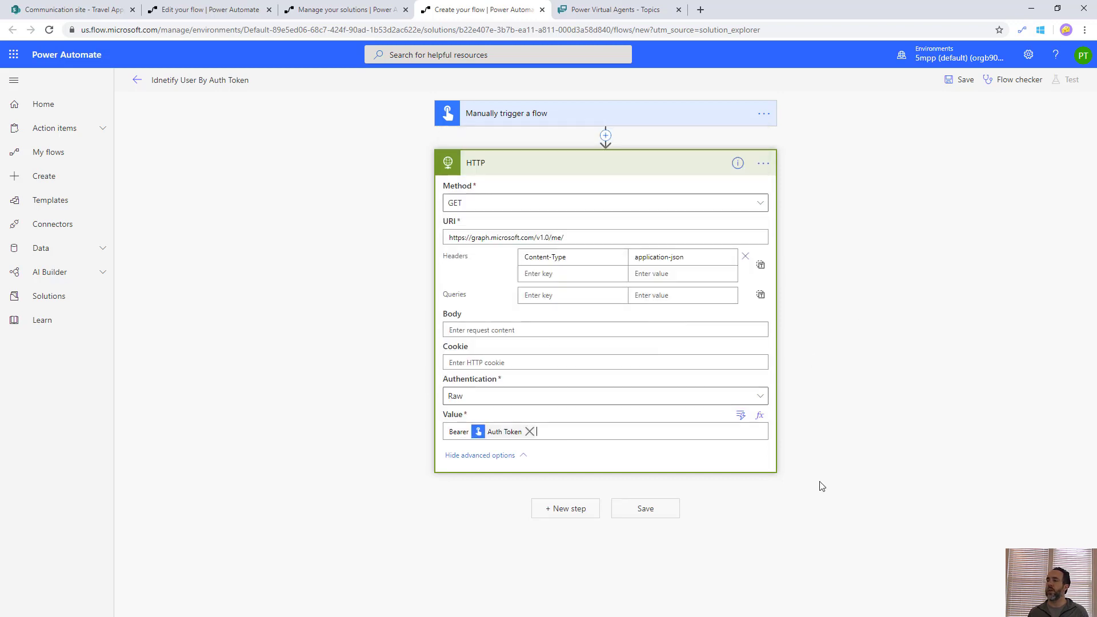
- Add a Parse JSON step with the HTTP Body as content and the pasted user schema
left_click(549, 511)
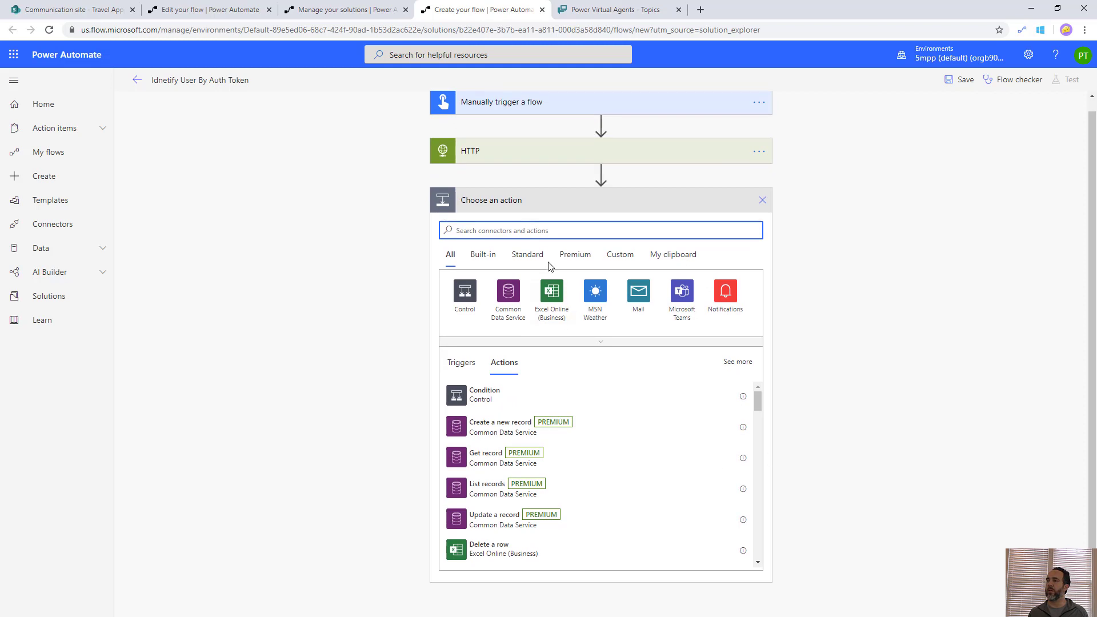
type("parse json")
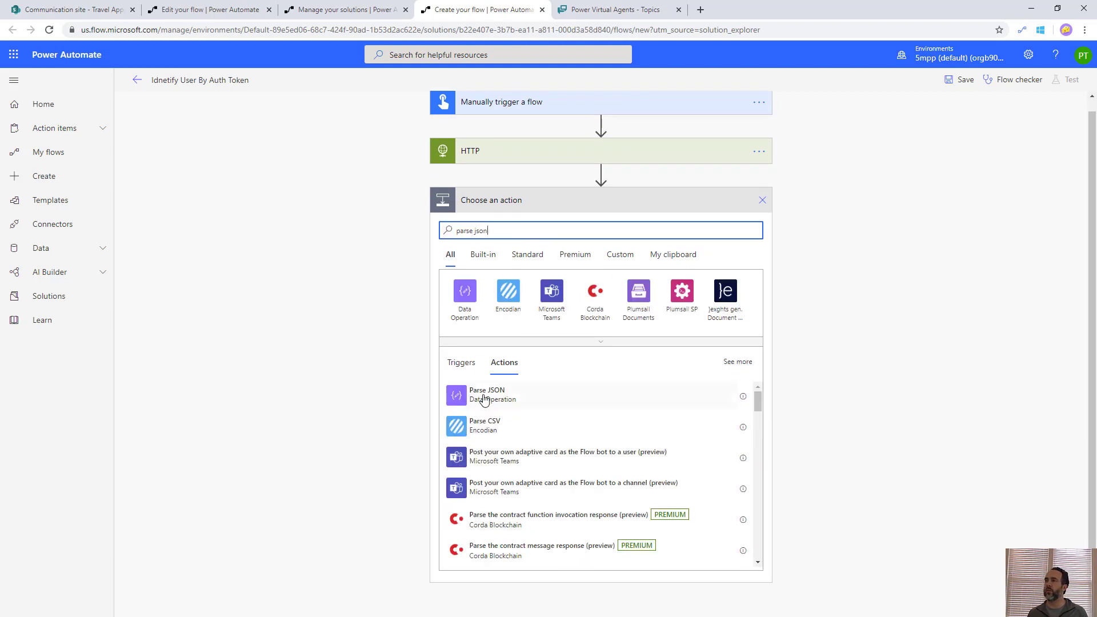
left_click(484, 398)
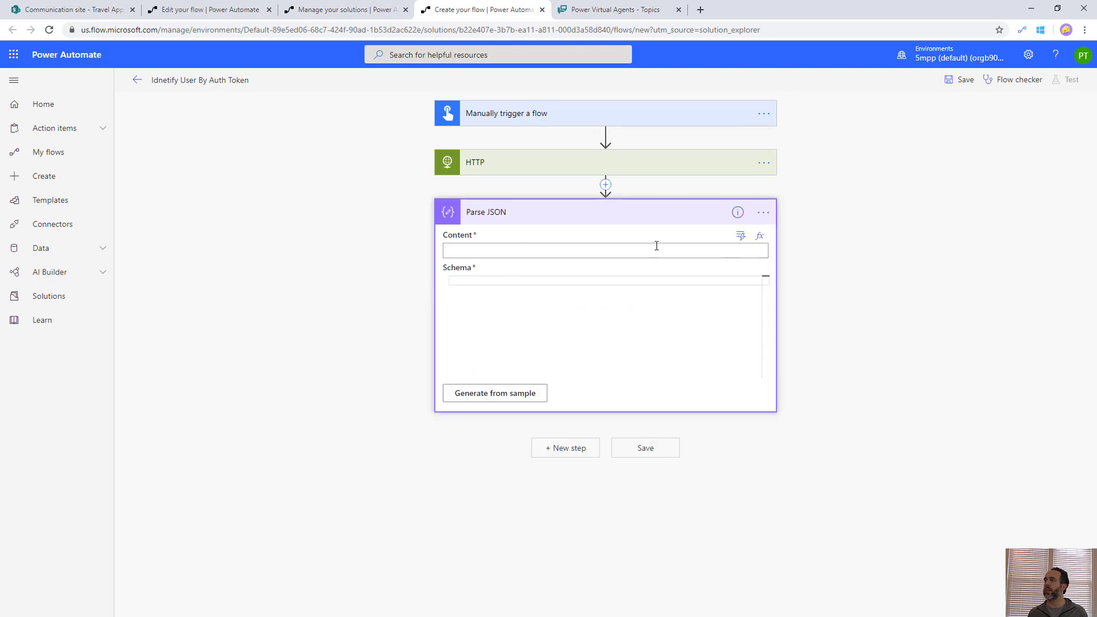
left_click(740, 236)
left_click(556, 363)
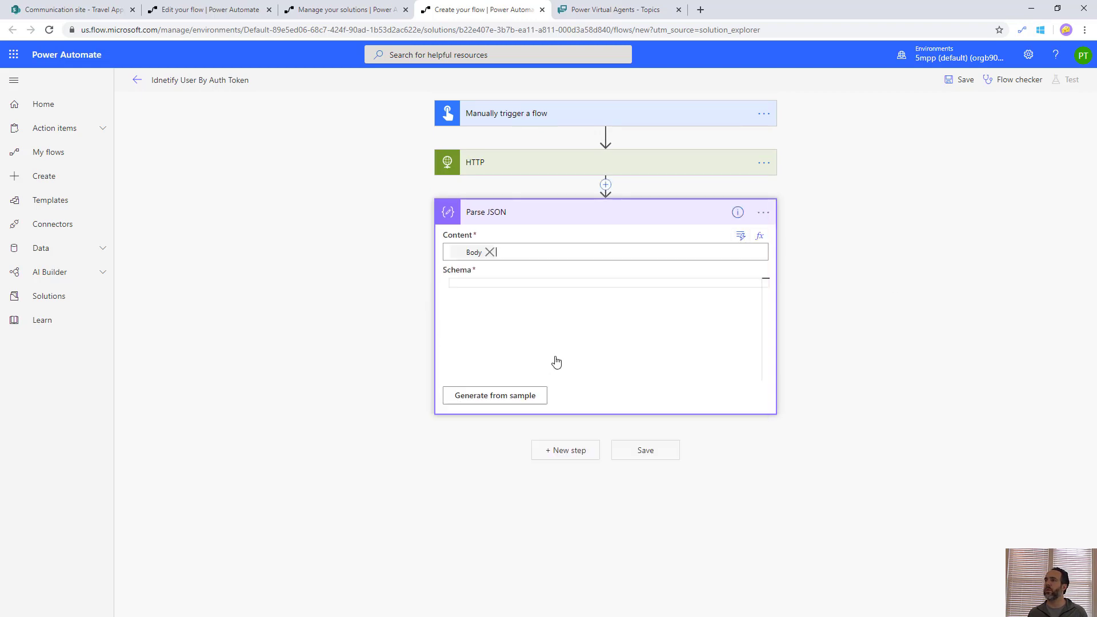
left_click(538, 311)
key("ctrl+v")
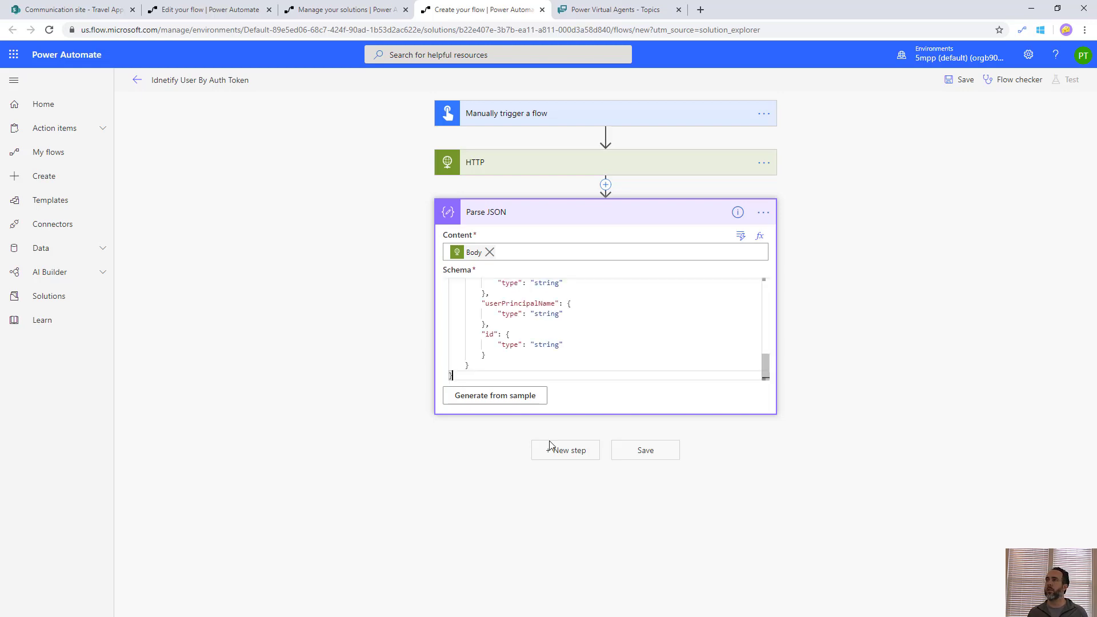
- Add an Office 365 Users Get user profile (V2) step using userPrincipalName as User (UPN)
left_click(560, 451)
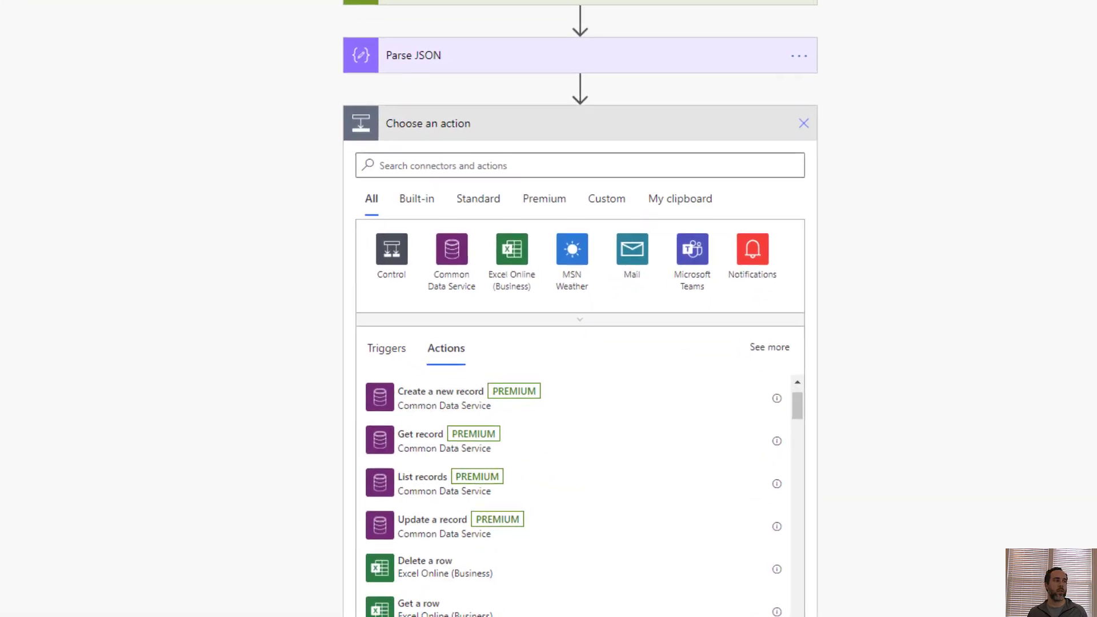
type("offi")
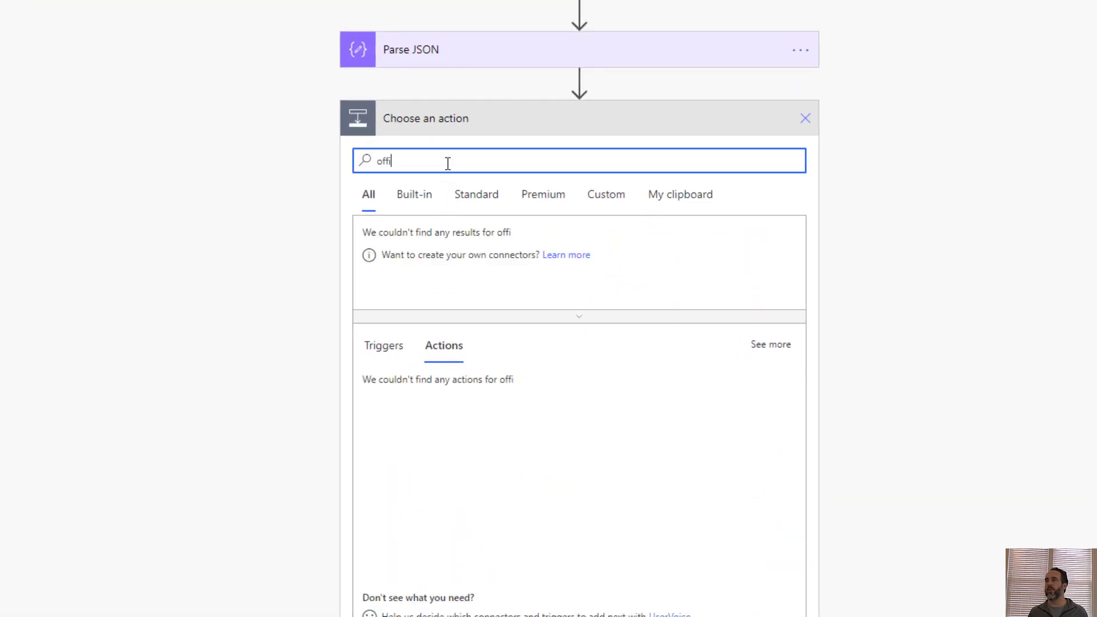
type("ce")
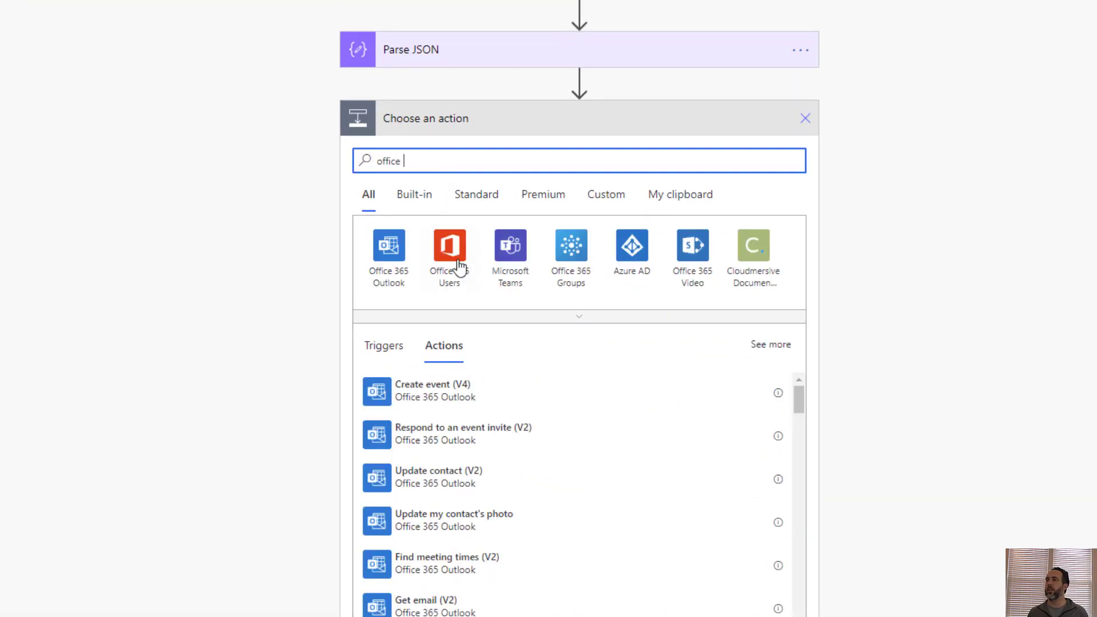
left_click(455, 269)
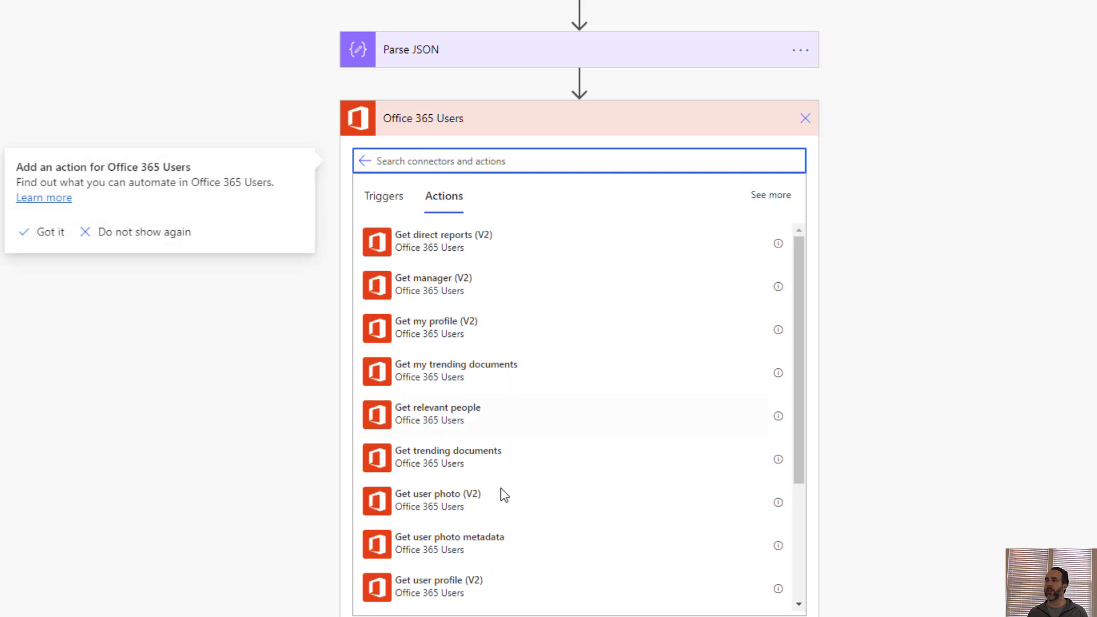
scroll(497, 440, "down", 3)
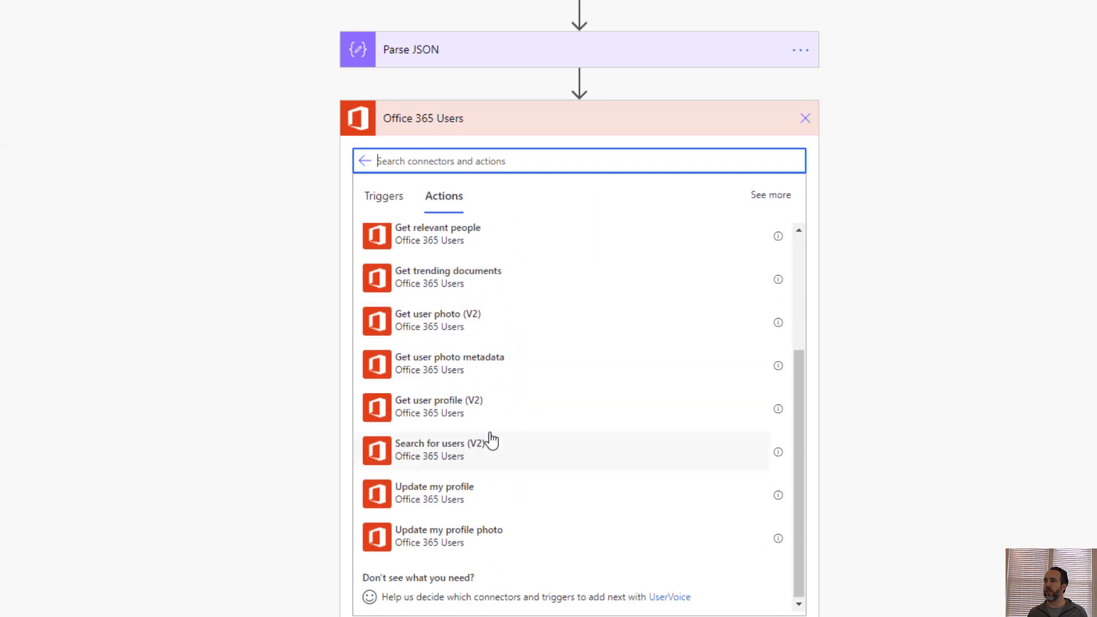
left_click(492, 413)
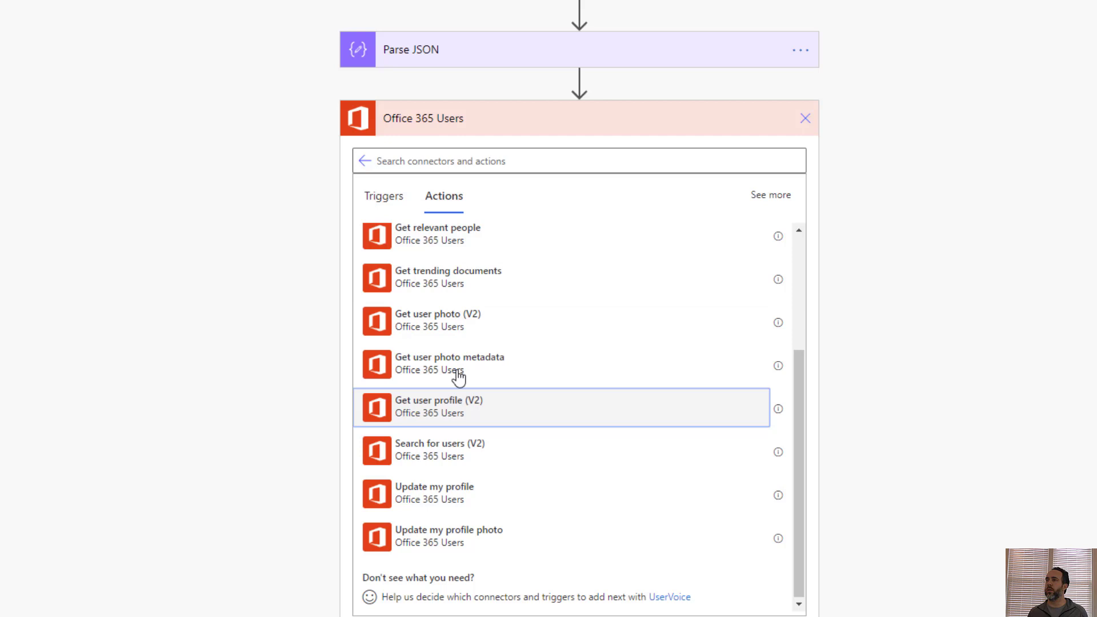
left_click(578, 417)
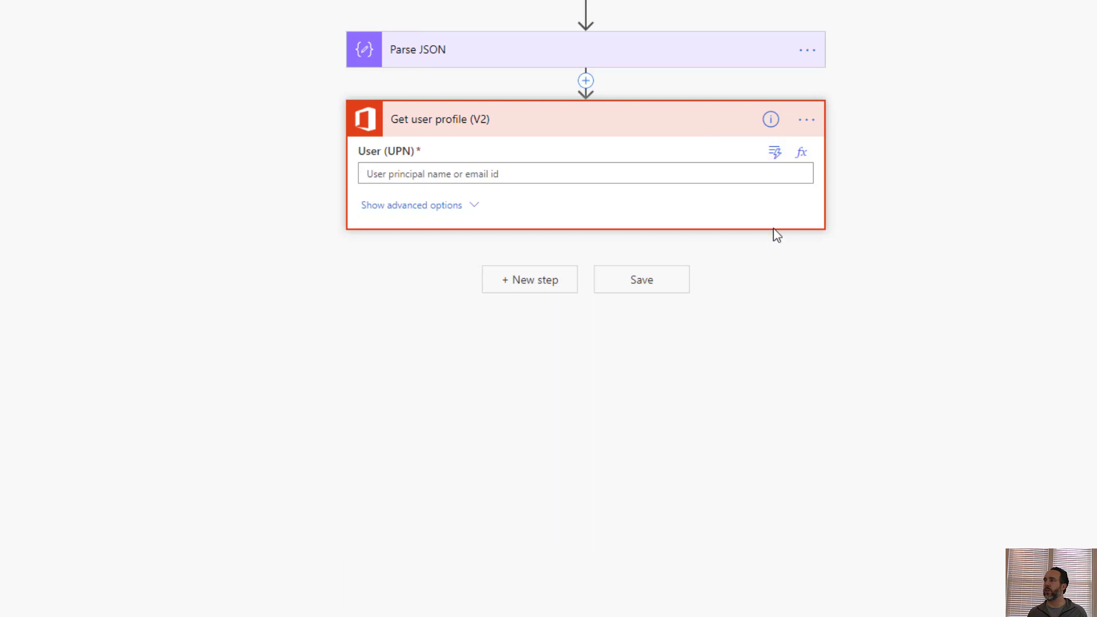
left_click(774, 155)
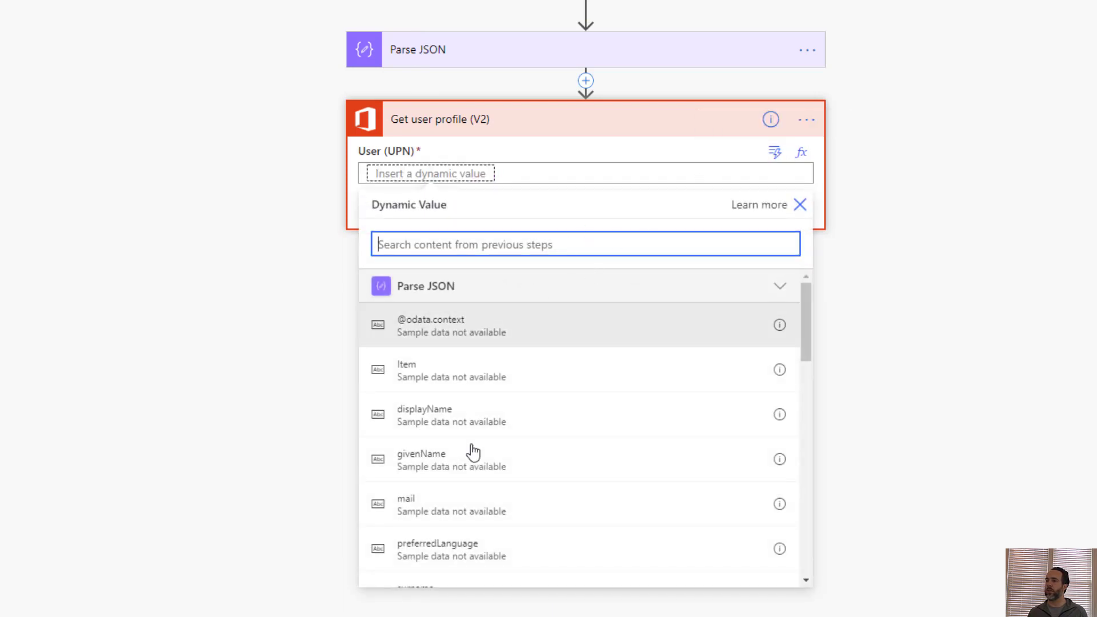
scroll(473, 452, "down", 5)
left_click(497, 372)
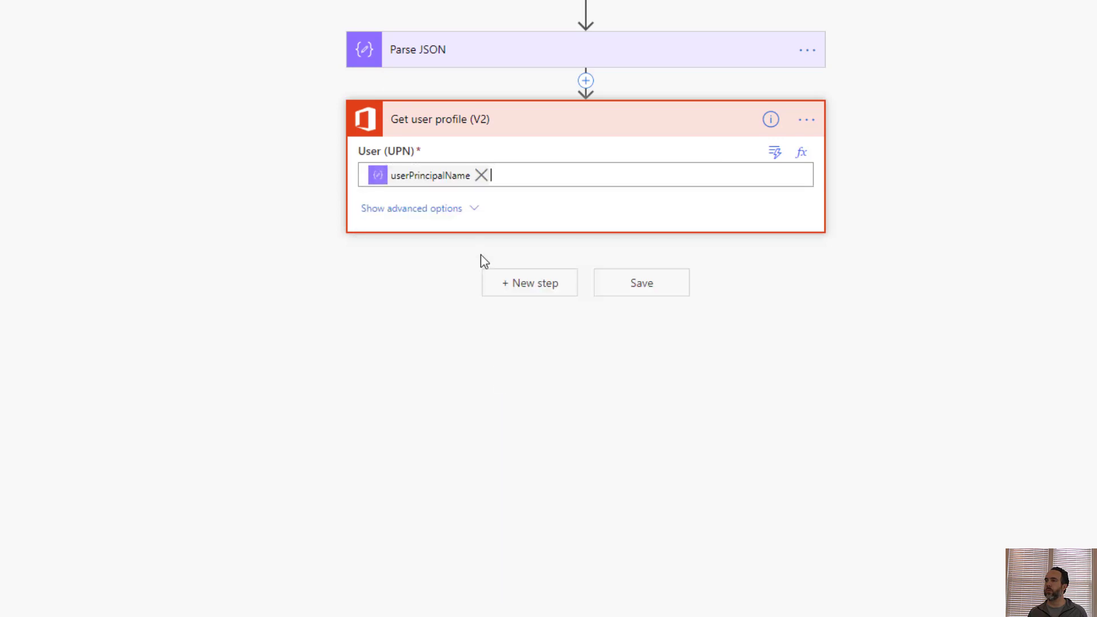
- Add a Get manager (V2) step using userPrincipalName as User (UPN)
left_click(530, 283)
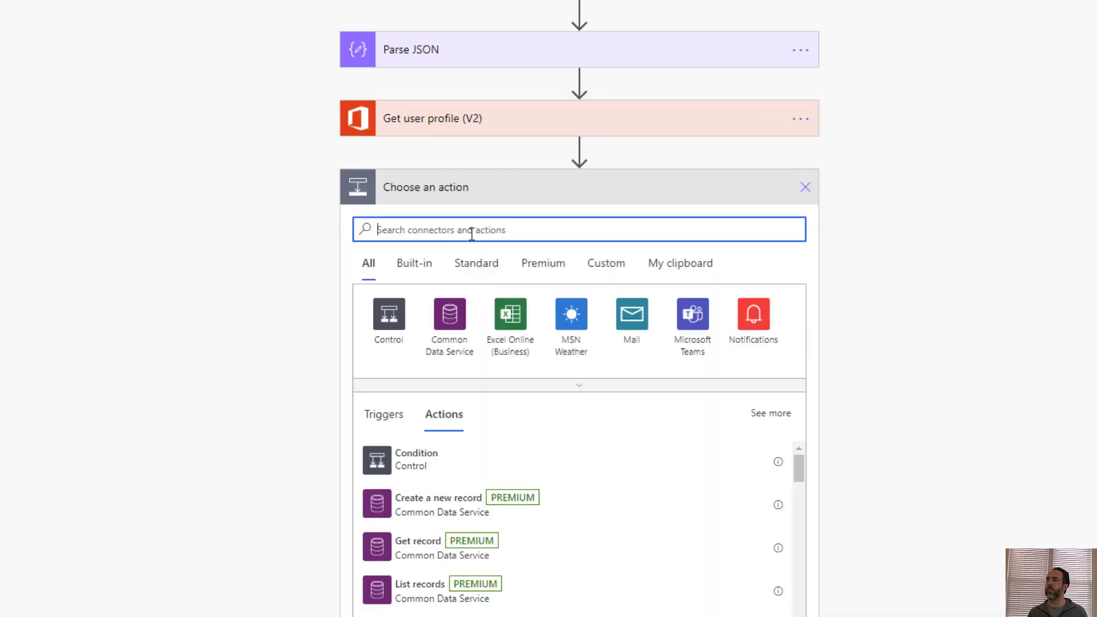
type("get man")
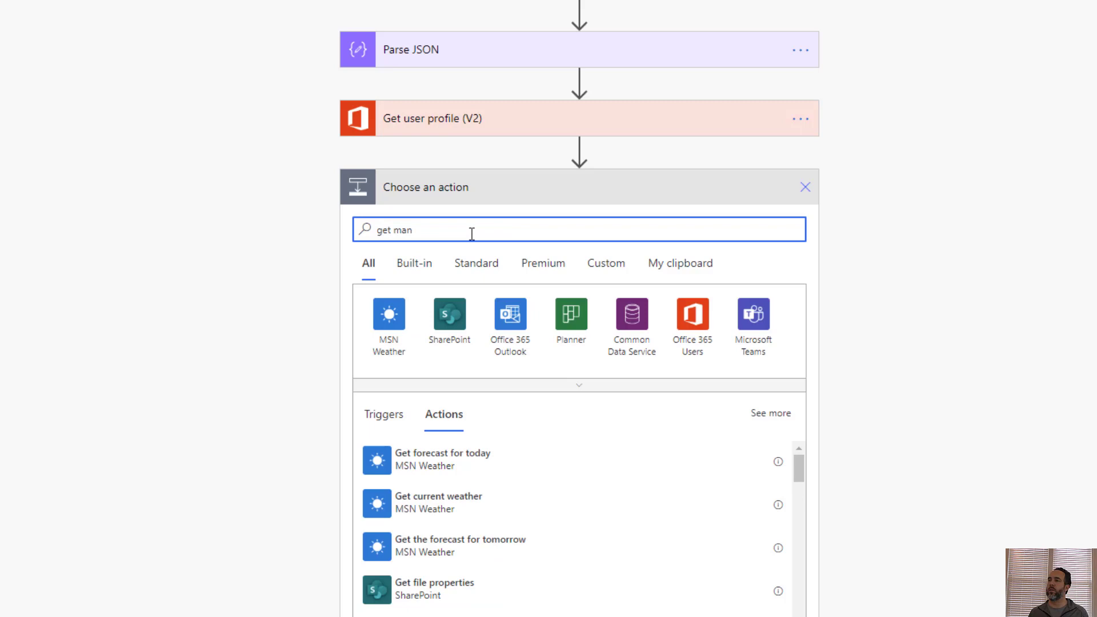
left_click(693, 315)
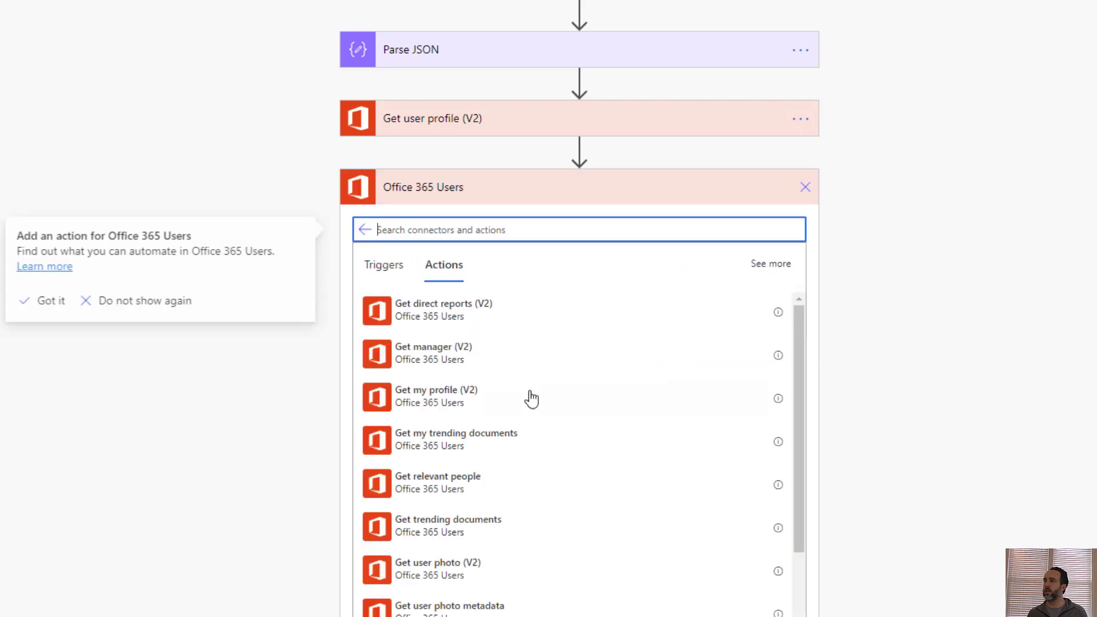
left_click(457, 345)
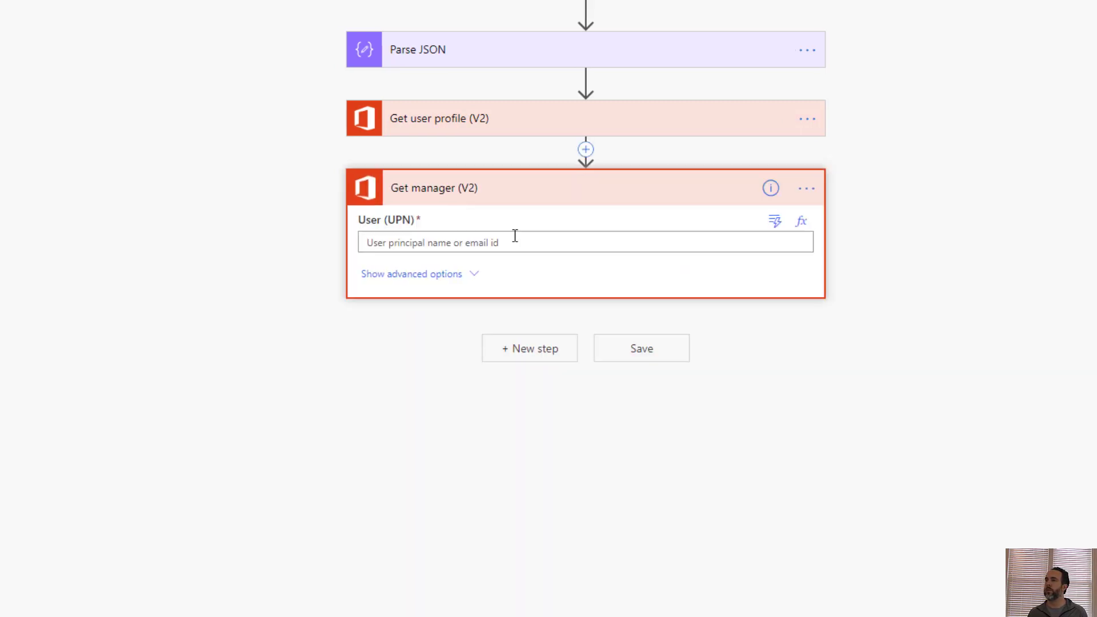
left_click(771, 220)
scroll(557, 529, "down", 8)
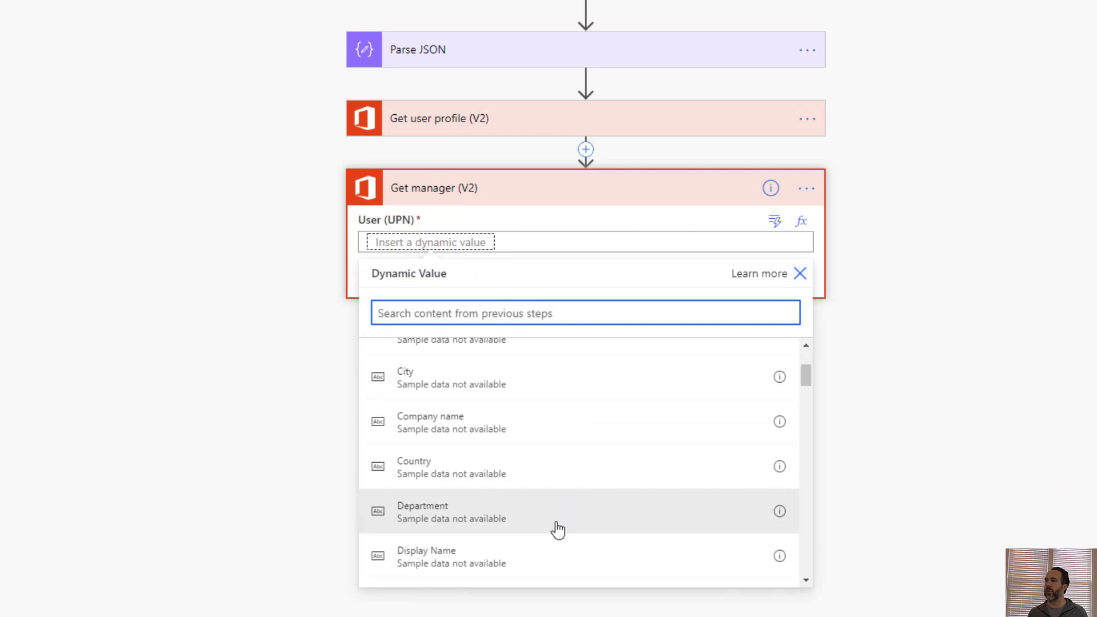
type("userpr")
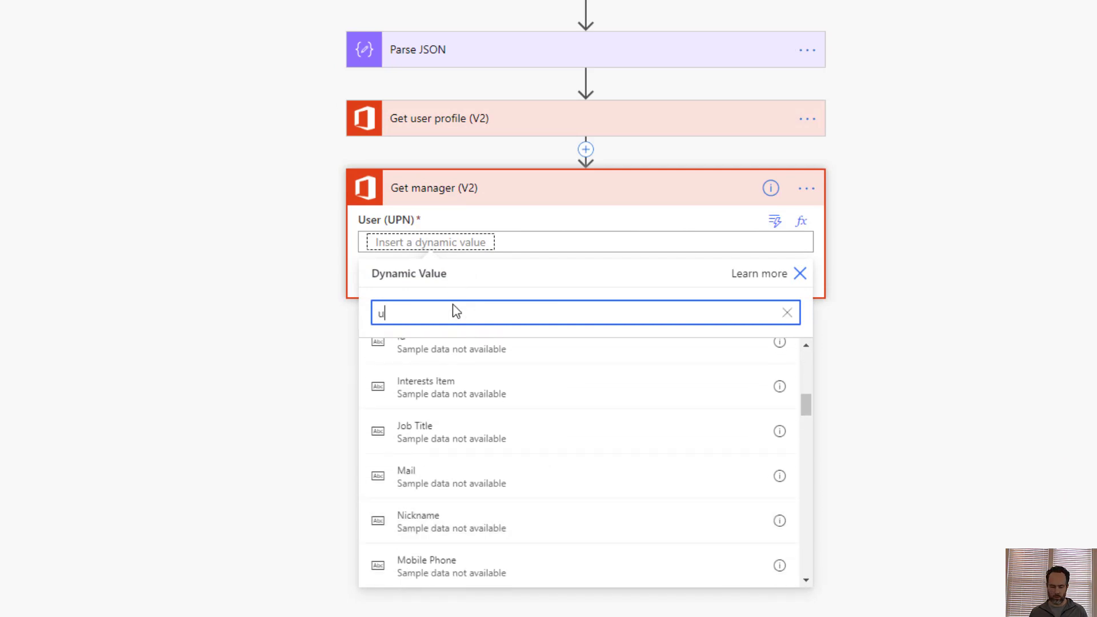
left_click(429, 472)
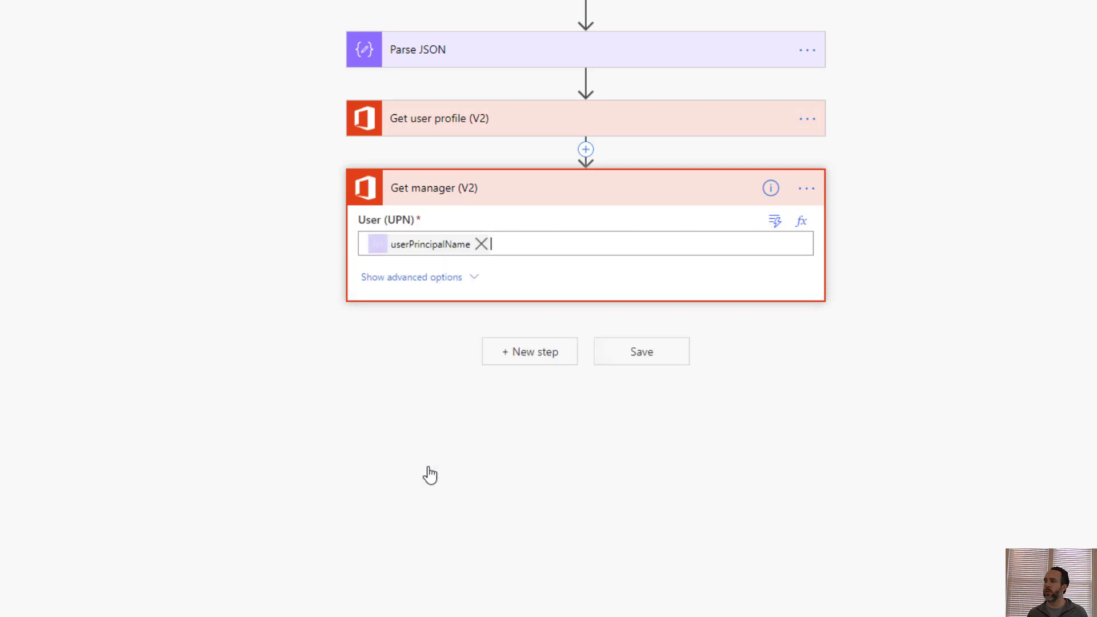
- Add a Respond to a PowerApp or flow action after Get manager
left_click(541, 357)
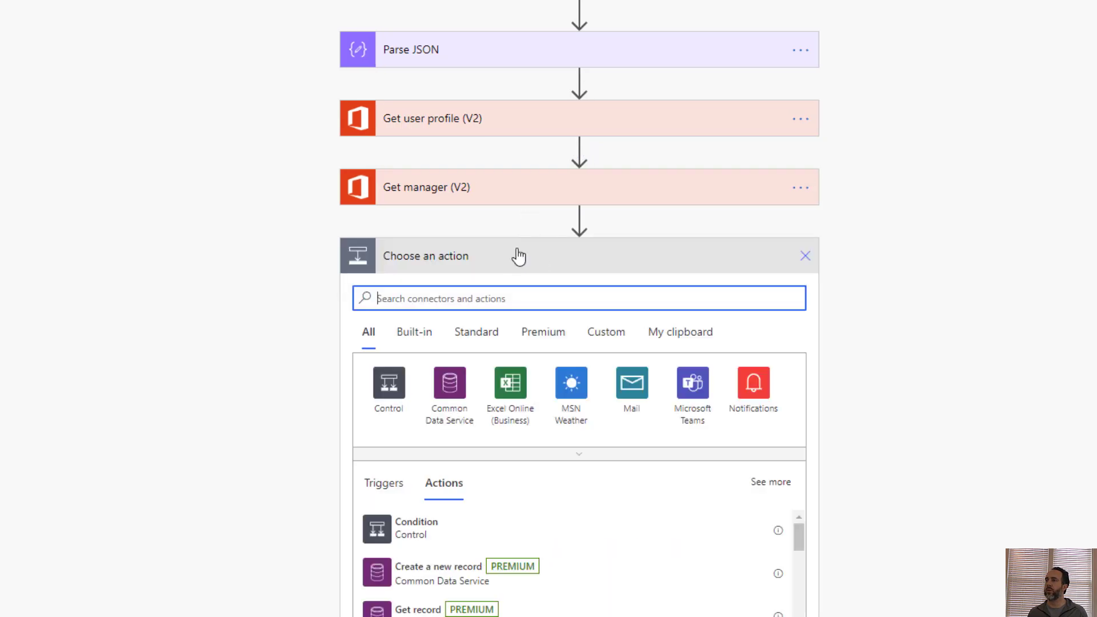
type("powerapp")
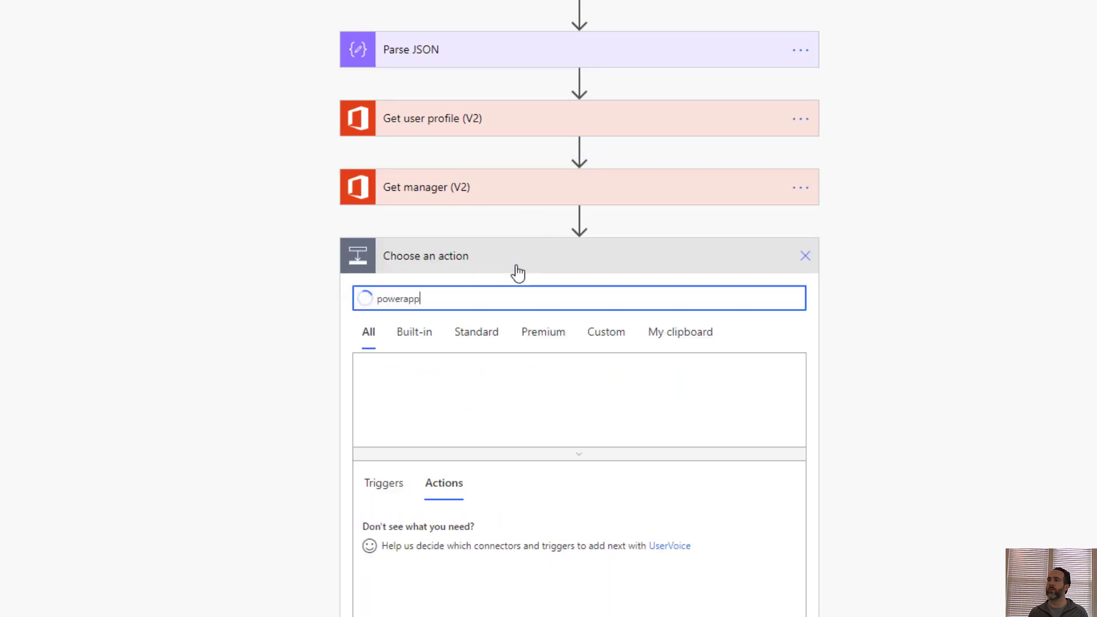
scroll(457, 400, "down", 1)
left_click(438, 505)
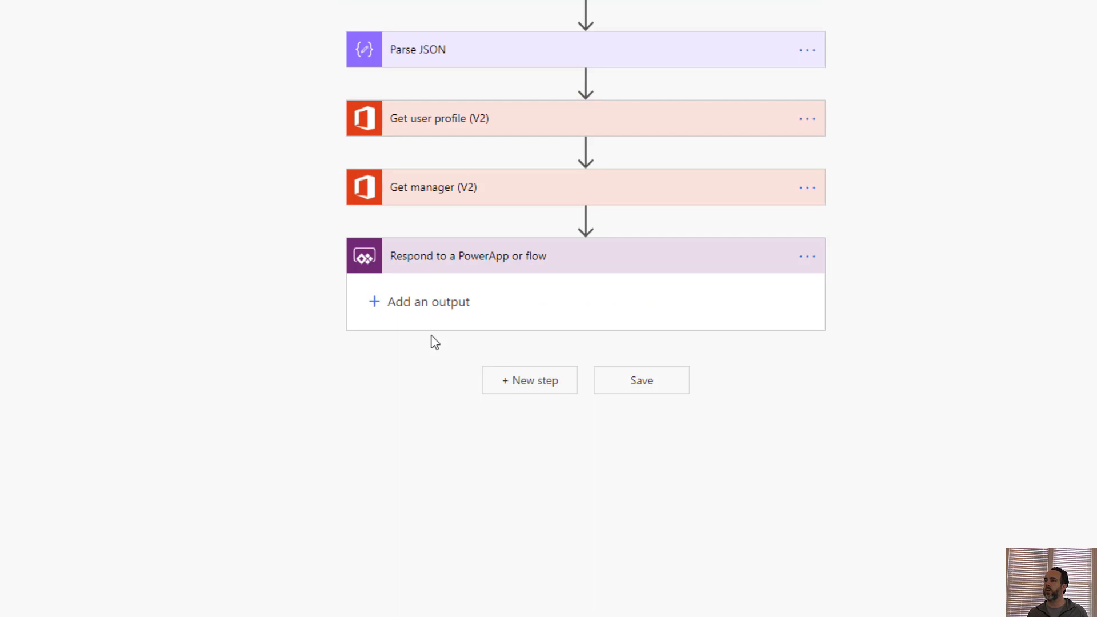
- Add a text output User Name filled with the user's Given Name
left_click(422, 310)
left_click(394, 330)
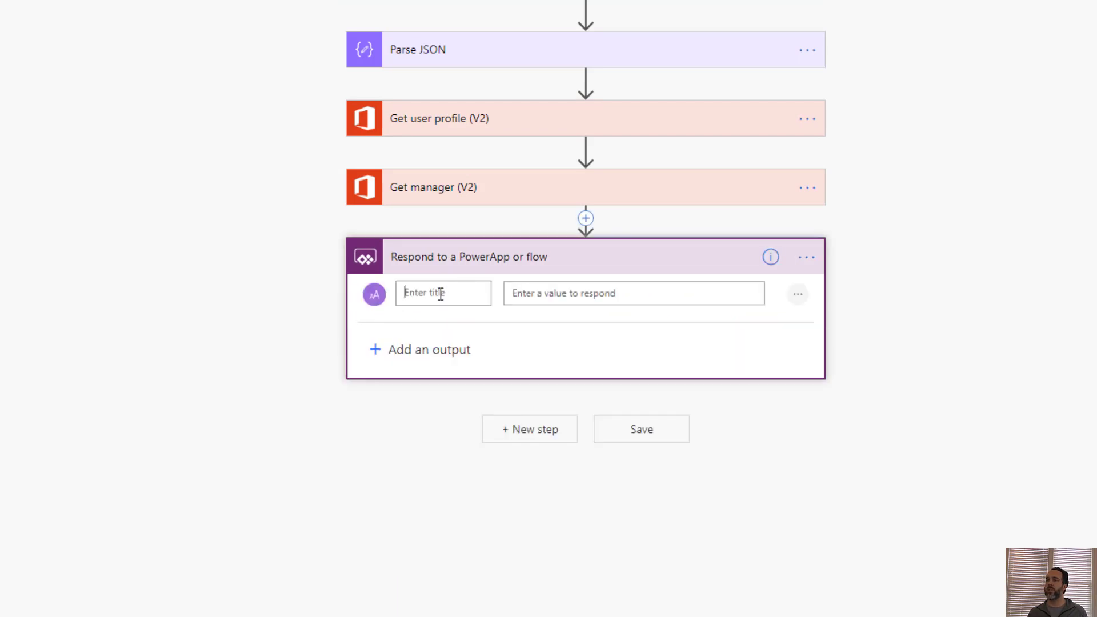
type("4")
key("BackSpace")
type("User Name")
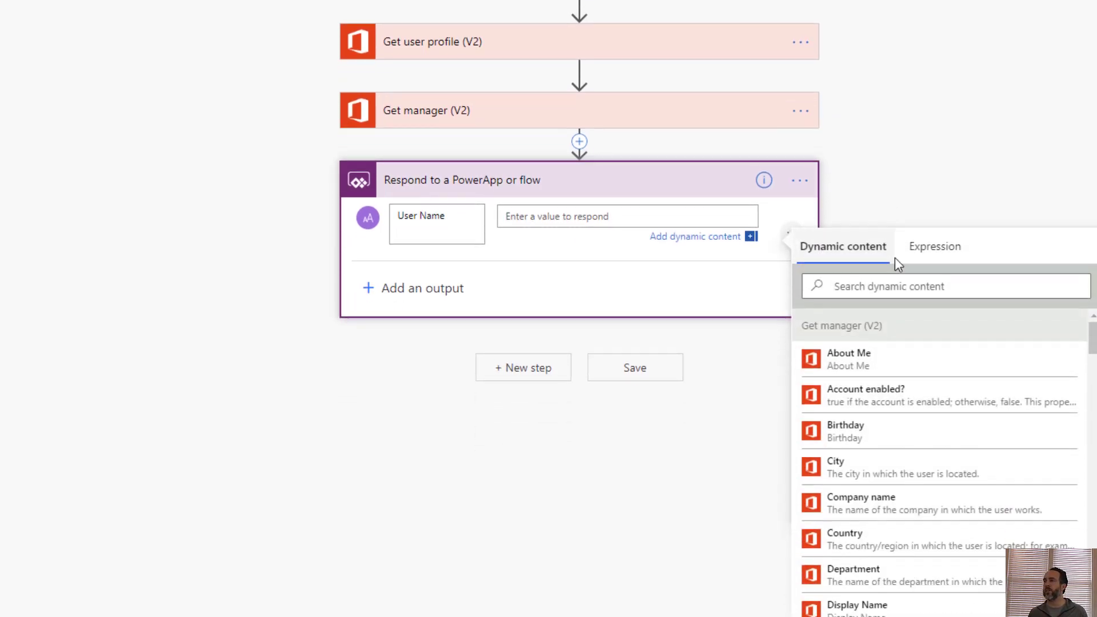
left_click(904, 289)
type("given")
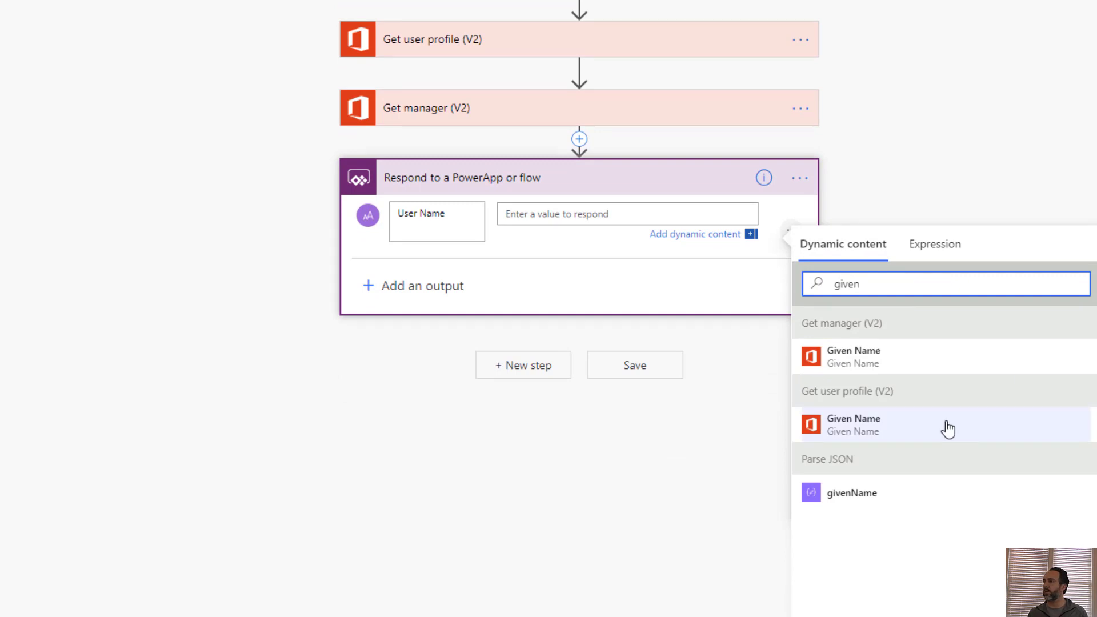
left_click(947, 428)
- Add a text output Email Address filled with the user profile's Mail
left_click(415, 287)
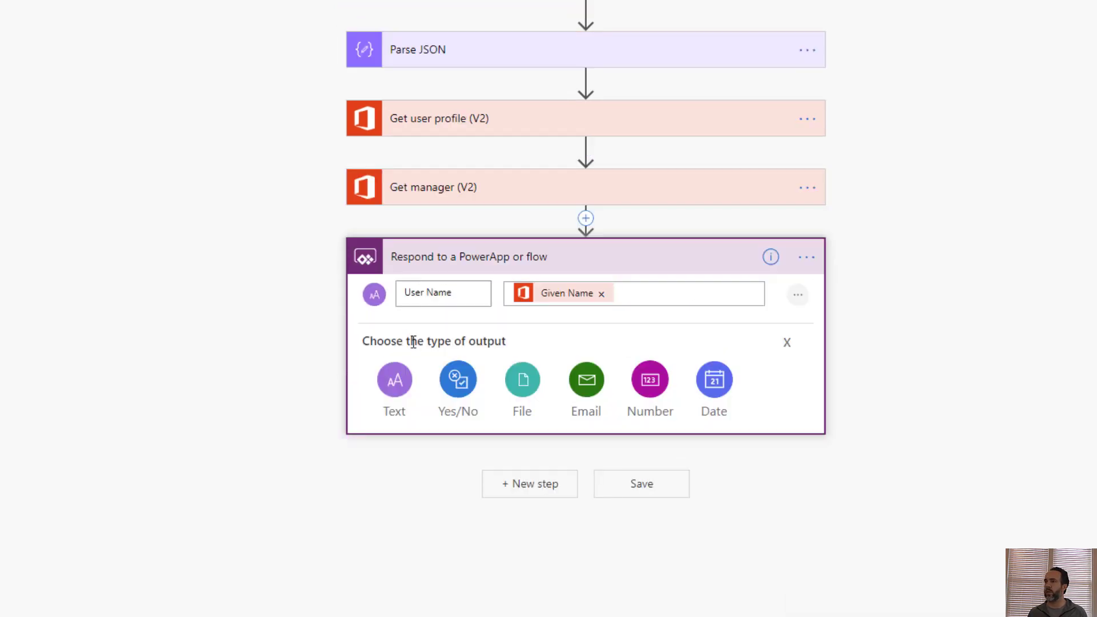
left_click(394, 380)
type("Email")
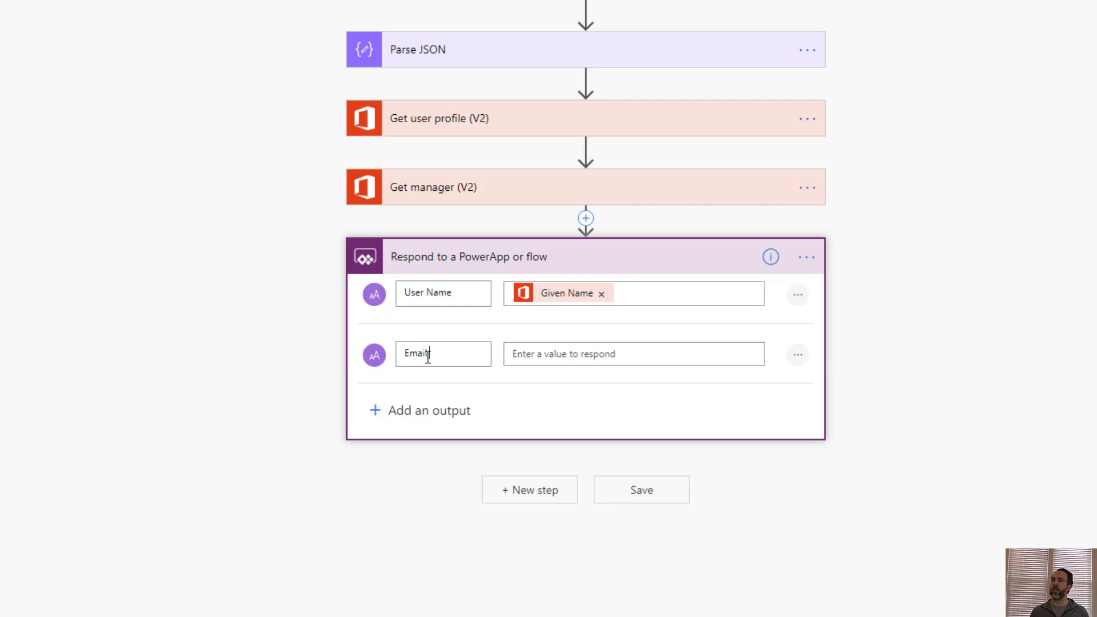
type(" Address")
left_click(598, 355)
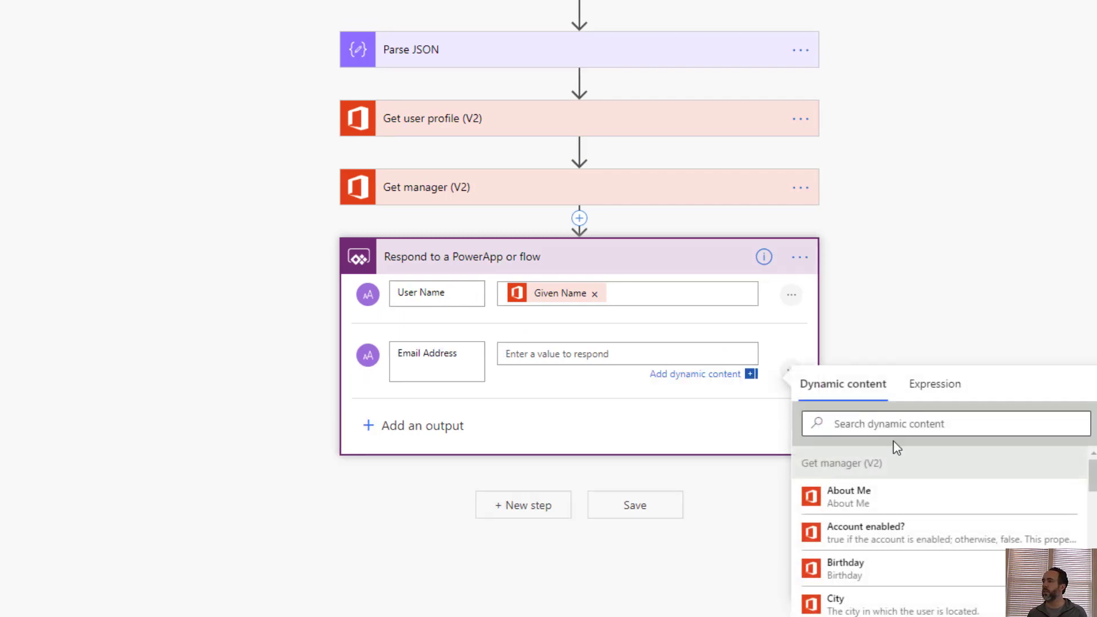
left_click(880, 427)
type("email")
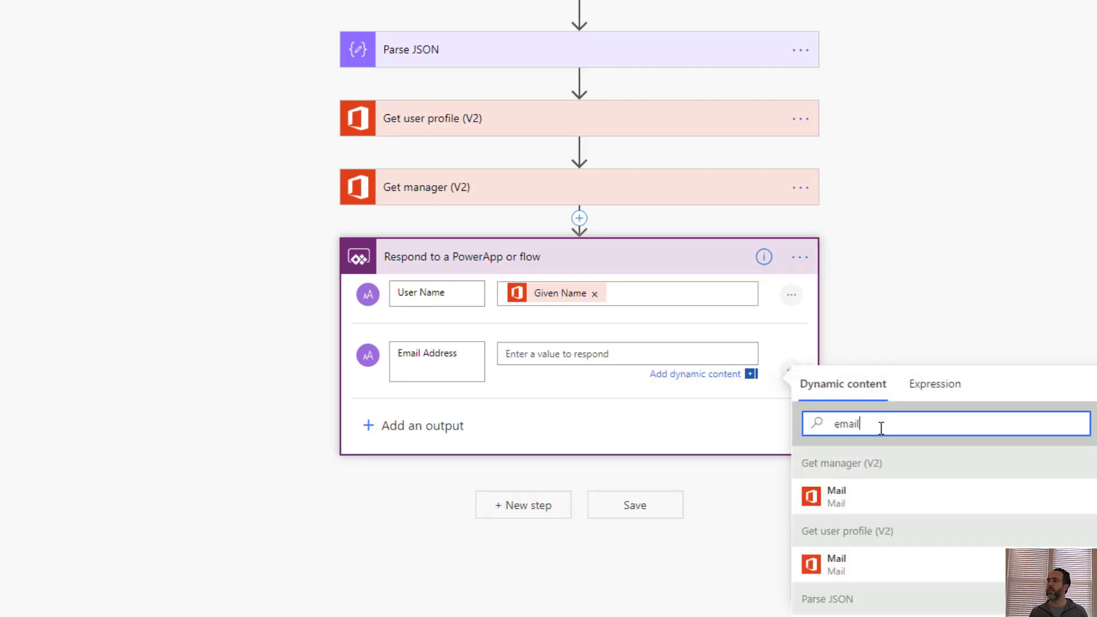
scroll(893, 492, "down", 3)
left_click(839, 421)
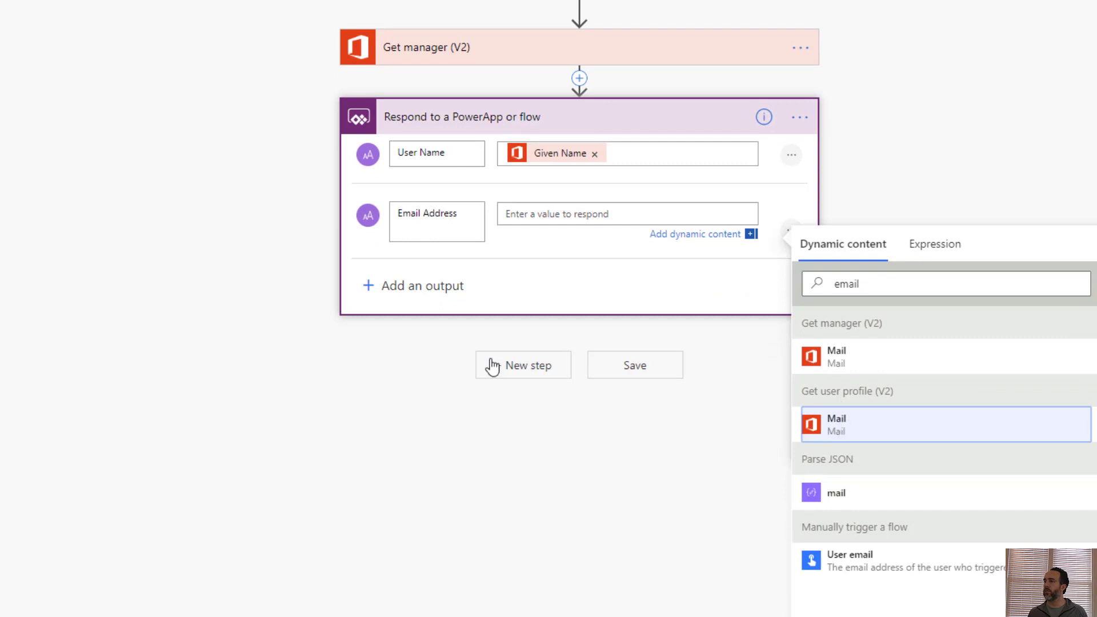
- Add a third text output titled User UPN and search dynamic values for it
left_click(401, 291)
left_click(393, 439)
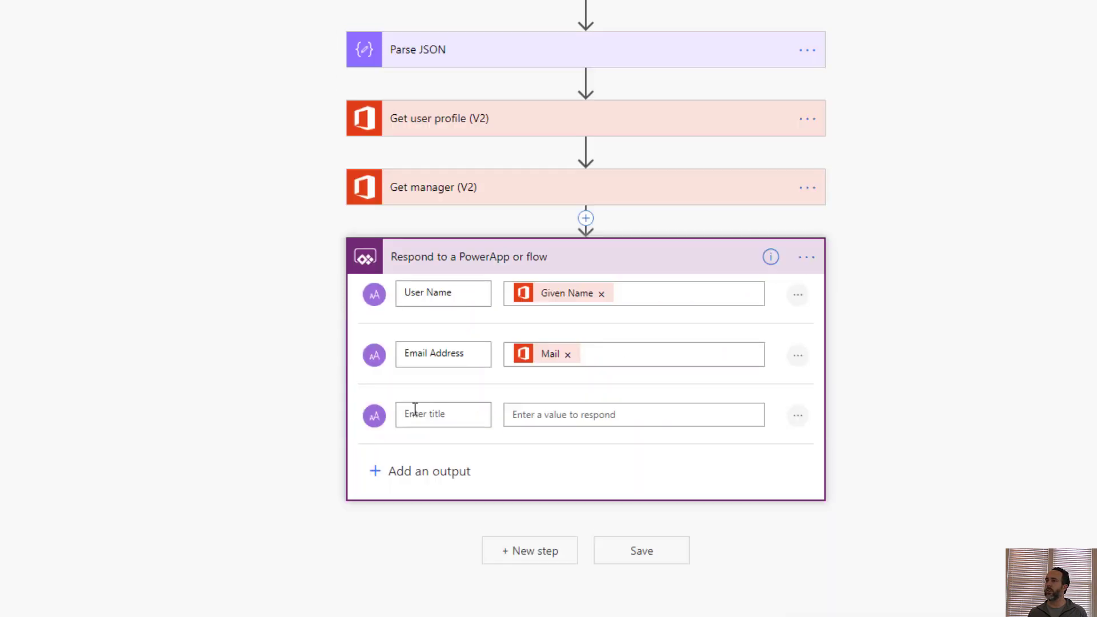
type("User UPN")
key("Tab")
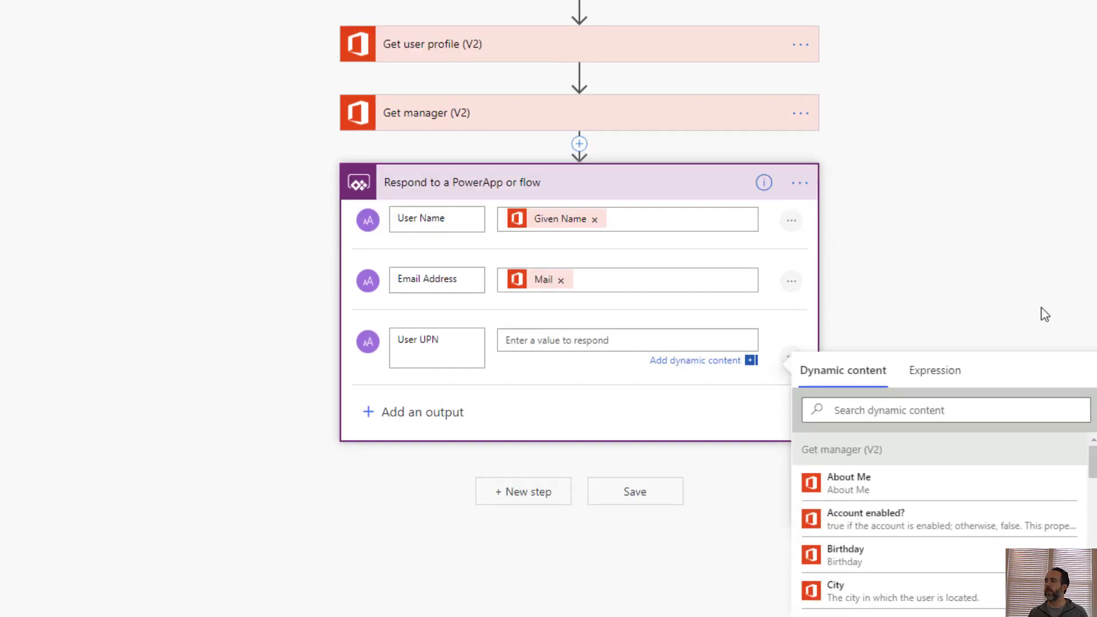
left_click(969, 291)
type("upn")
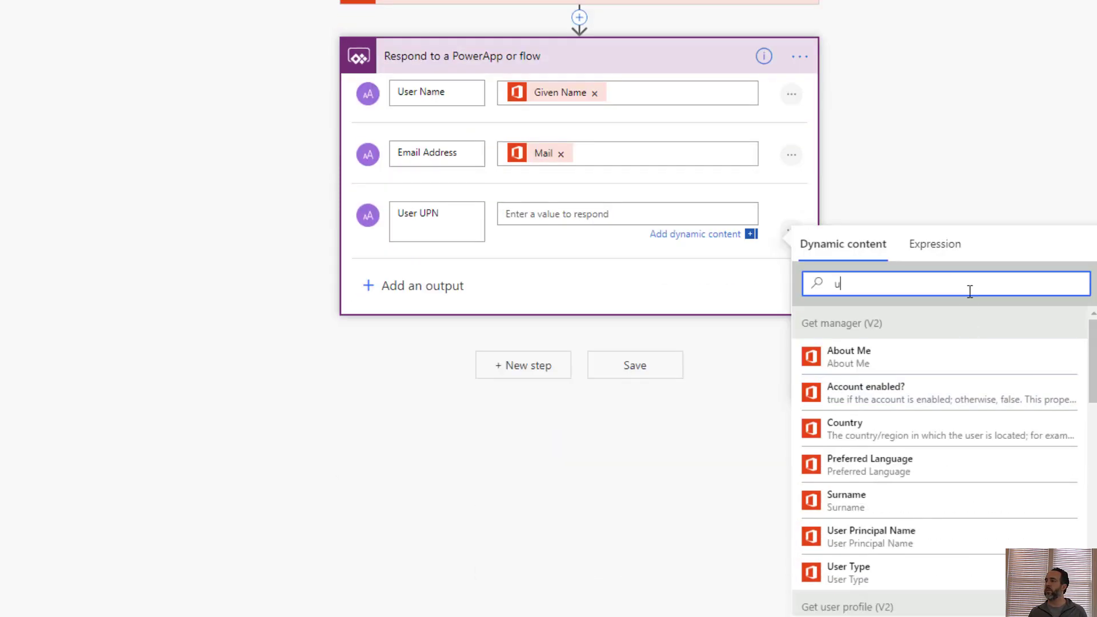
key("BackSpace")
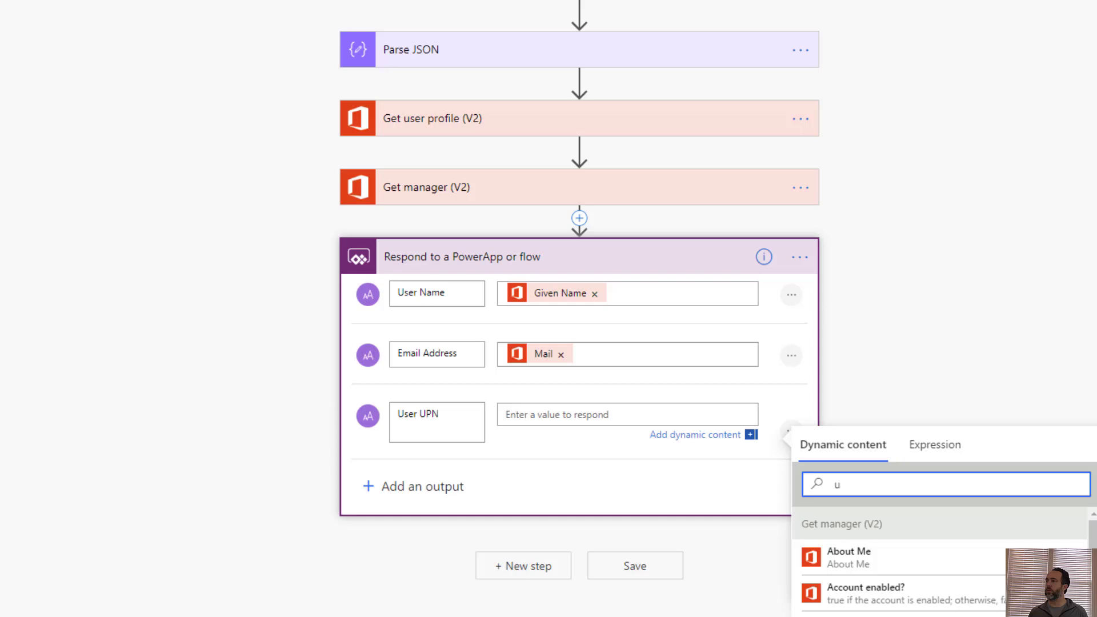
type("ser")
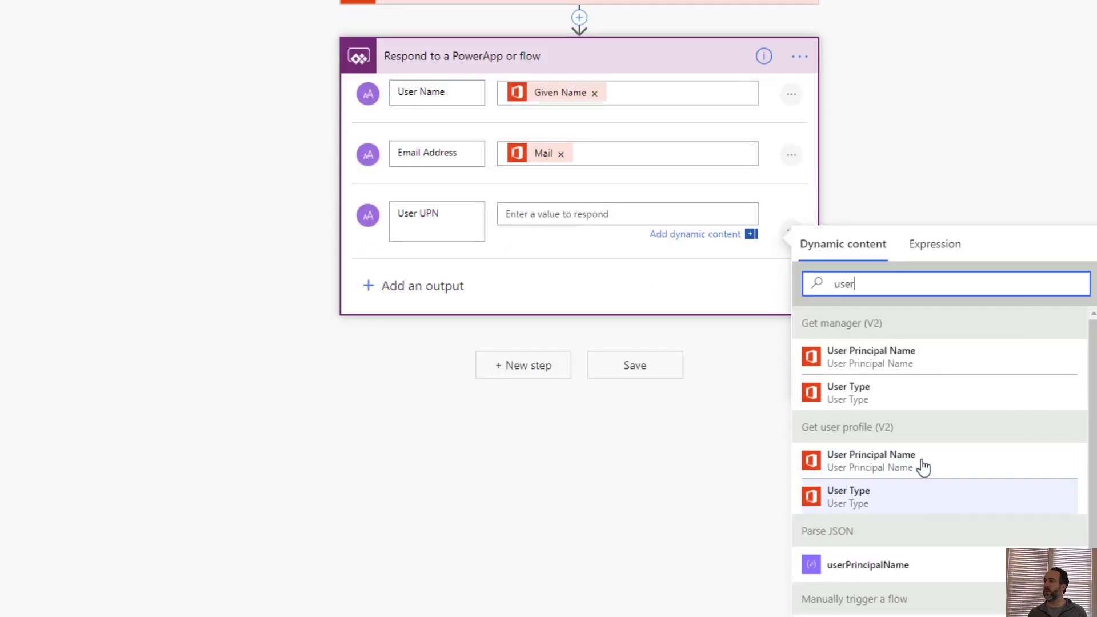
- Set User UPN to User Principal Name and add Manager Name from the manager's Given Name
left_click(913, 464)
left_click(413, 296)
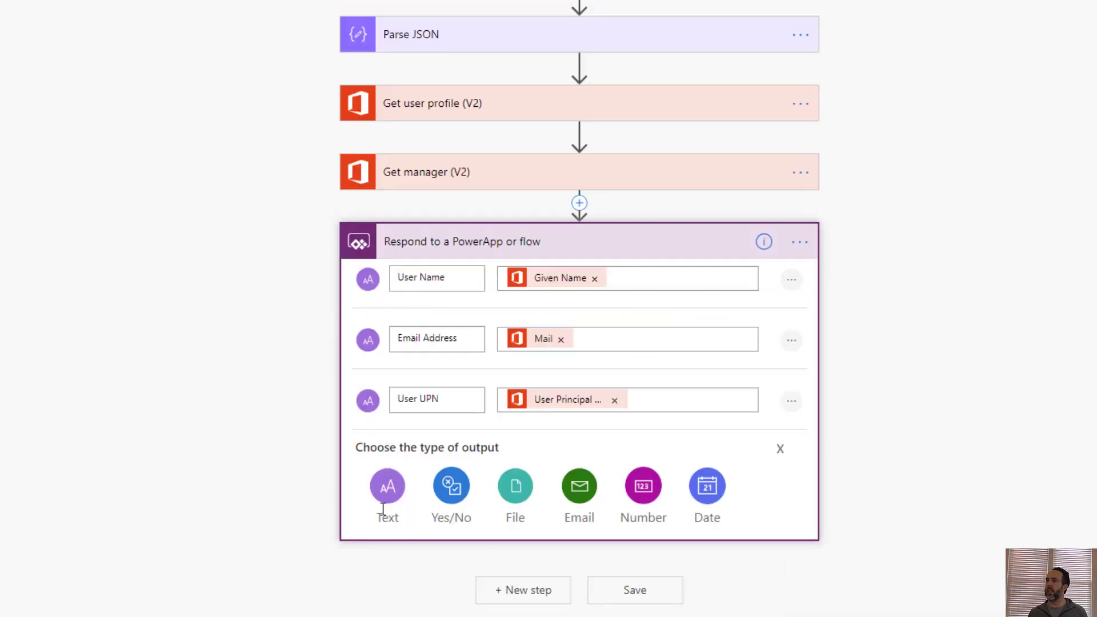
left_click(386, 493)
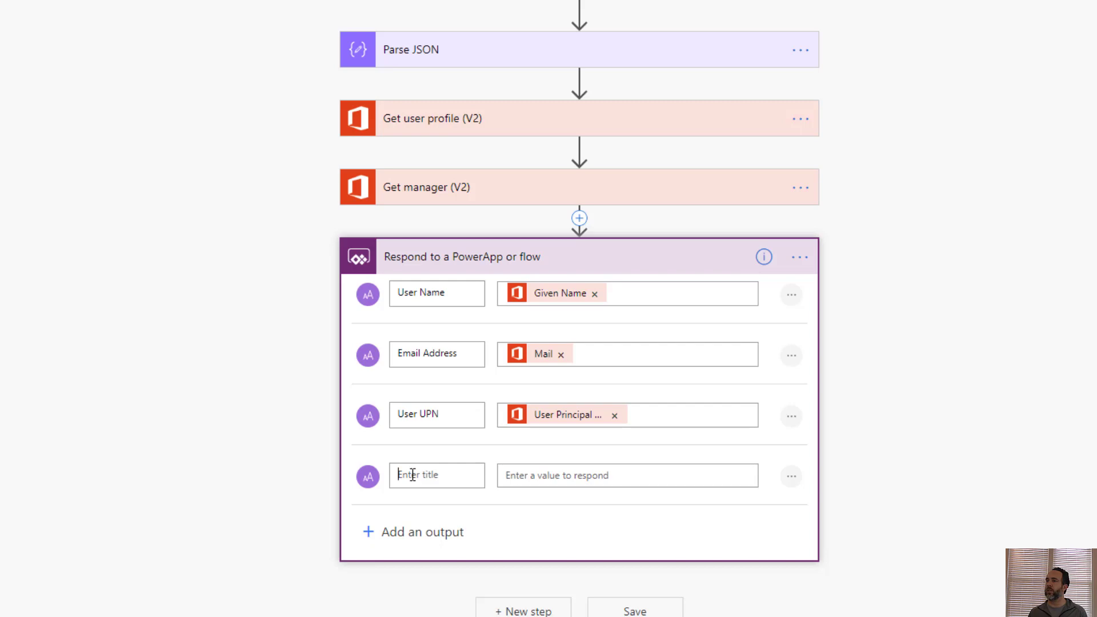
left_click(412, 474)
type("Mana")
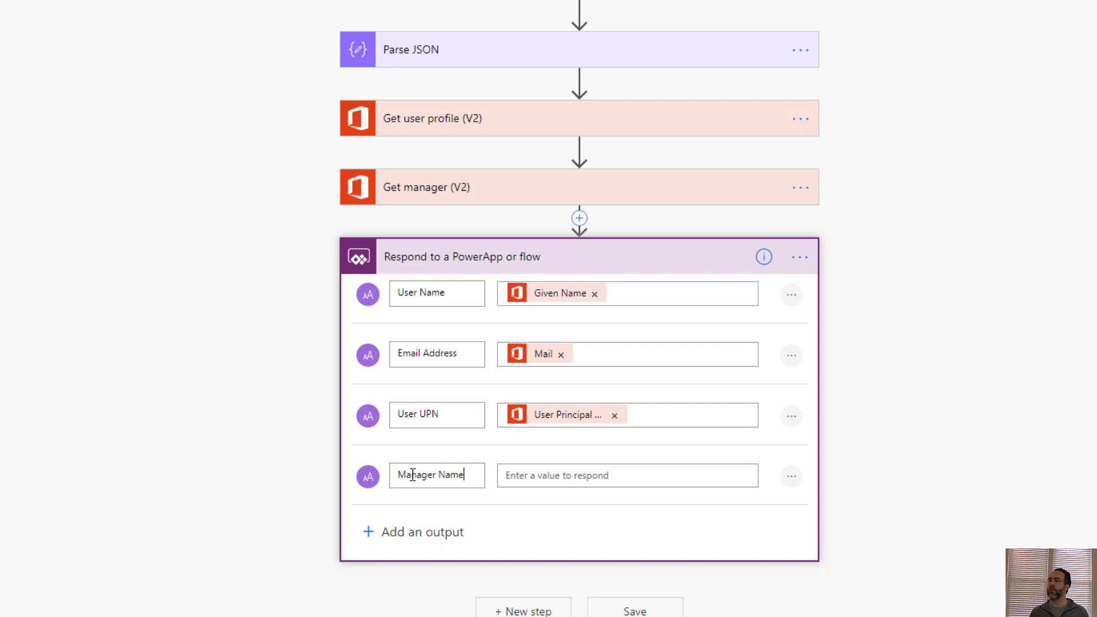
type("ger Name")
key("Tab")
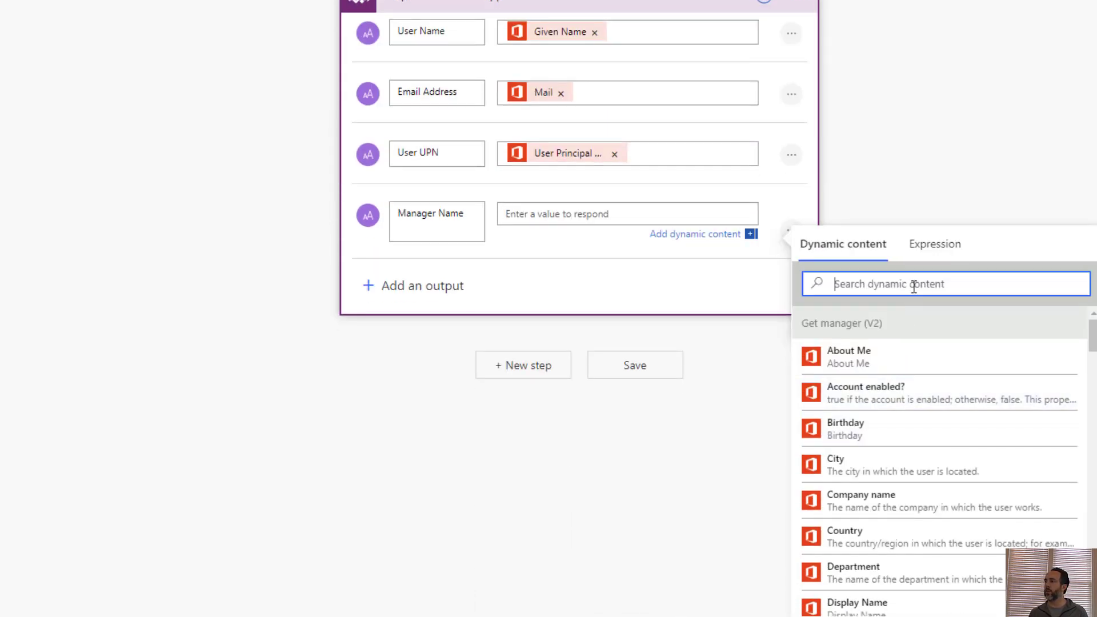
type("giv")
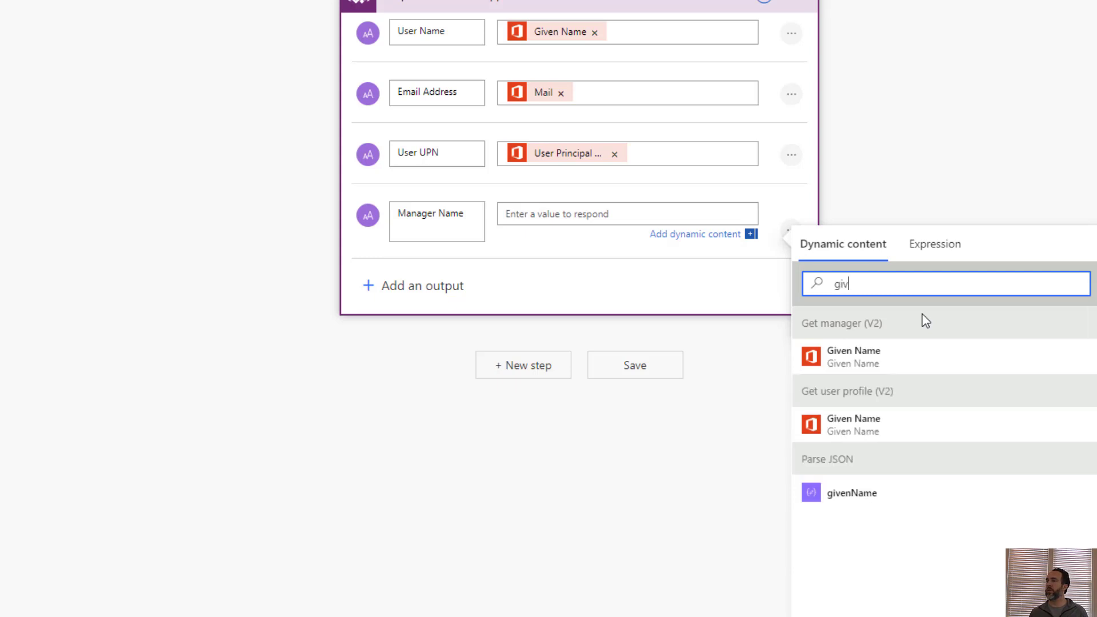
left_click(901, 353)
- Add a Manager Email text output filled with the manager's Mail
left_click(396, 287)
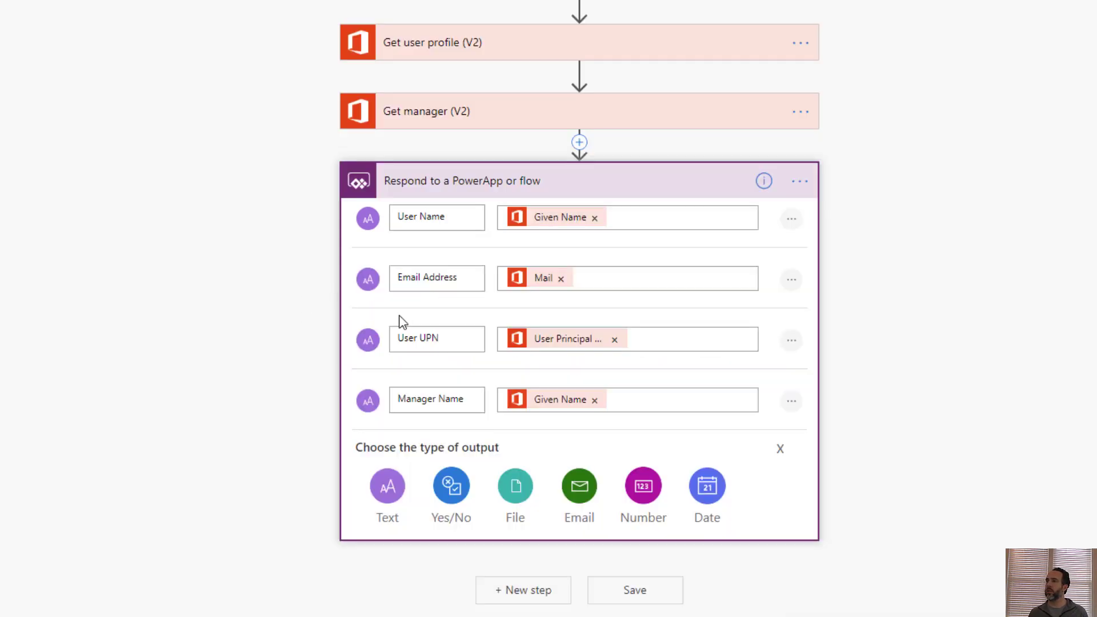
left_click(394, 477)
type("M")
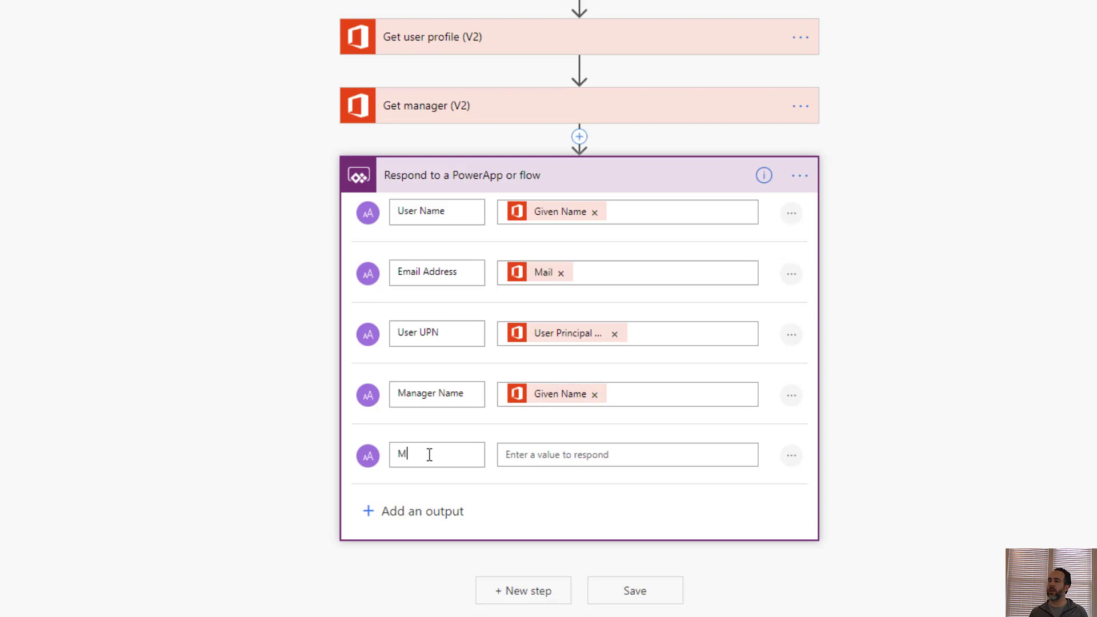
type("anager Email")
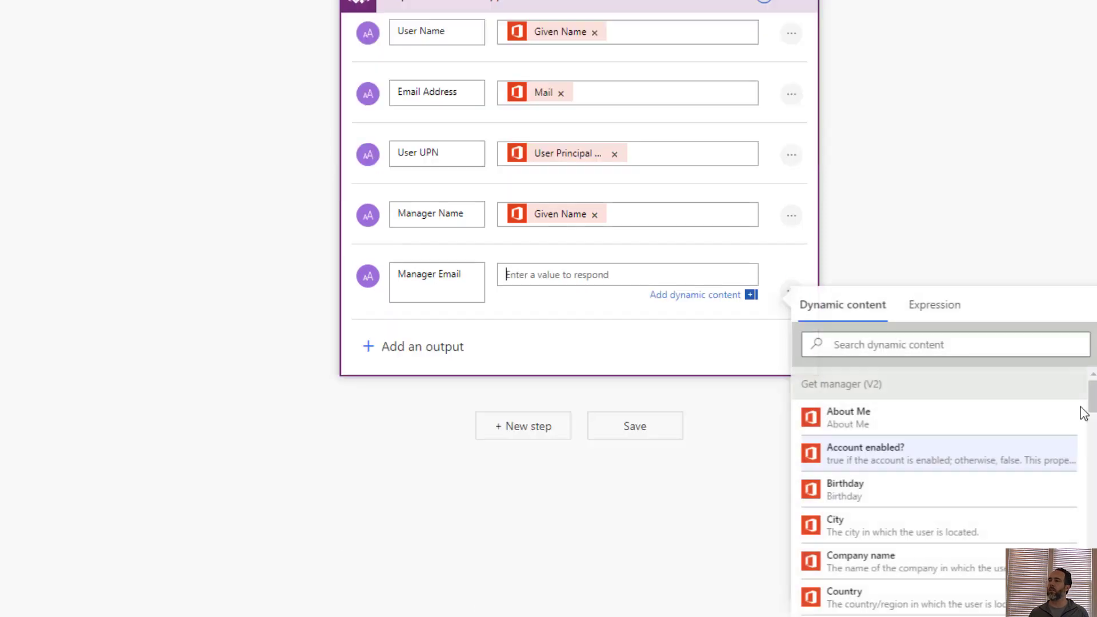
scroll(1080, 411, "down", 2)
left_click(937, 345)
type("ma")
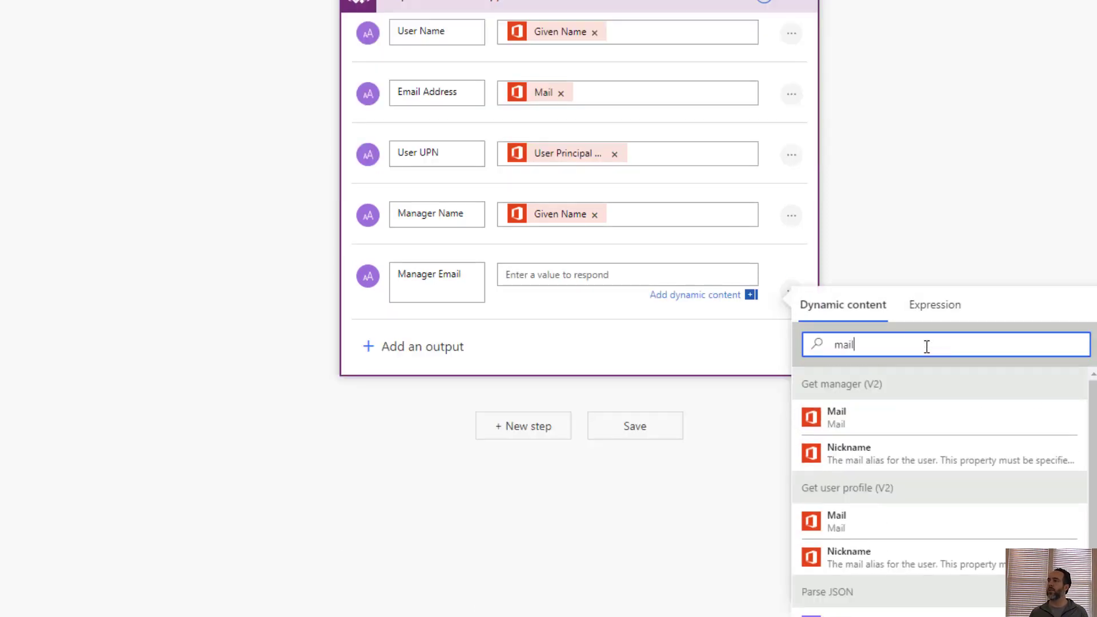
type("il")
left_click(831, 425)
- Add a Manager UPN output from the manager's User Principal Name and save the flow
left_click(382, 349)
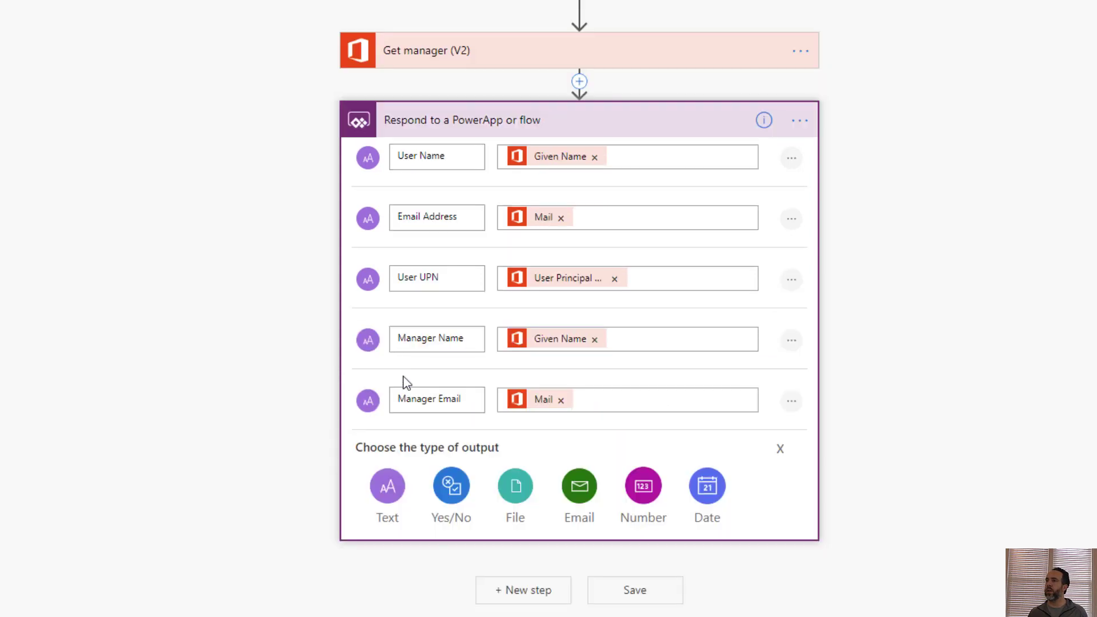
left_click(383, 503)
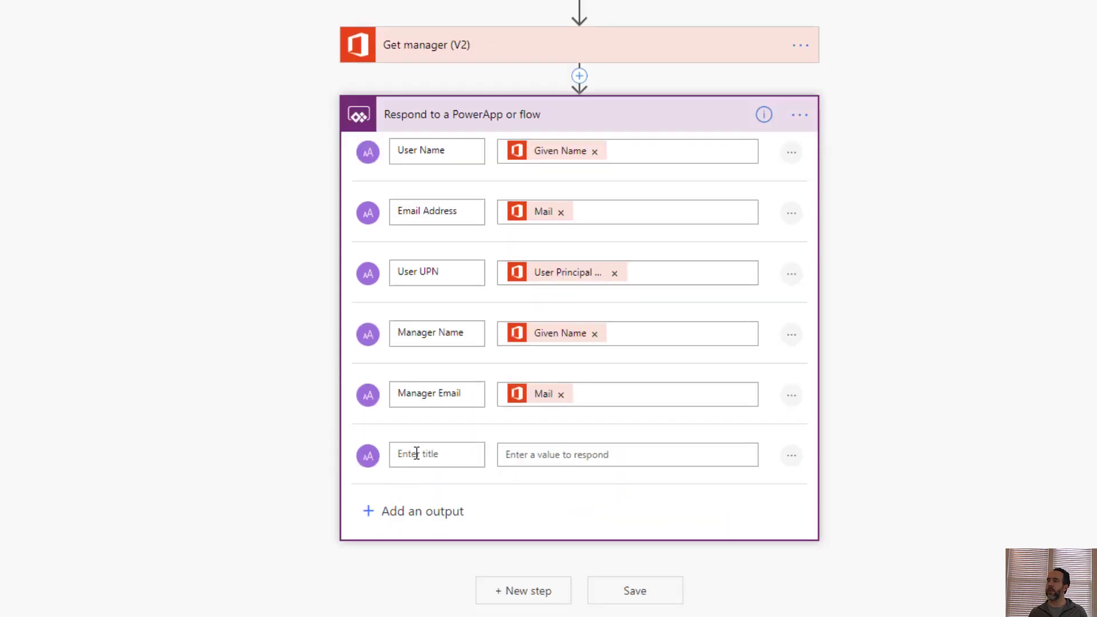
type("Manager UPN")
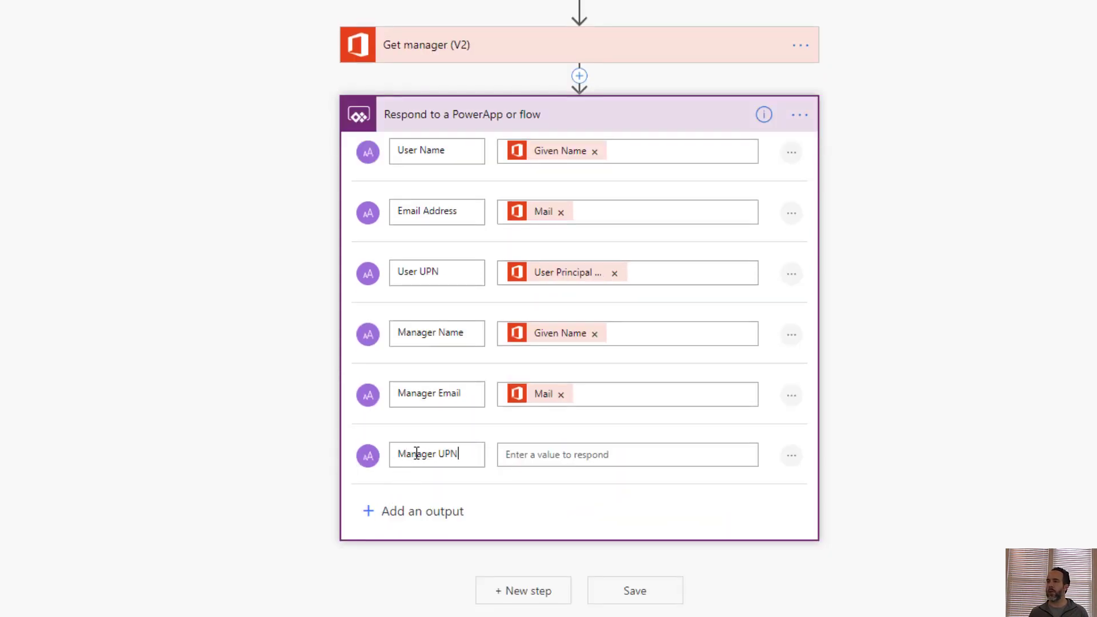
scroll(880, 411, "down", 2)
left_click(892, 385)
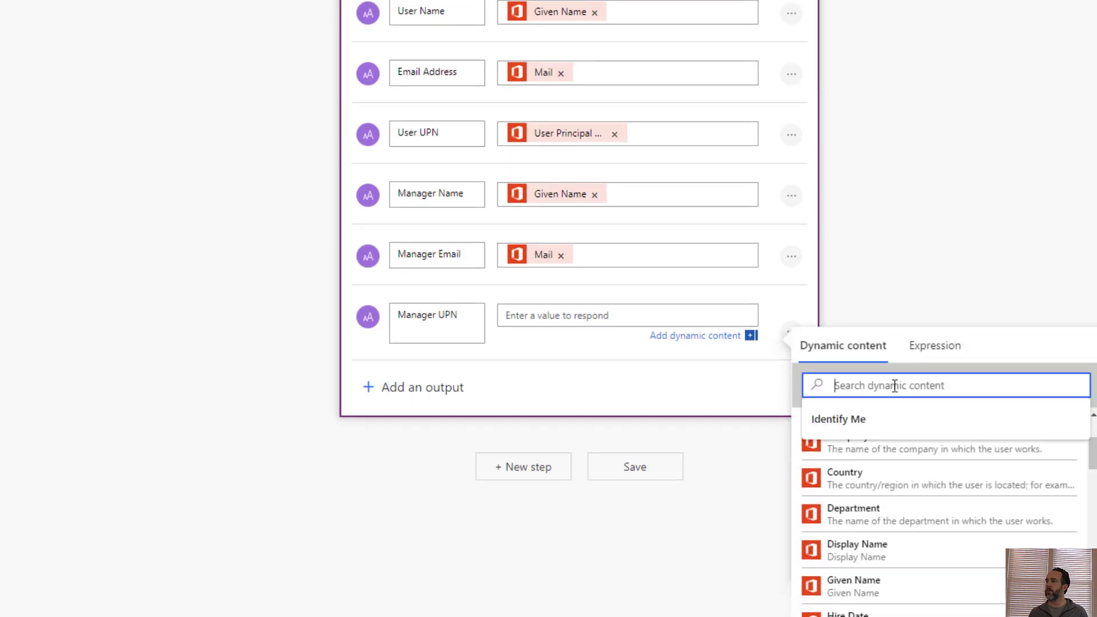
type("iuser")
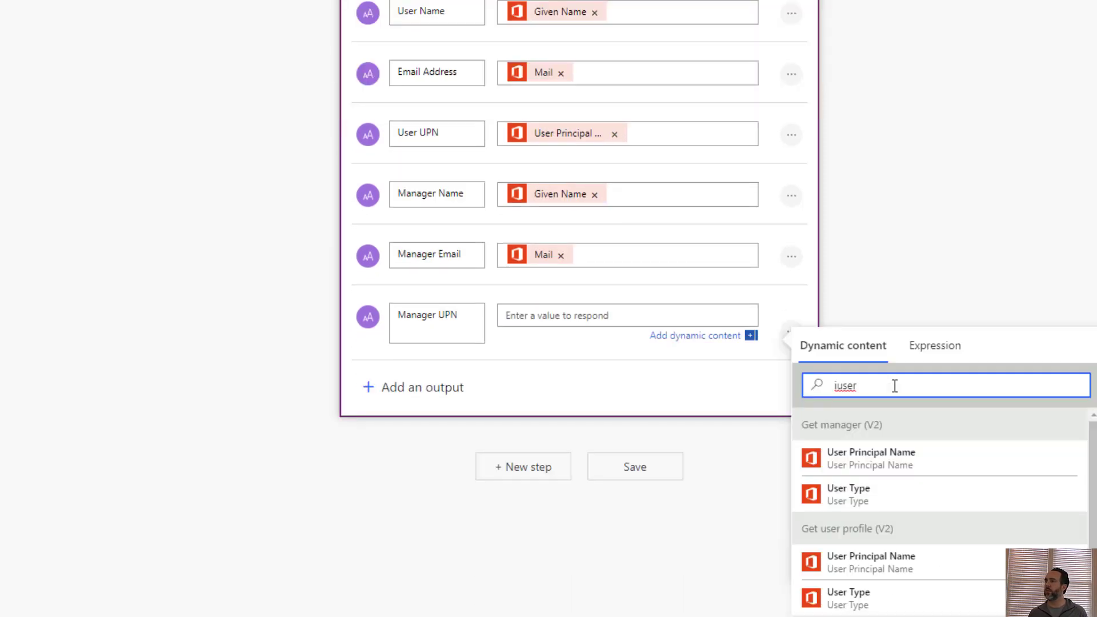
left_click(849, 458)
scroll(613, 426, "up", 5)
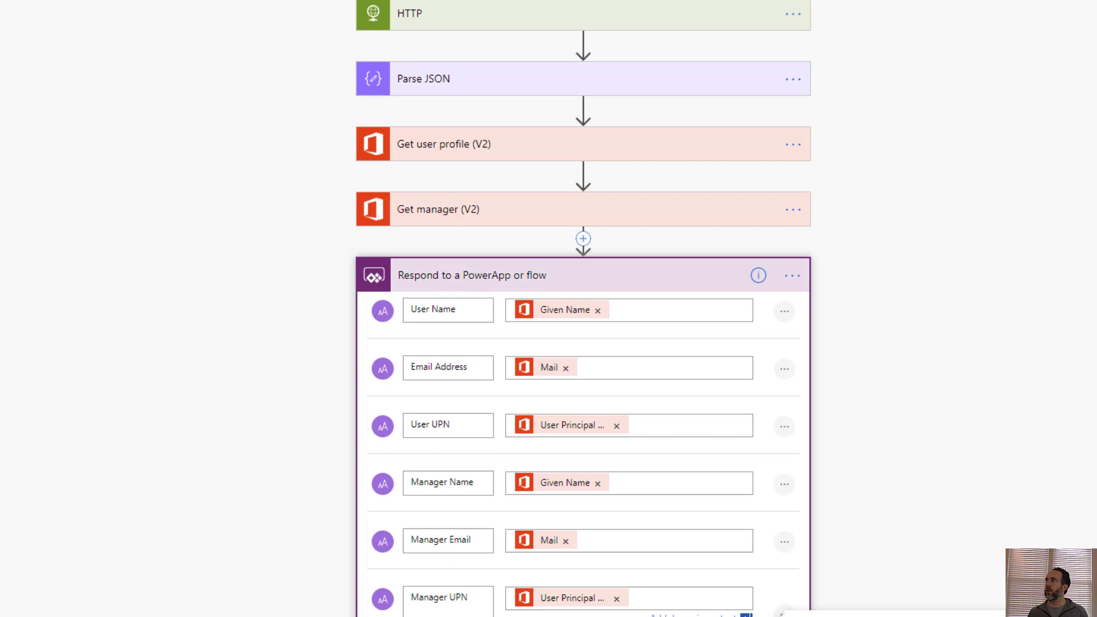
left_click(960, 80)
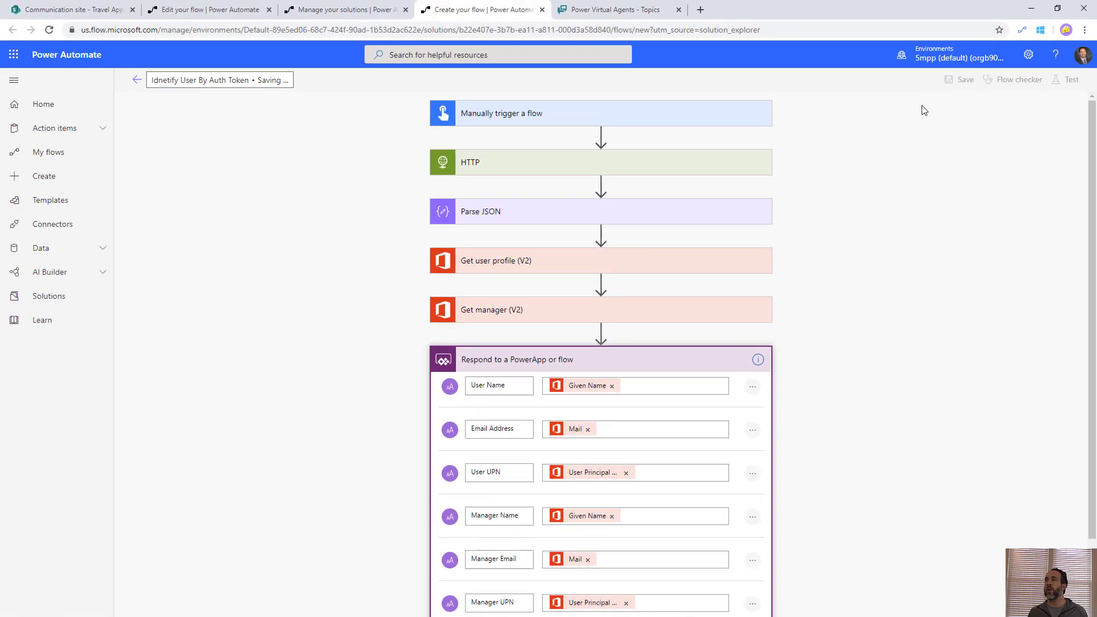
- Let run-only users of the flow use the existing Office 365 Users connection, and save
left_click(136, 85)
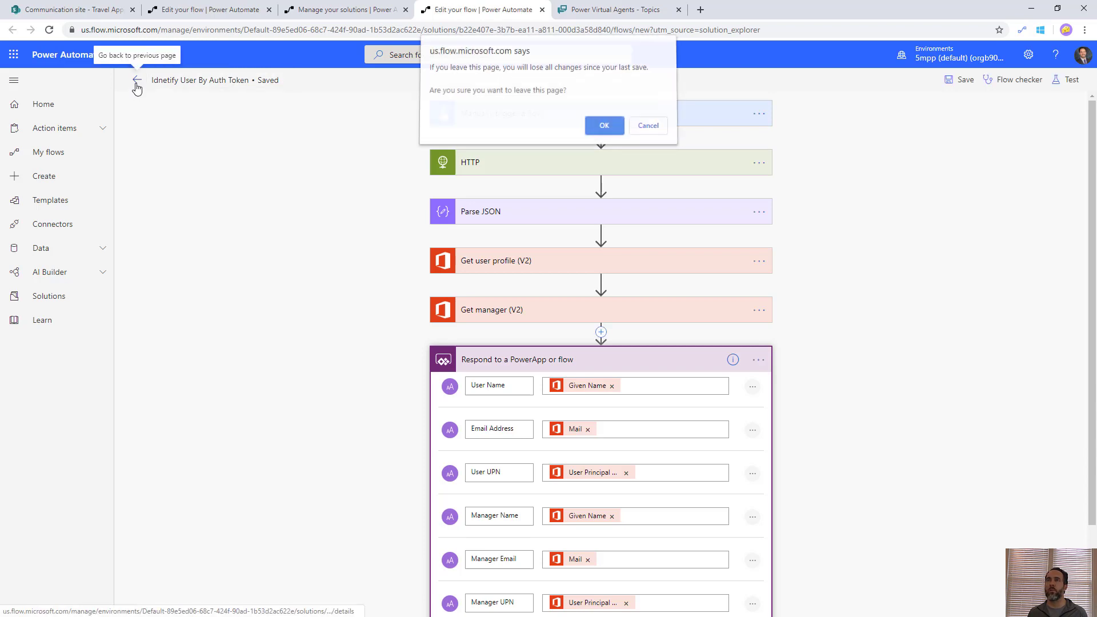
left_click(600, 129)
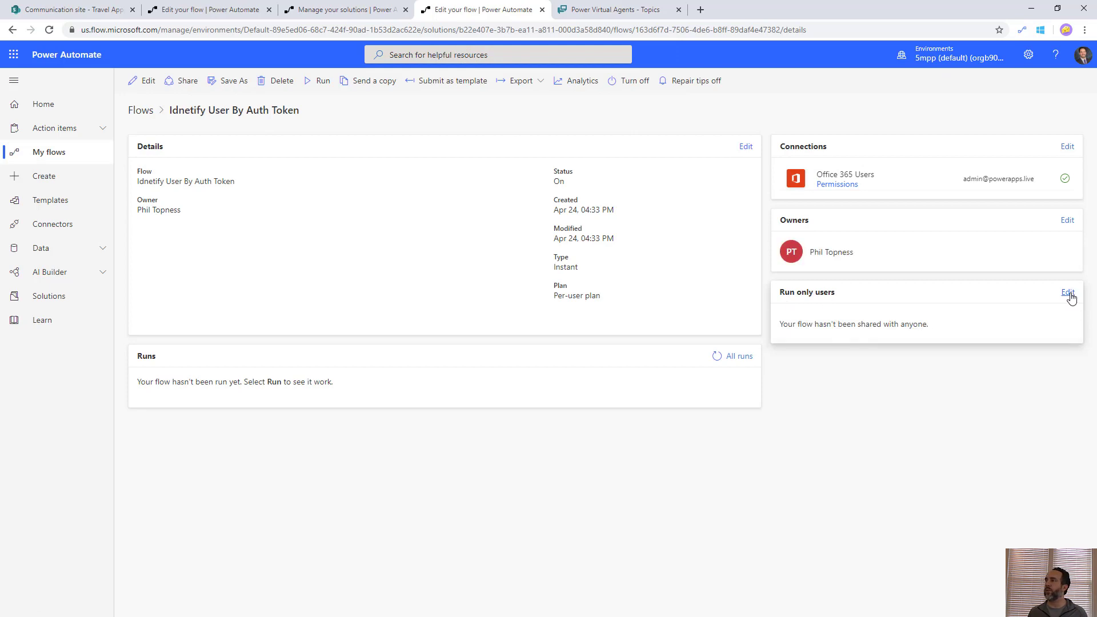
left_click(1066, 293)
left_click(879, 366)
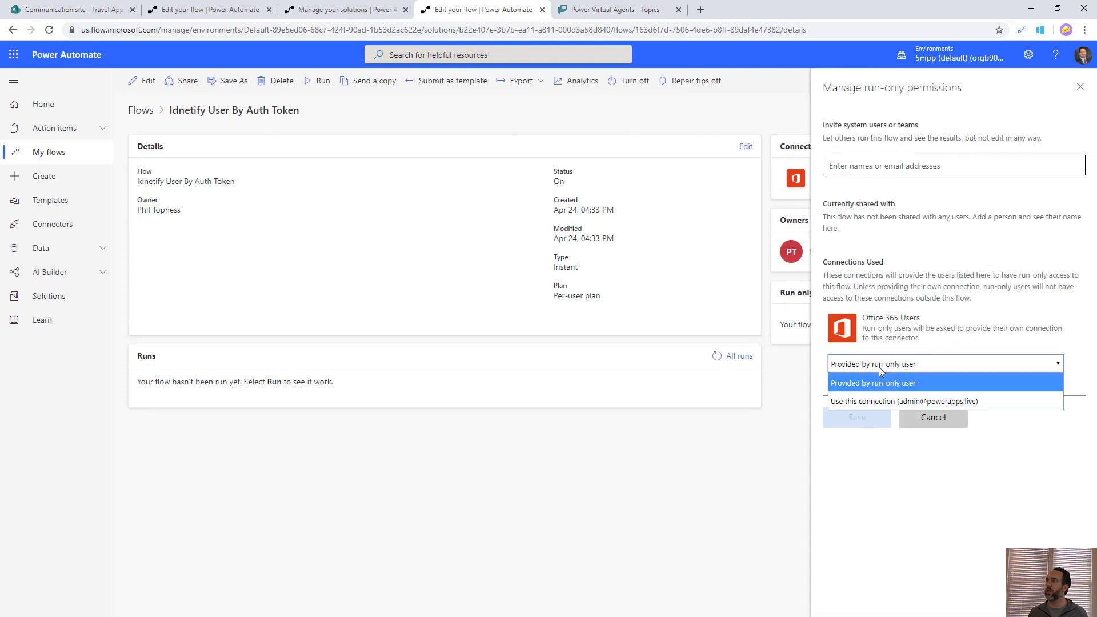
left_click(869, 401)
left_click(599, 358)
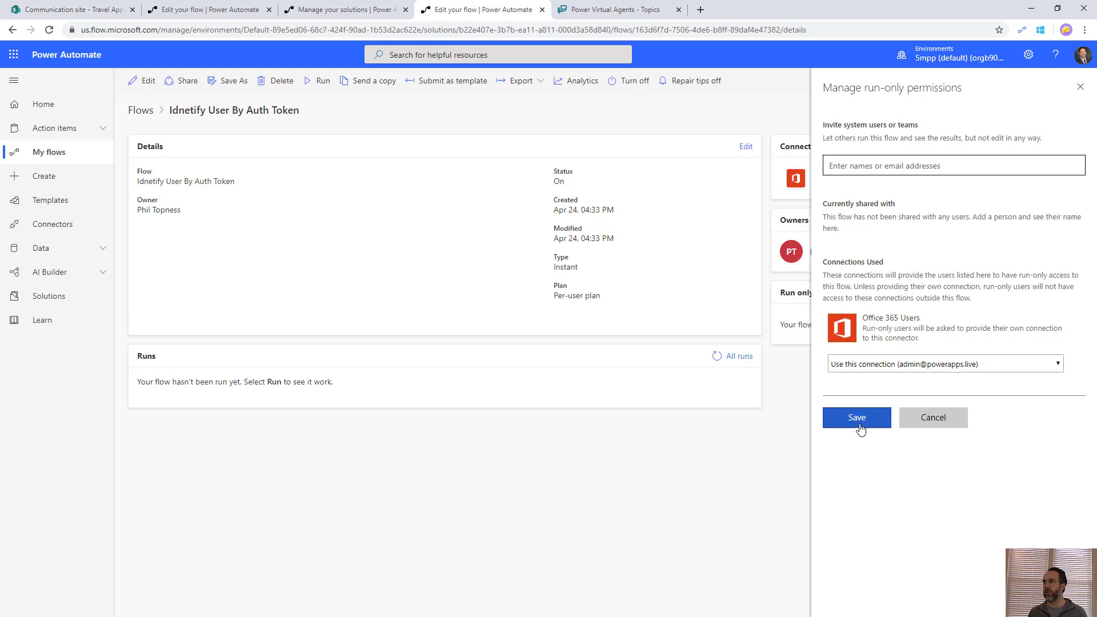
left_click(860, 430)
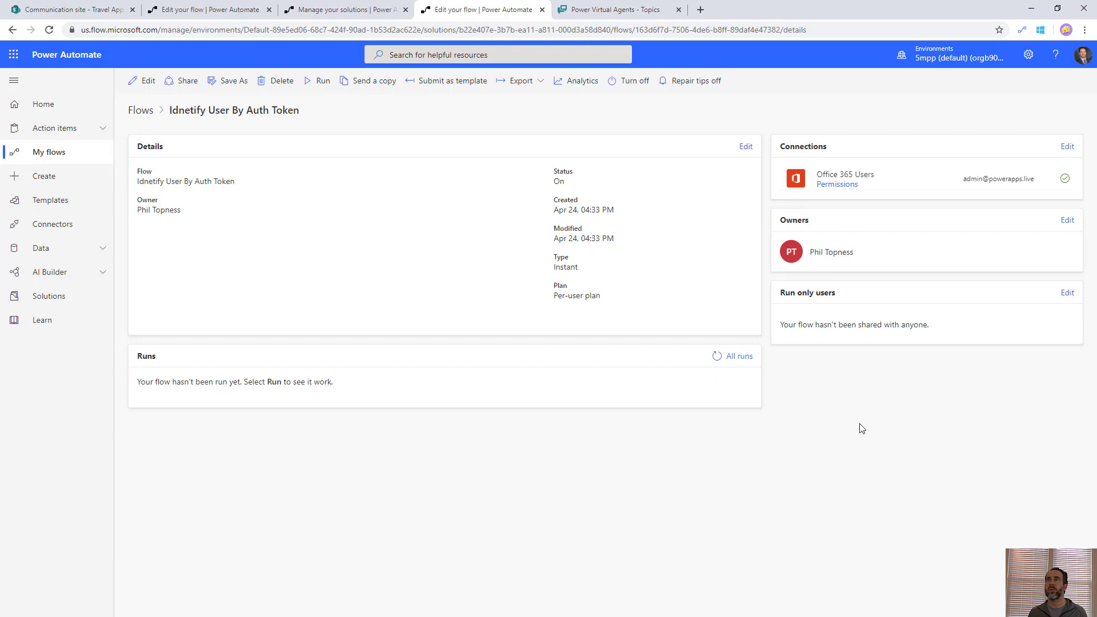
- Check the SharePoint Travel Approvals list, then return to the Power Virtual Agents Topics page
left_click(92, 9)
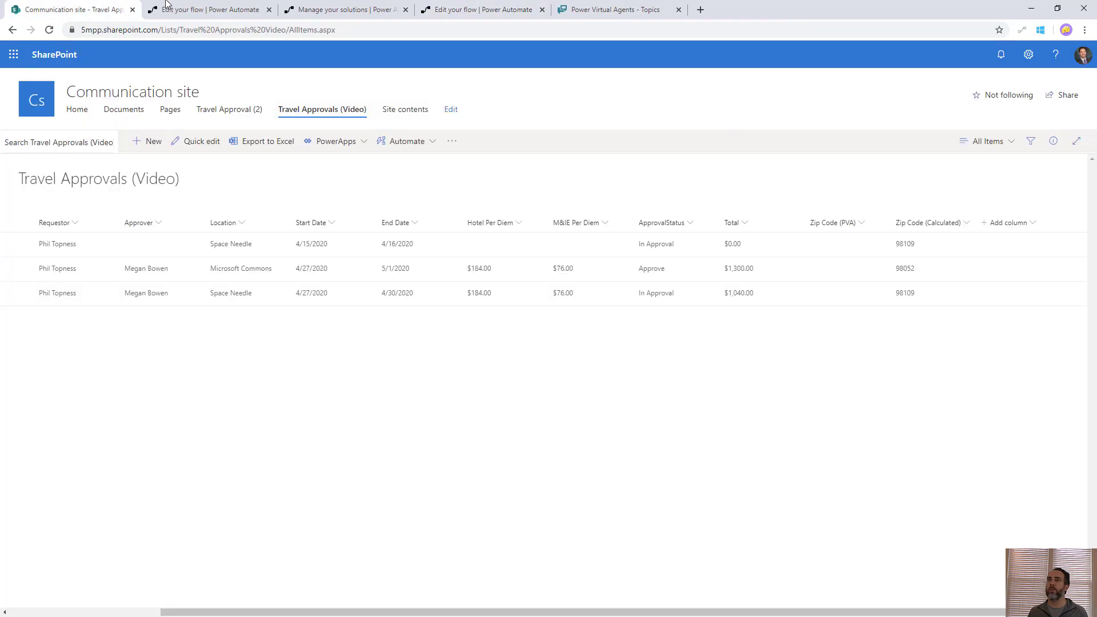
left_click(577, 9)
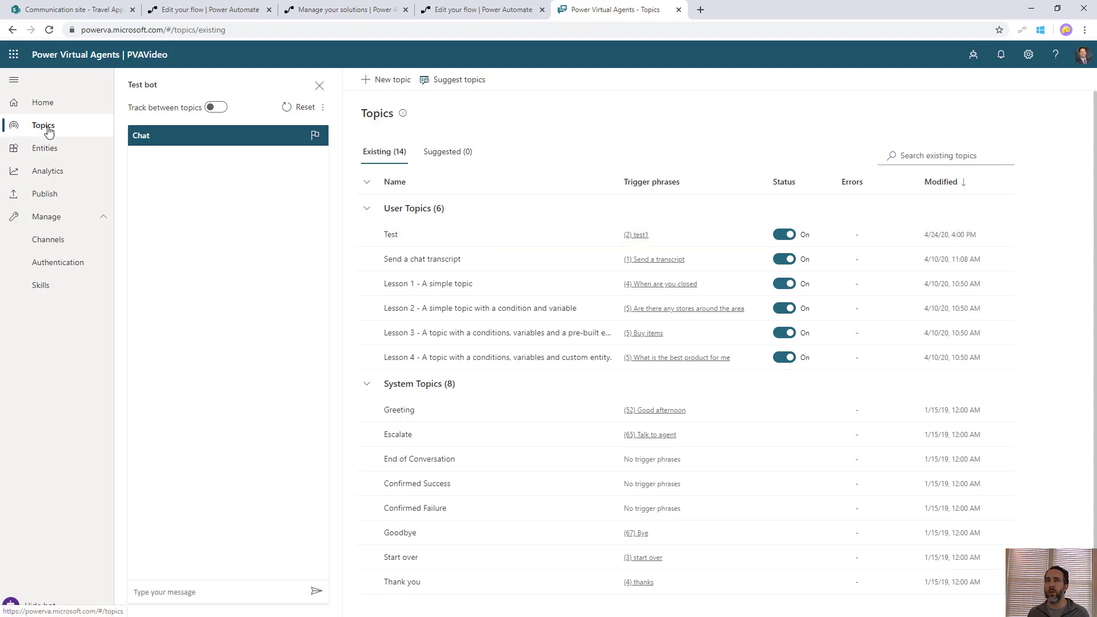
- Create the Submit Travel topic with triggers like 'I need to travel' and 'I'd like to request travel'
left_click(386, 80)
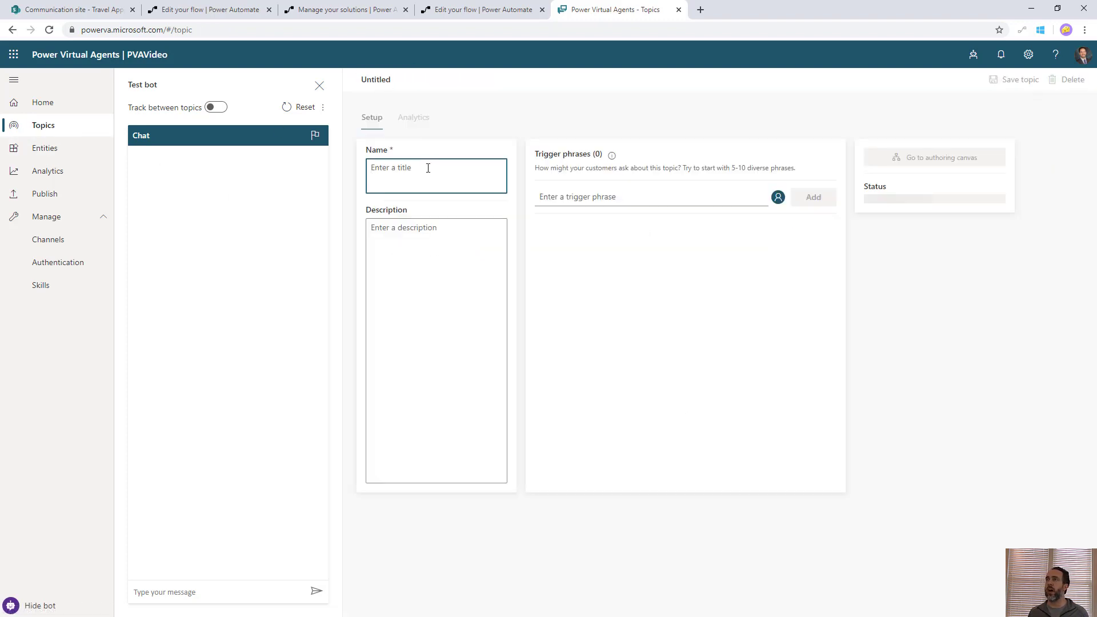
type("Submit Travel")
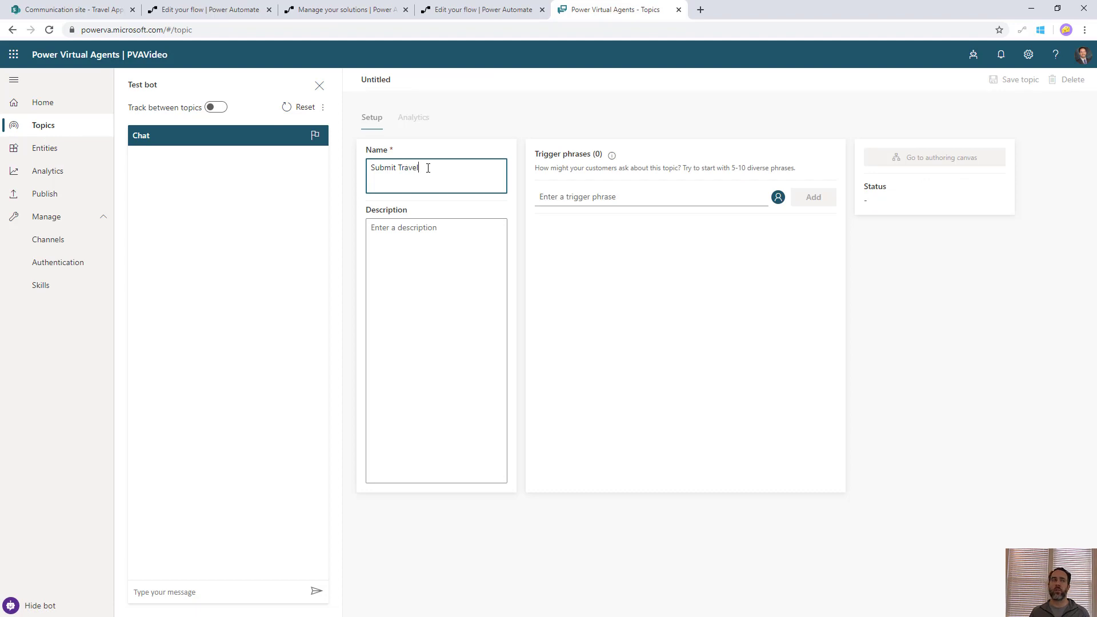
key("Tab")
left_click(547, 197)
type("I")
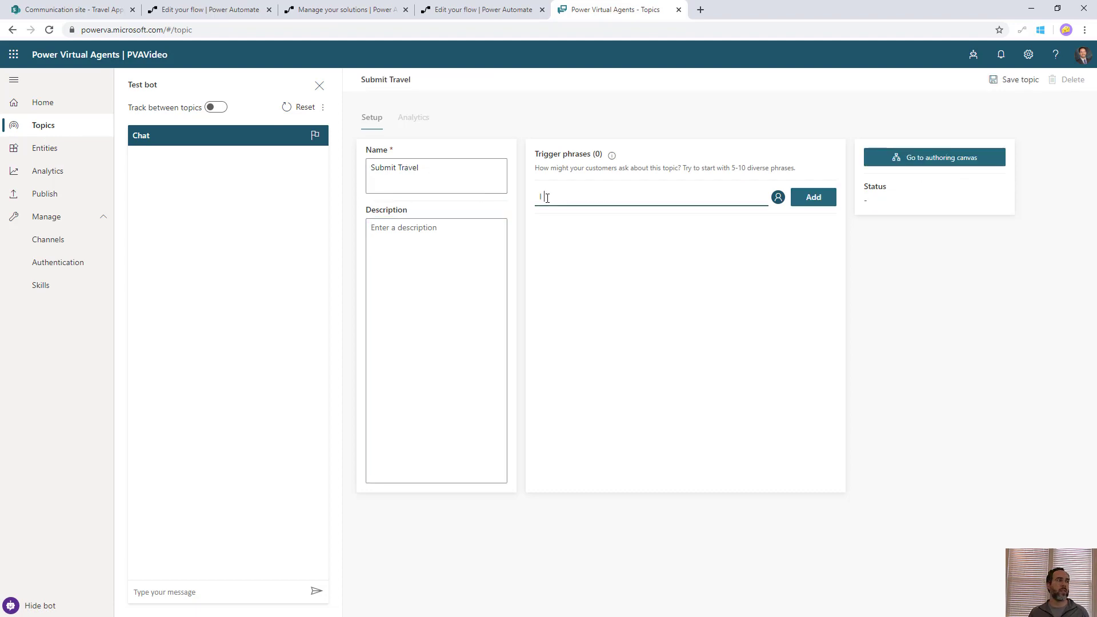
type(" have a trave")
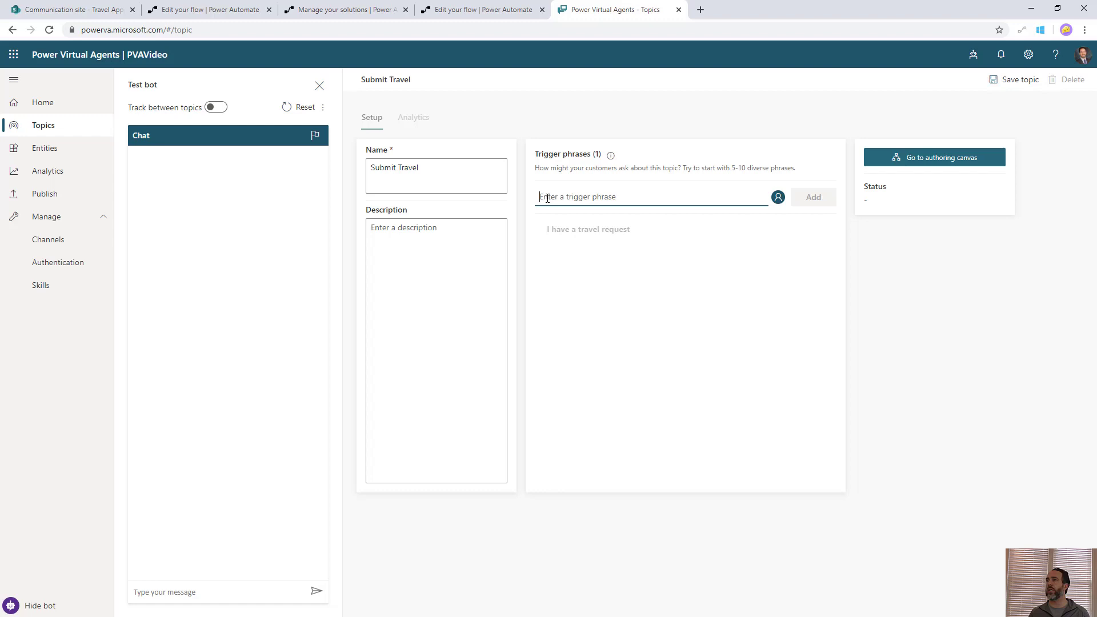
type("I need to travel")
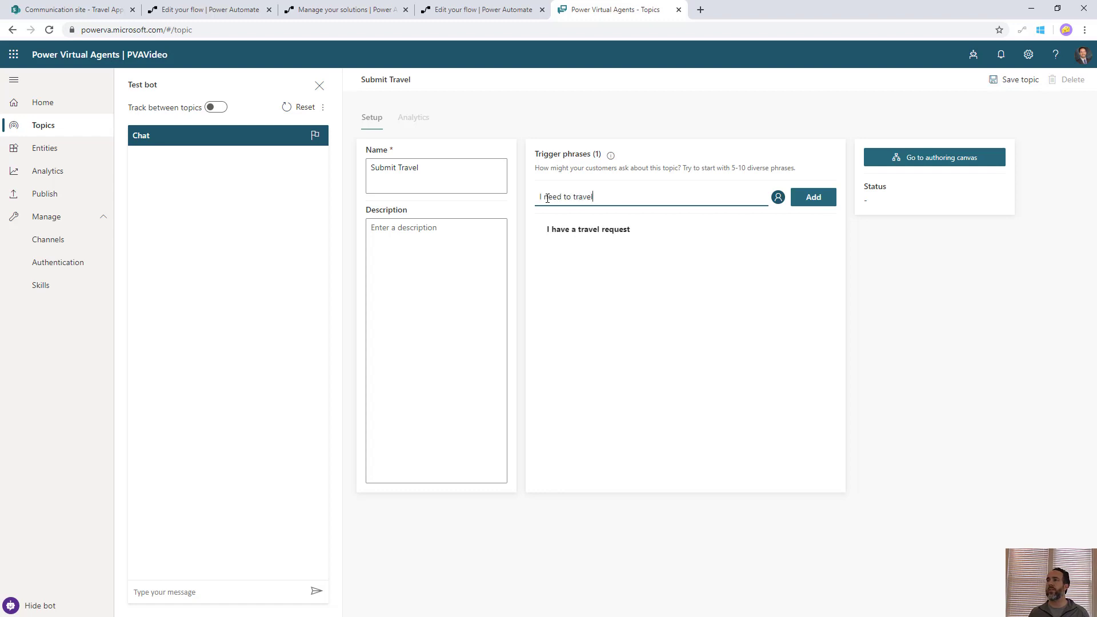
key("Return")
type("I'd")
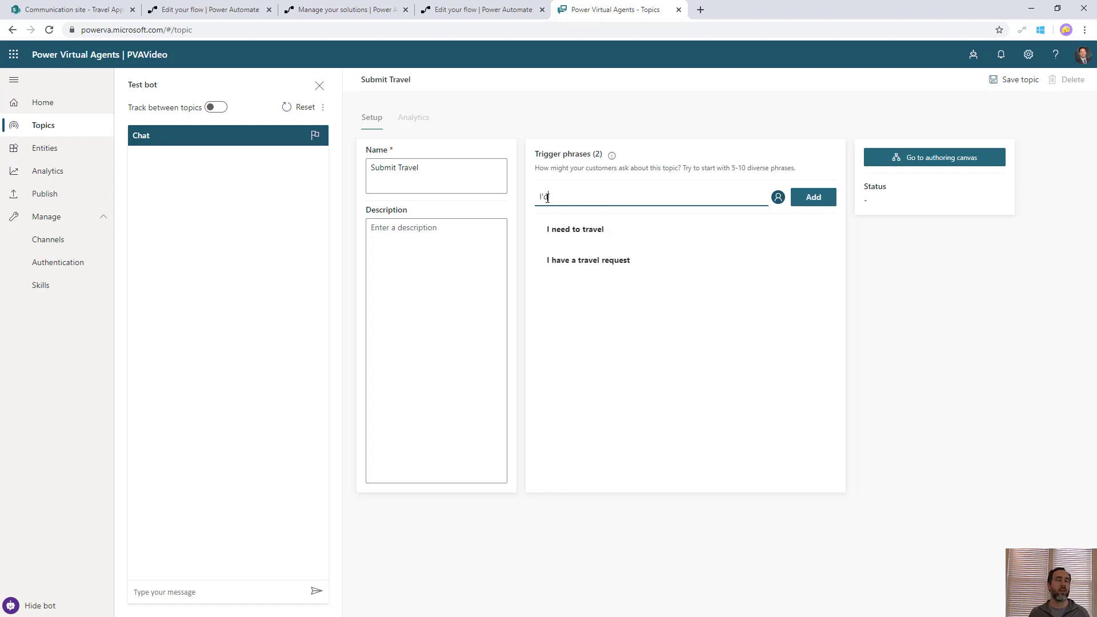
type(" like to request tr")
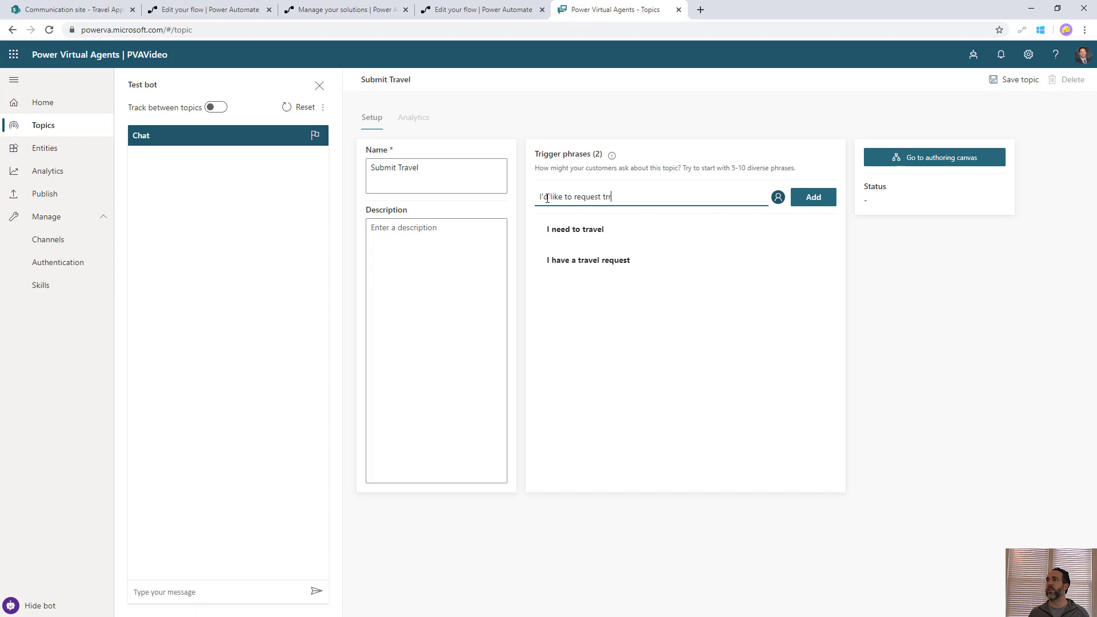
type("avel")
key("Return")
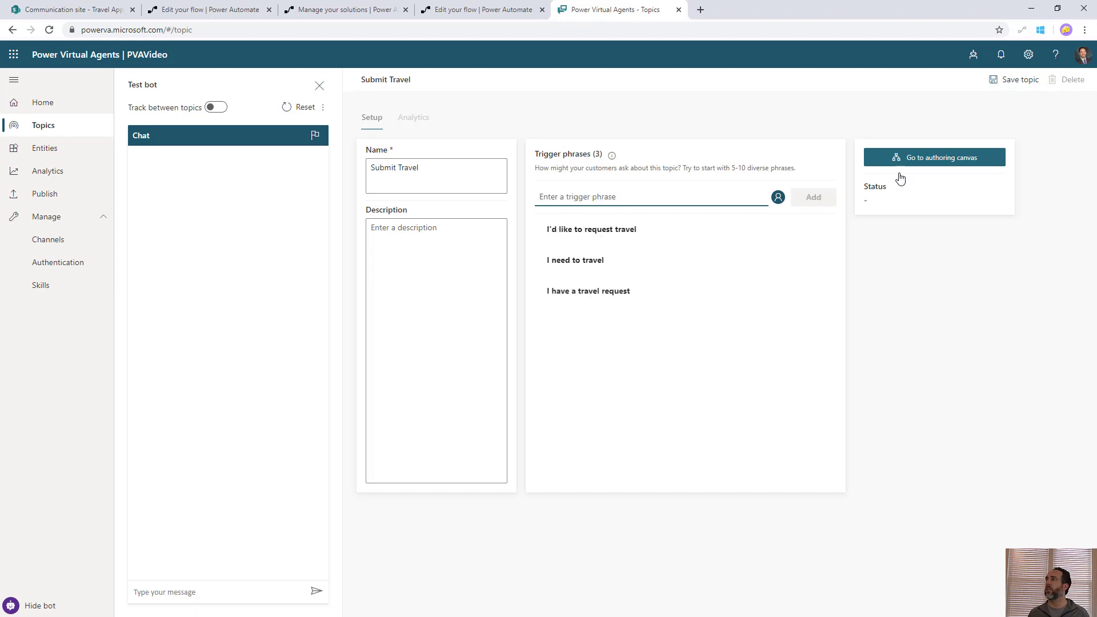
left_click(938, 157)
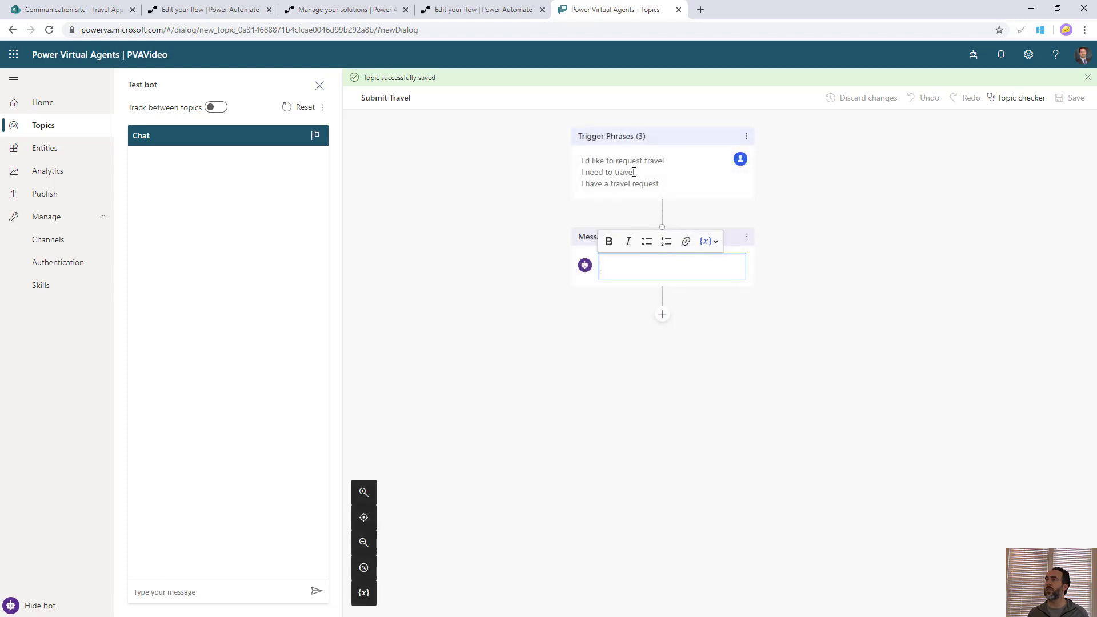
- Write the opening message 'I can submit your travel request for you' and add an Authenticate action after it
left_click(627, 258)
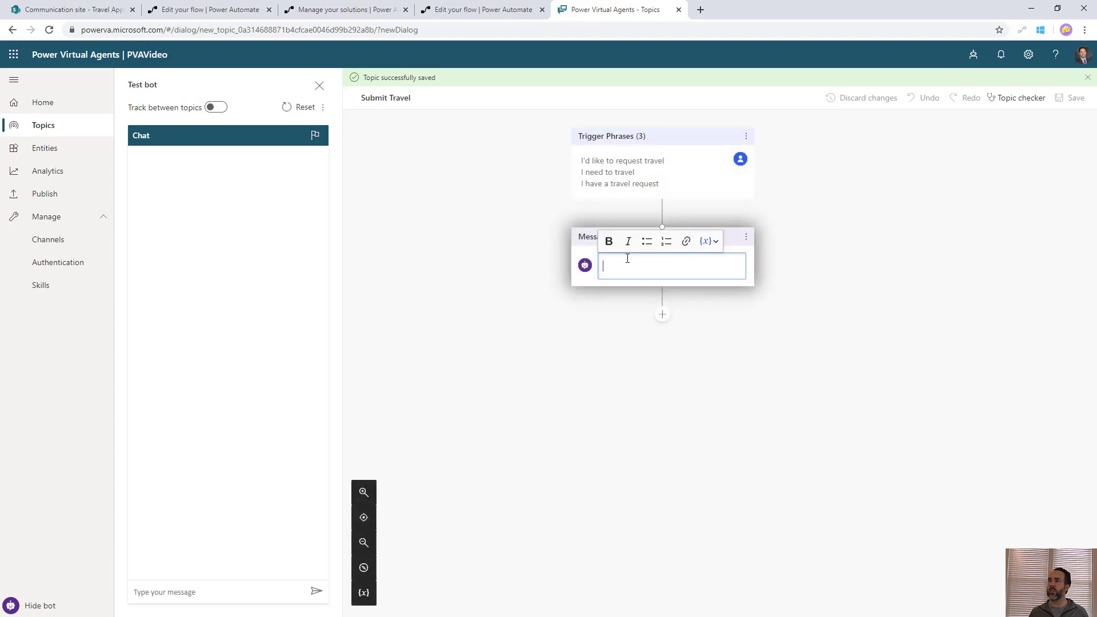
type("I can submit")
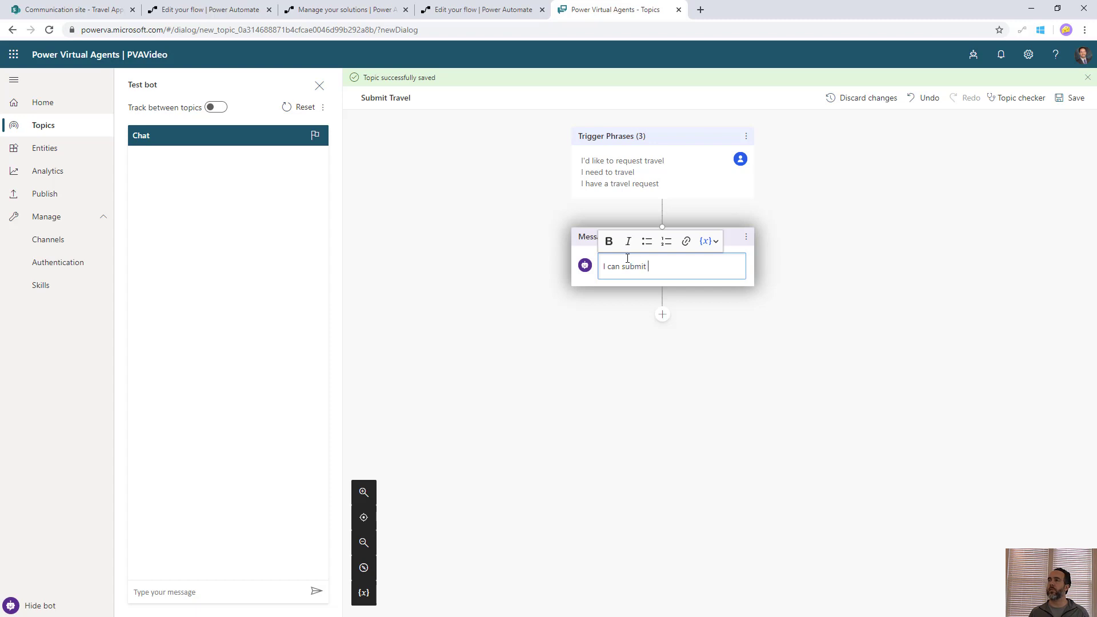
type(" your travel reque")
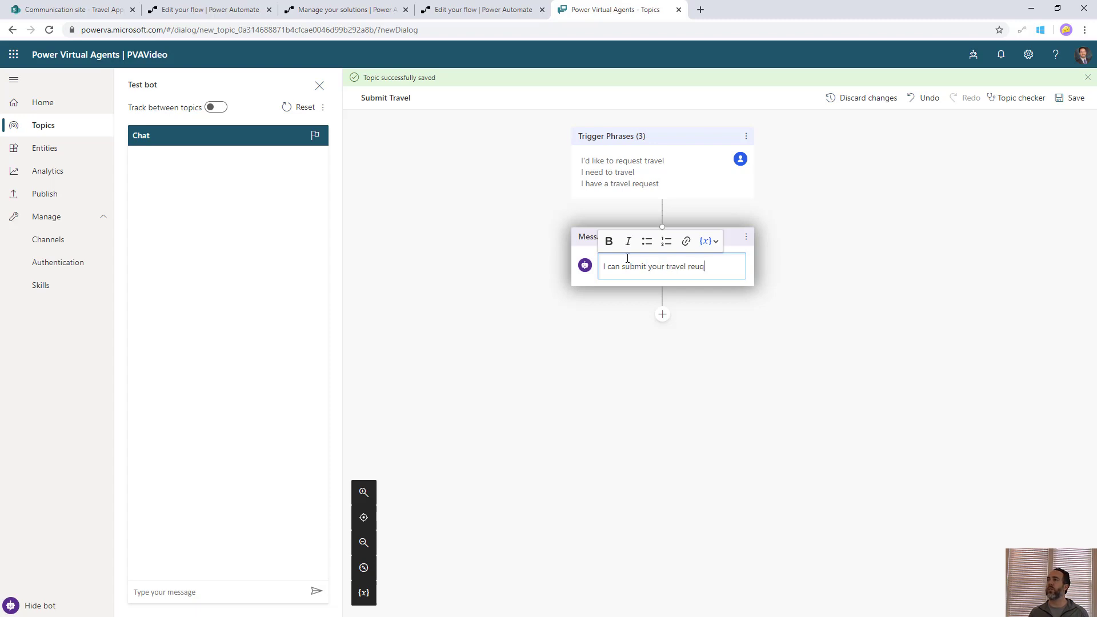
type("st for you.  Please first login.")
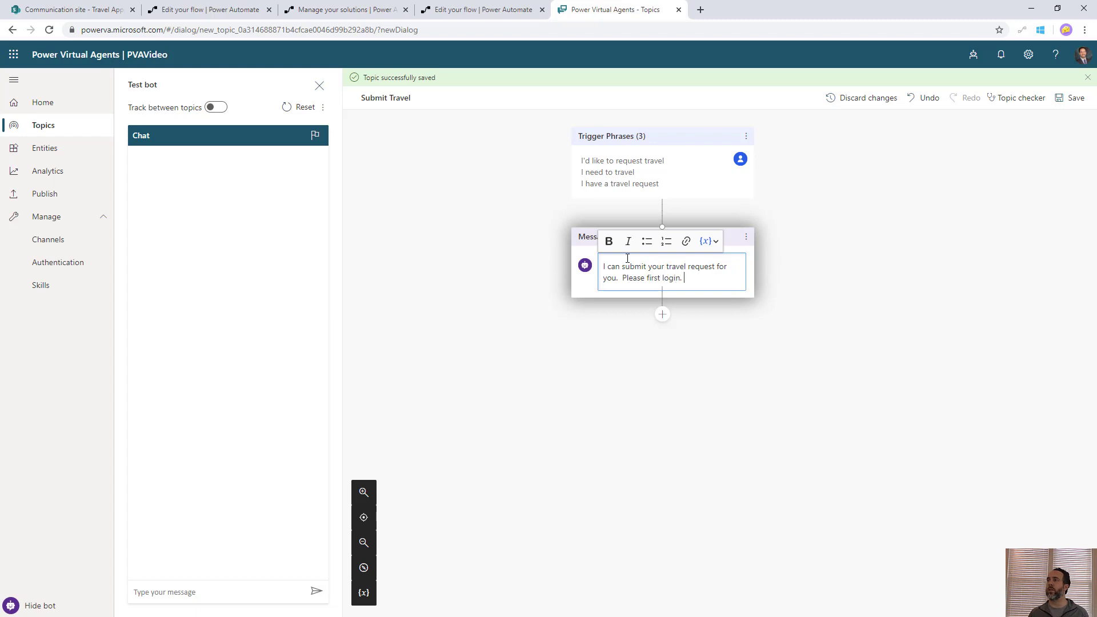
left_click(664, 326)
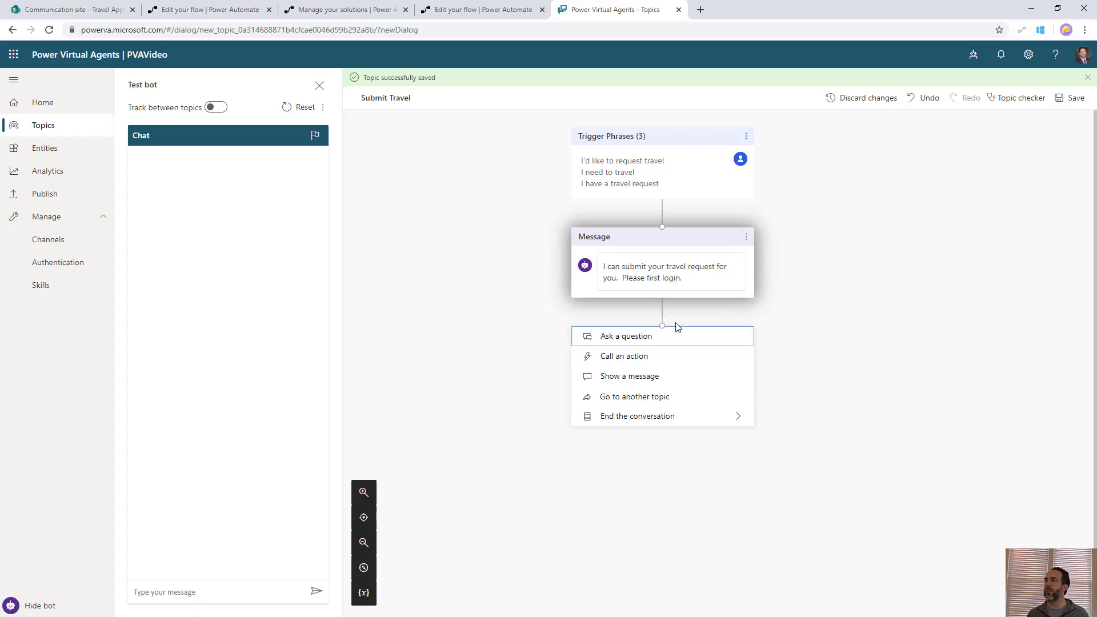
left_click(657, 358)
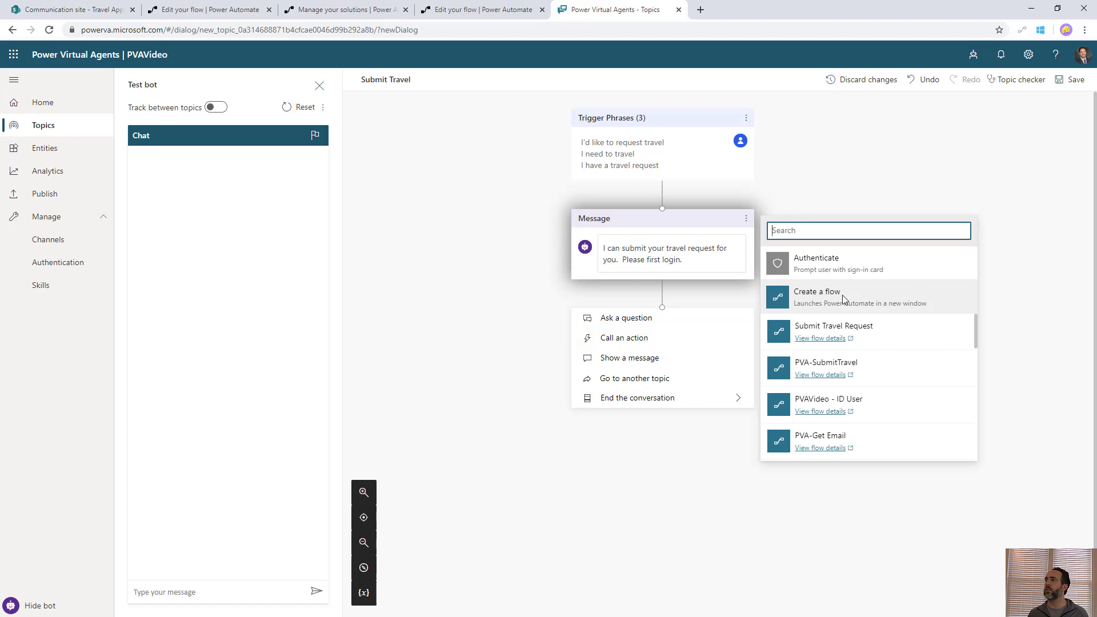
left_click(838, 264)
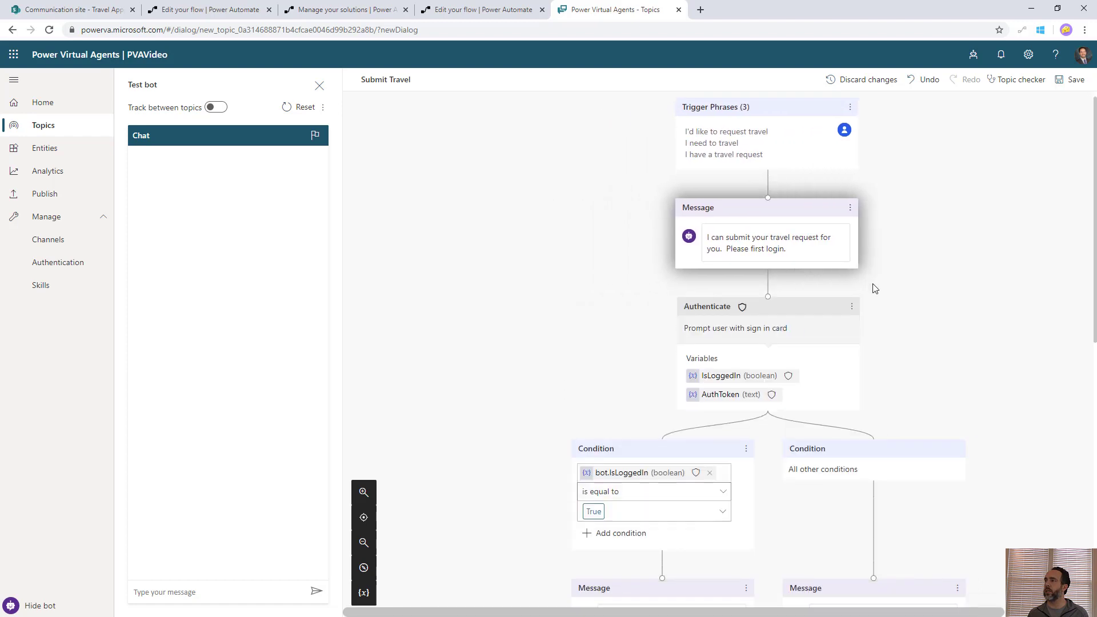
scroll(715, 158, "down", 3)
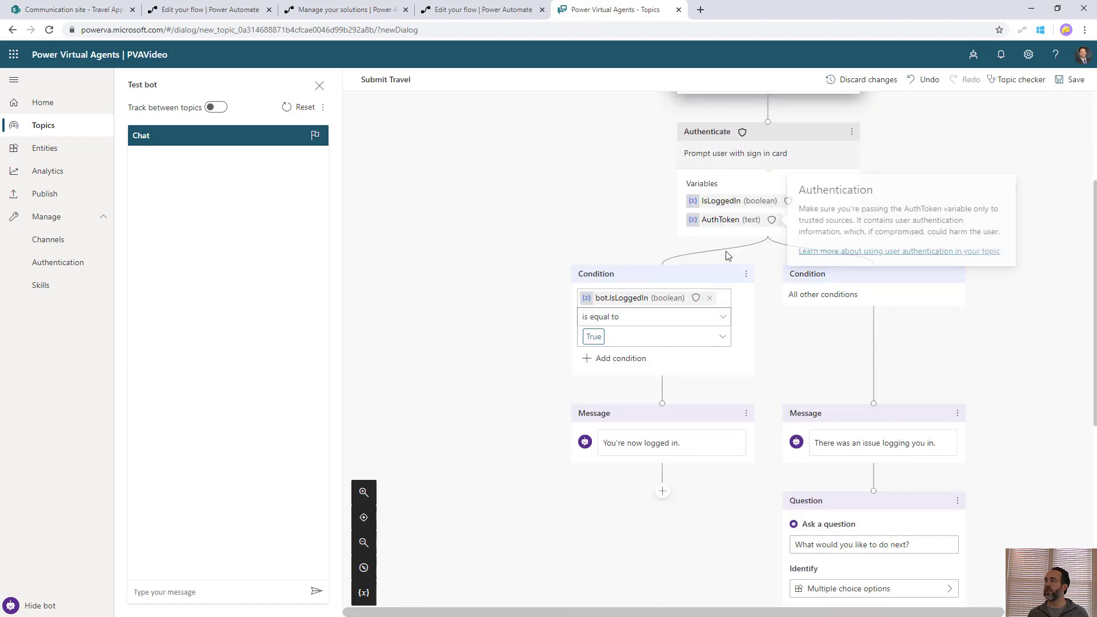
scroll(689, 286, "down", 2)
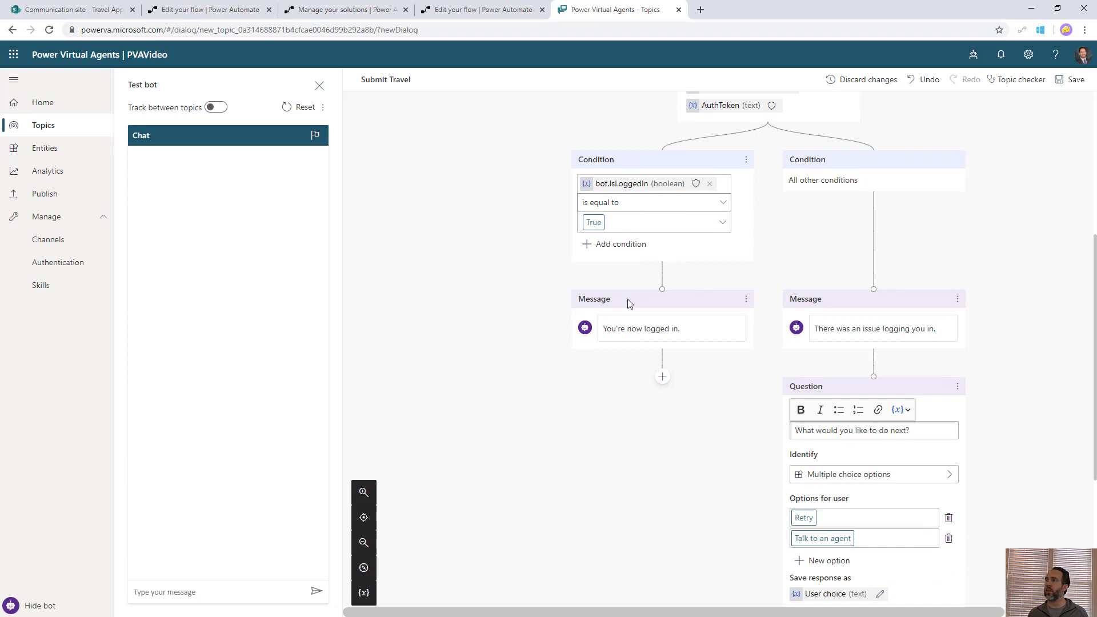
- Remove the 'You're now logged in.' message node from the logged-in branch
left_click(628, 326)
triple_click(629, 327)
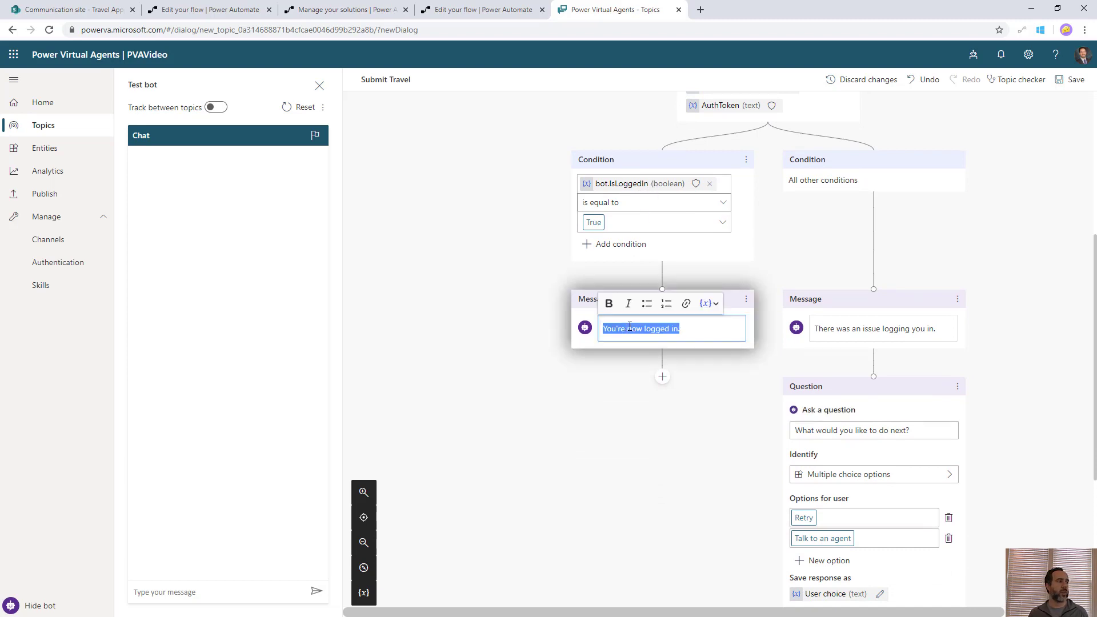
type("Welc")
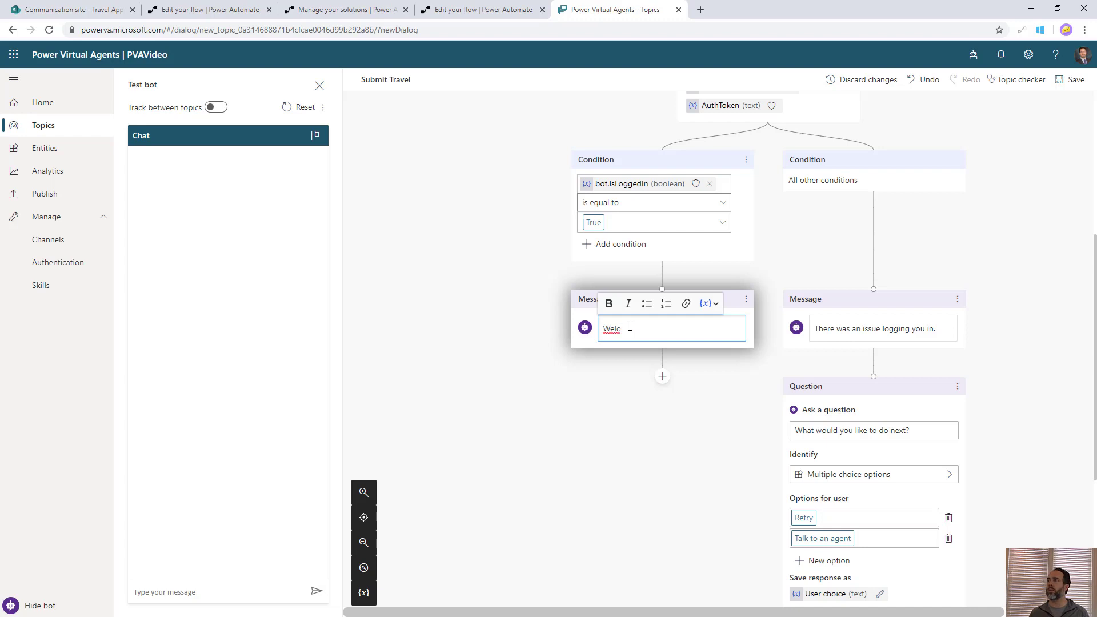
type("ome, what is the p")
left_click(746, 299)
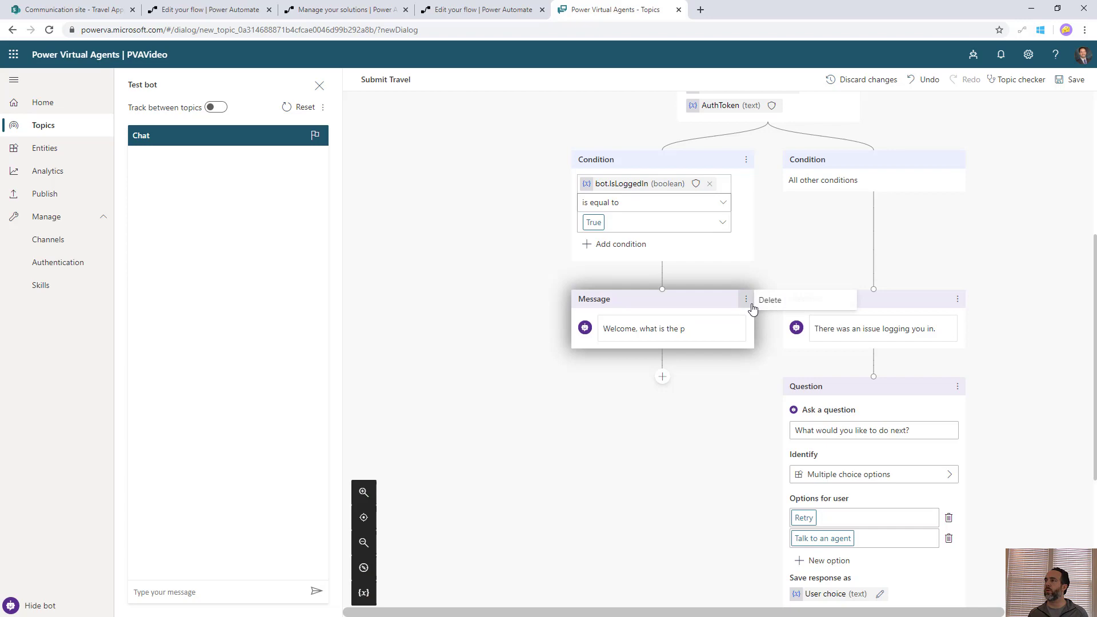
left_click(766, 303)
left_click(663, 290)
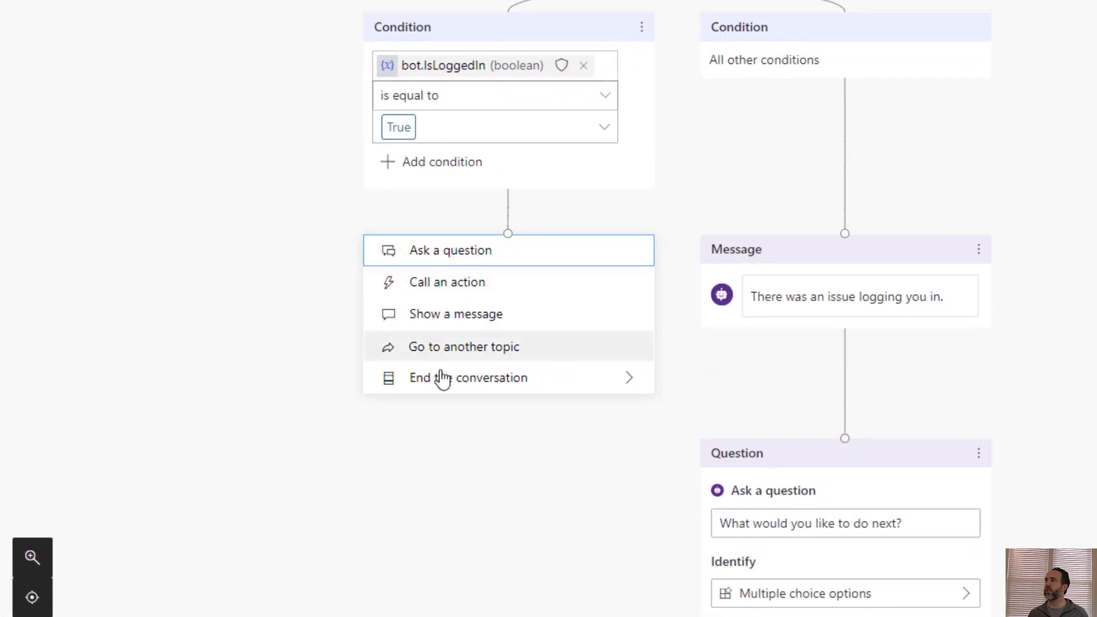
- Ask 'What is the purpose of your trip?', saving the user's entire response as vTripPurpose
left_click(455, 251)
type("W")
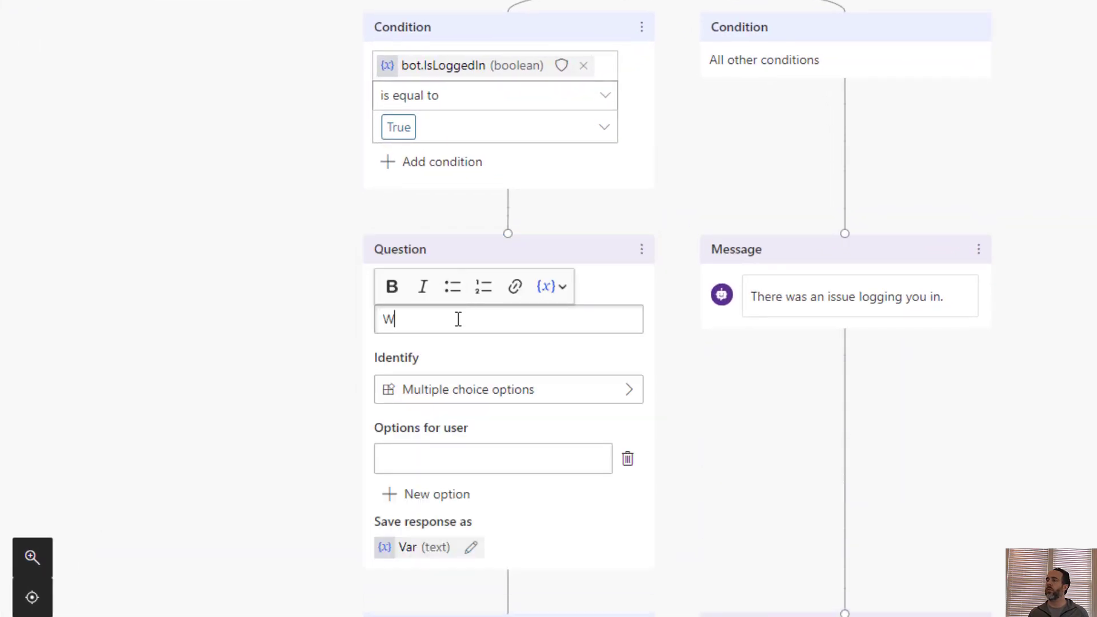
type("hat is the purpose of your trip?")
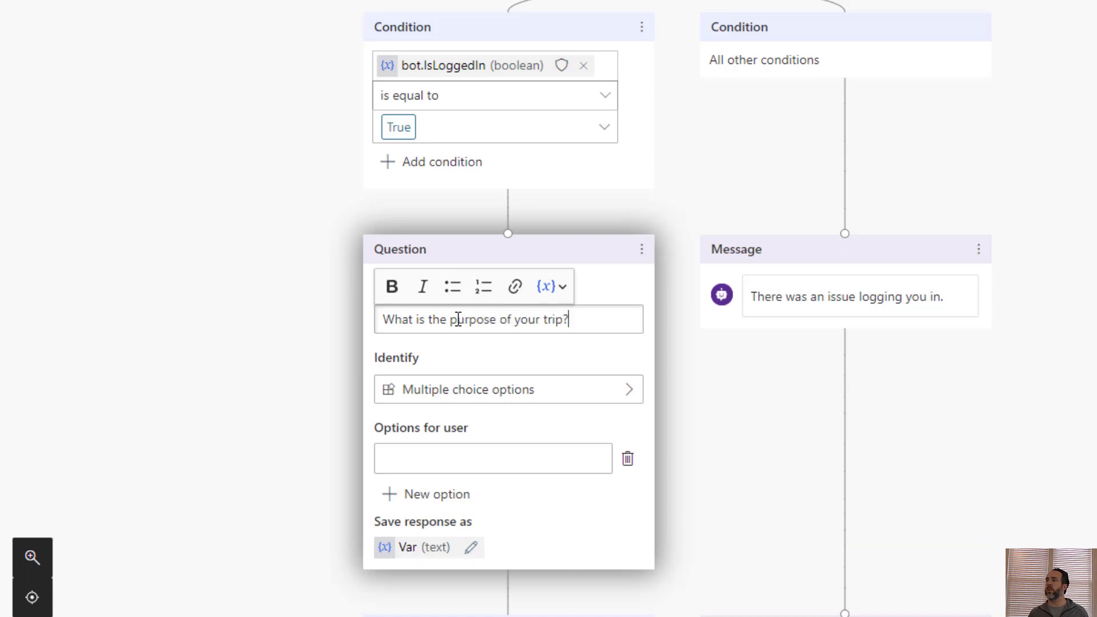
left_click(532, 393)
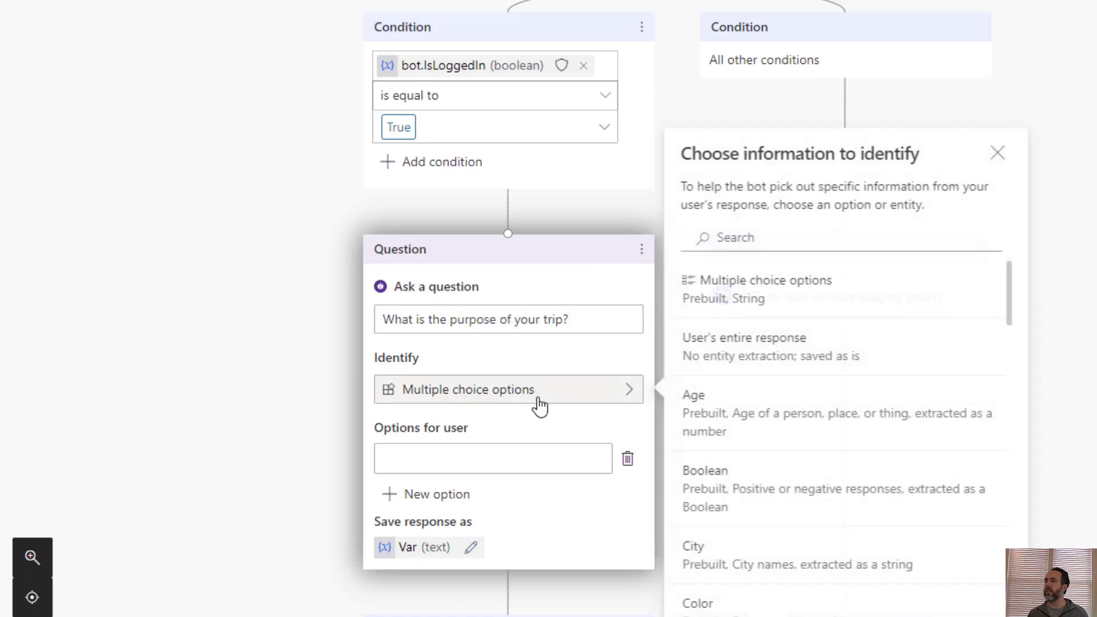
left_click(783, 343)
left_click(471, 454)
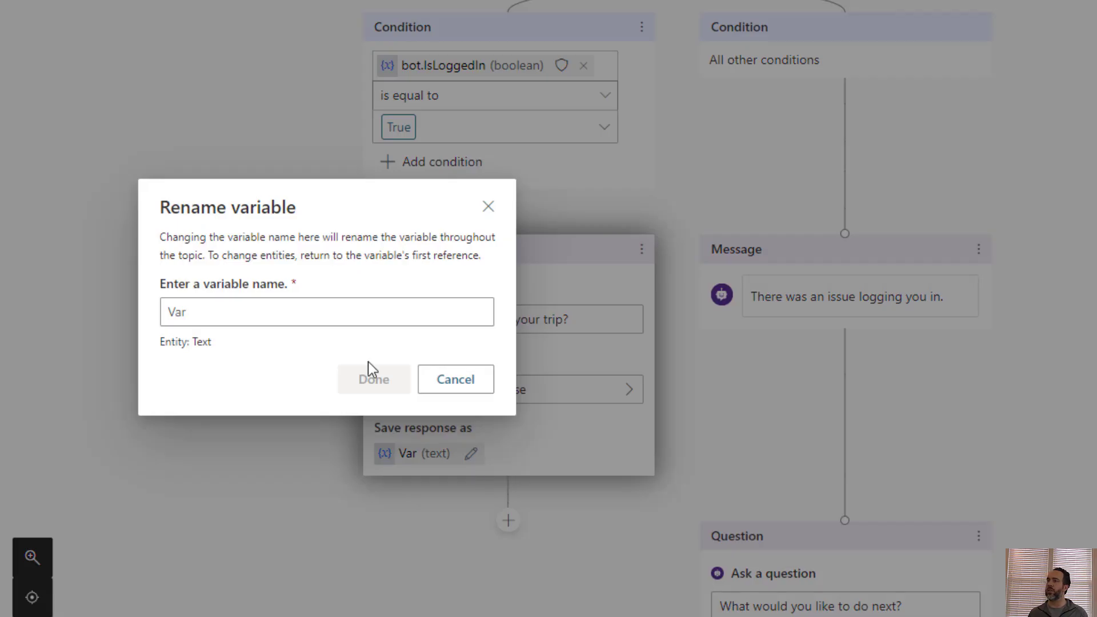
left_click(264, 313)
key("BackSpace")
key("BackSpace")
key("BackSpace")
type("V")
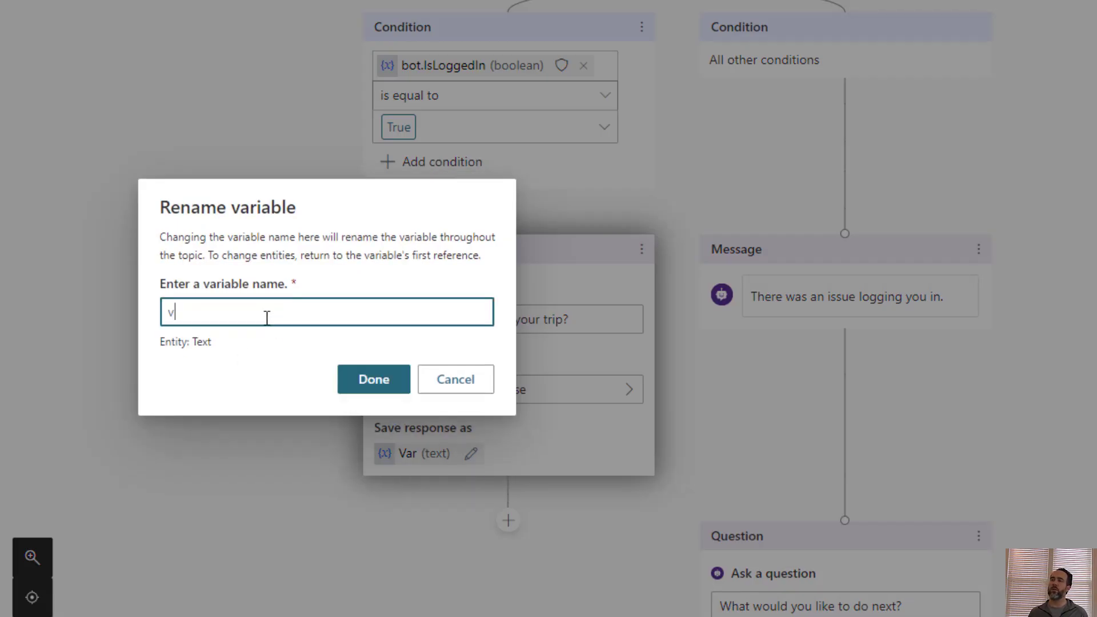
type("TripPurpose")
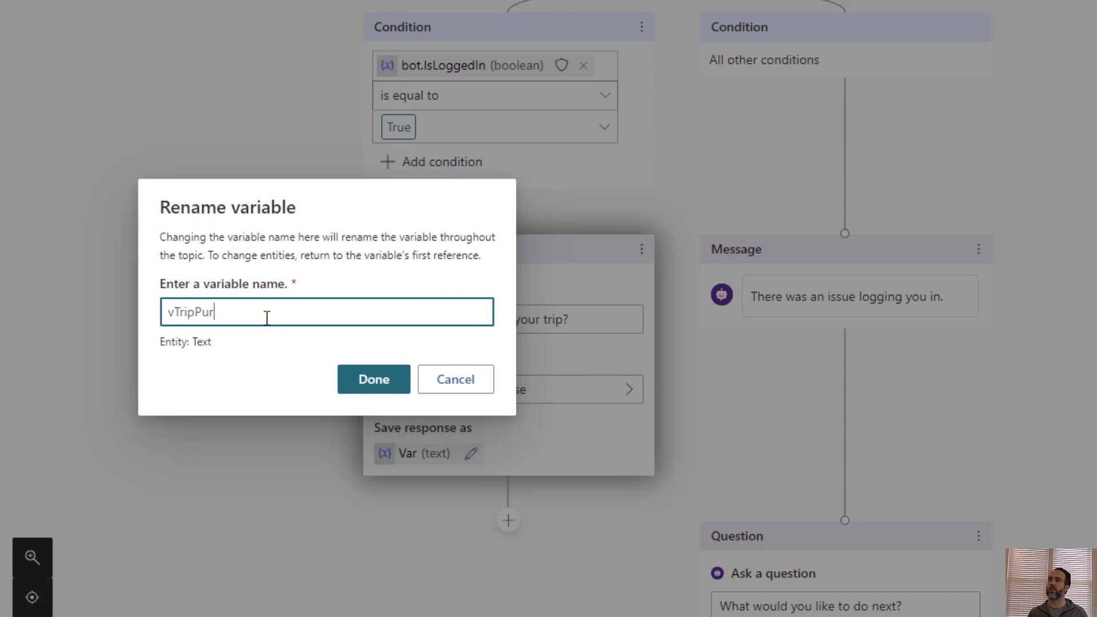
left_click(374, 386)
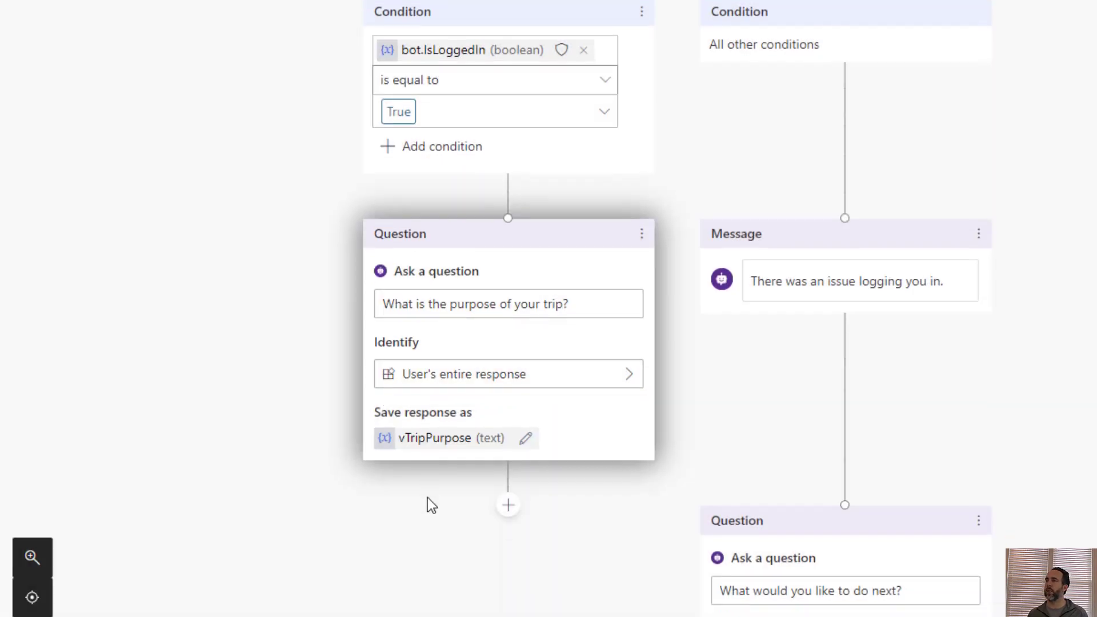
- Add a question 'When do you leave?' that identifies a date and time
scroll(426, 502, "down", 5)
left_click(507, 133)
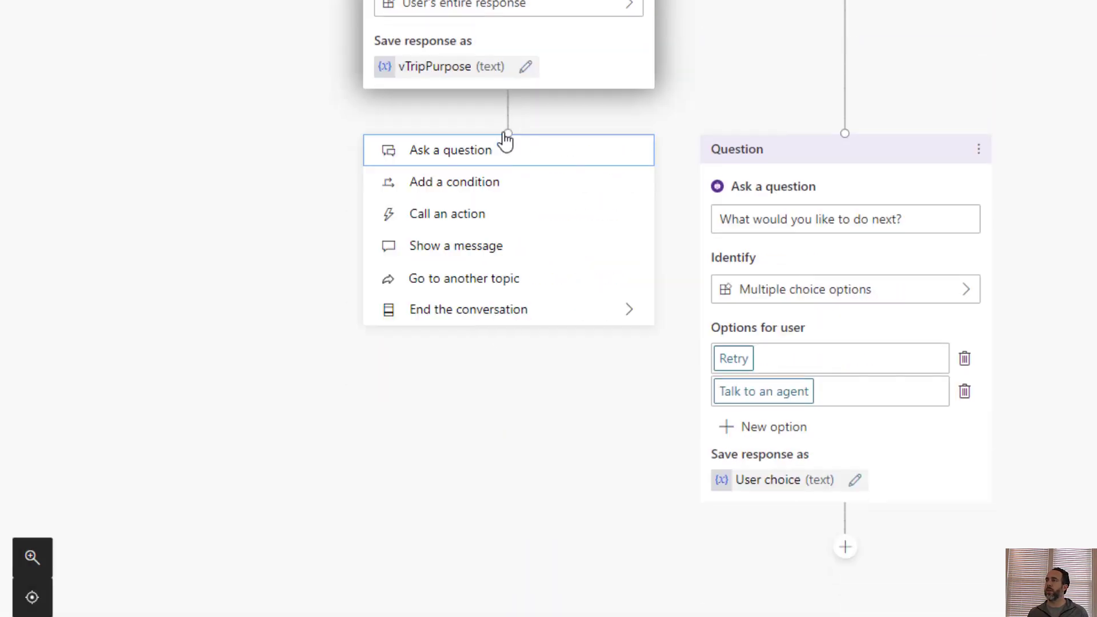
left_click(465, 163)
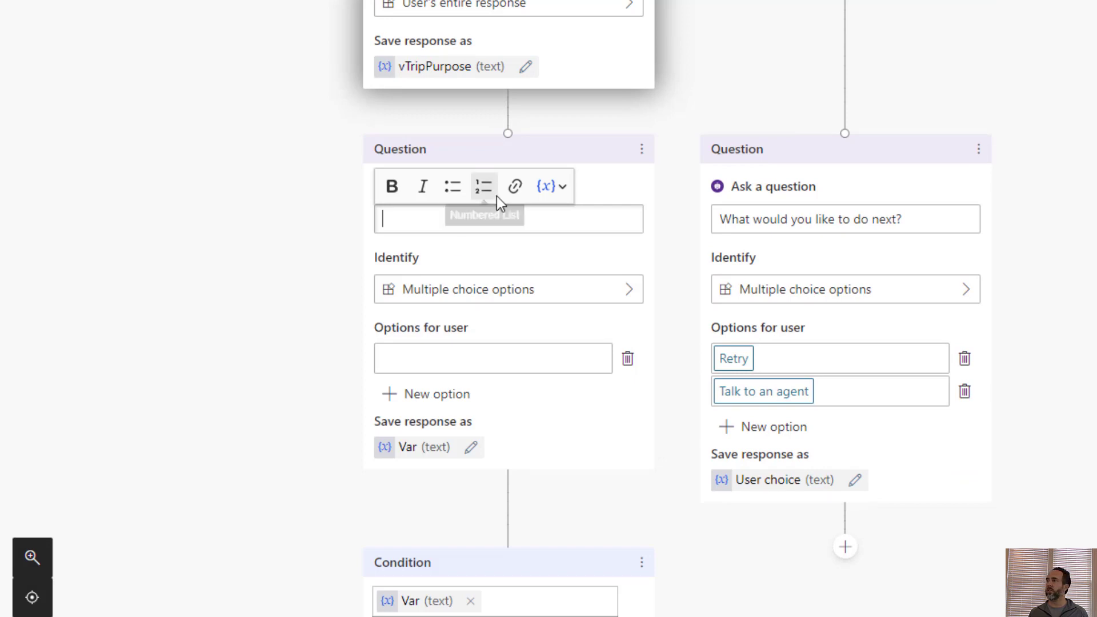
type("When ")
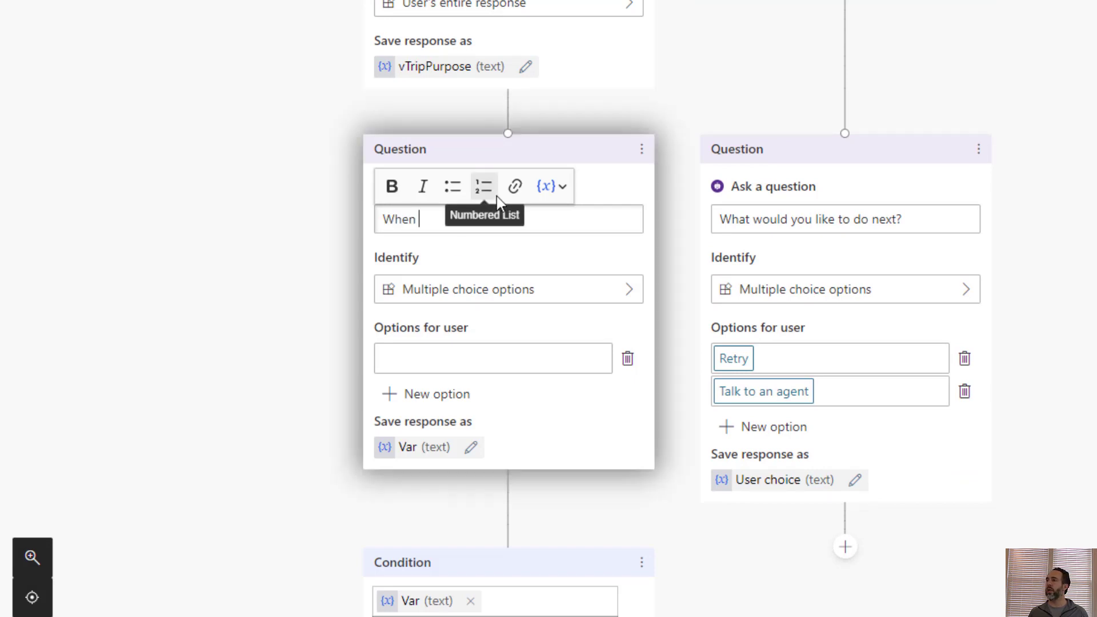
type("do you lave?")
left_click(514, 295)
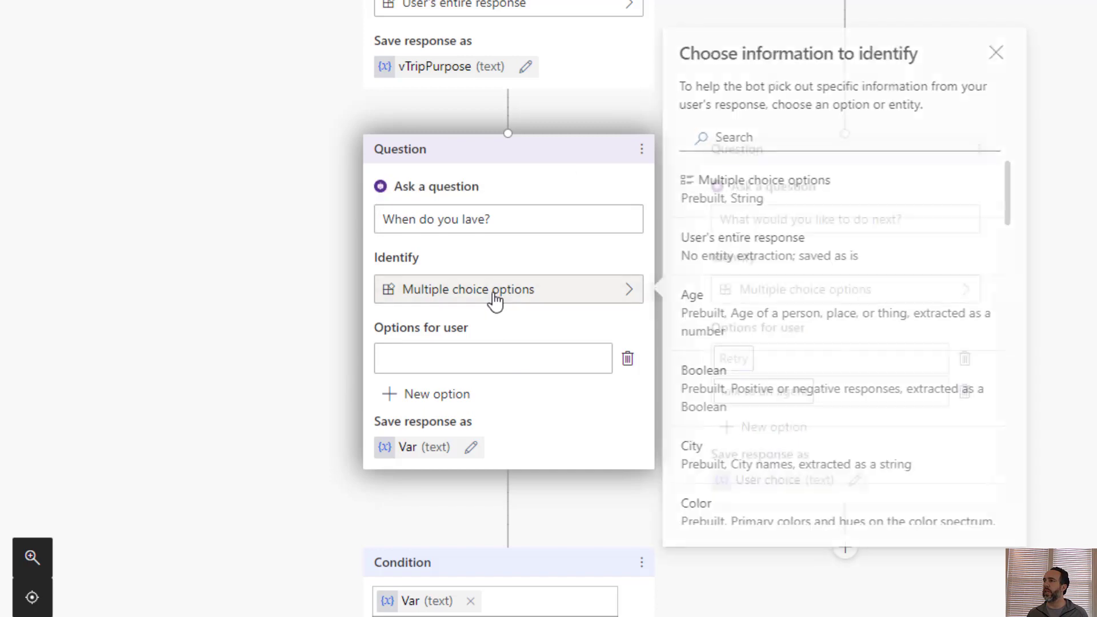
left_click(468, 218)
type("e")
left_click(625, 293)
scroll(771, 440, "down", 2)
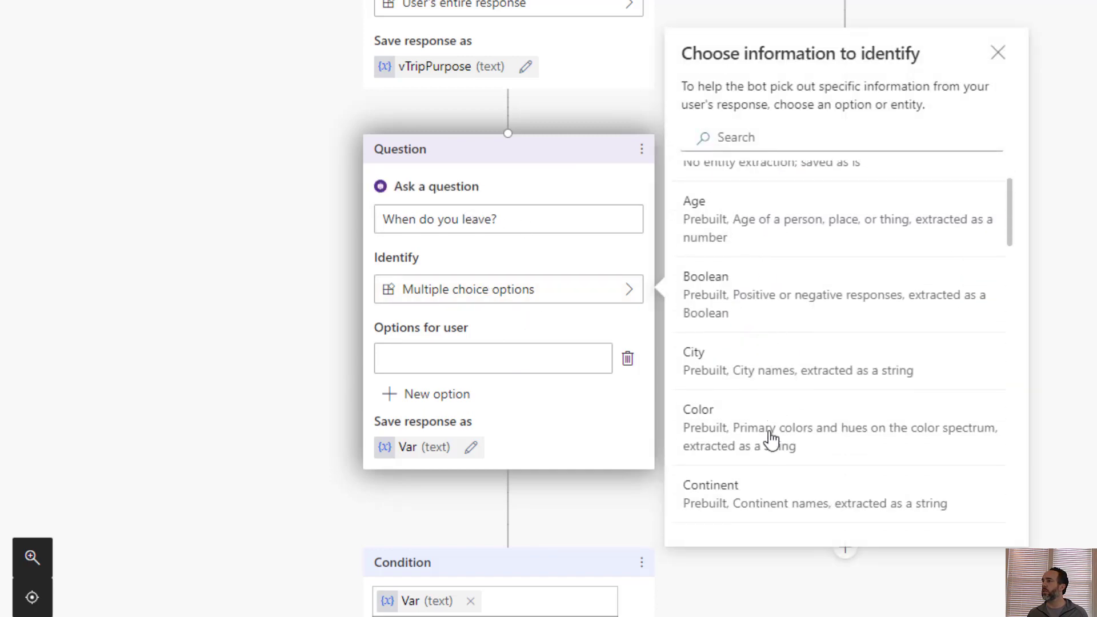
scroll(769, 440, "down", 4)
left_click(773, 345)
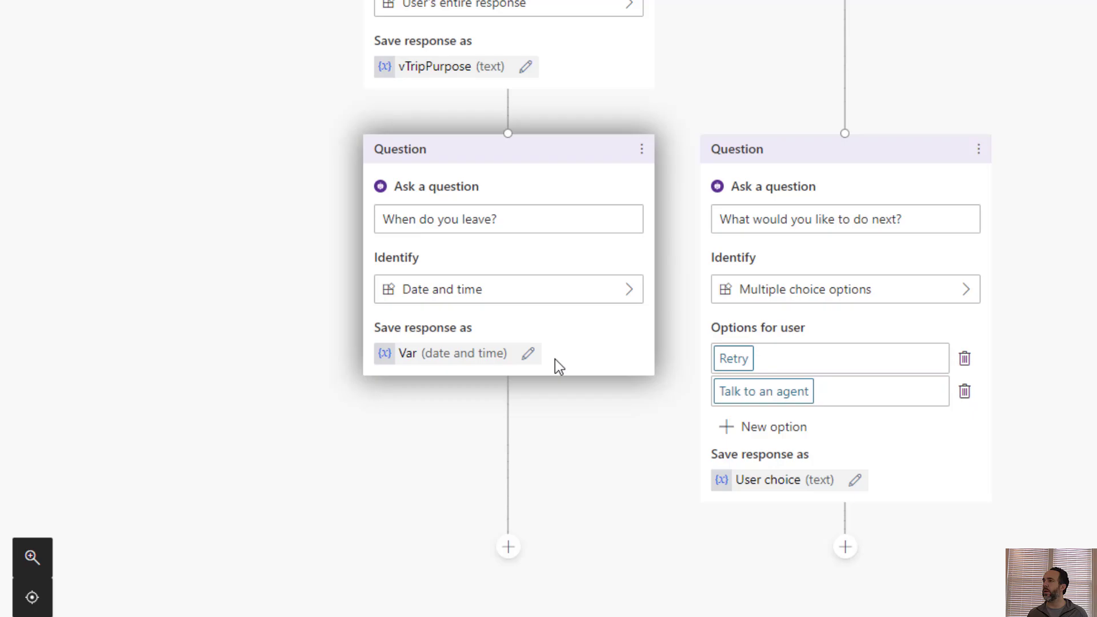
- Rename the departure question's variable to vStartDate
left_click(530, 356)
double_click(382, 320)
type("v")
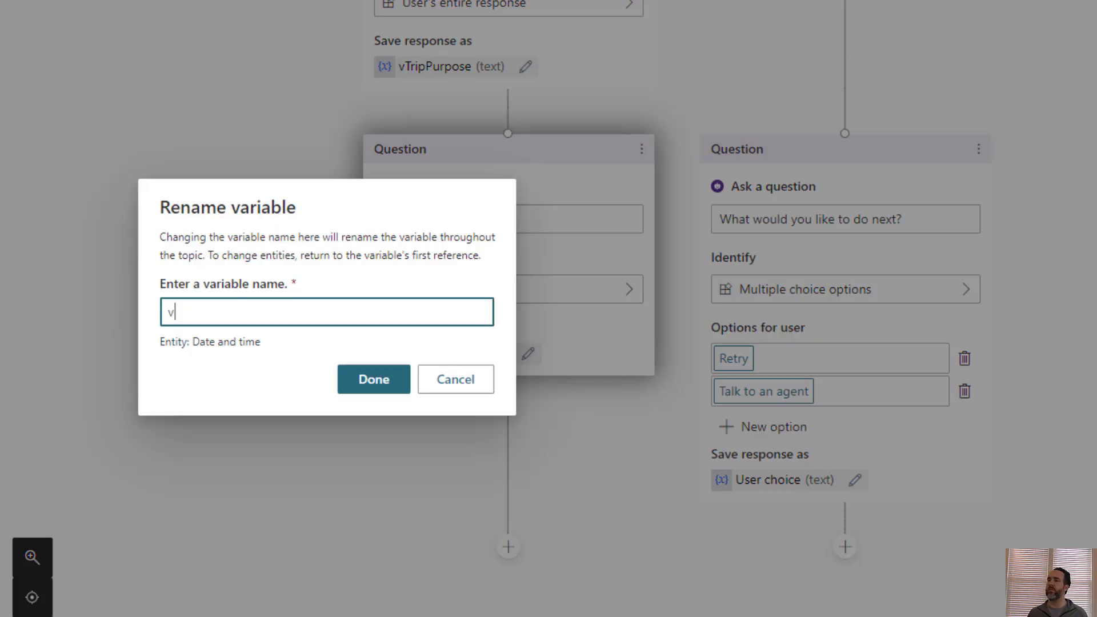
type("StartDate")
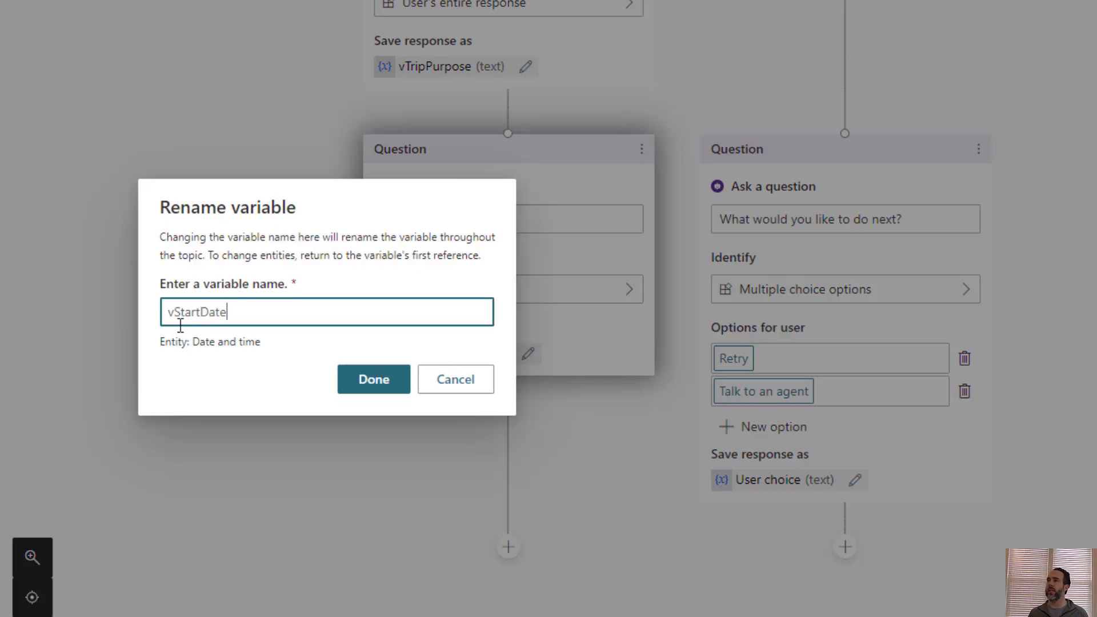
left_click(400, 388)
scroll(444, 361, "down", 3)
left_click(509, 365)
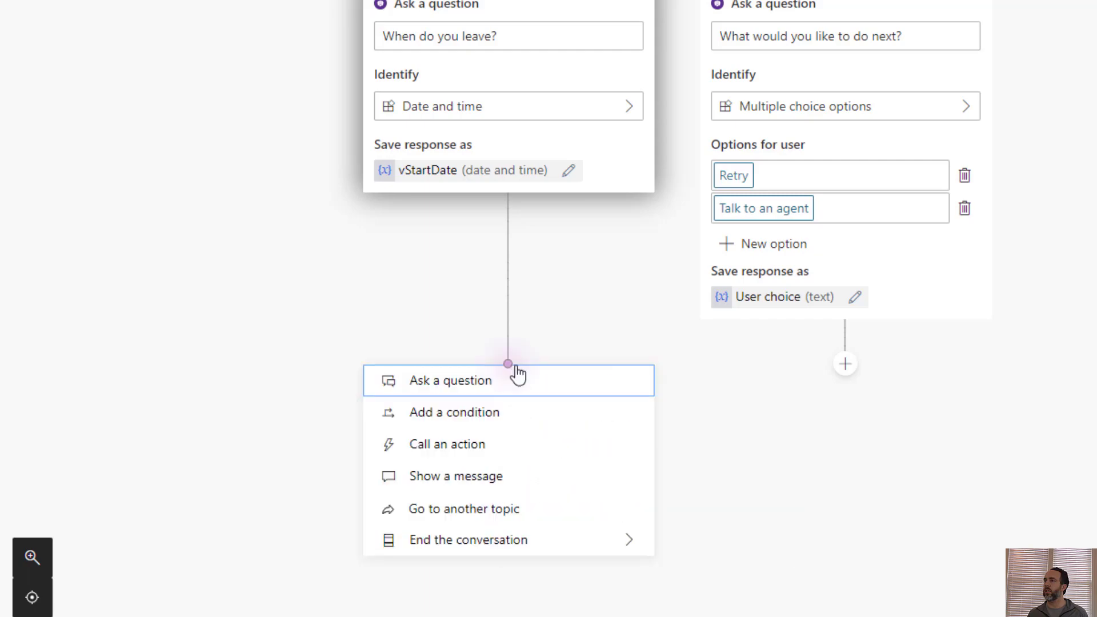
- Add a 'When do you return?' question capturing date and time, and start naming its variable vReturnDate
left_click(517, 381)
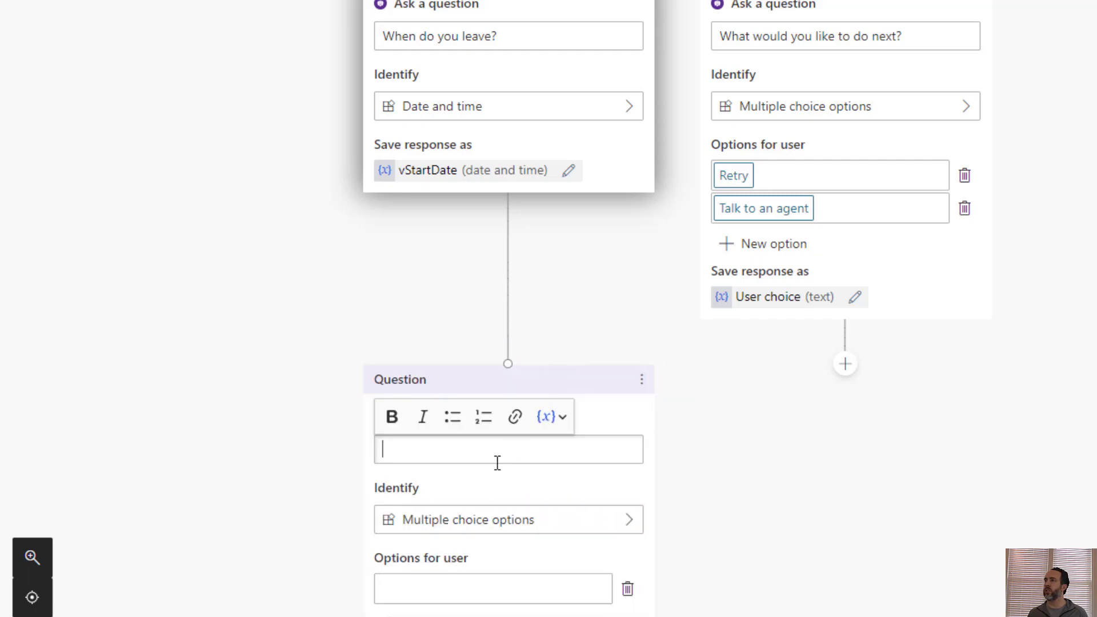
type("When d")
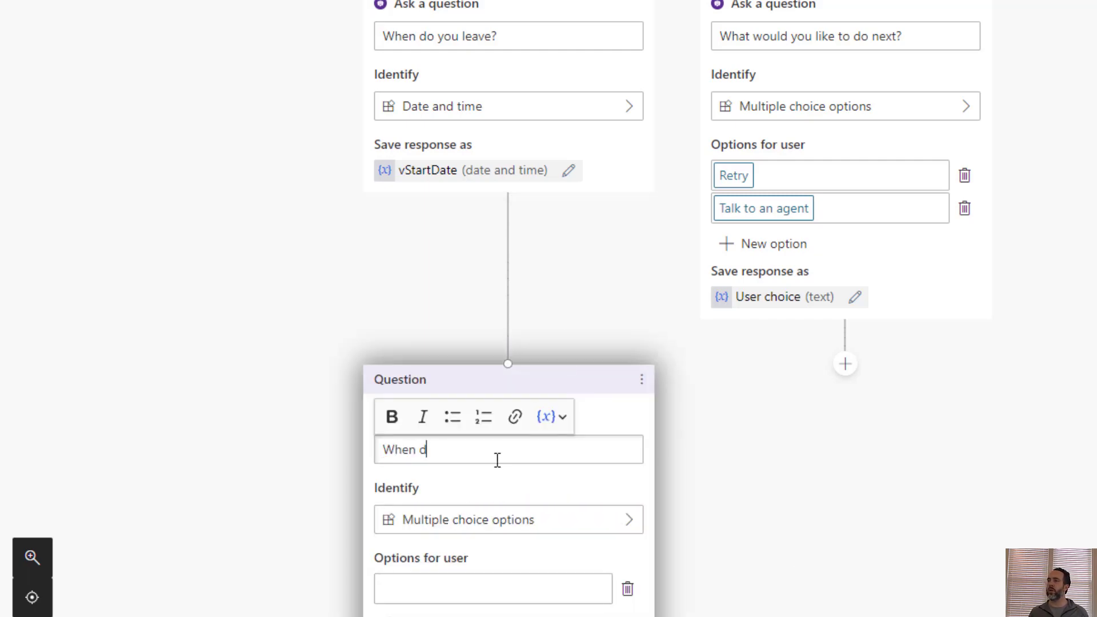
type("o you return?")
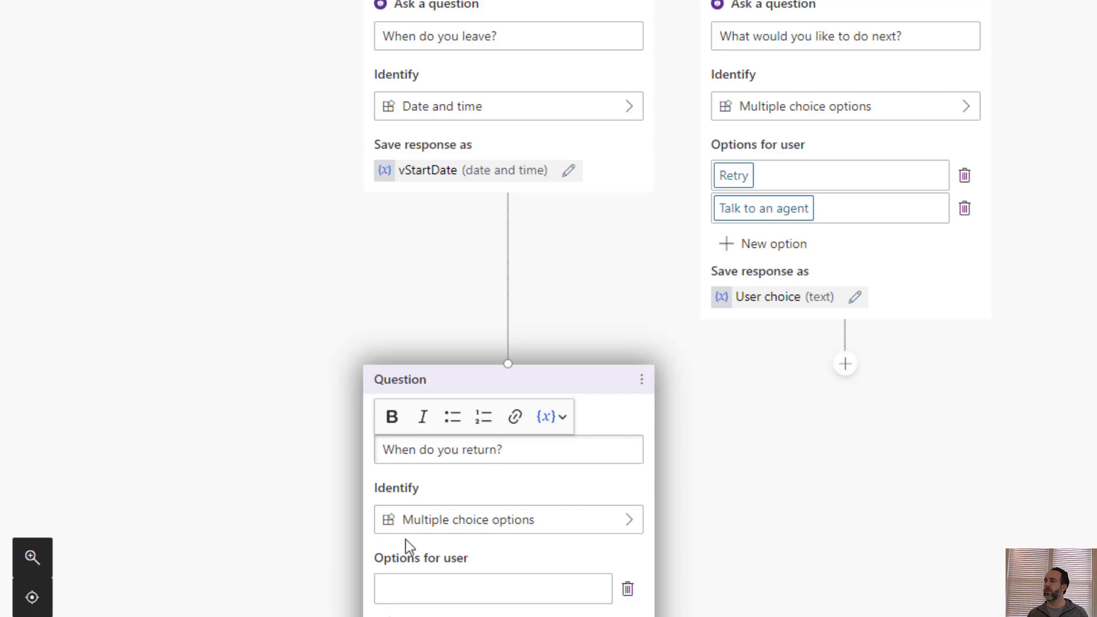
left_click(421, 523)
scroll(811, 514, "down", 3)
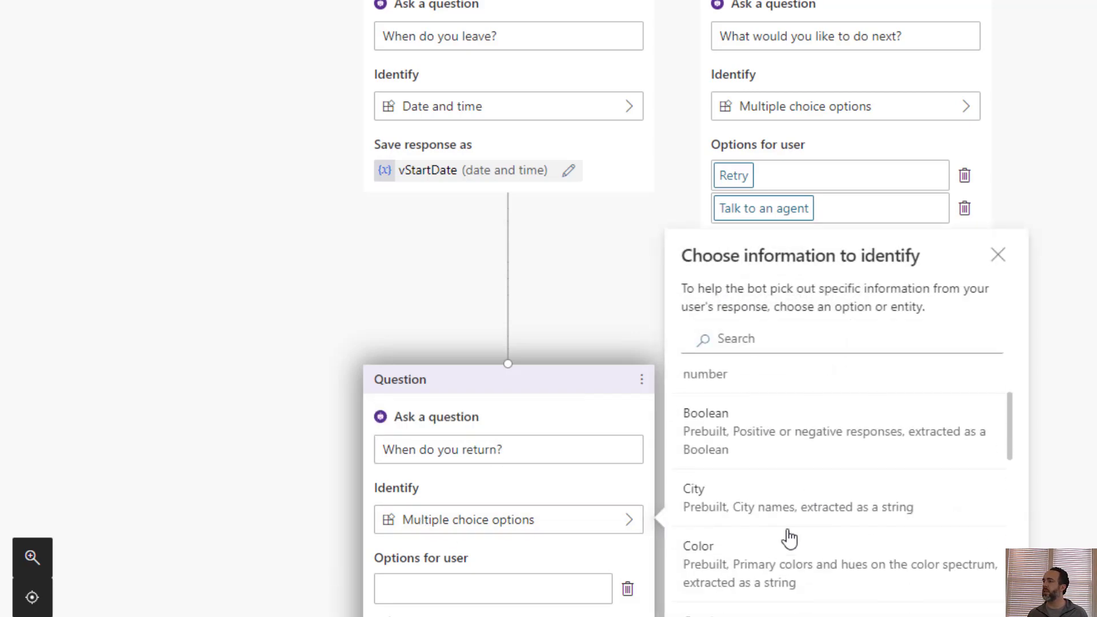
scroll(789, 538, "down", 3)
left_click(754, 565)
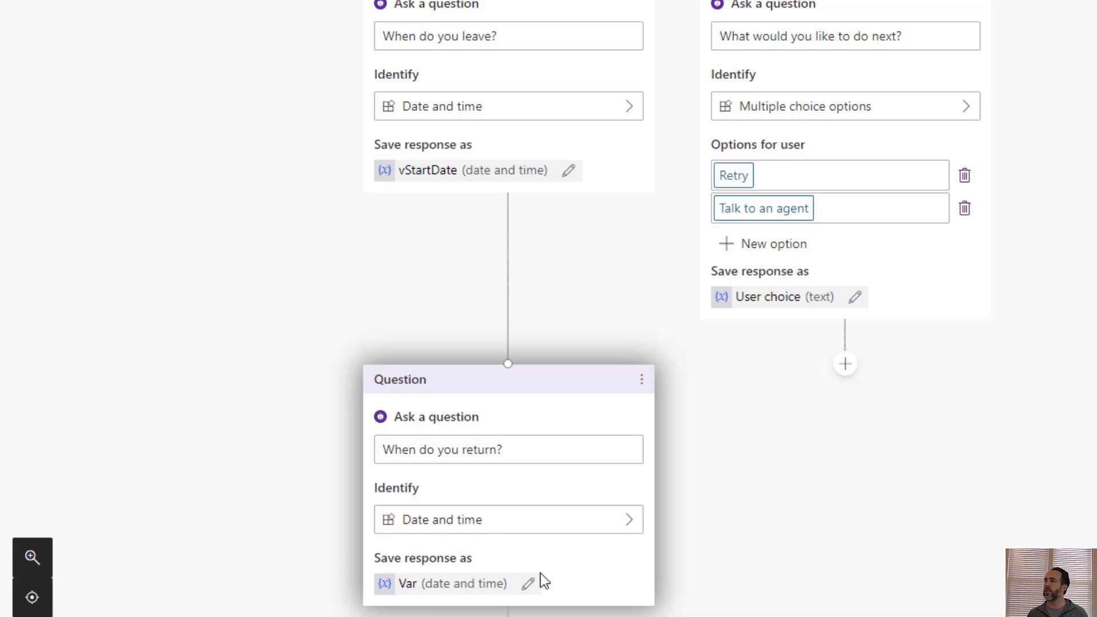
left_click(527, 583)
type("v")
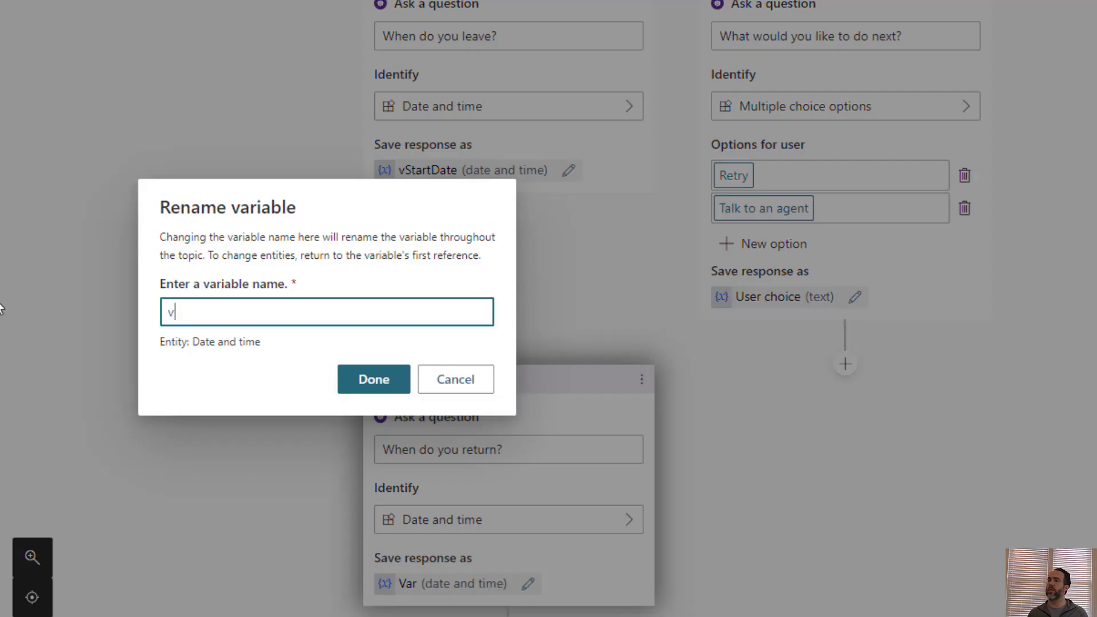
type("Rey")
key("BackSpace")
- Finish naming vReturnDate and add the question 'What is the zip code of your destination?'
type("turnDate")
left_click(366, 385)
scroll(531, 429, "down", 5)
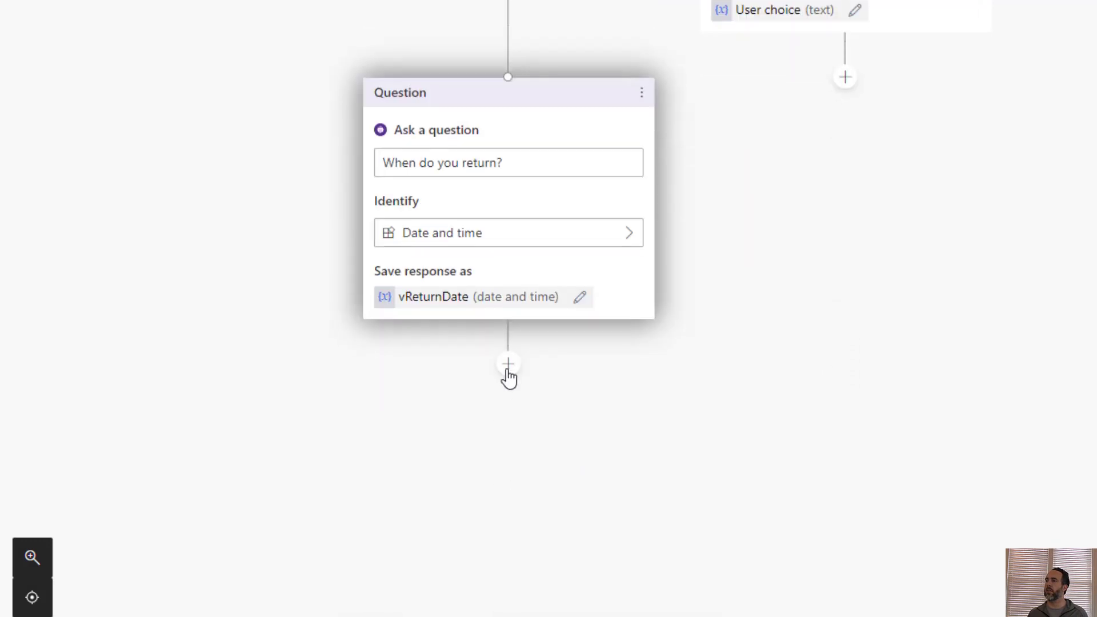
left_click(507, 363)
scroll(514, 343, "down", 3)
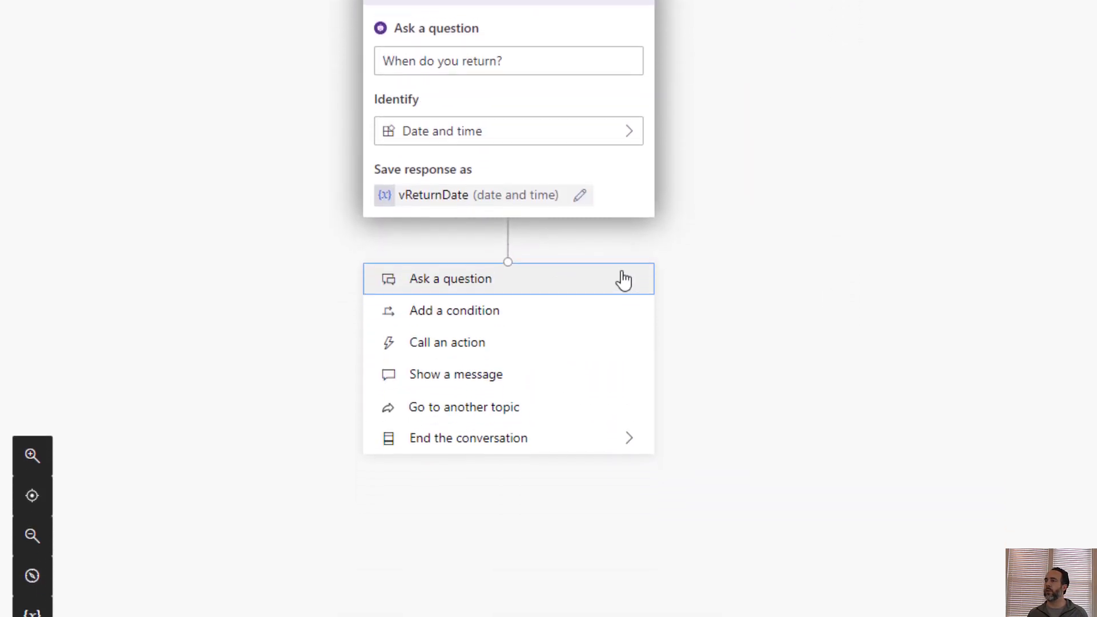
left_click(622, 280)
type("What")
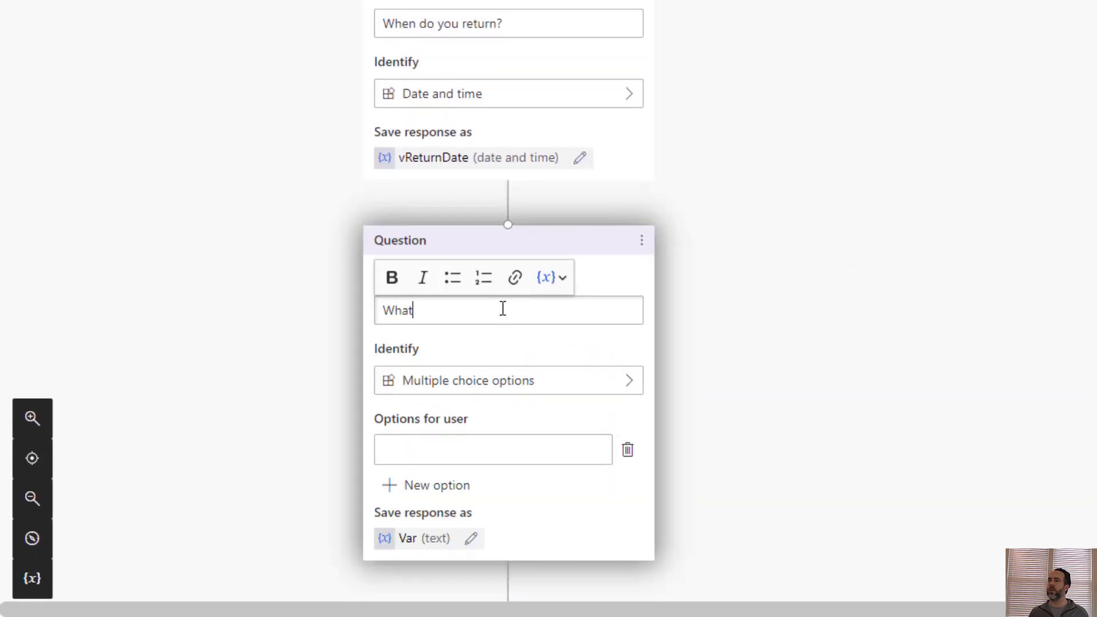
type(" is the zip cod")
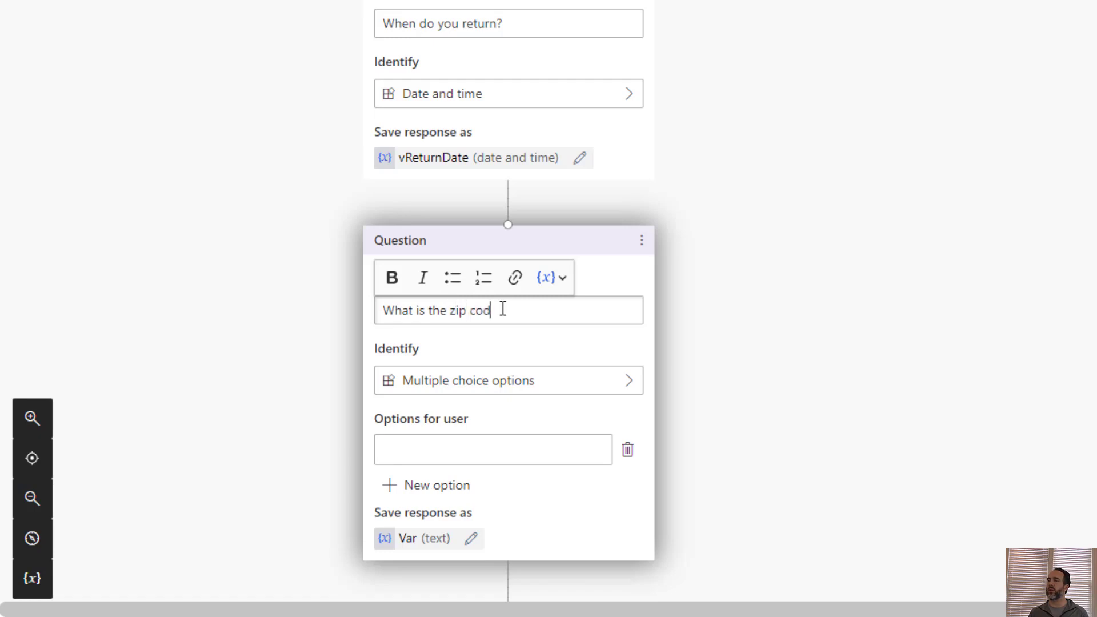
type("e of your destination")
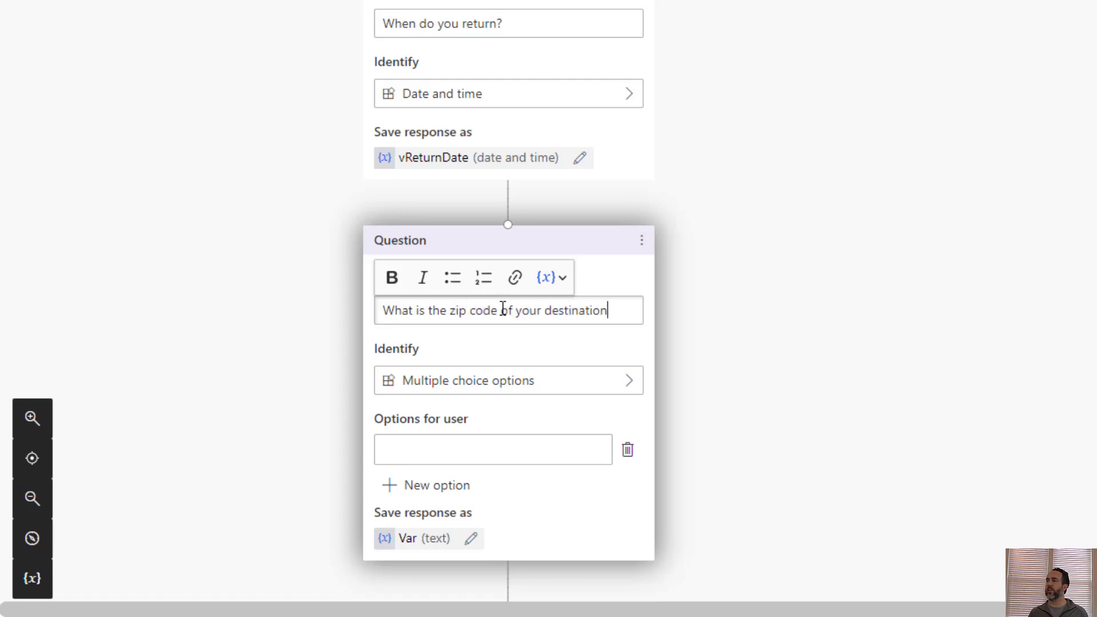
type("?")
- Identify the destination answer as a Zip code and save it as vDestinationZip
left_click(501, 384)
scroll(746, 436, "down", 10)
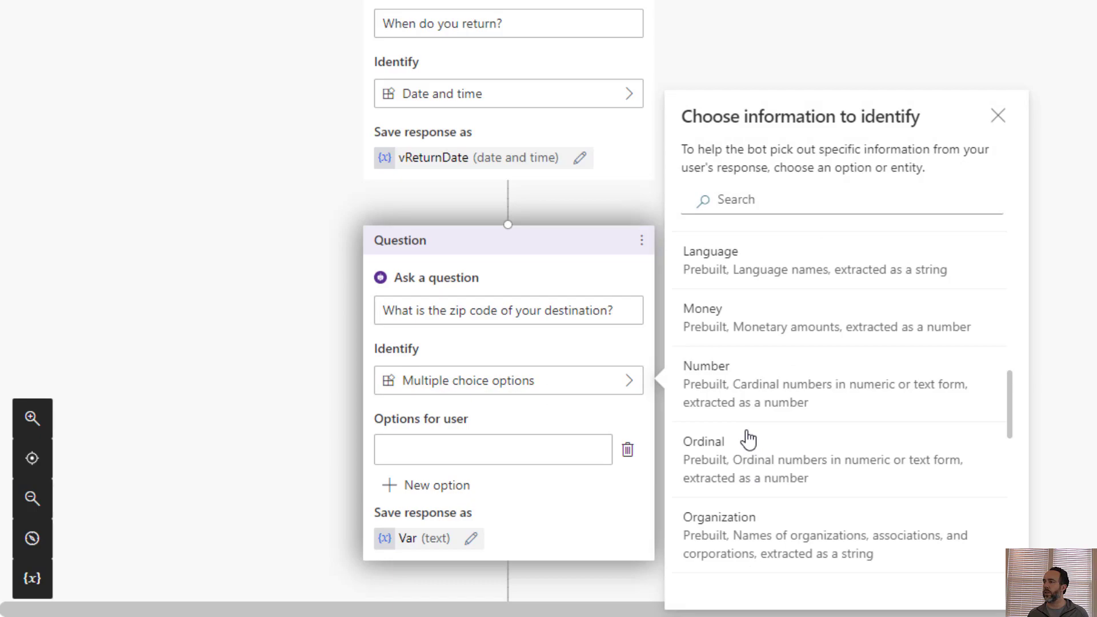
left_click(757, 540)
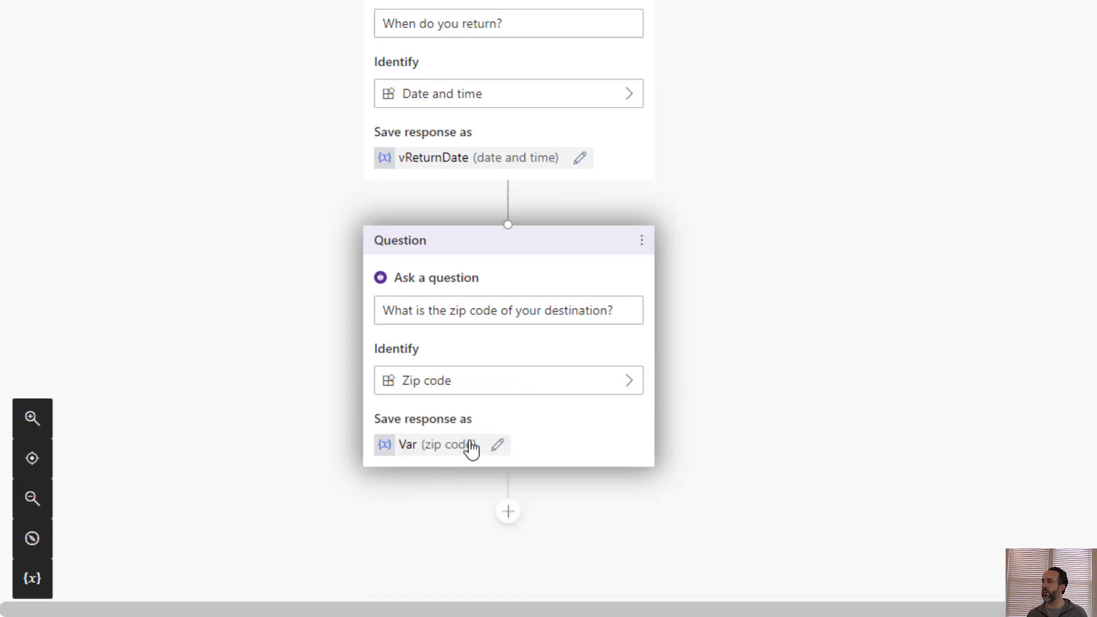
left_click(497, 446)
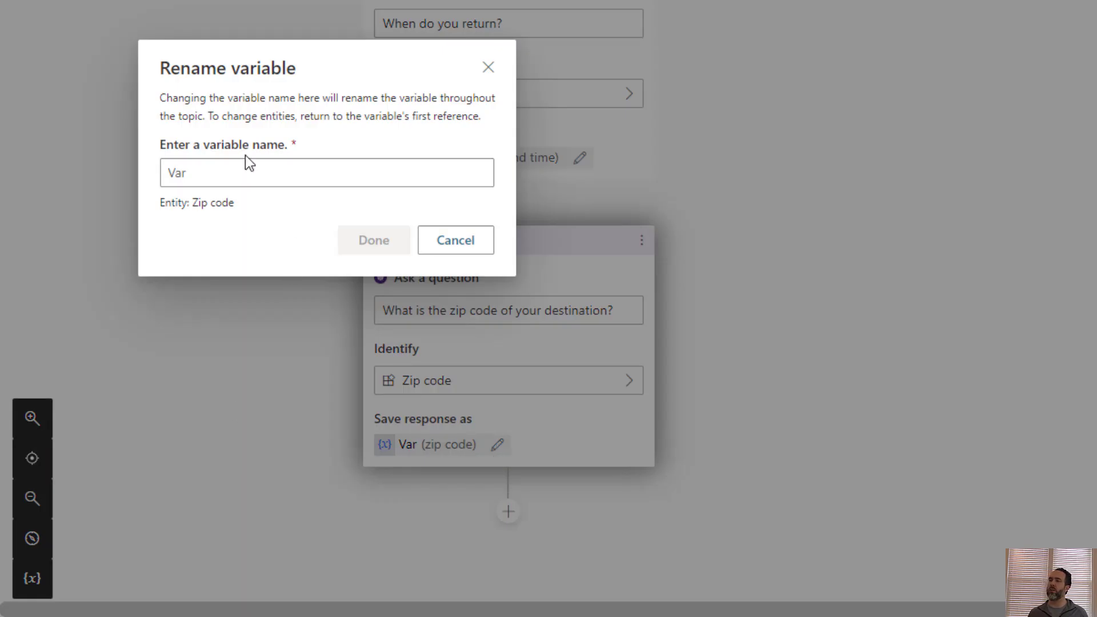
left_click(234, 171)
key("BackSpace")
key("BackSpace")
key("BackSpace")
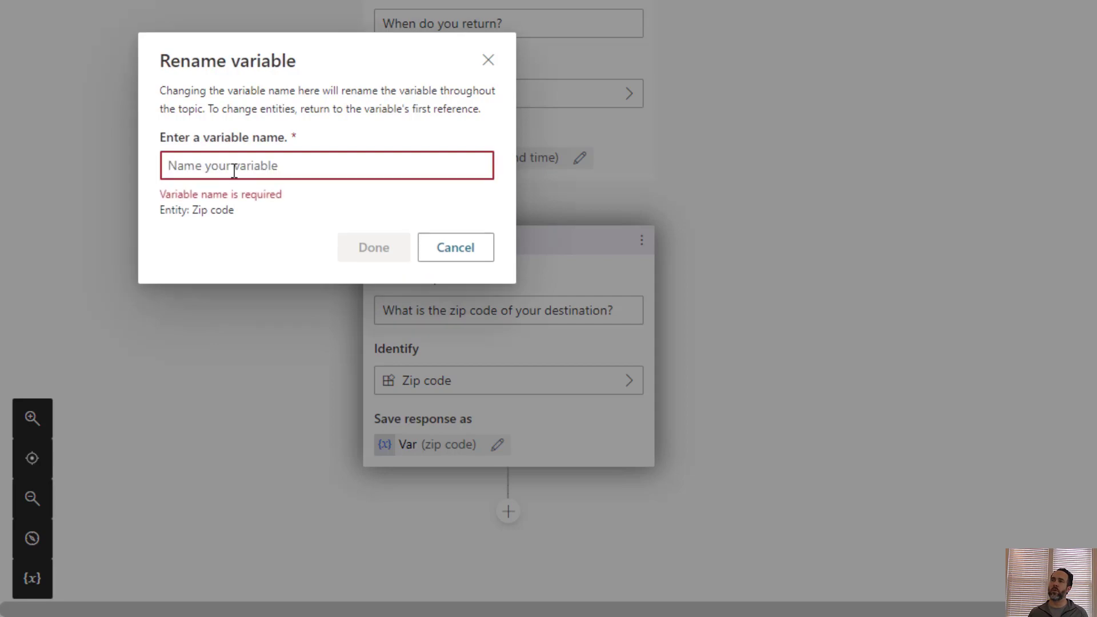
type("vdE")
key("BackSpace")
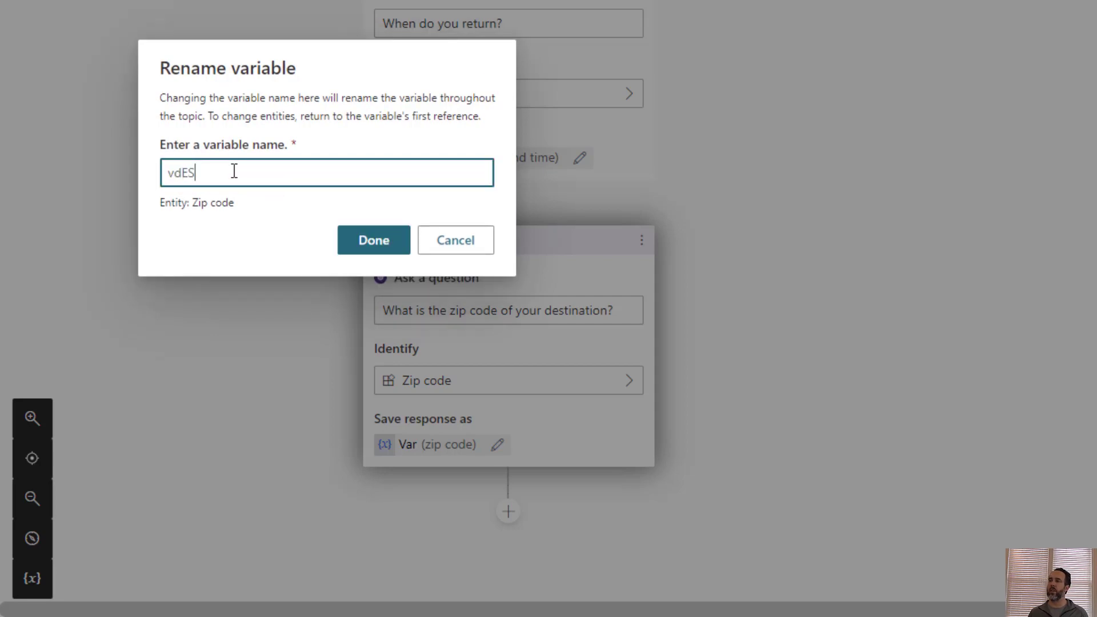
key("BackSpace")
key("BackSpace")
key("BackSpace")
type("Destinat")
left_click(367, 240)
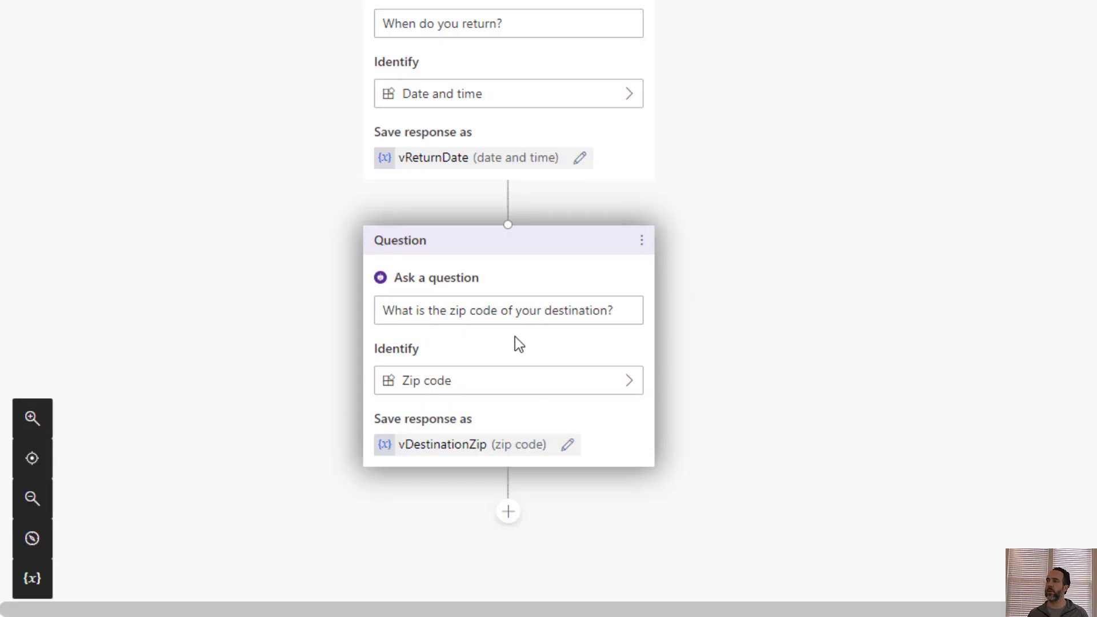
scroll(515, 337, "down", 5)
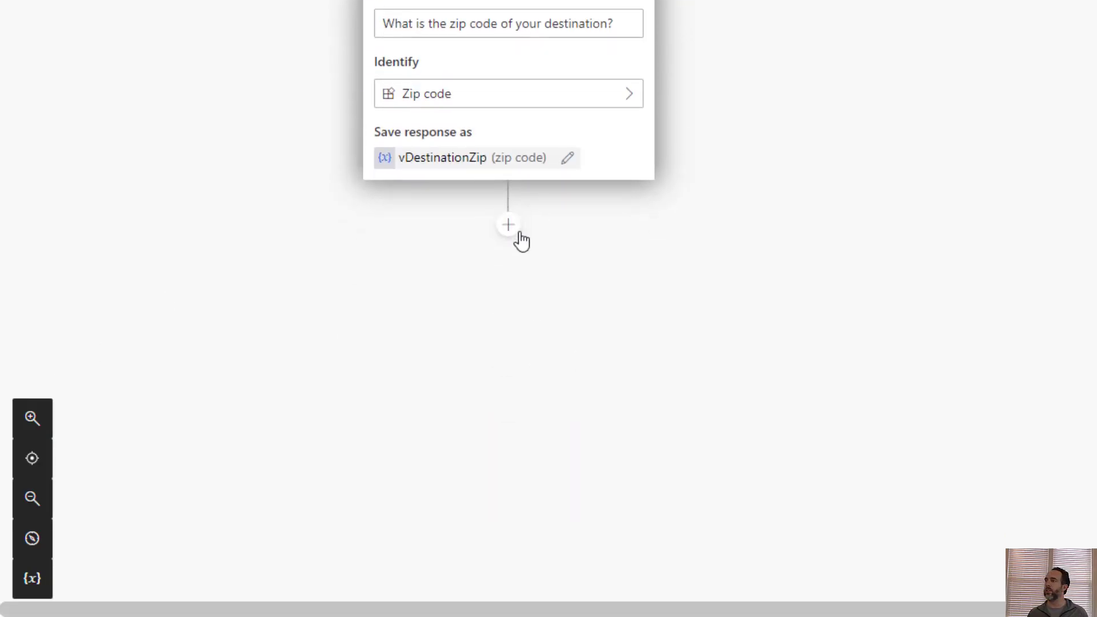
- Add a question after the zip node: 'Please confirm these details before I submit your travel: you are traveling to zip code'
left_click(519, 233)
left_click(482, 249)
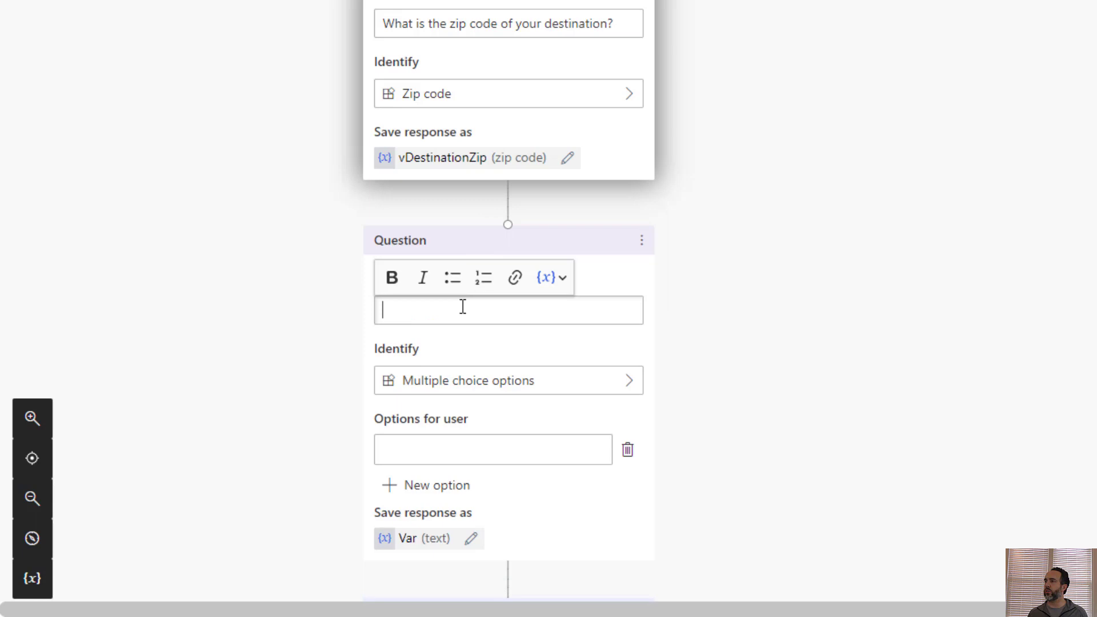
left_click(460, 309)
type("P")
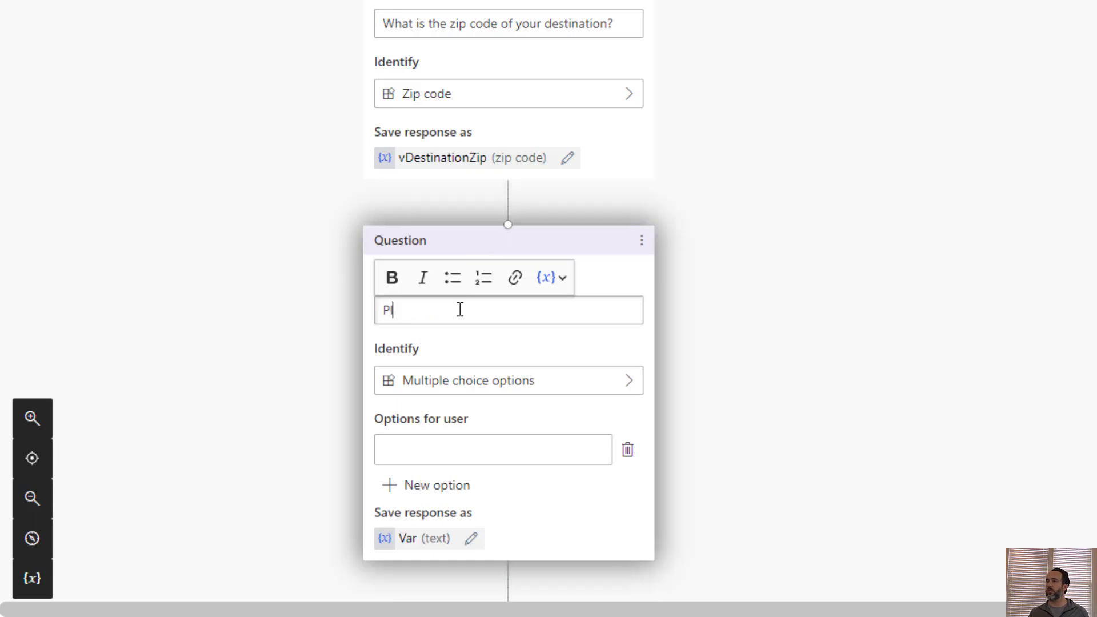
type("lease cofirm")
key("ctrl+BackSpace")
type("confirm these details ")
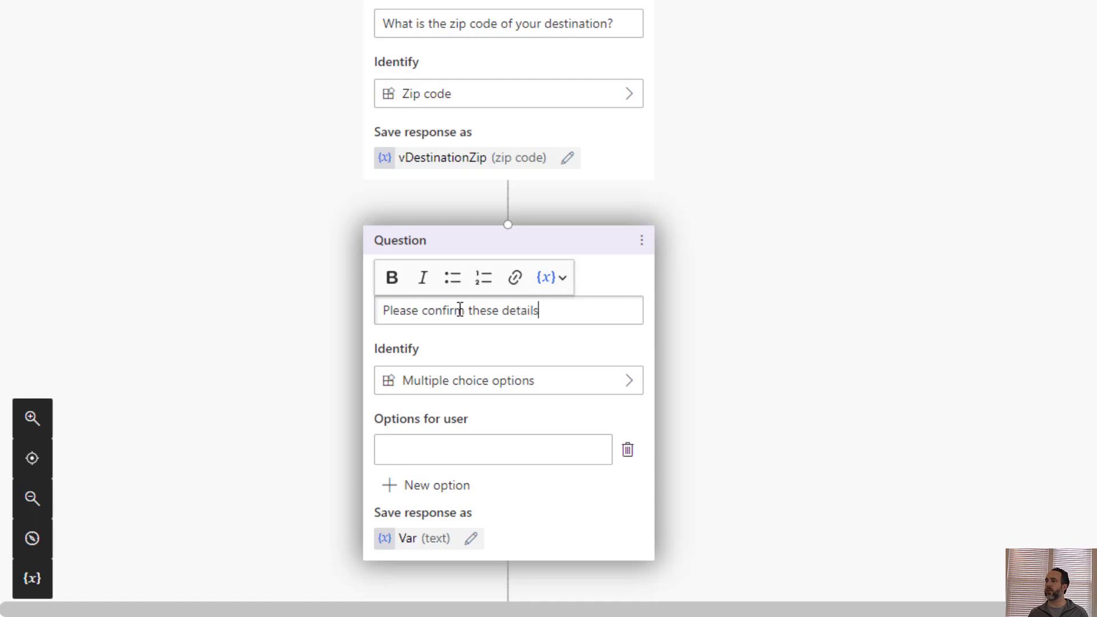
type("before I submit yo")
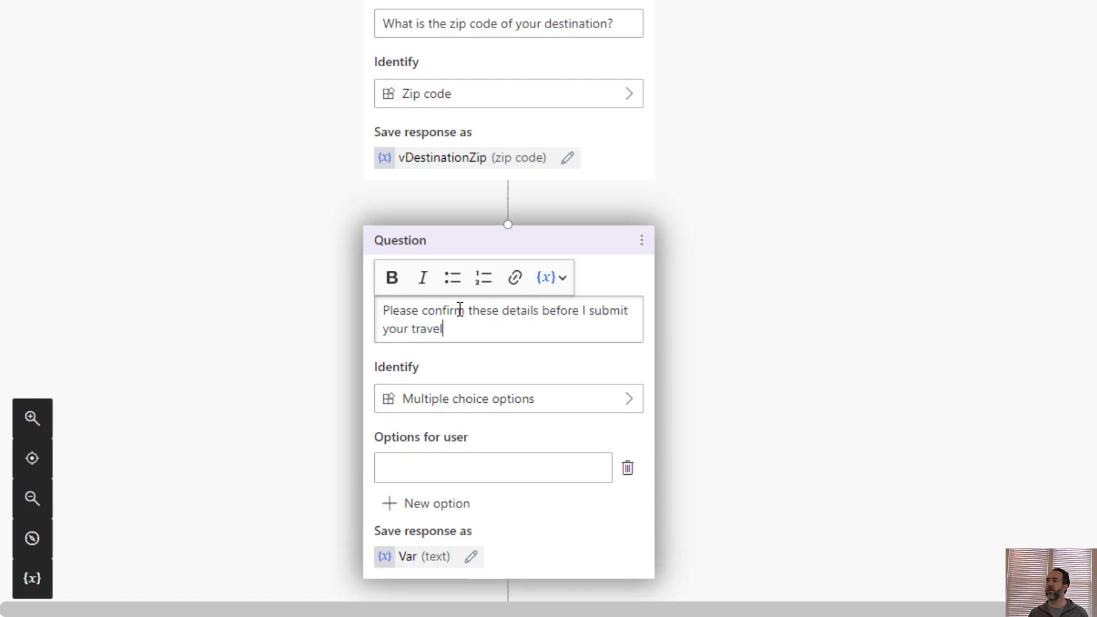
type("ur travel:  you")
type(" tea")
key("BackSpace")
key("BackSpace")
key("BackSpace")
type("are traveling to zip c")
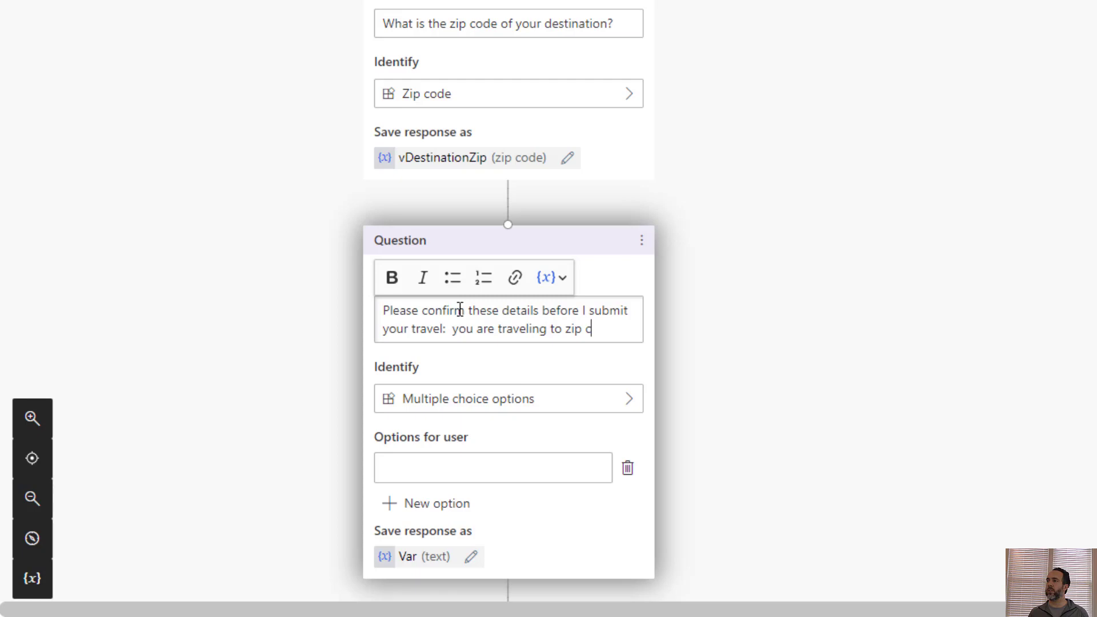
type("ode")
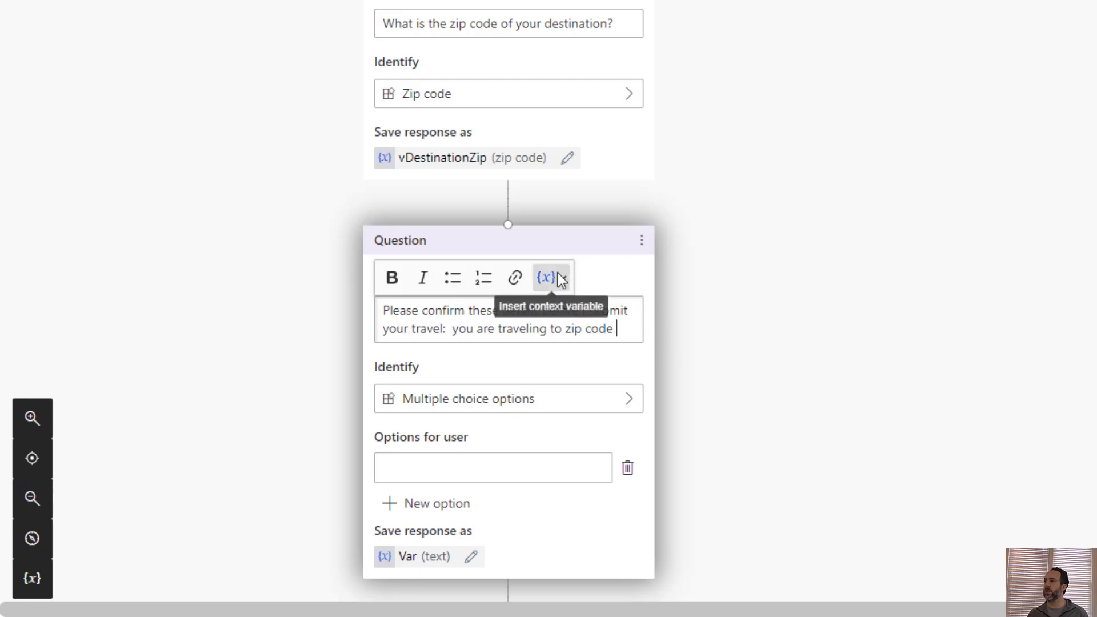
- Insert vDestinationZip, then 'from' vStartDate and 'to' vReturnDate into the message
left_click(558, 277)
left_click(582, 387)
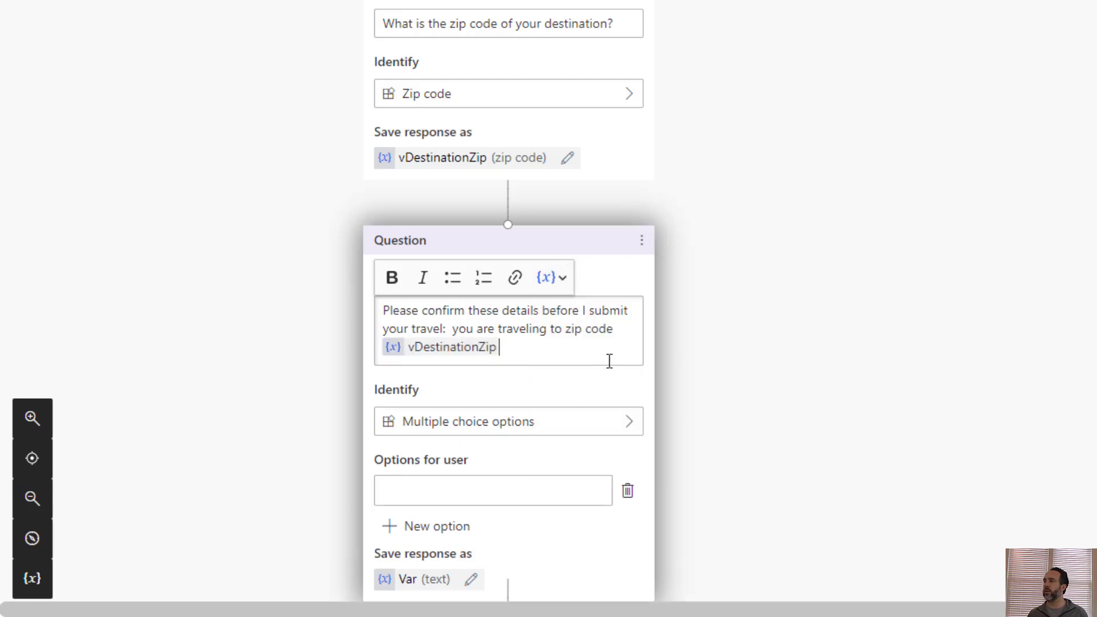
type("from")
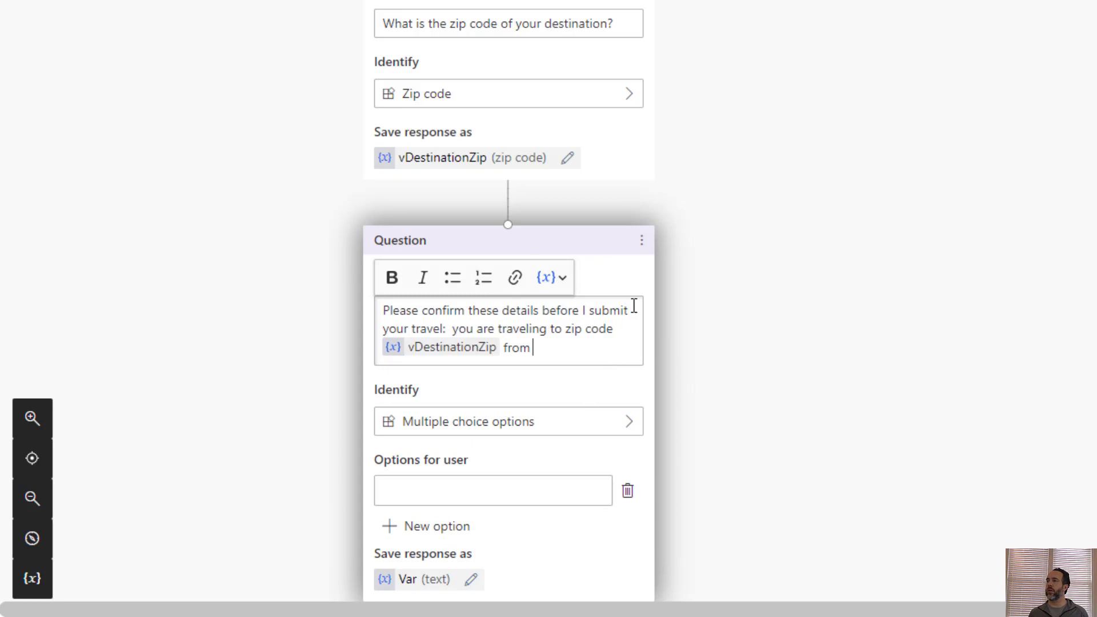
left_click(551, 277)
left_click(587, 333)
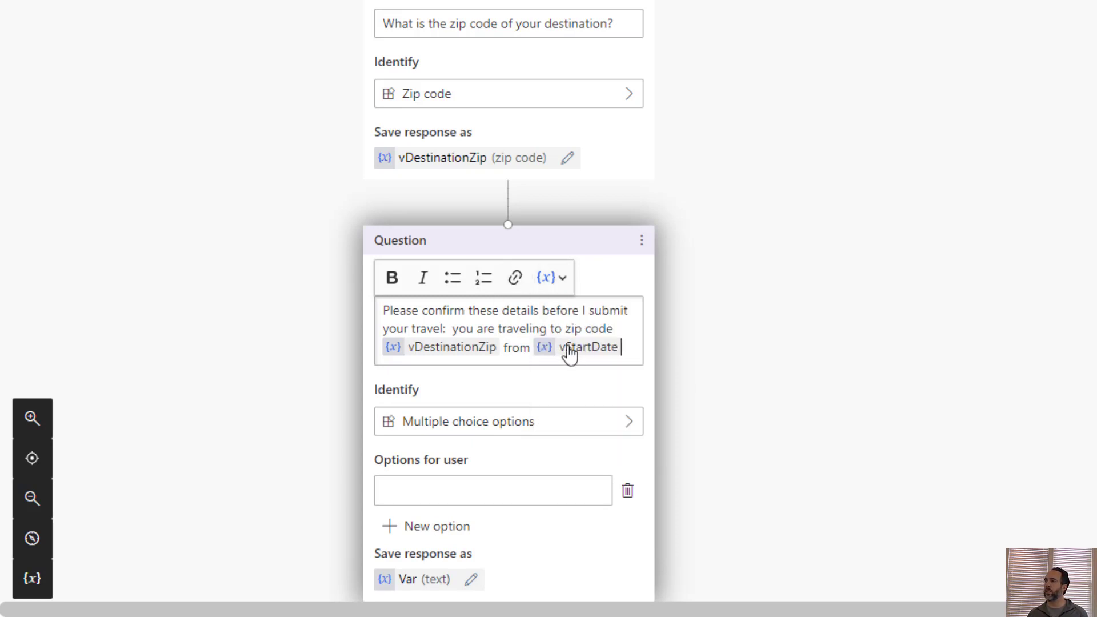
type("to")
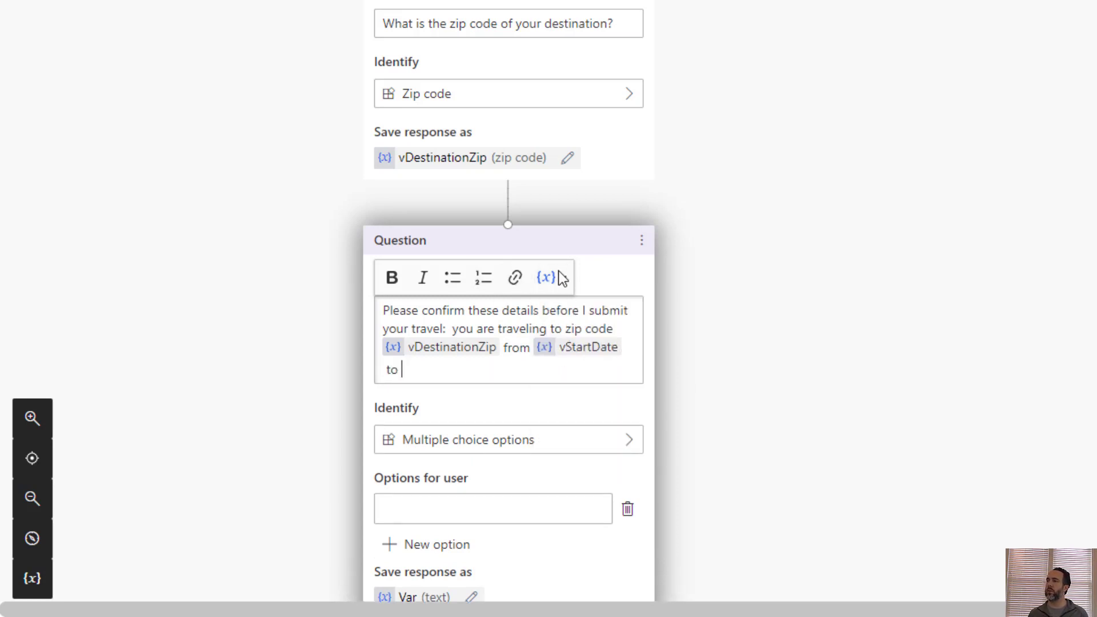
left_click(557, 276)
left_click(555, 361)
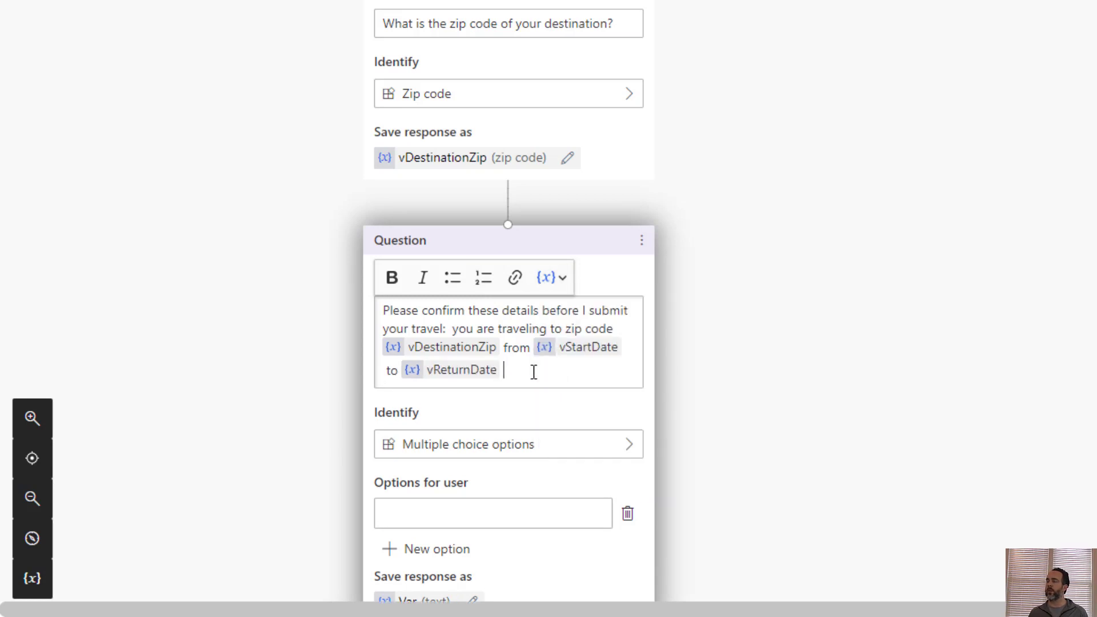
- End the message with 'for the purpose of "vTripPurpose". Should I submit this'
type("for the purpo")
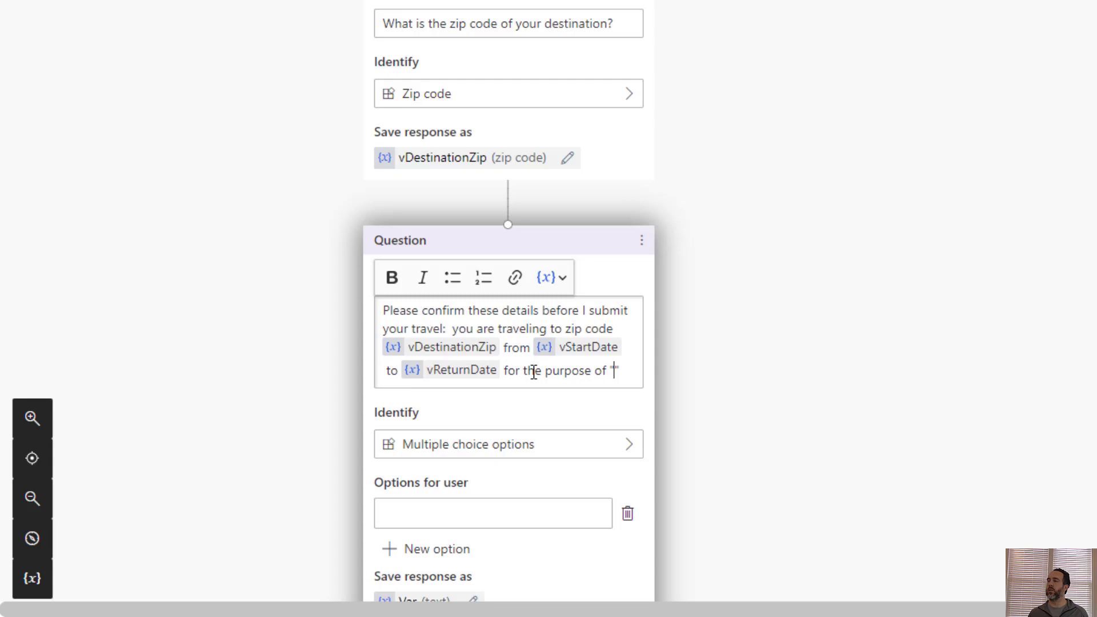
type("se of \"")
left_click(552, 277)
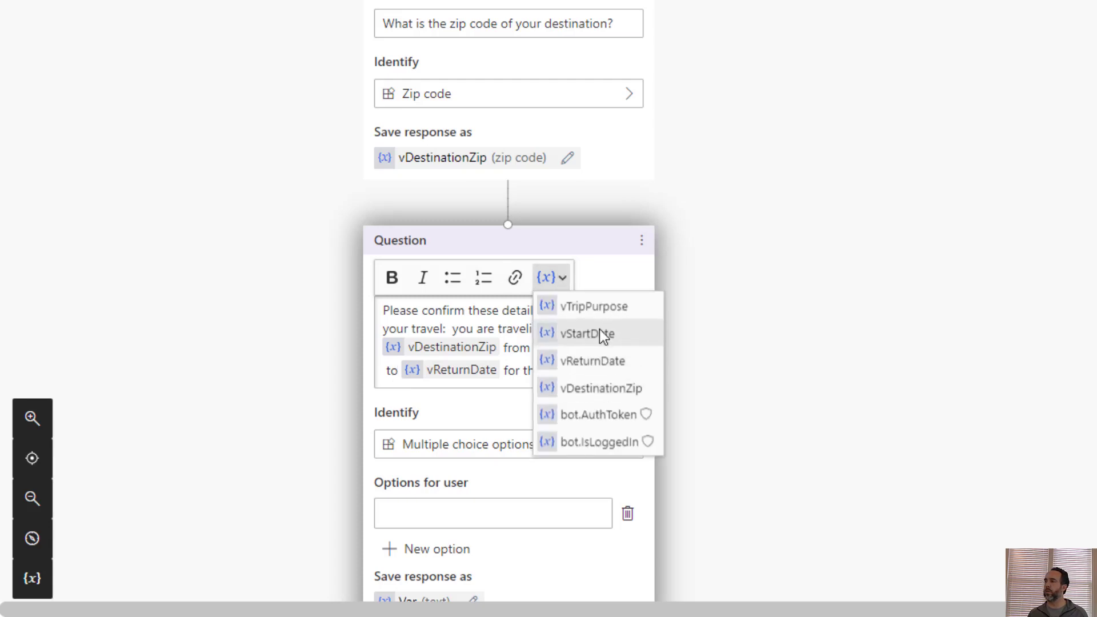
left_click(598, 308)
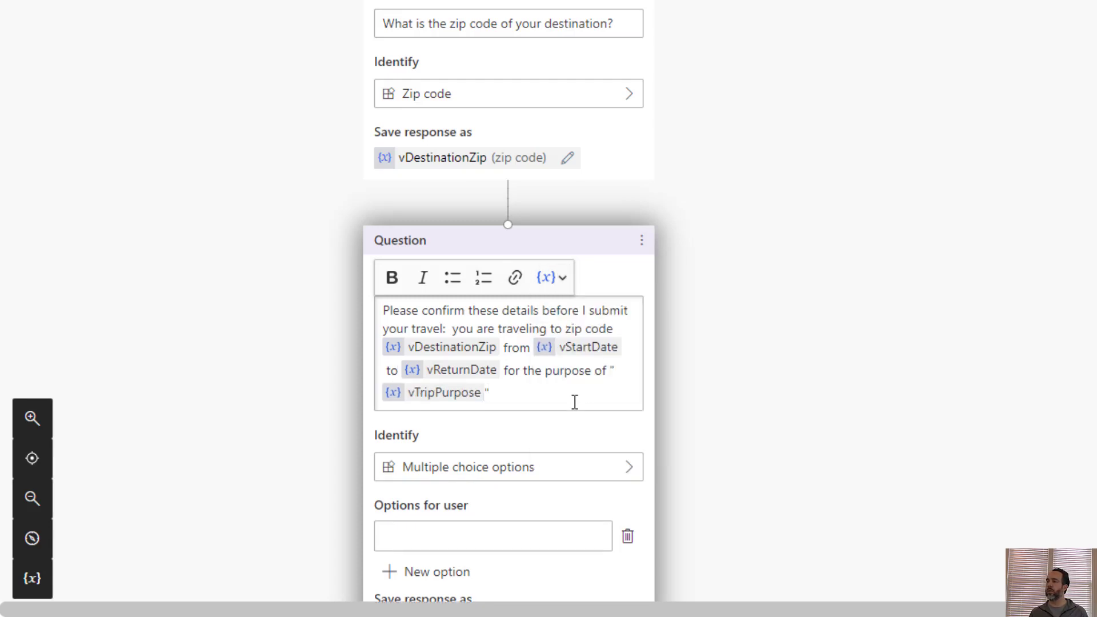
type("\". SHou")
key("BackSpace")
key("BackSpace")
key("BackSpace")
key("BackSpace")
type("Should I submit this")
- Give the question two options: 'Yes, please submit it' and 'No, I need to make changes'
scroll(482, 470, "down", 5)
left_click(479, 172)
type("U")
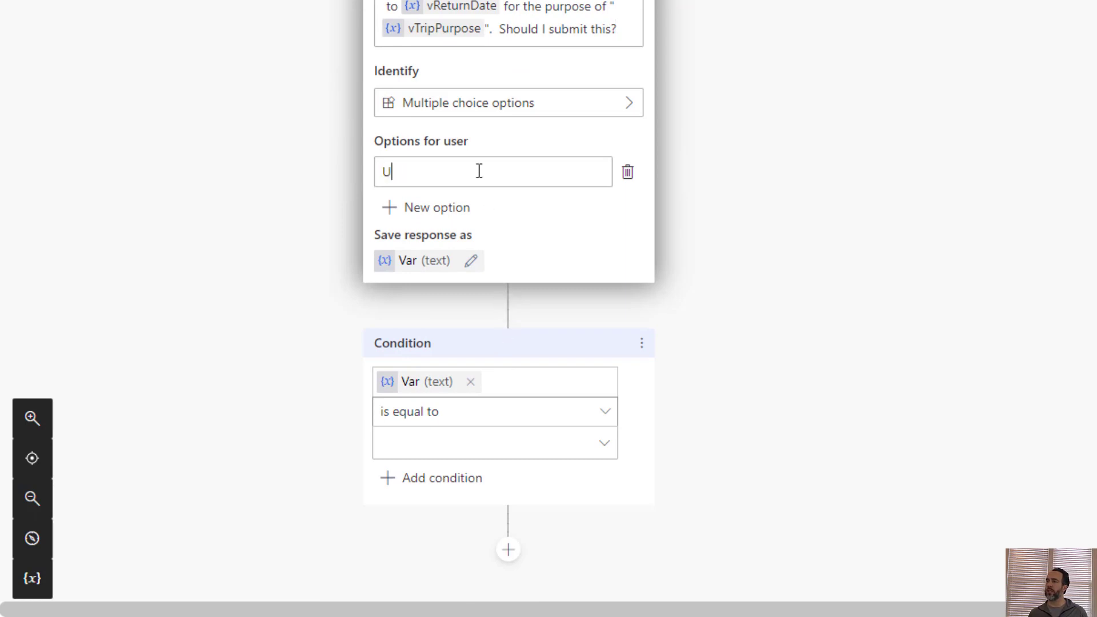
type("es")
key("BackSpace")
key("BackSpace")
key("BackSpace")
type("Yes, pleas")
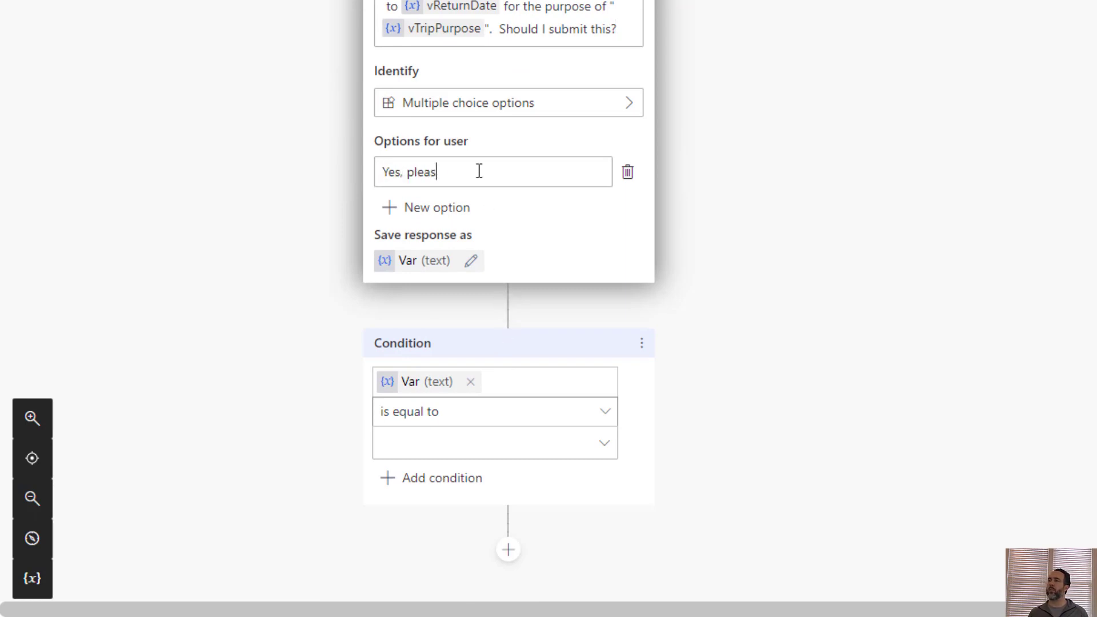
type("e submit it")
left_click(439, 209)
type("N")
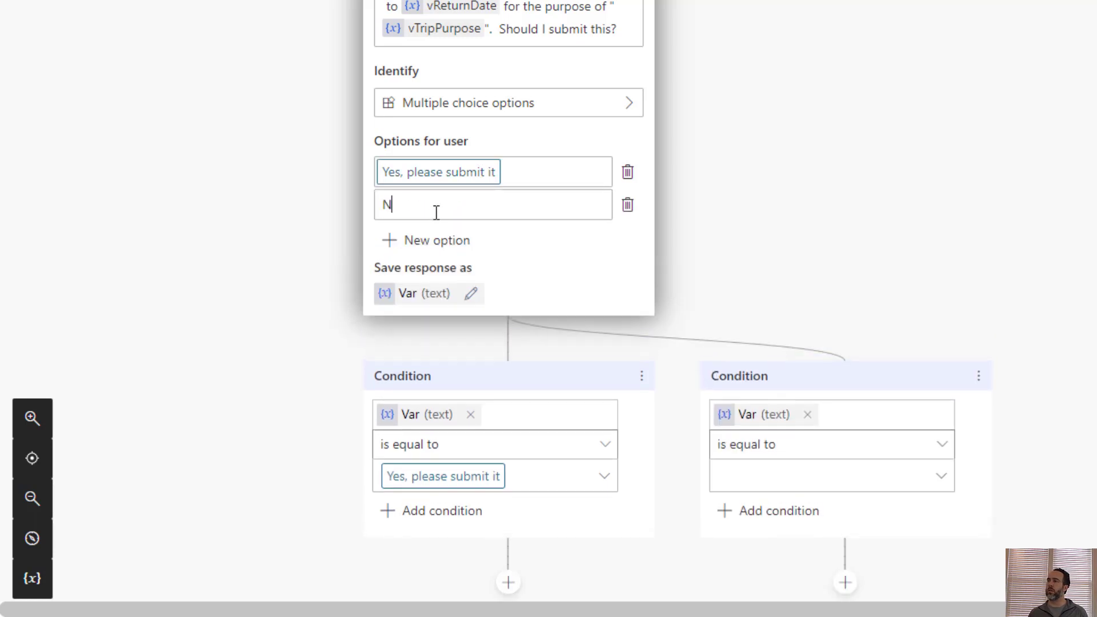
type("o, I need to make c")
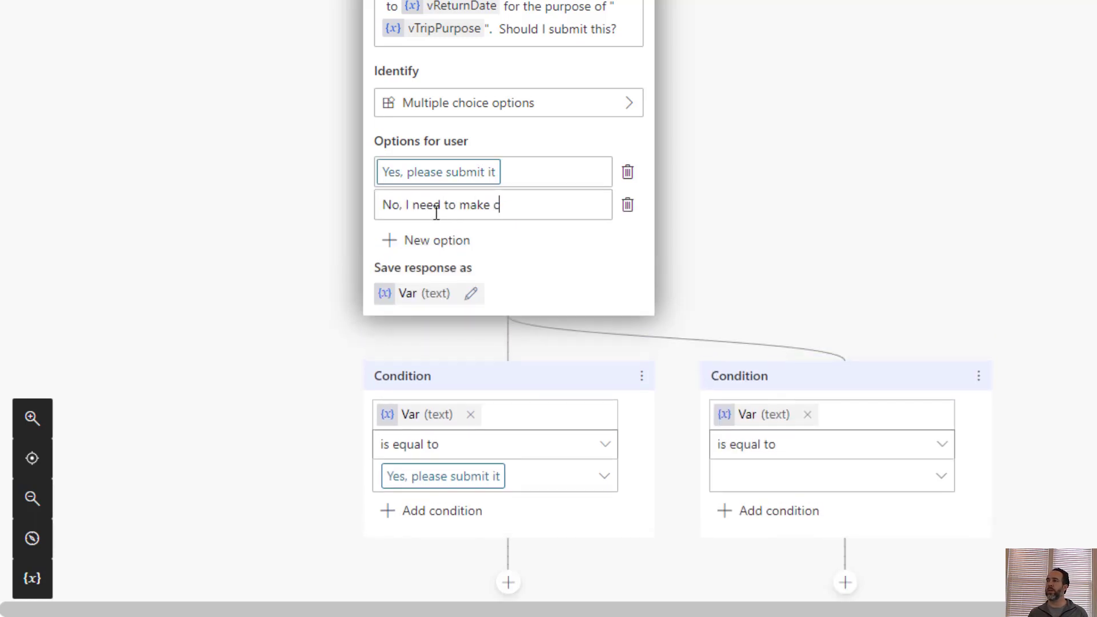
type("hanges")
left_click(689, 320)
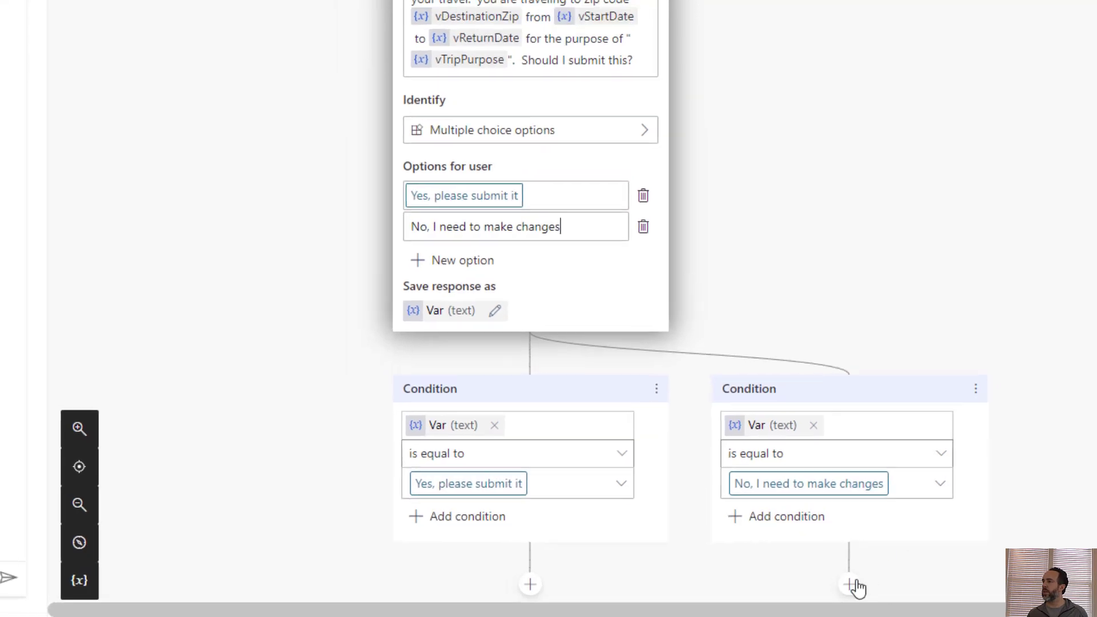
- Loop the changes branch back to the trip purpose question and add an action under the submit branch
left_click(845, 583)
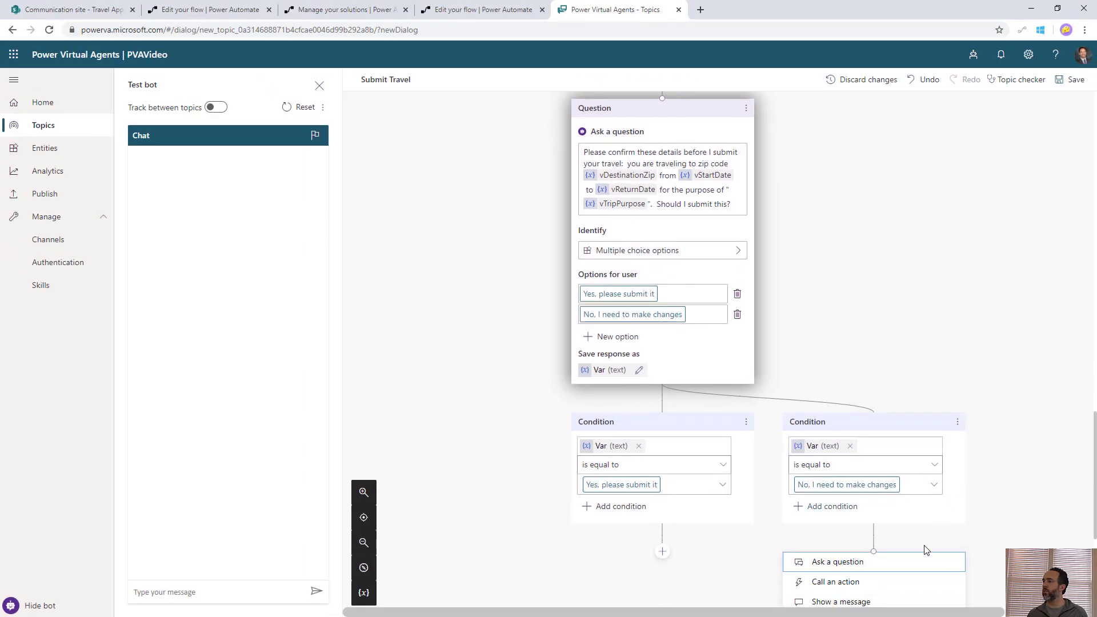
scroll(925, 549, "down", 1)
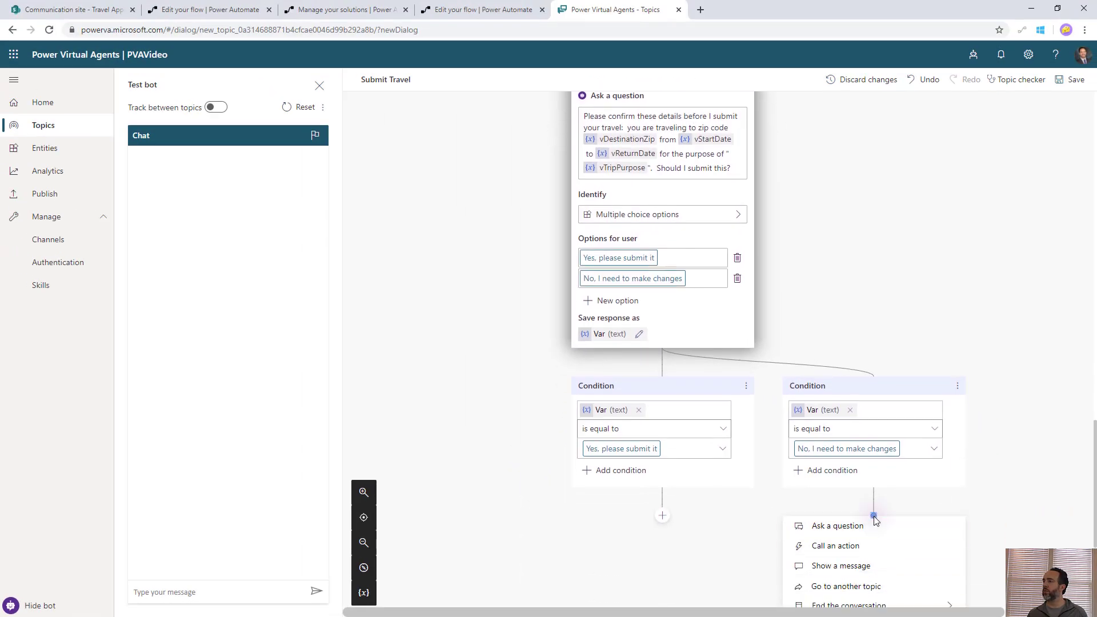
left_click_drag(874, 516, 663, 365)
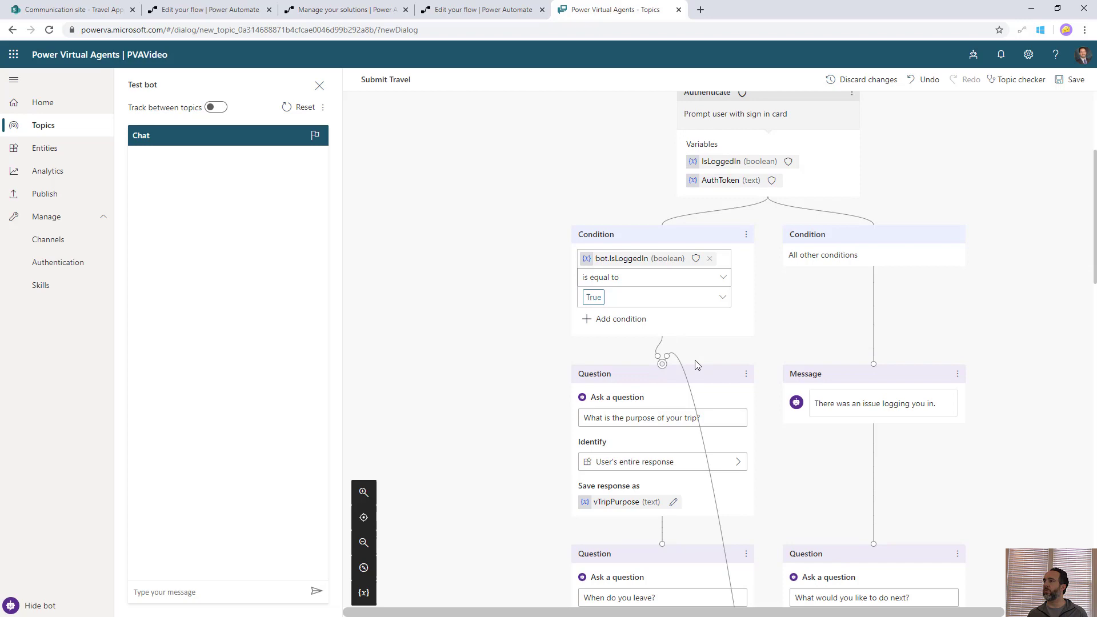
scroll(688, 360, "down", 10)
scroll(674, 357, "down", 4)
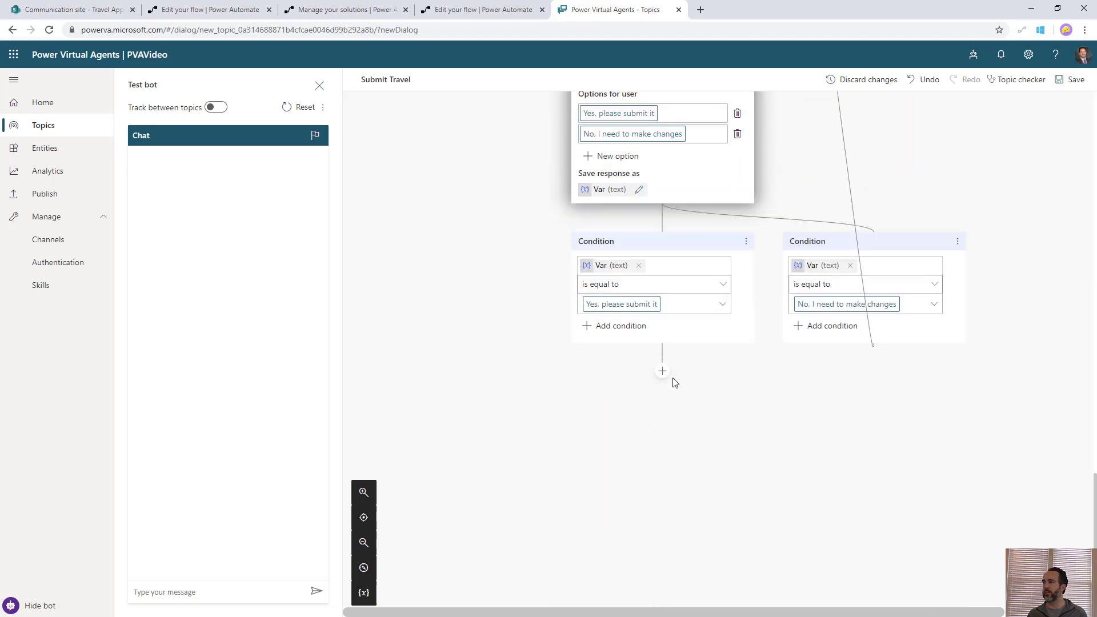
left_click(663, 373)
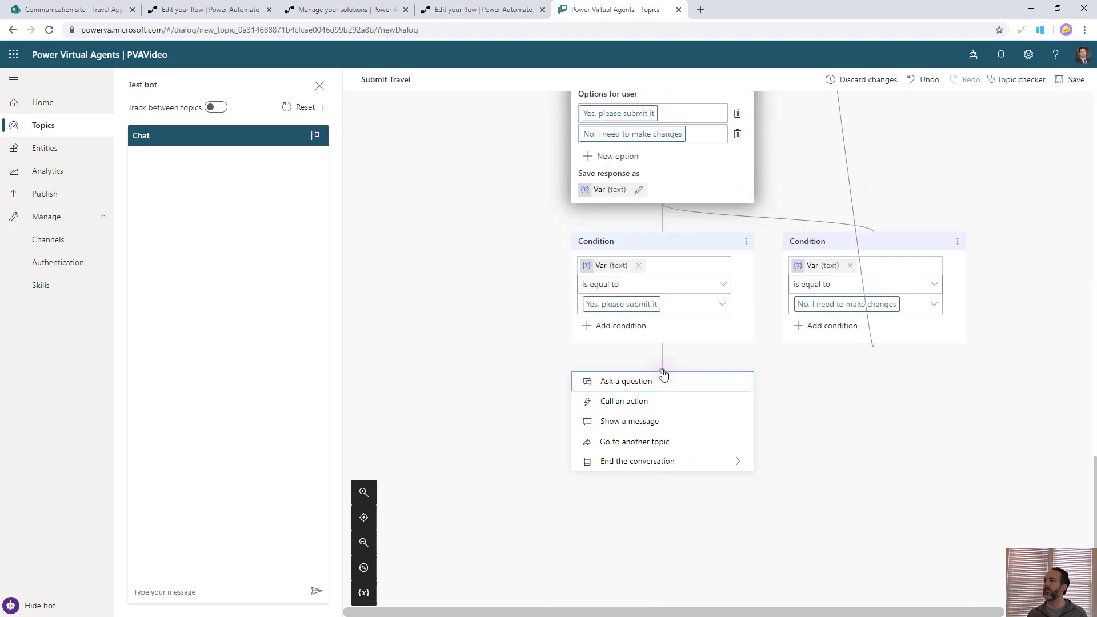
left_click(629, 403)
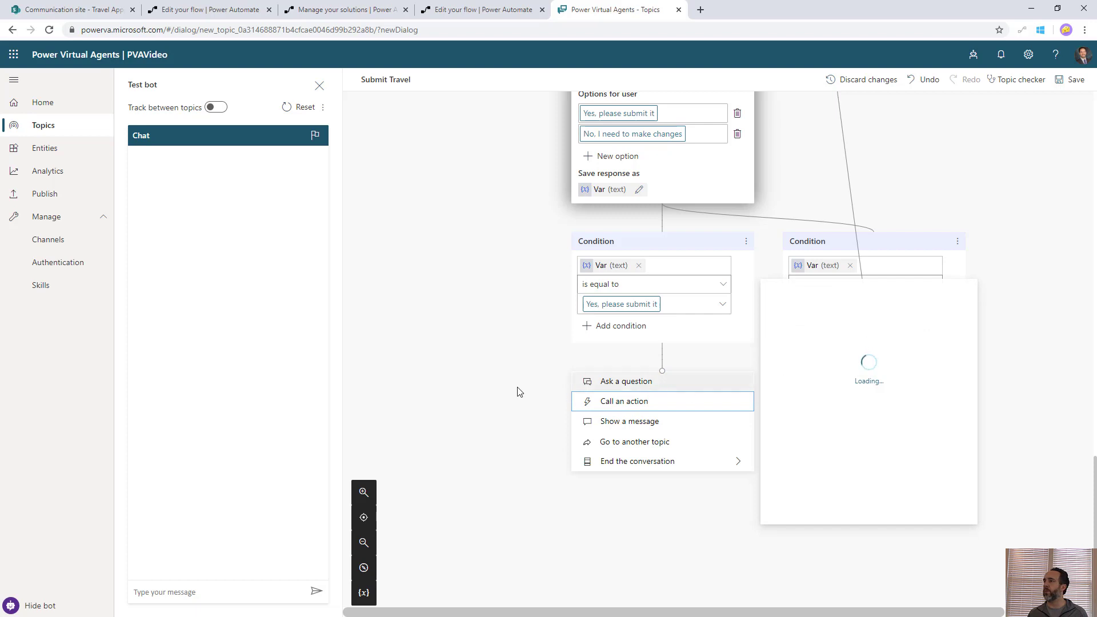
- Create a flow named Submit Travel in PVAVideo with the 'When Power Virtual Agents calls a flow' trigger
left_click(348, 10)
left_click(172, 87)
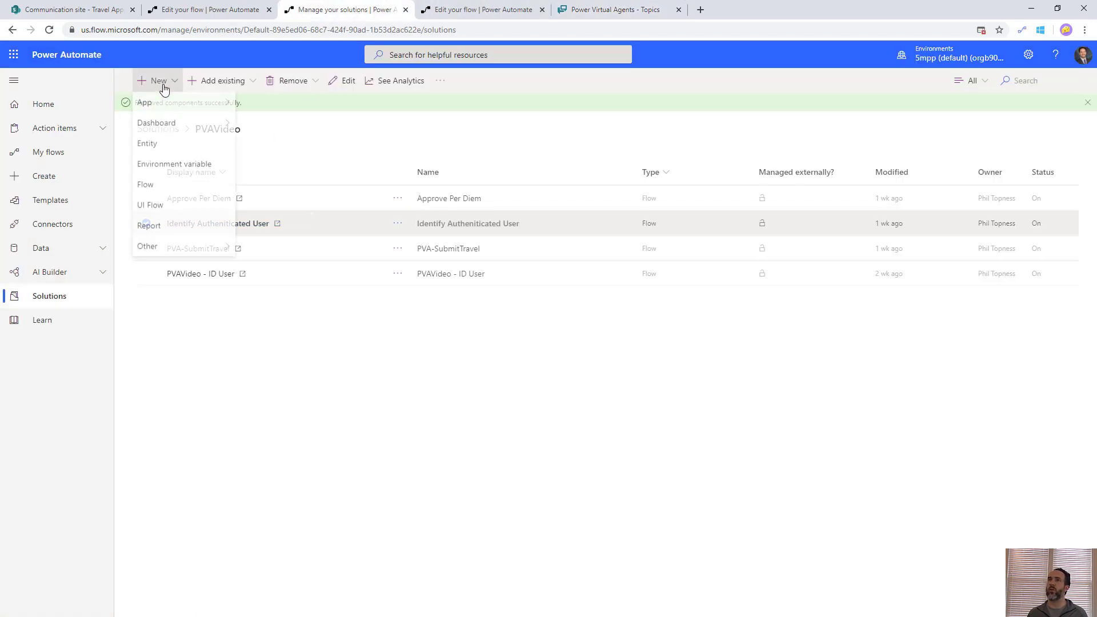
left_click(155, 186)
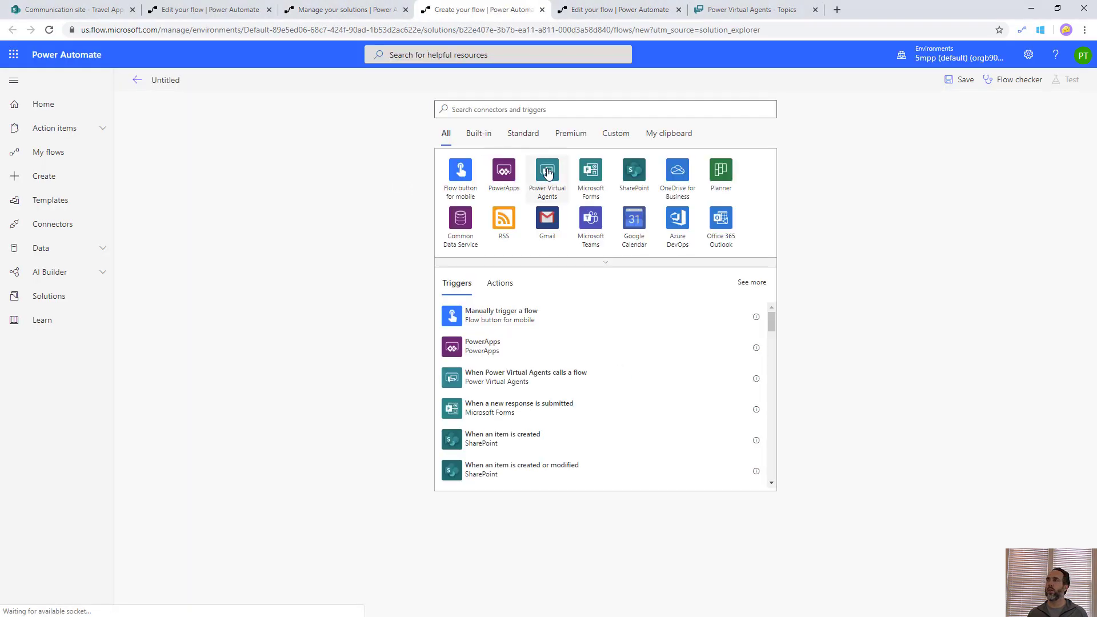
left_click(547, 170)
left_click(171, 81)
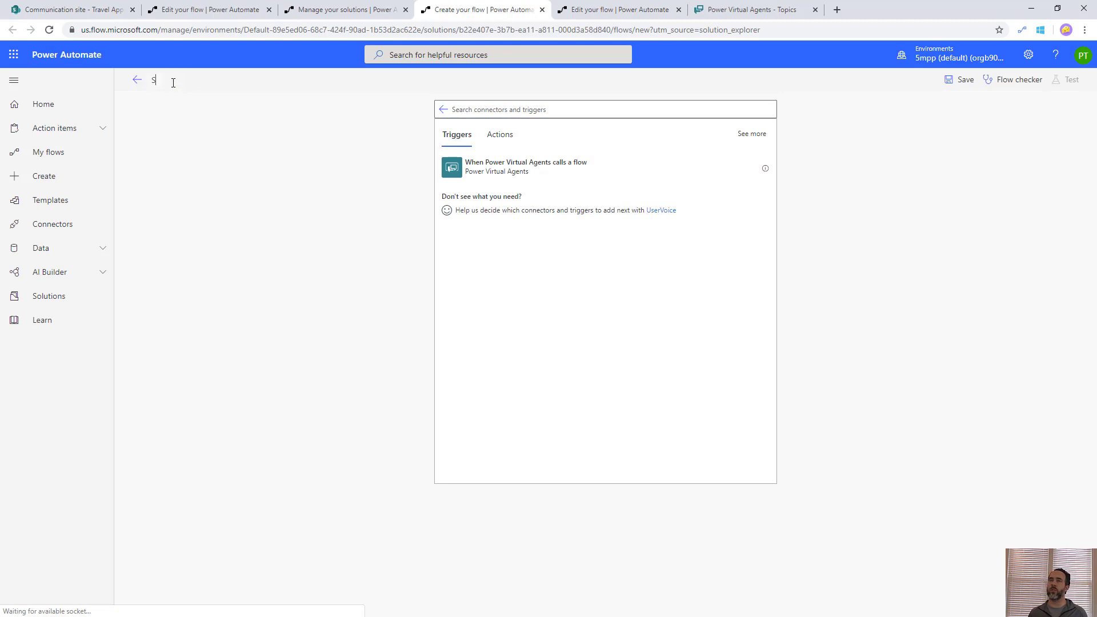
type("Submit Travel")
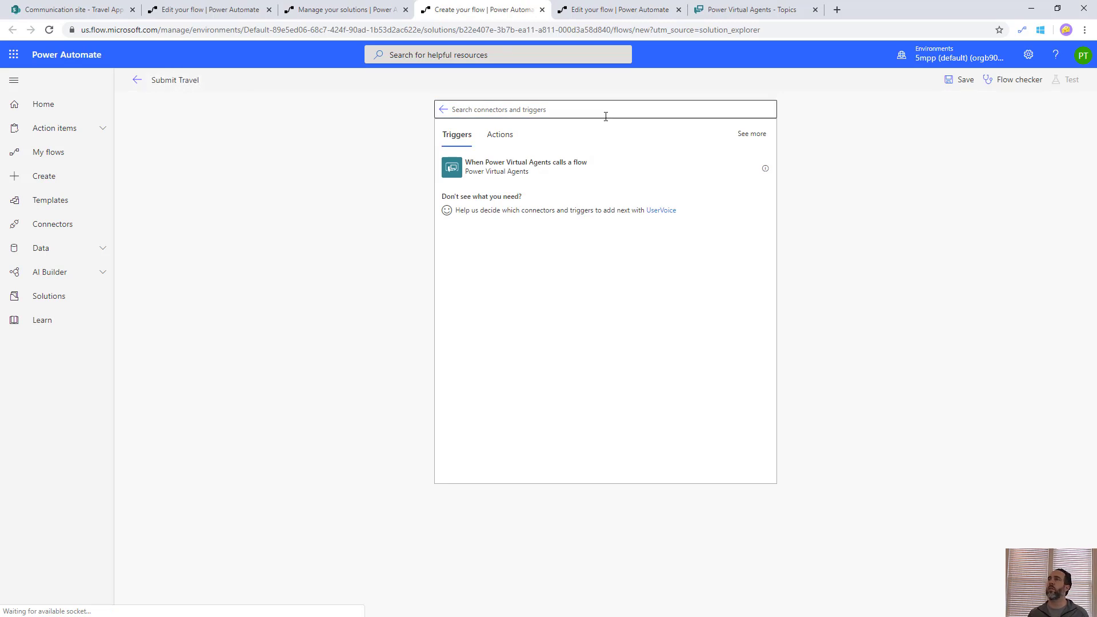
left_click(558, 166)
- Add Text inputs Auth Token and Trip Purpose to the trigger
left_click(496, 148)
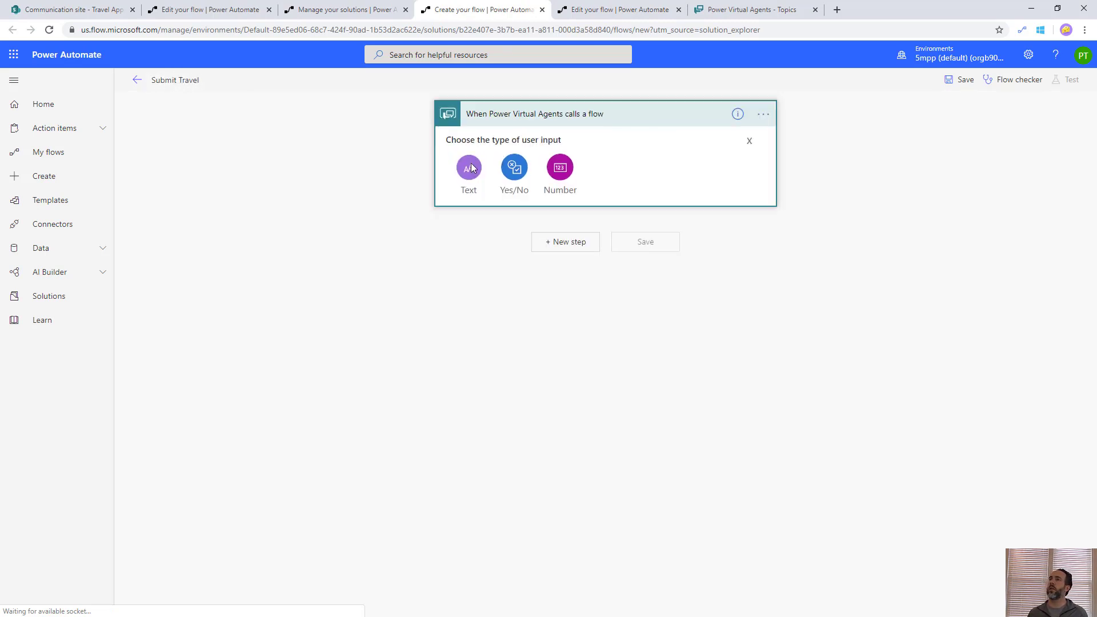
left_click(470, 164)
double_click(481, 143)
type("Auth Token")
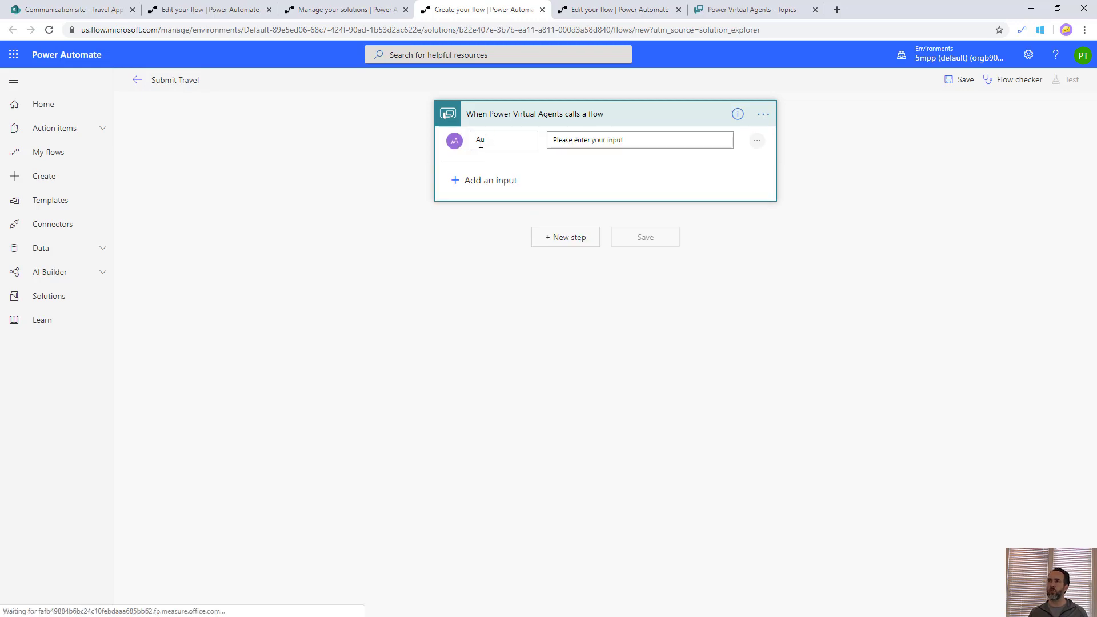
left_click(490, 180)
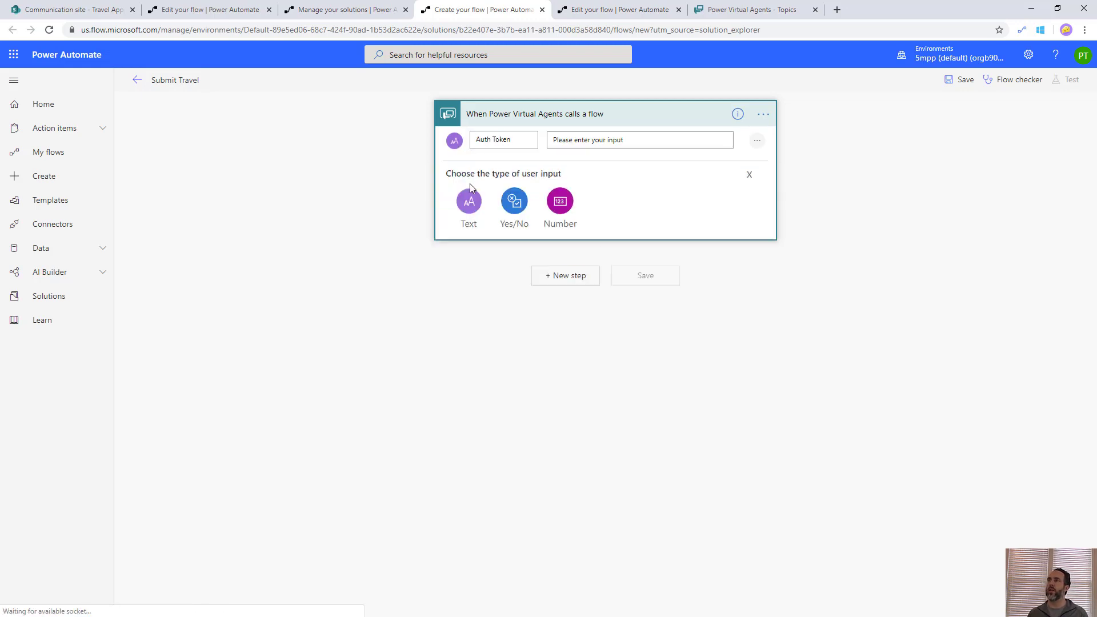
left_click(468, 200)
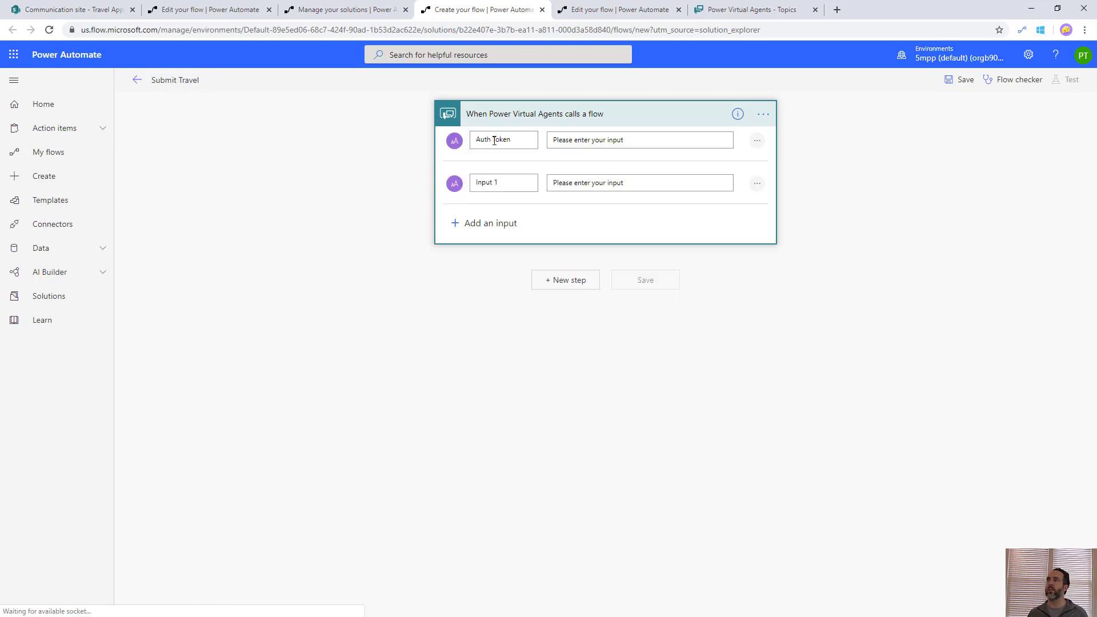
triple_click(489, 182)
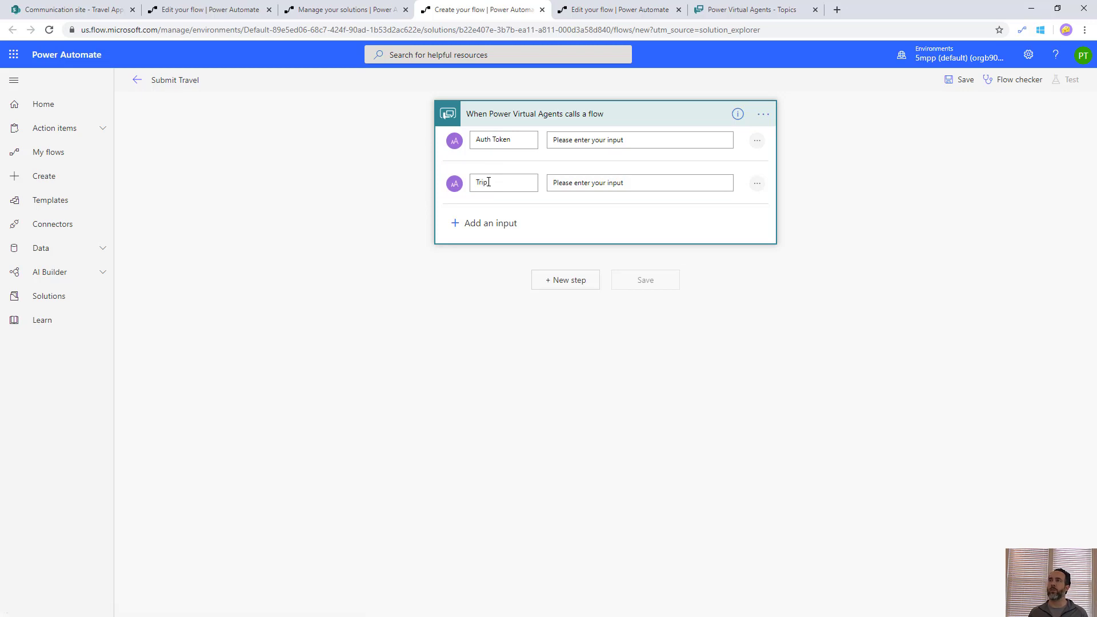
- Add Text inputs Start Date, End Date and Zip Code to the trigger
left_click(483, 223)
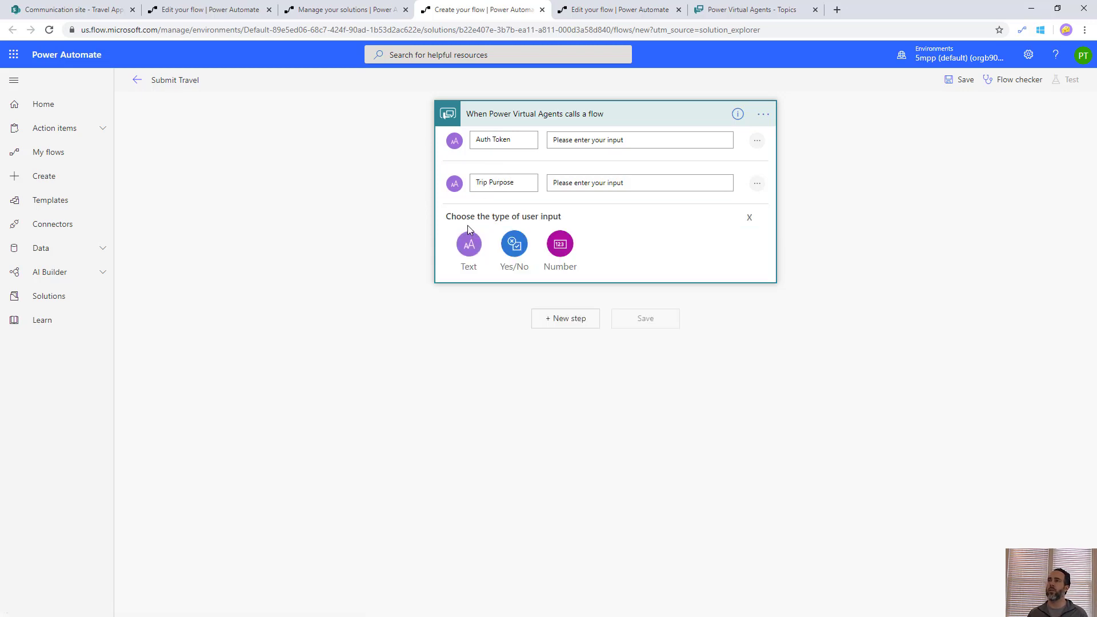
left_click(469, 244)
type("Start Date")
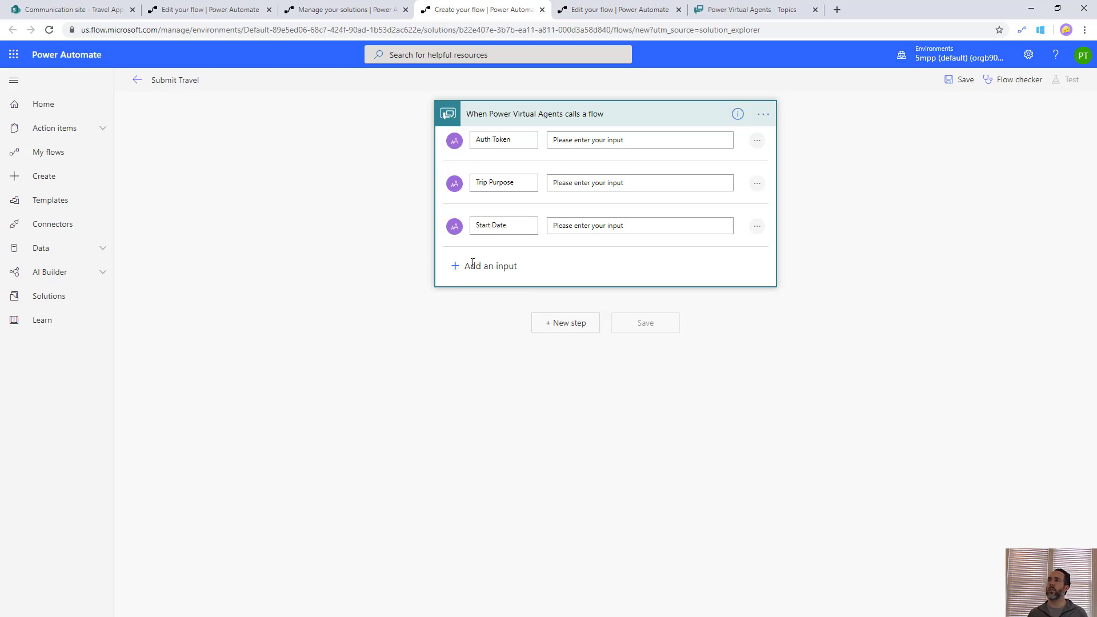
left_click(472, 264)
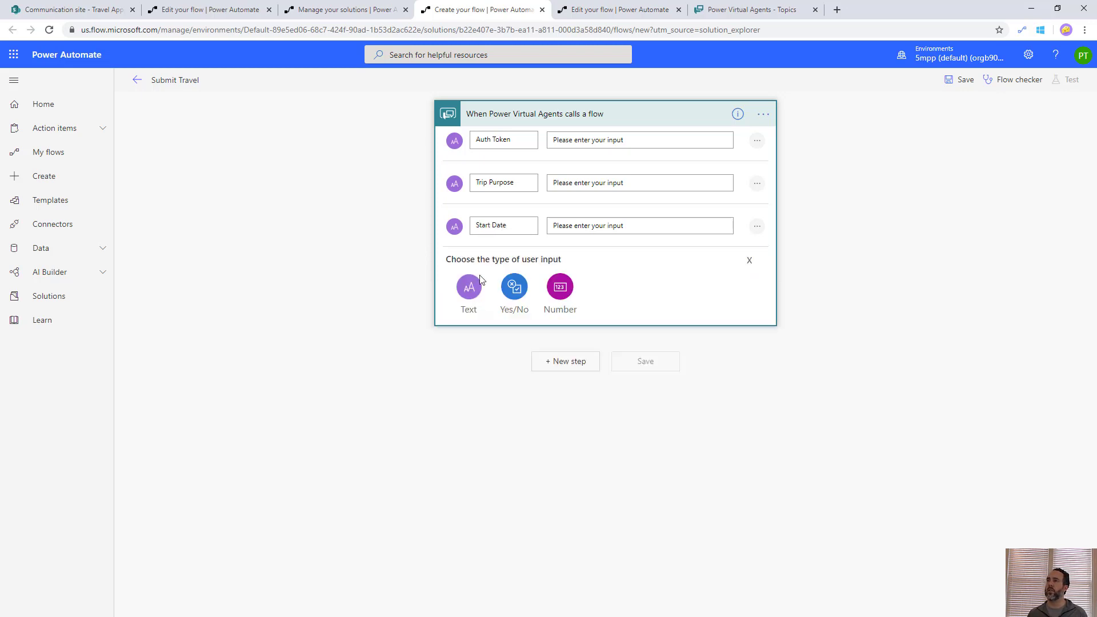
left_click(469, 286)
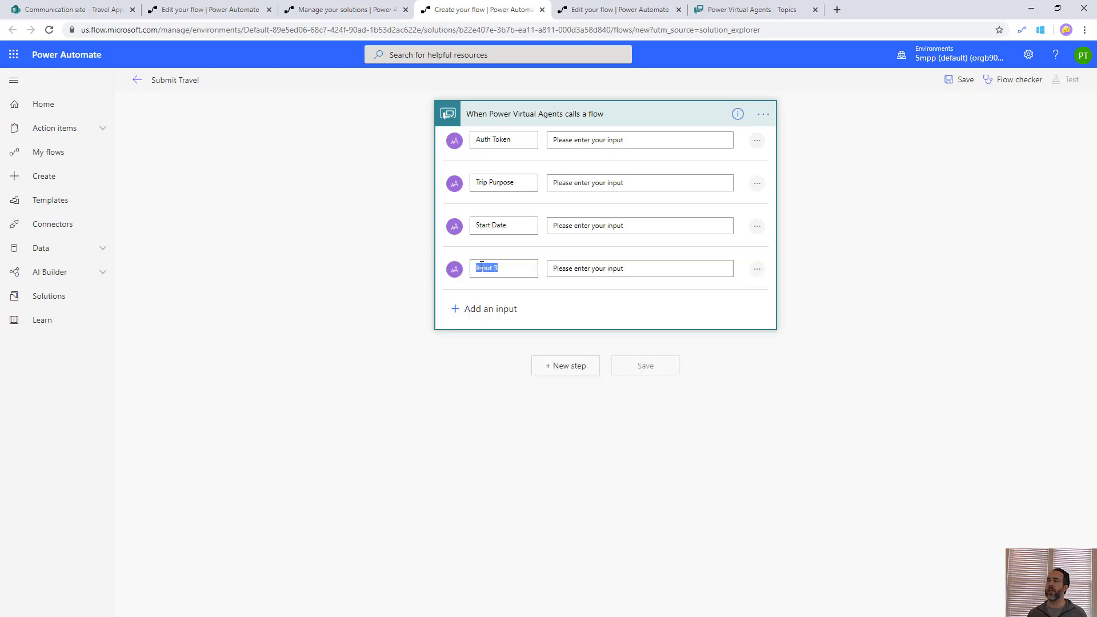
left_click(481, 307)
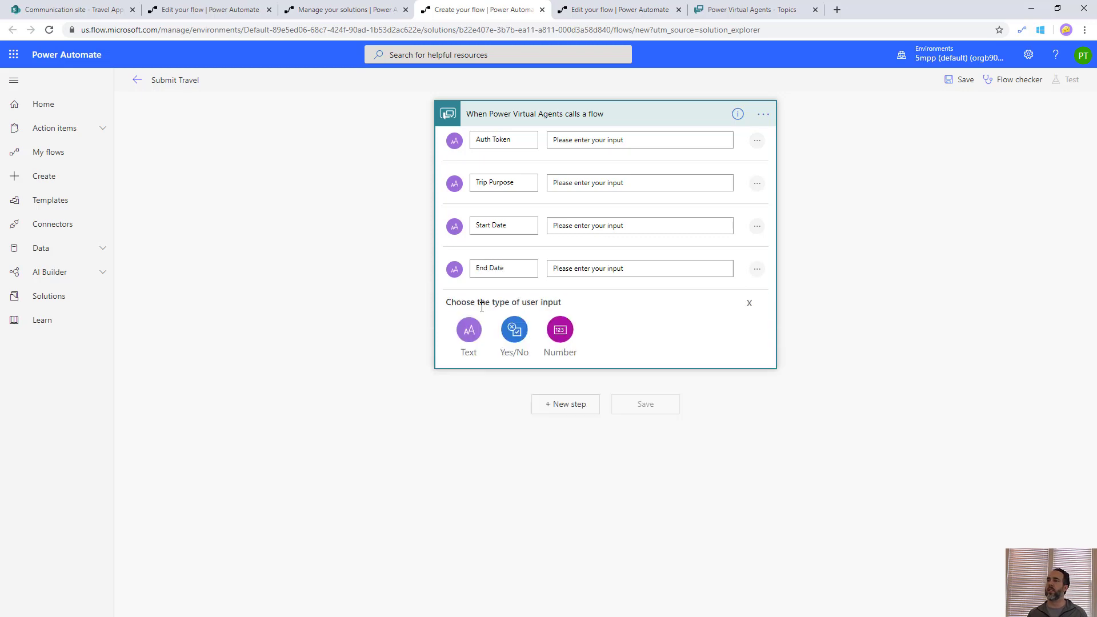
left_click(467, 324)
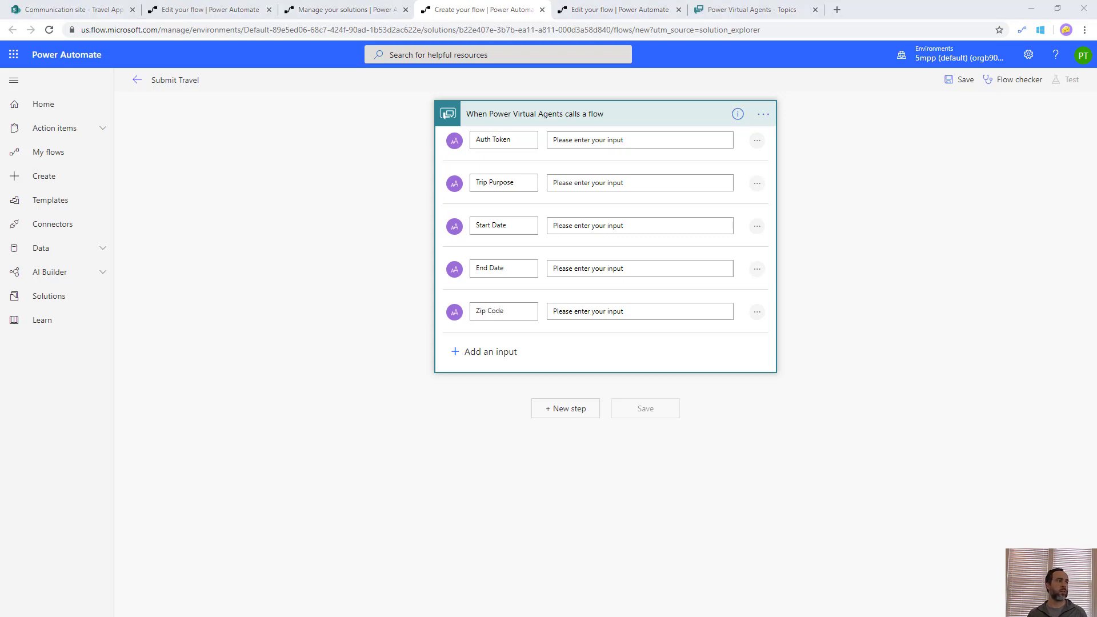
- Add a Run a Child Flow step calling Identify Authenicated User with the trigger's Auth Token
left_click(605, 114)
left_click(563, 163)
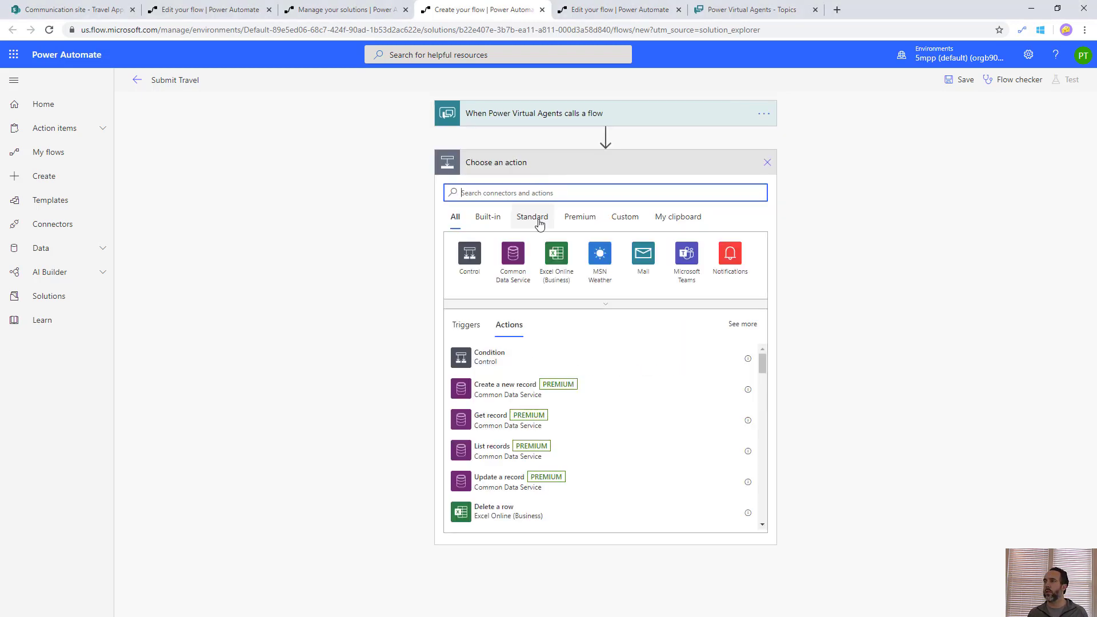
type("flow")
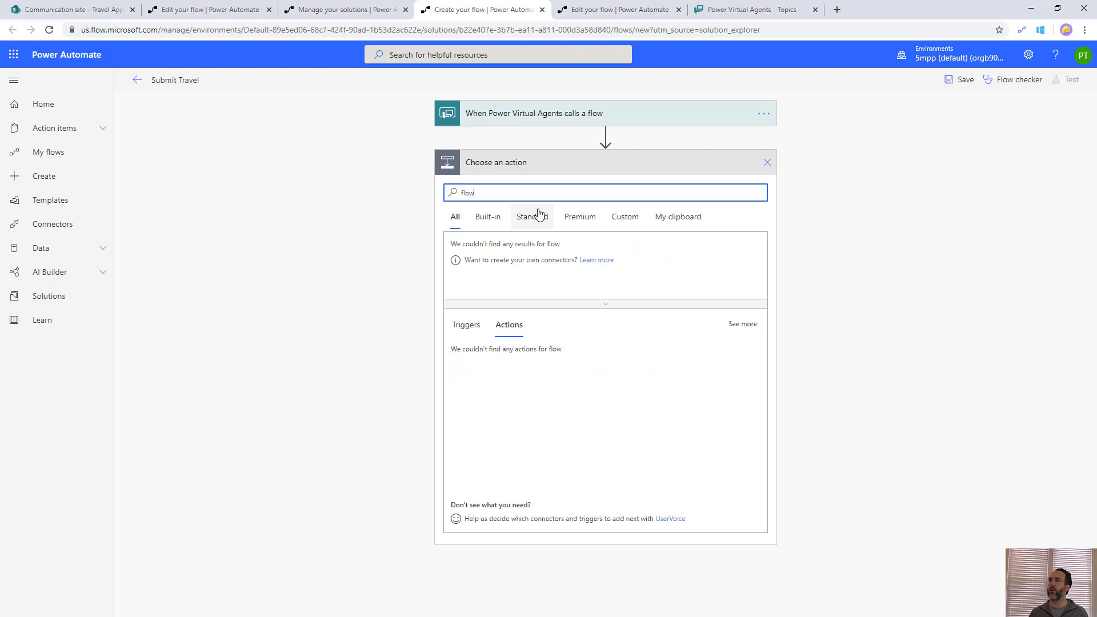
left_click(556, 256)
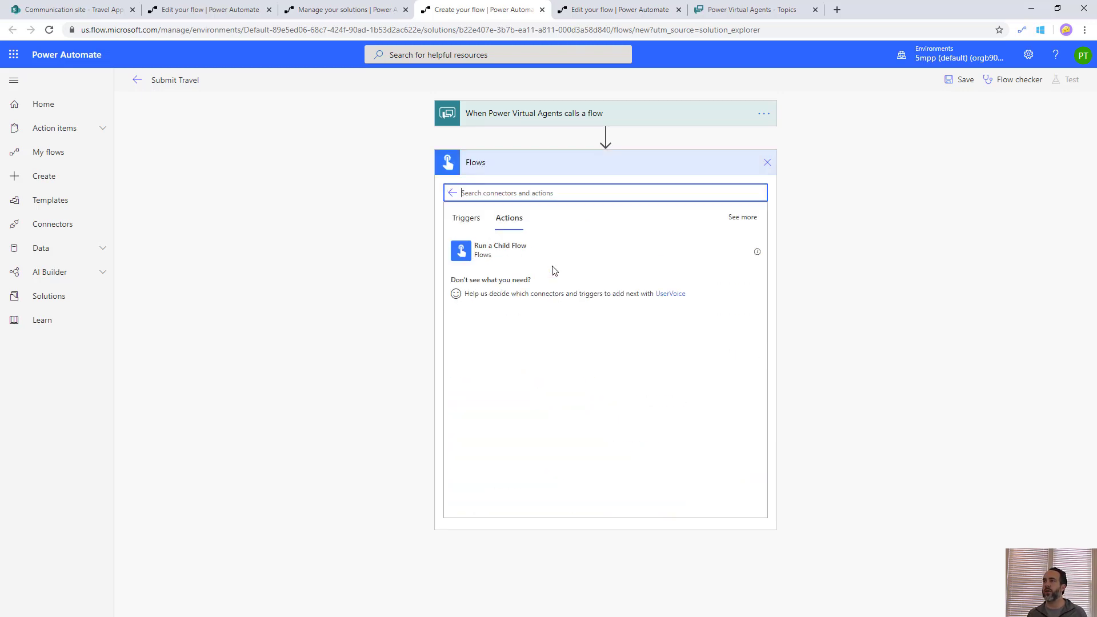
left_click(542, 255)
left_click(495, 200)
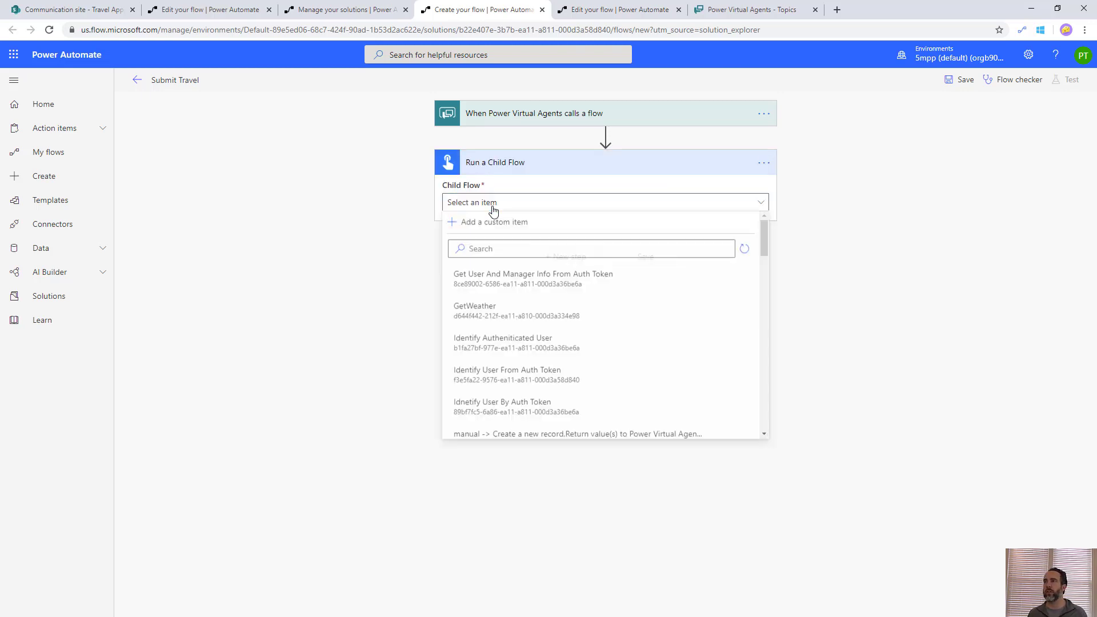
left_click(524, 345)
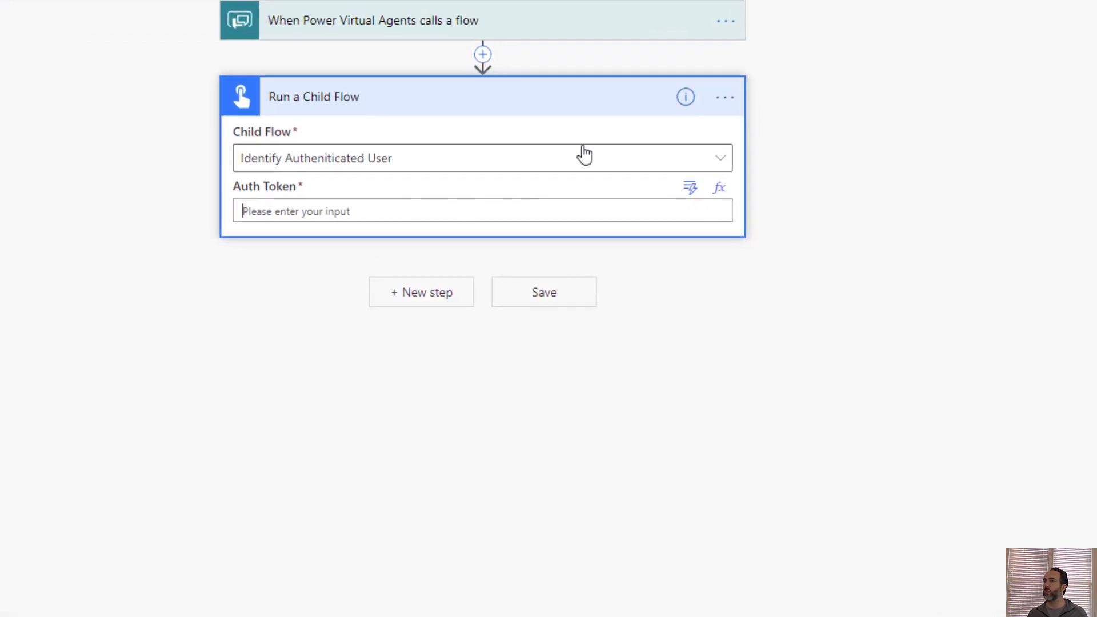
left_click(689, 194)
left_click(433, 387)
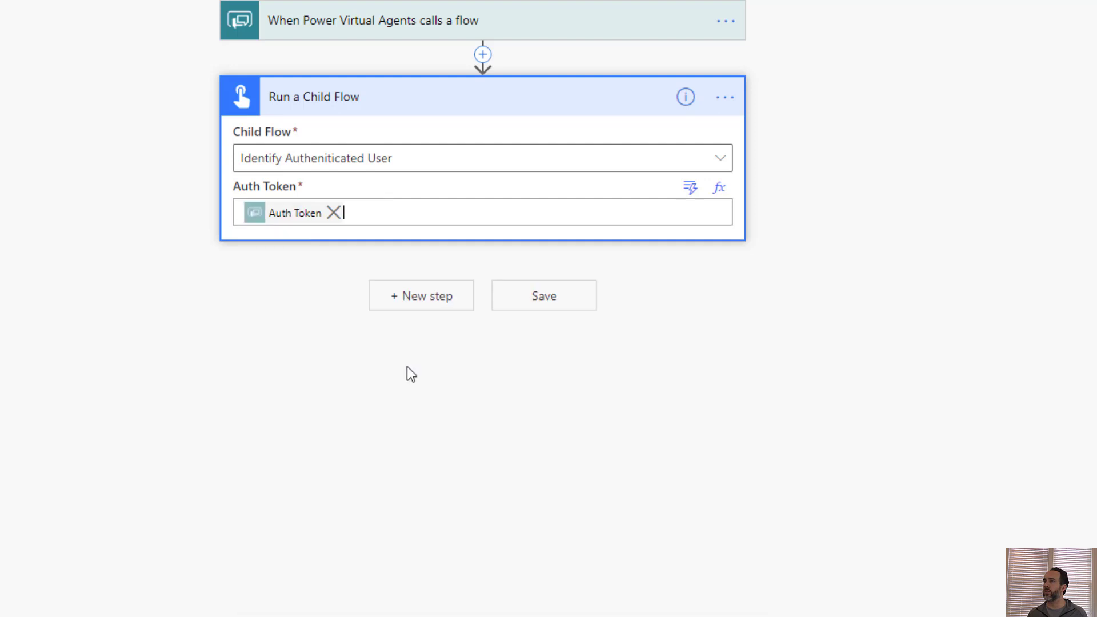
- Add a SharePoint Create item step targeting Travel Approvals (Video) on the Communication site
left_click(433, 297)
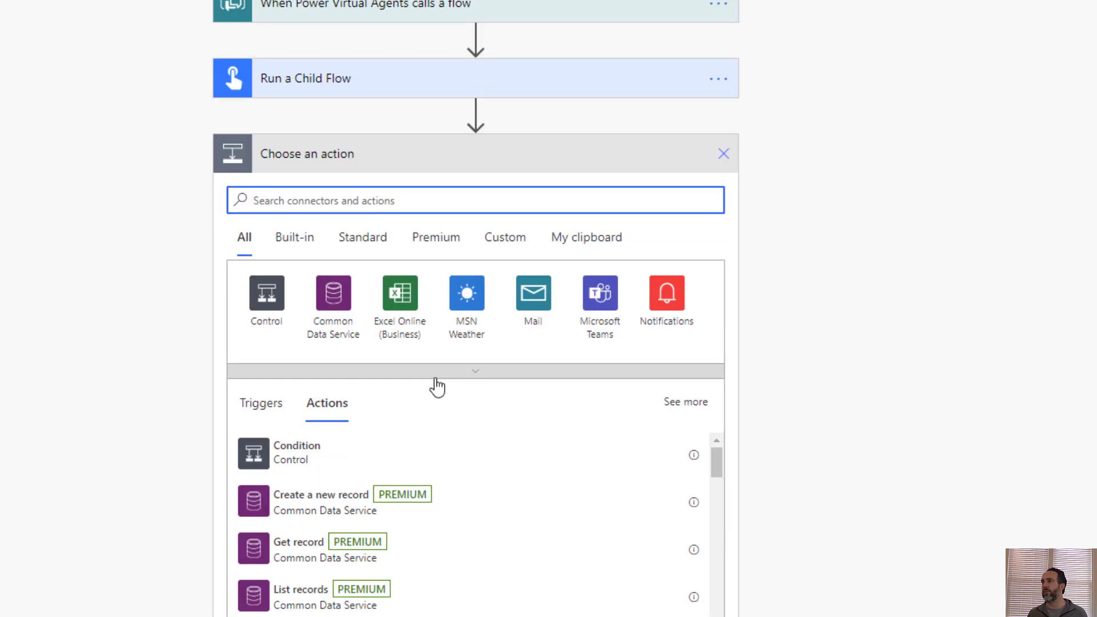
type("sharepoint")
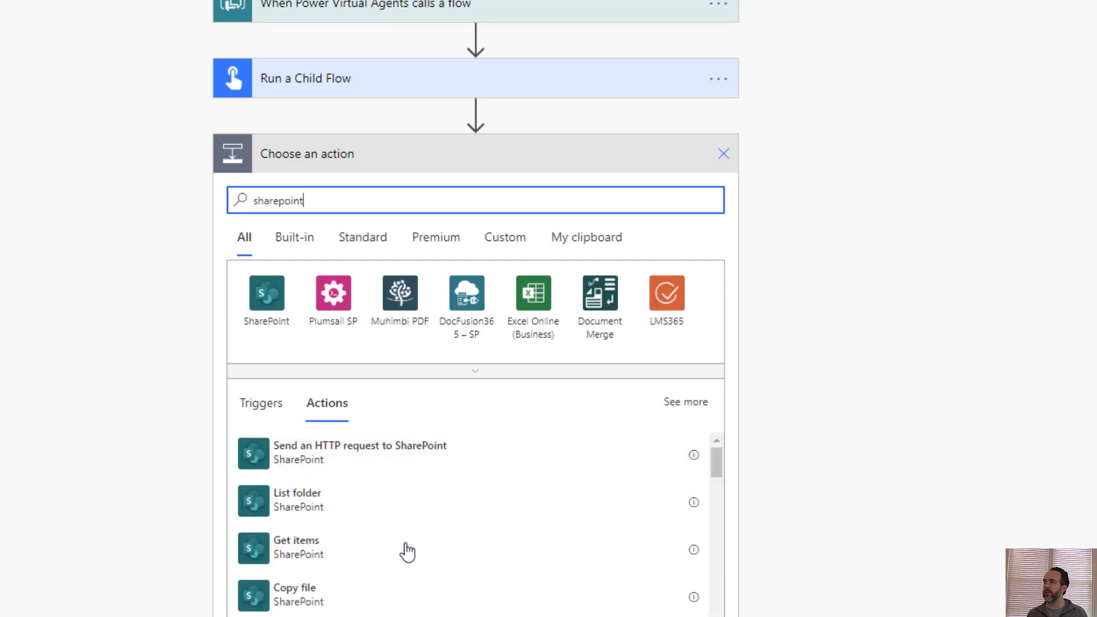
scroll(353, 571, "down", 4)
left_click(326, 560)
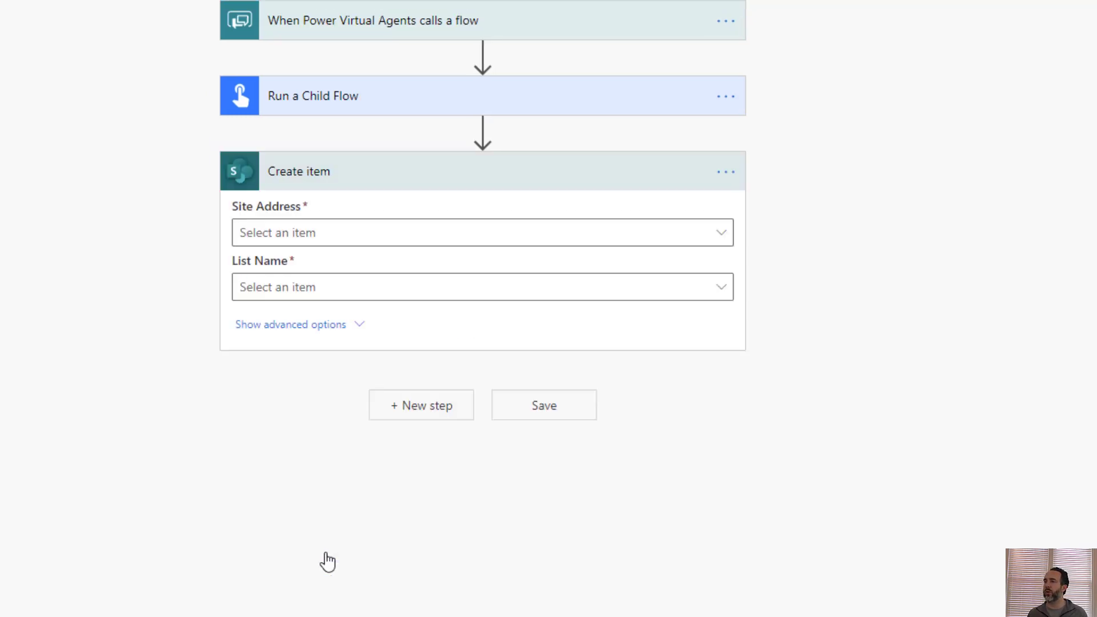
left_click(349, 239)
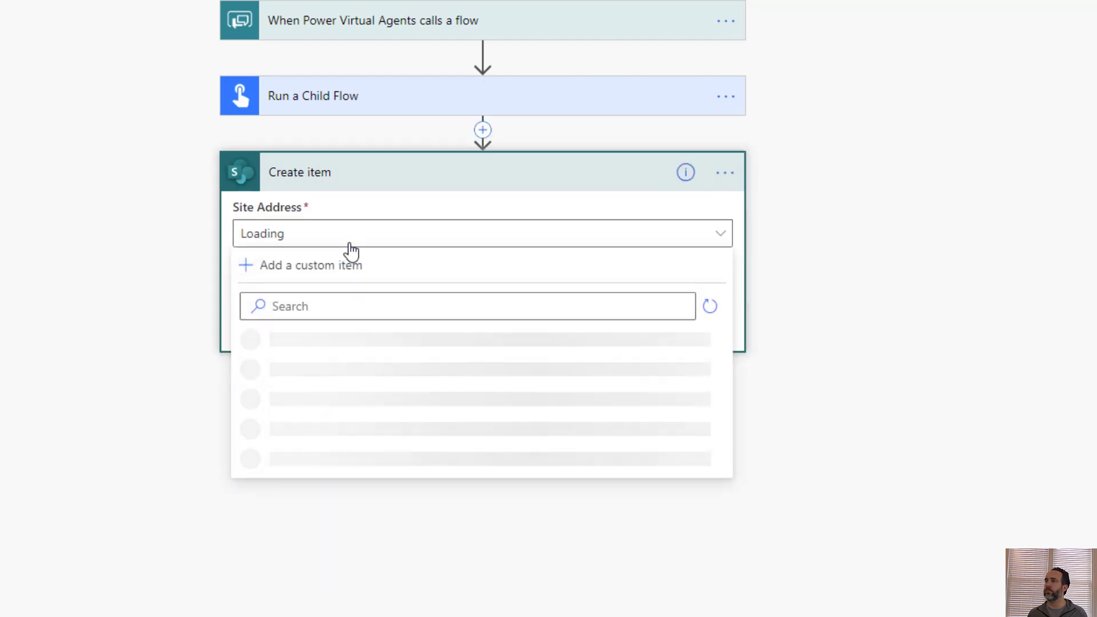
left_click(336, 402)
left_click(376, 295)
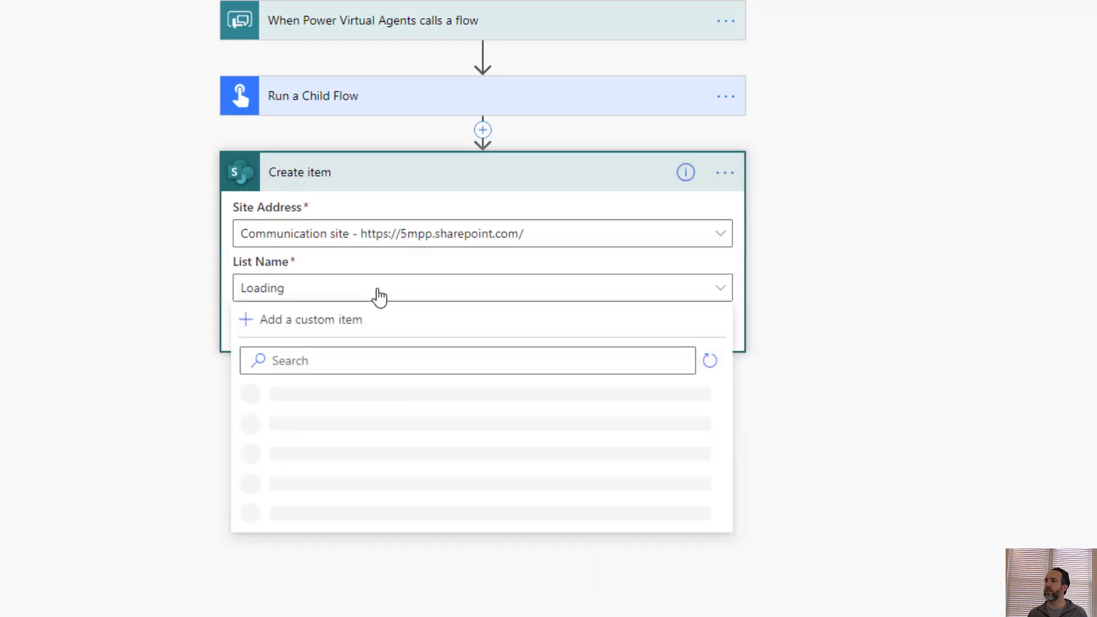
left_click(353, 455)
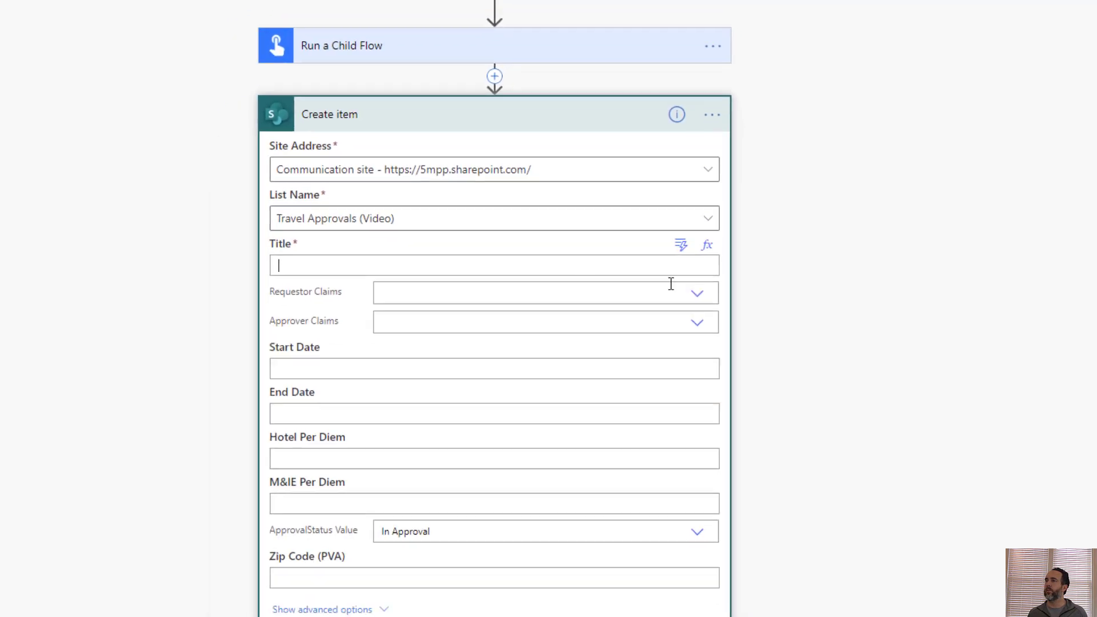
- Set Title to Trip Purpose and Requestor Claims to the custom value User UPN
left_click(676, 219)
scroll(430, 440, "down", 5)
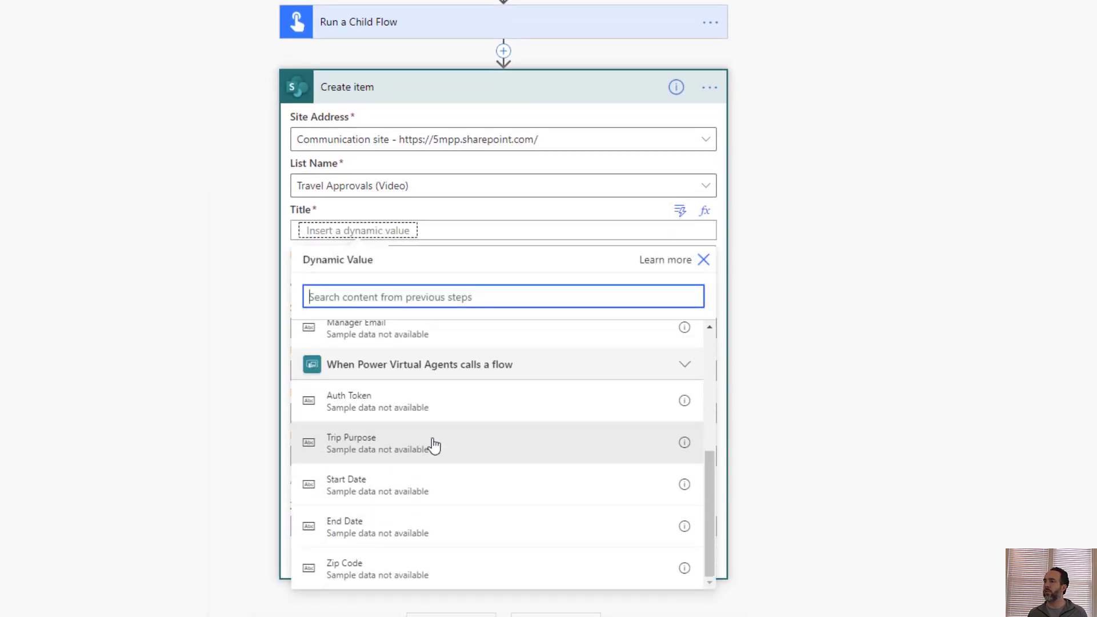
left_click(415, 452)
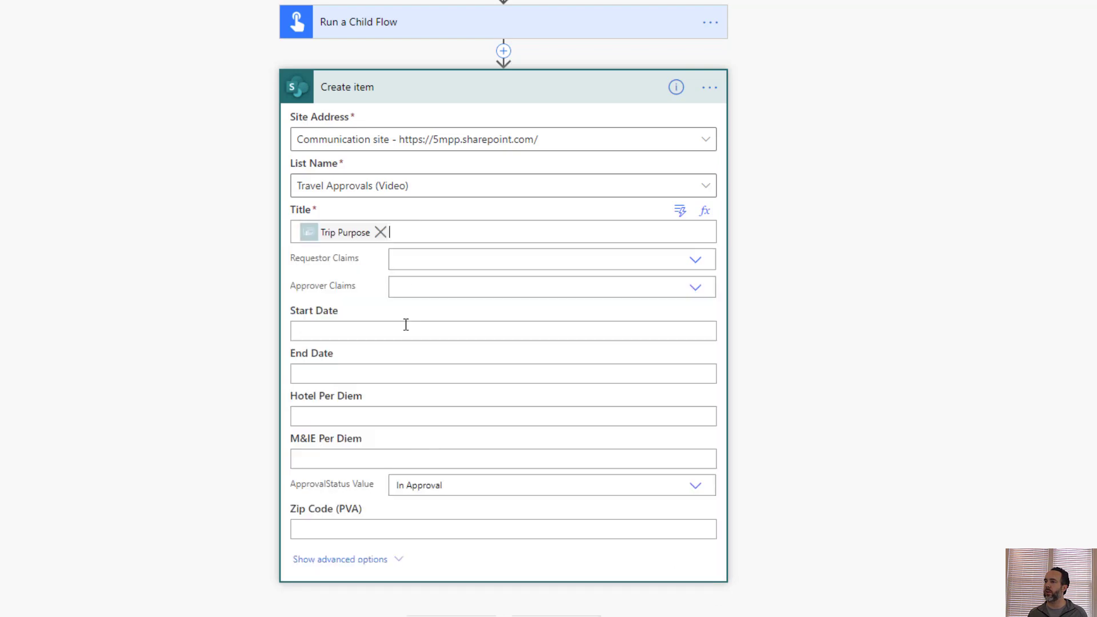
left_click(432, 259)
left_click(423, 301)
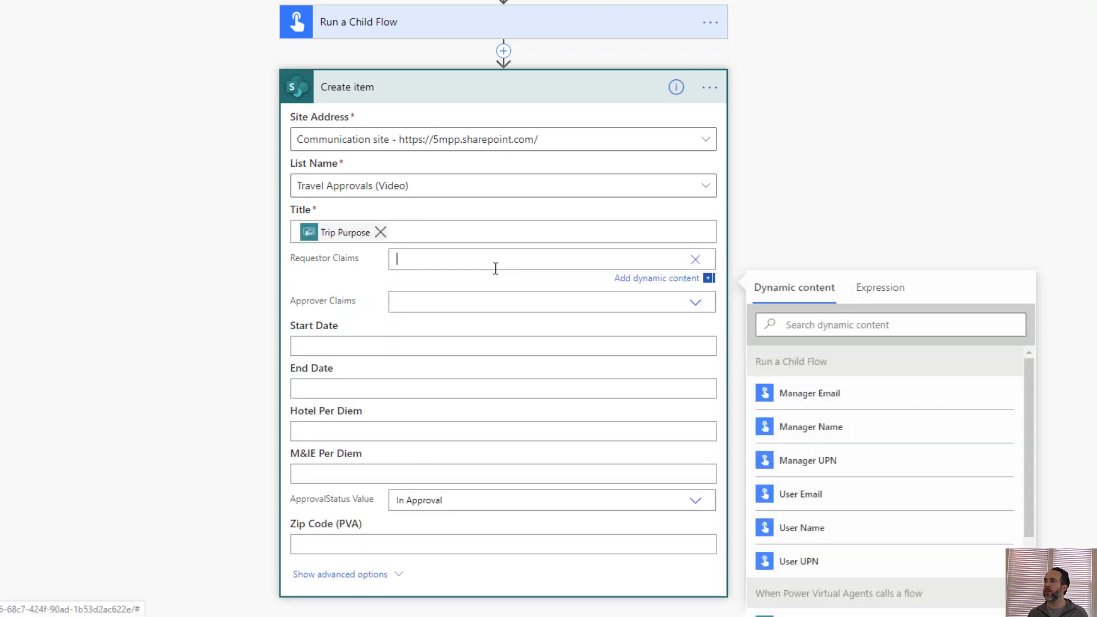
left_click(812, 561)
- Fill the item's Start Date with the bot's Start Date
scroll(442, 371, "down", 1)
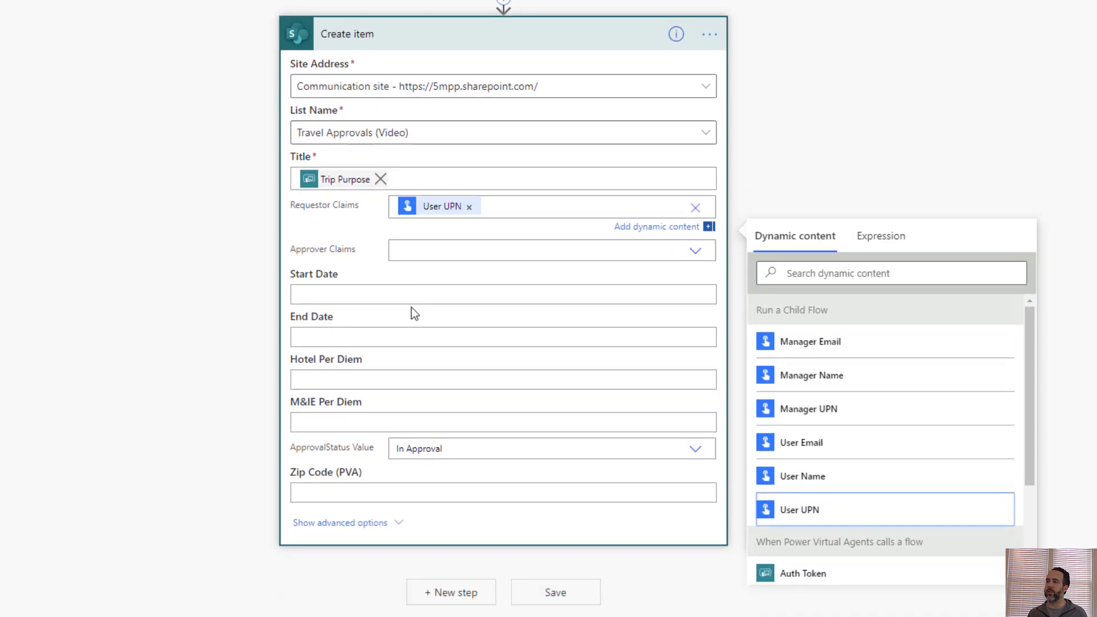
left_click(393, 299)
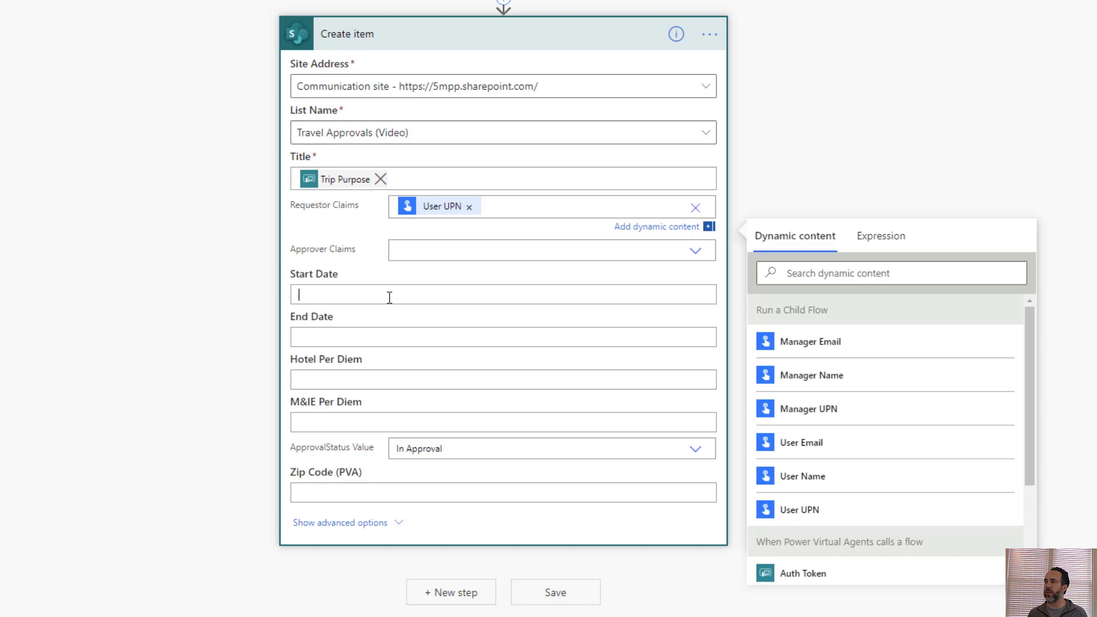
left_click(684, 277)
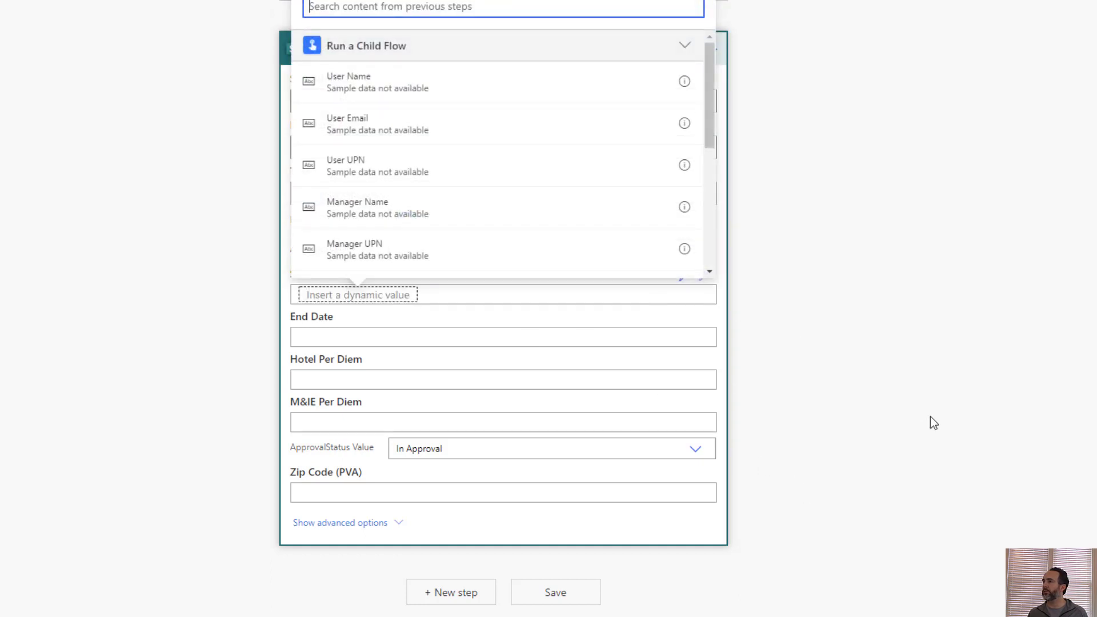
scroll(503, 200, "down", 3)
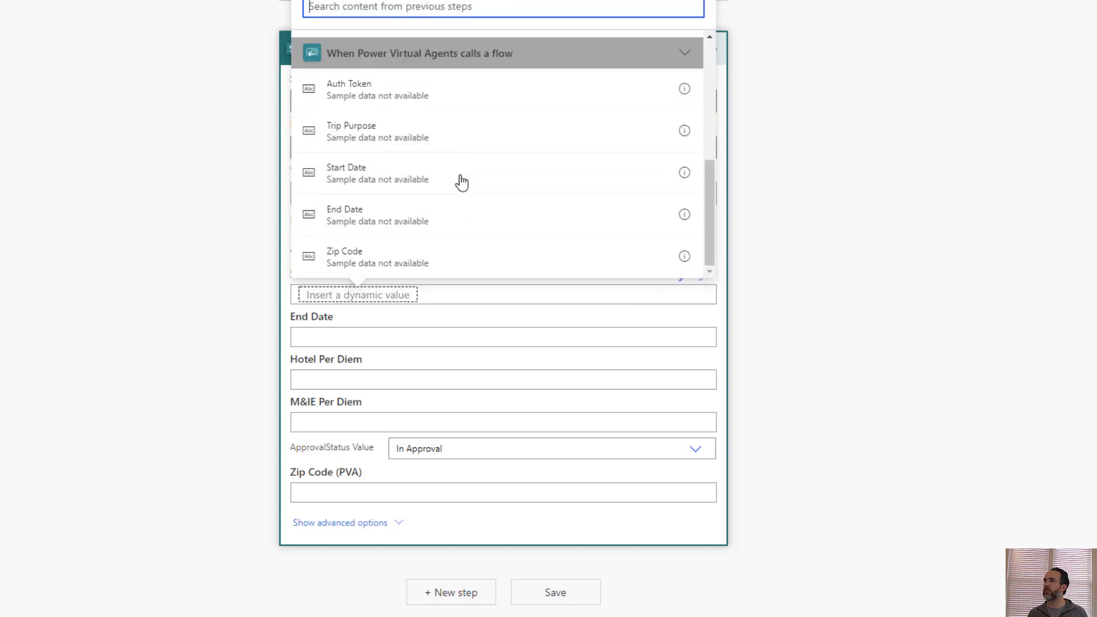
left_click(400, 182)
- Fill End Date with the bot's End Date and Zip Code (PVA) with its Zip Code
left_click(439, 337)
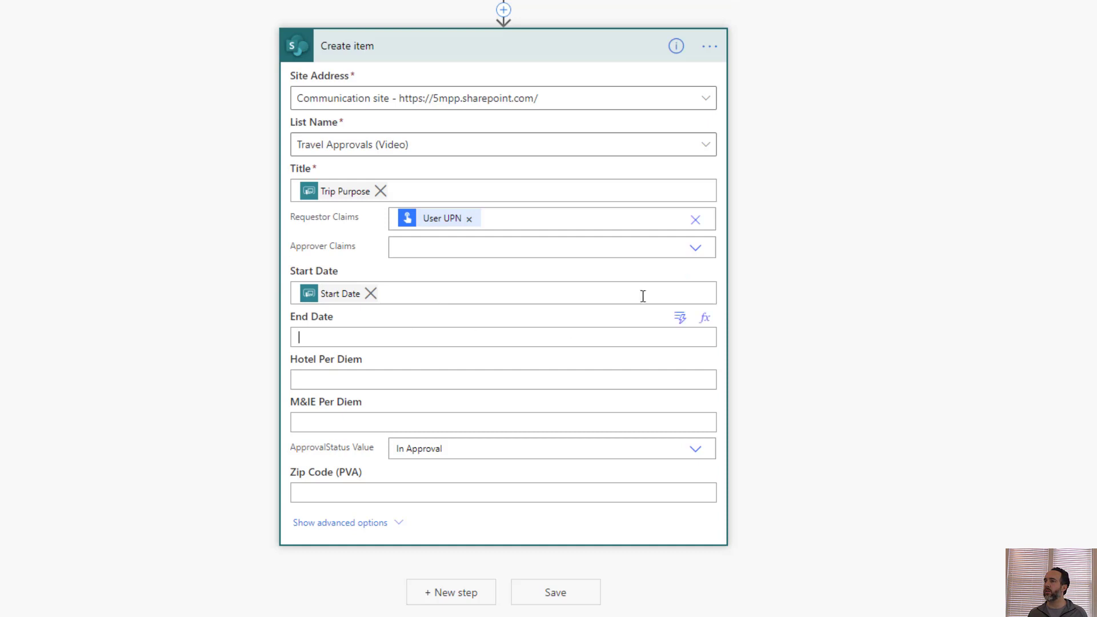
left_click(679, 317)
scroll(398, 175, "down", 1)
scroll(394, 180, "down", 1)
scroll(394, 179, "up", 2)
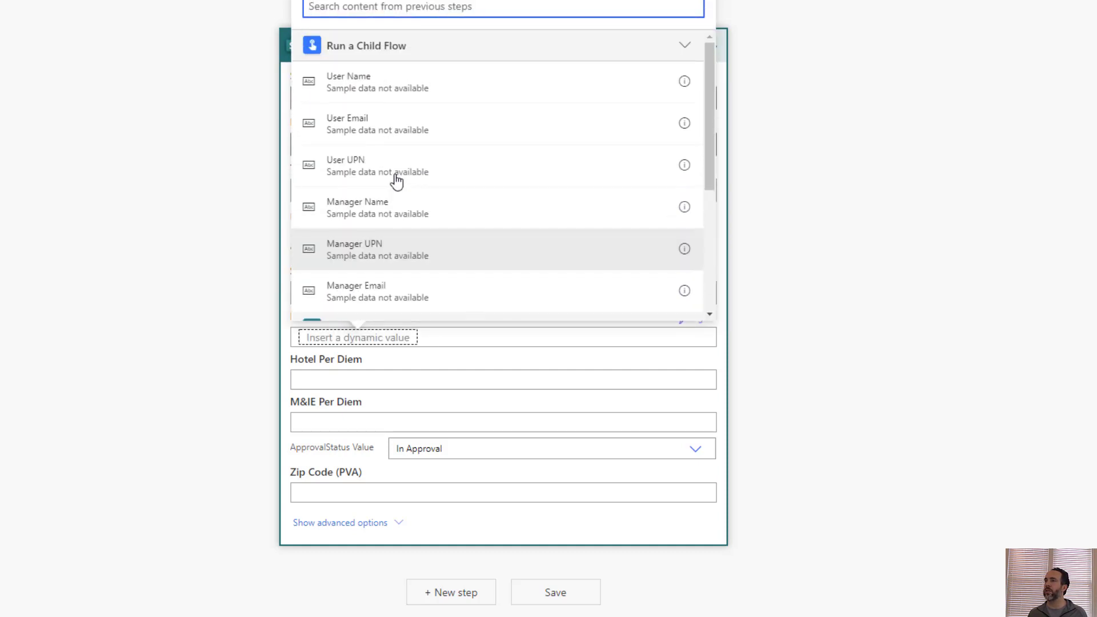
scroll(385, 208, "down", 4)
left_click(379, 259)
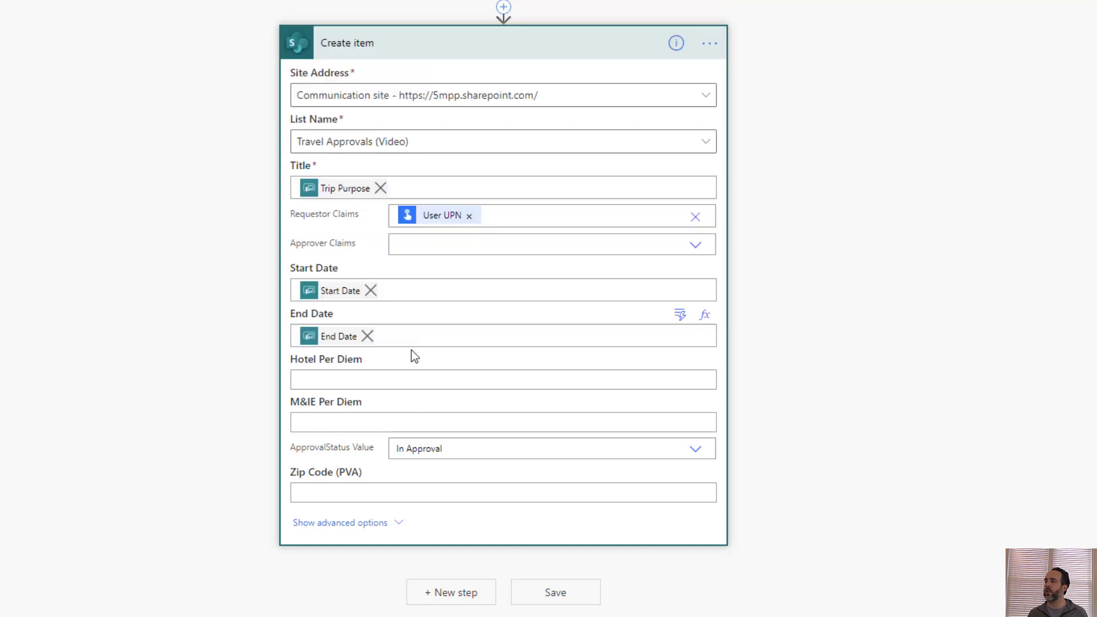
left_click(367, 492)
left_click(683, 474)
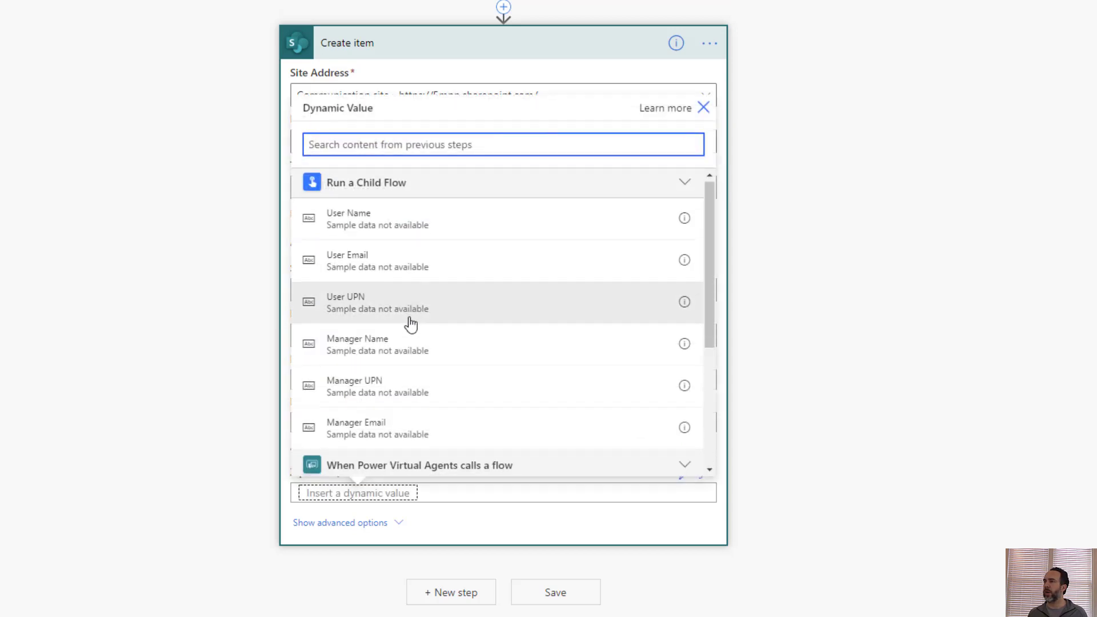
scroll(406, 321, "down", 3)
left_click(394, 446)
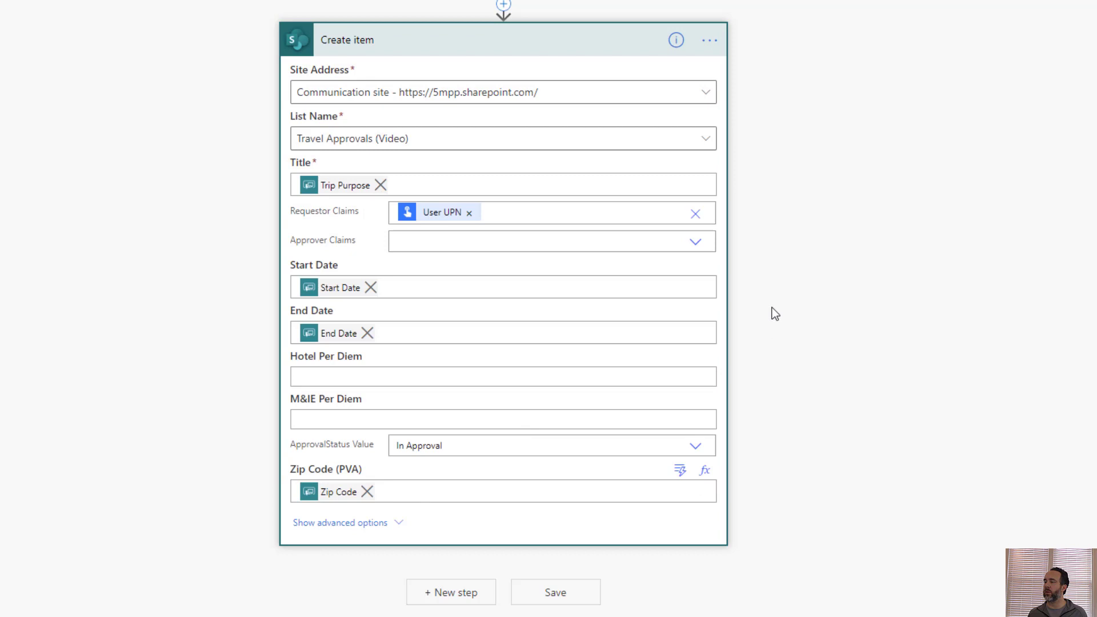
- Add a Return value(s) to Power Virtual Agents step with text outputs User Name and Manager Name
left_click(443, 589)
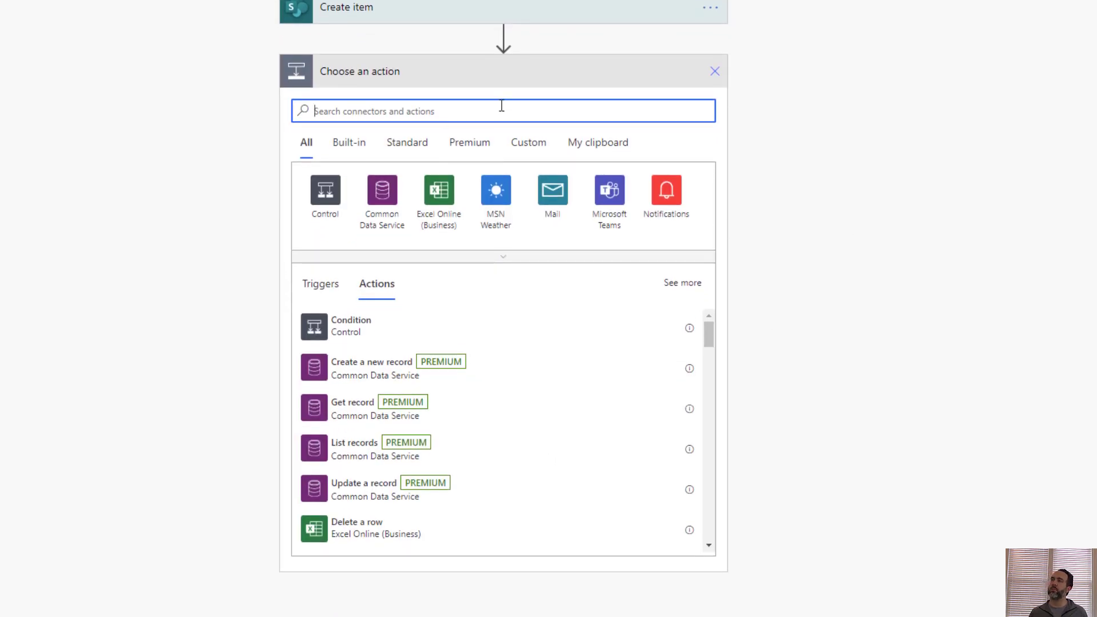
type("power")
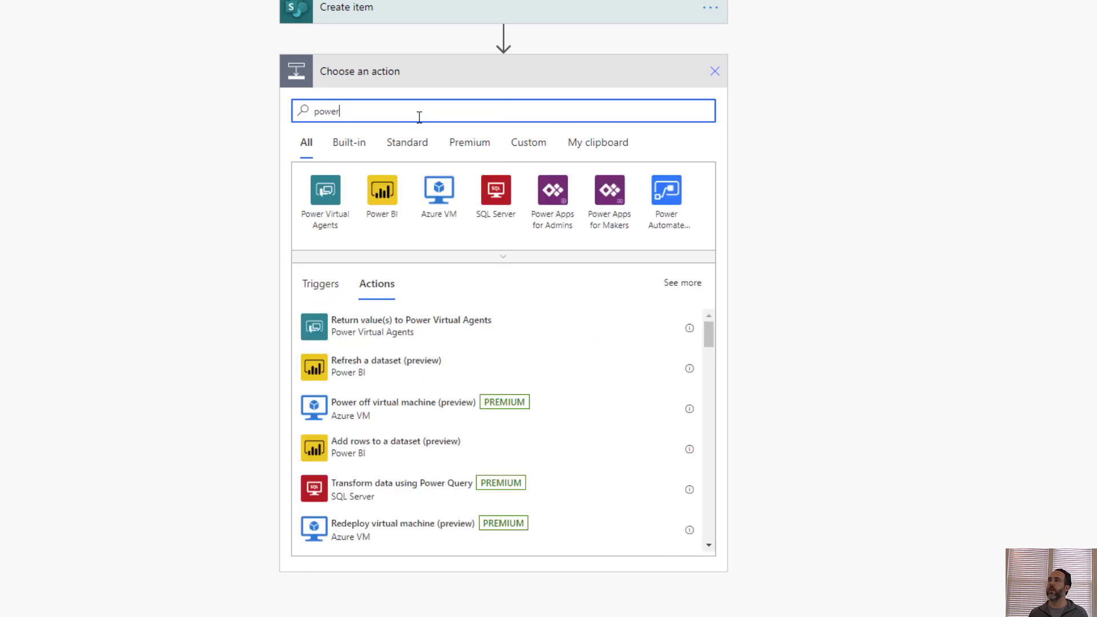
left_click(404, 320)
left_click(320, 193)
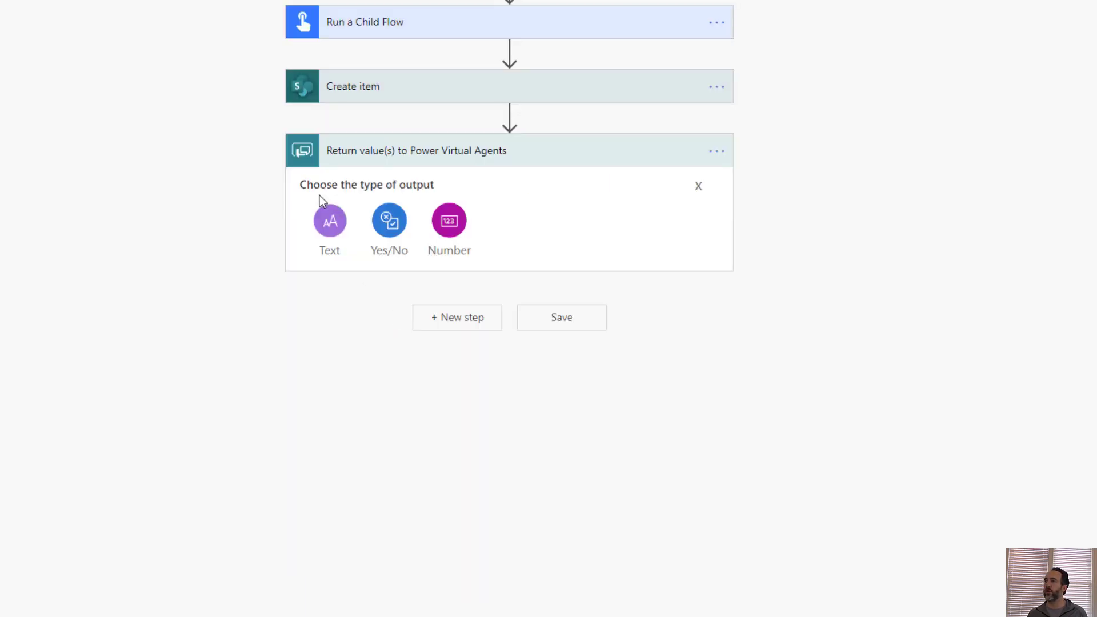
left_click(331, 221)
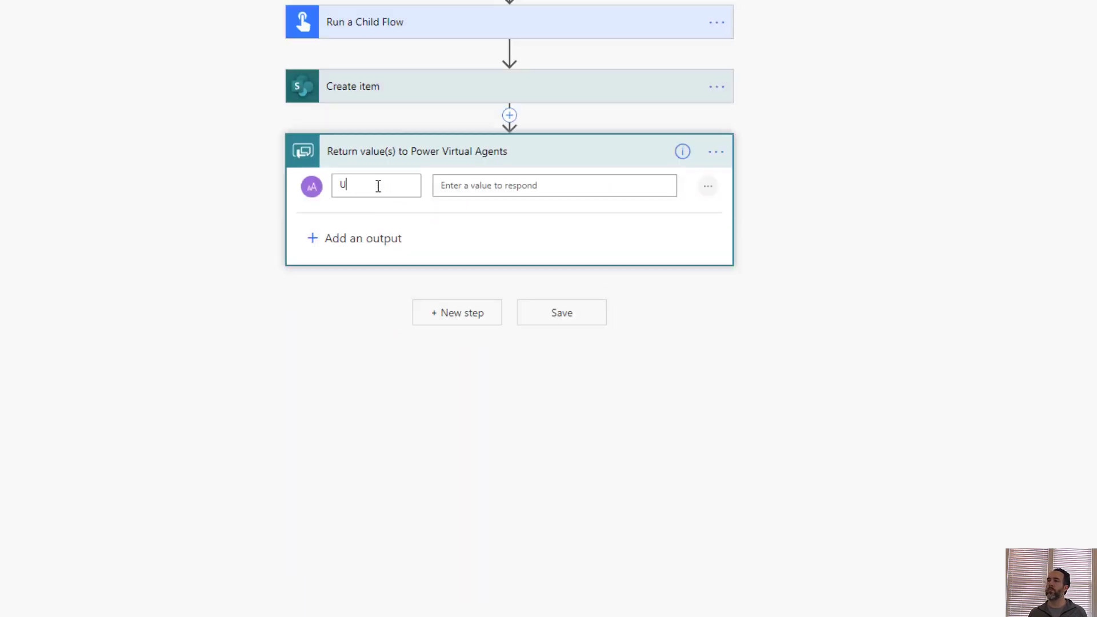
left_click(361, 245)
left_click(336, 273)
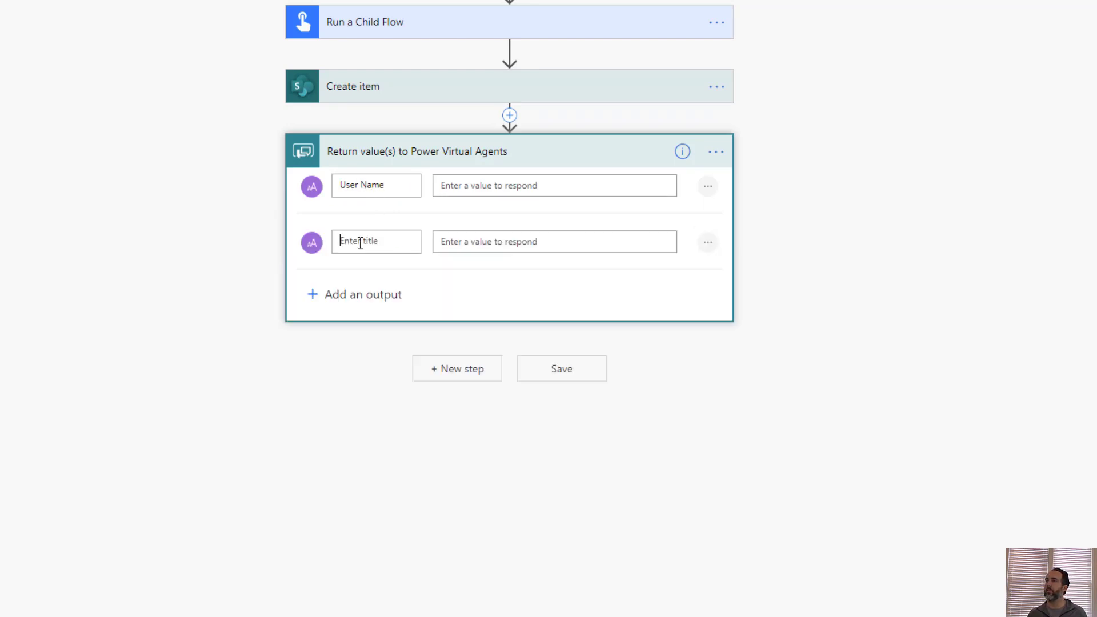
key("BackSpace")
type("ame")
- Set the outputs to the child flow's User Name and Manager Name
left_click(595, 186)
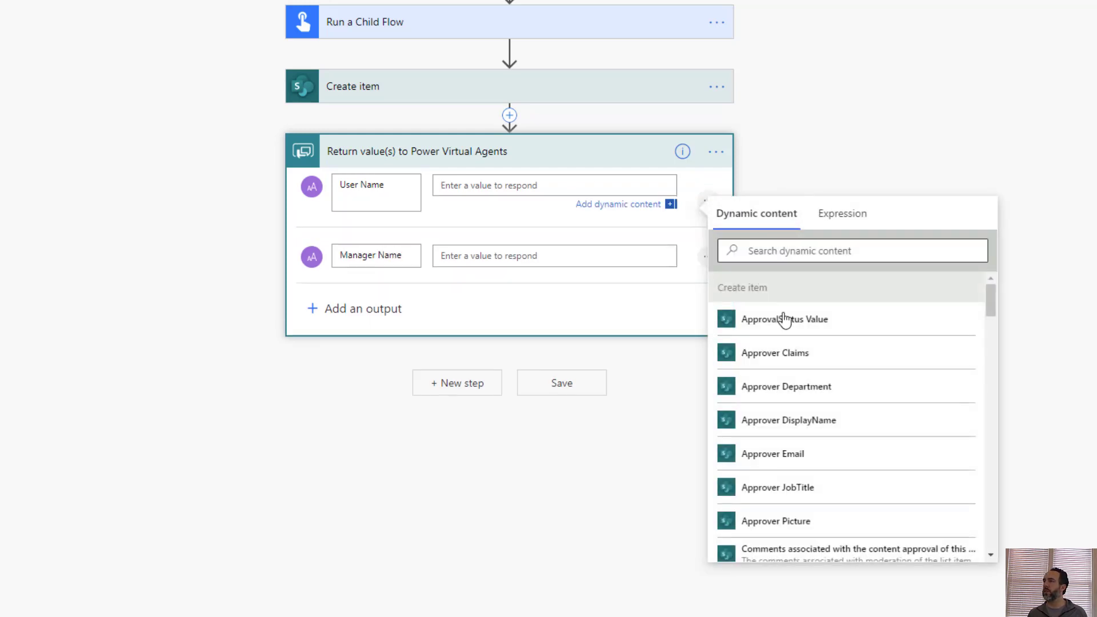
scroll(784, 320, "down", 20)
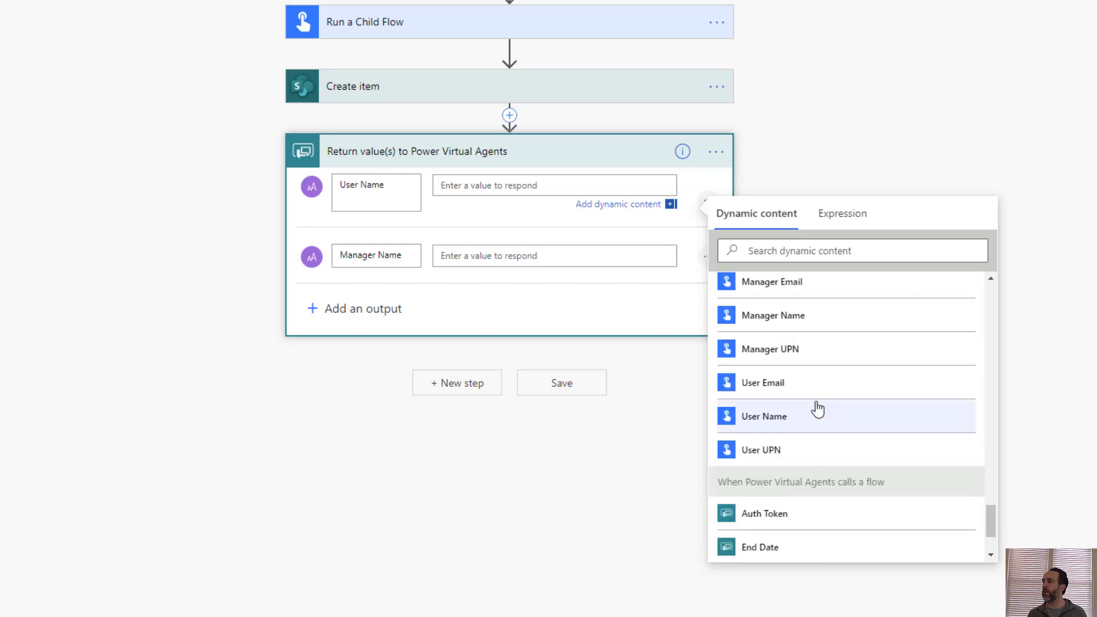
scroll(818, 410, "up", 1)
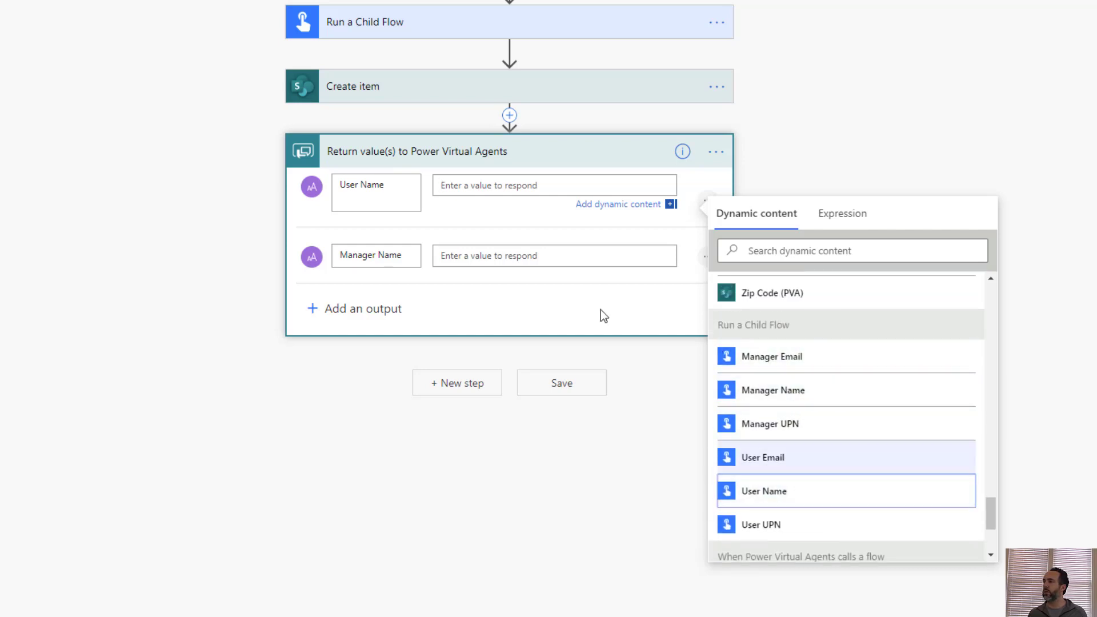
left_click(534, 258)
scroll(789, 422, "down", 10)
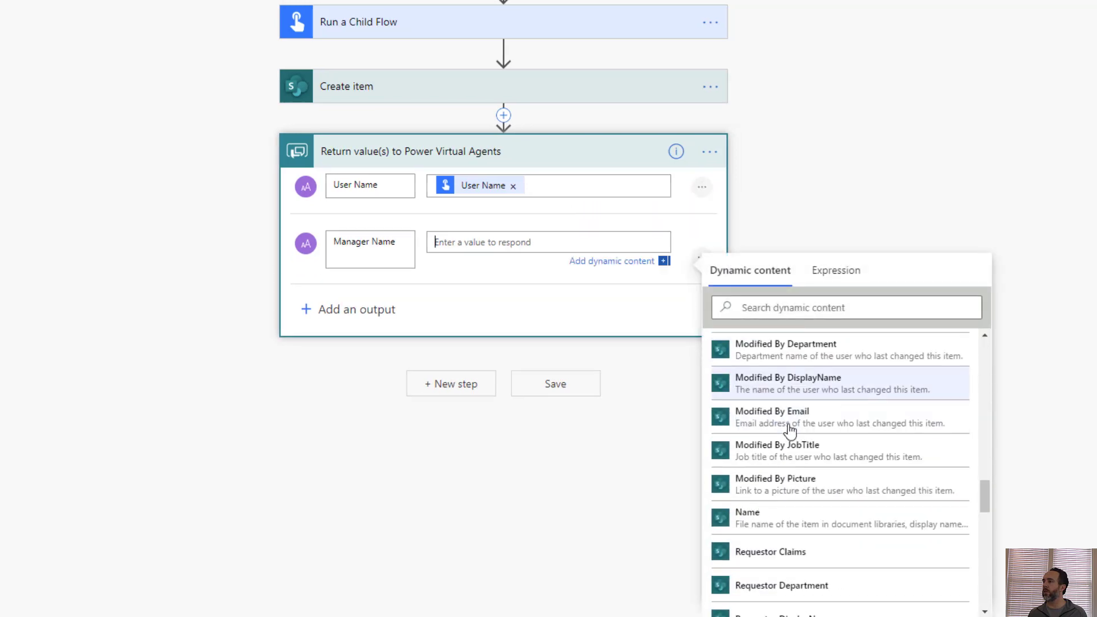
scroll(778, 429, "up", 8)
left_click(790, 383)
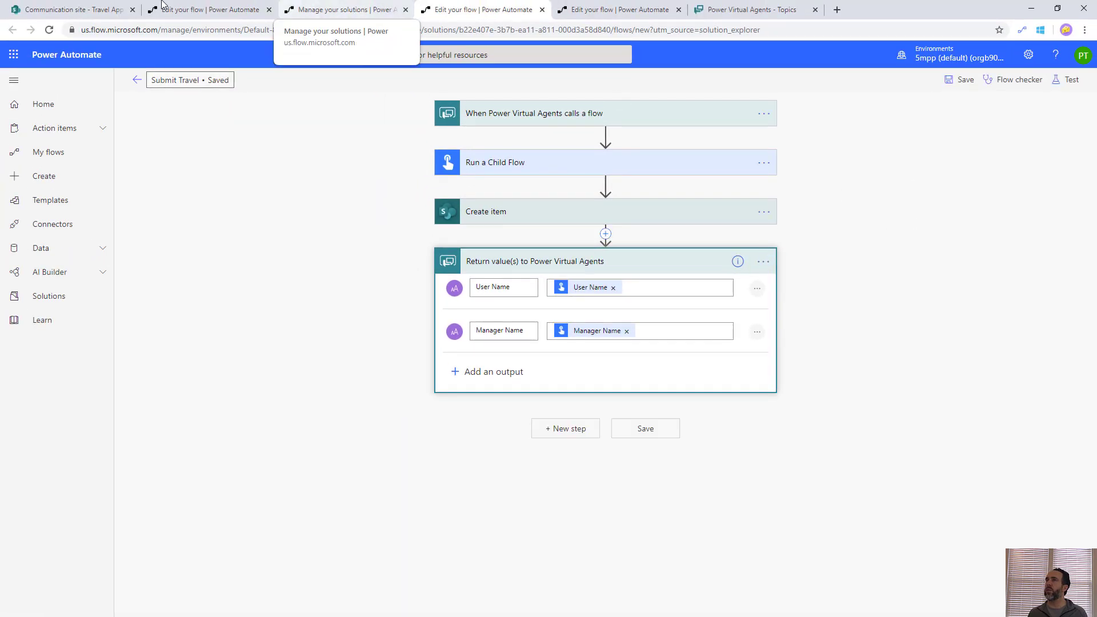
- Make the Yes condition in the Submit Travel topic call the Submit Travel flow
left_click(748, 10)
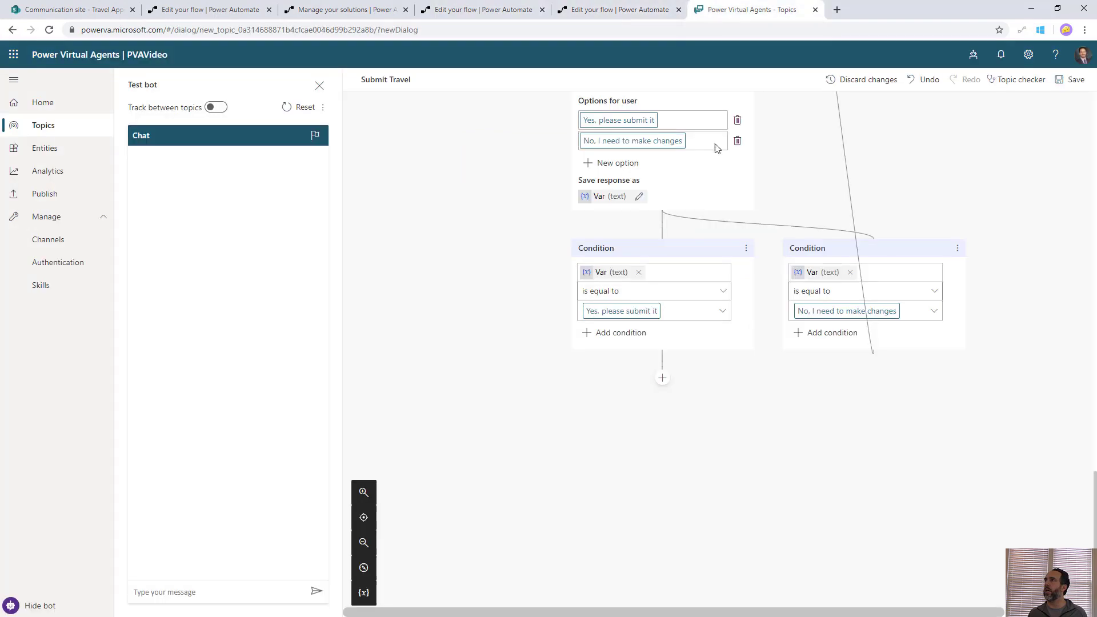
left_click(662, 374)
left_click(642, 401)
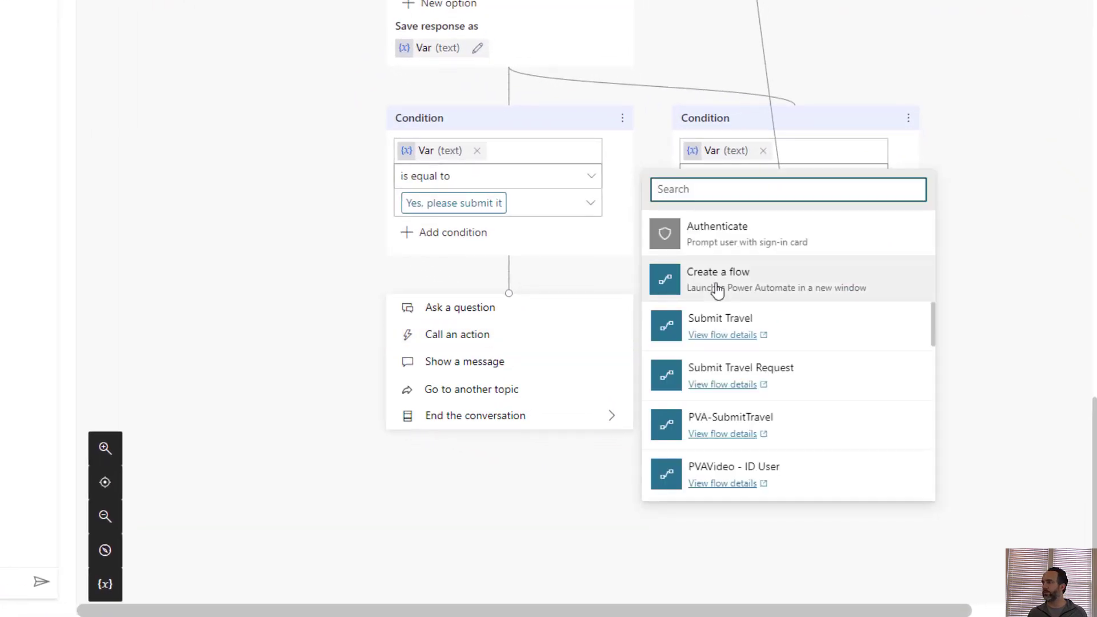
left_click(807, 328)
- Map bot.AuthToken, vTripPurpose, vStartDate, vReturnDate and vDestinationZip to the flow's inputs
scroll(602, 392, "down", 5)
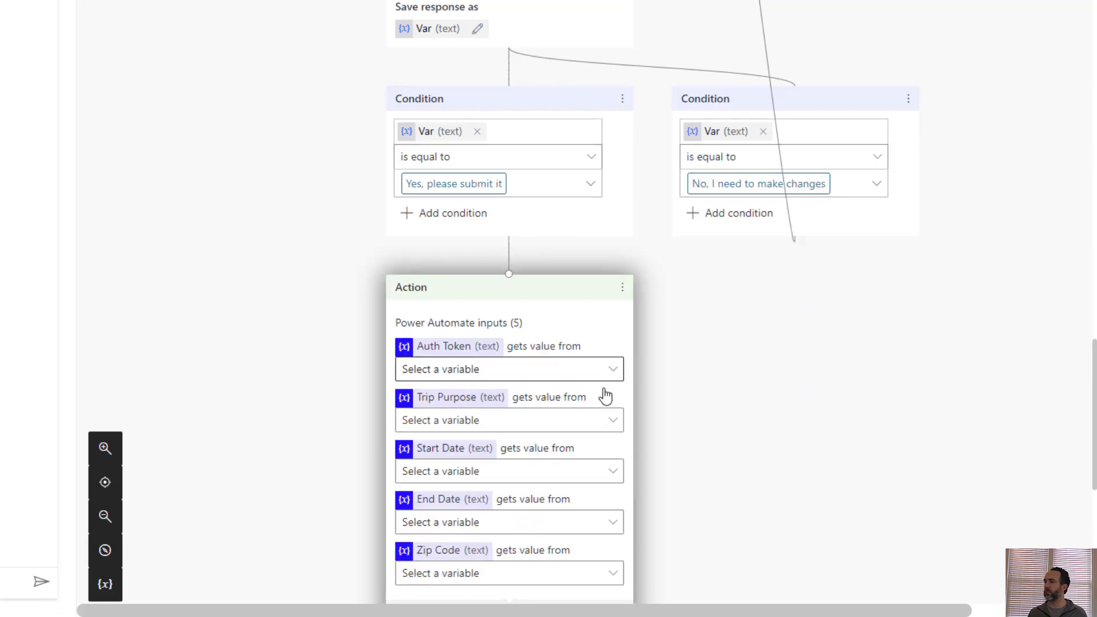
left_click(475, 83)
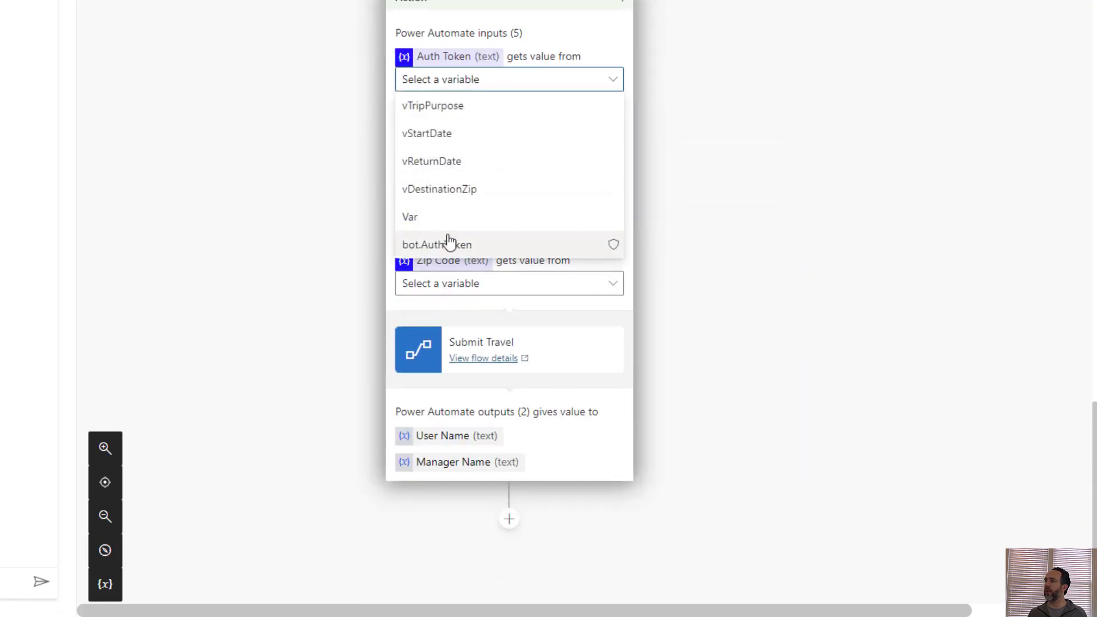
left_click(447, 243)
left_click(464, 128)
left_click(473, 163)
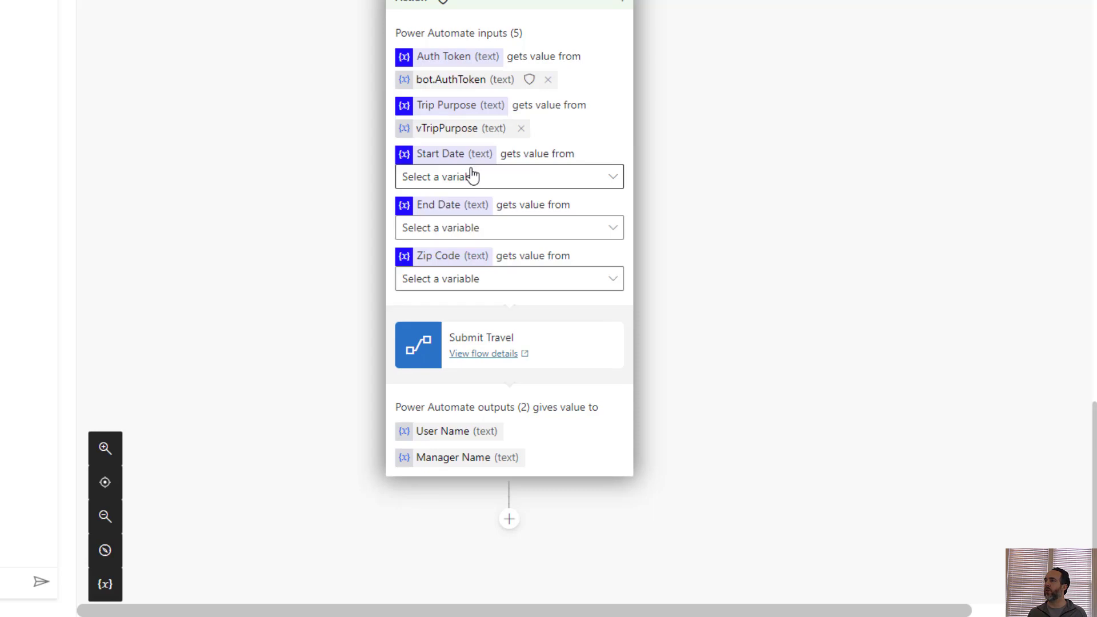
left_click(473, 175)
left_click(465, 231)
left_click(479, 225)
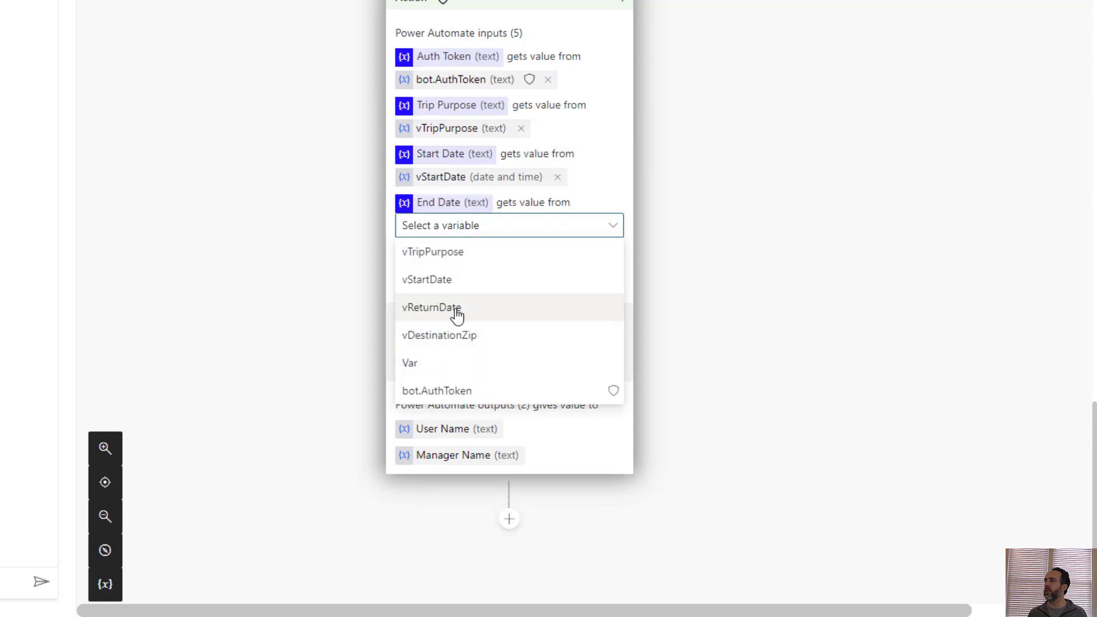
left_click(456, 311)
left_click(473, 276)
left_click(462, 384)
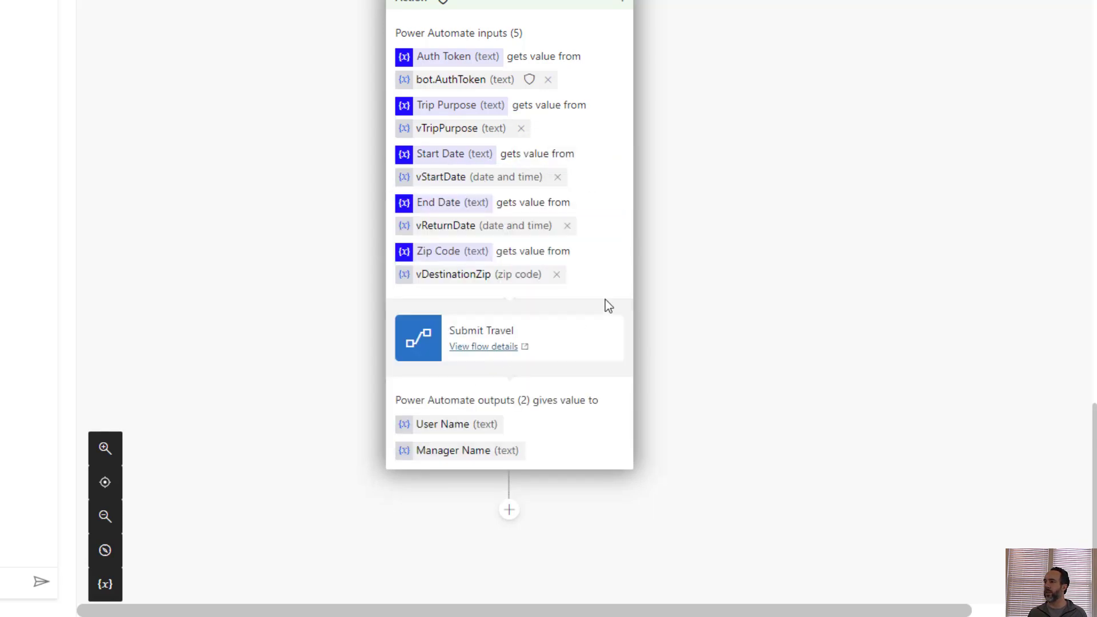
scroll(640, 274, "down", 4)
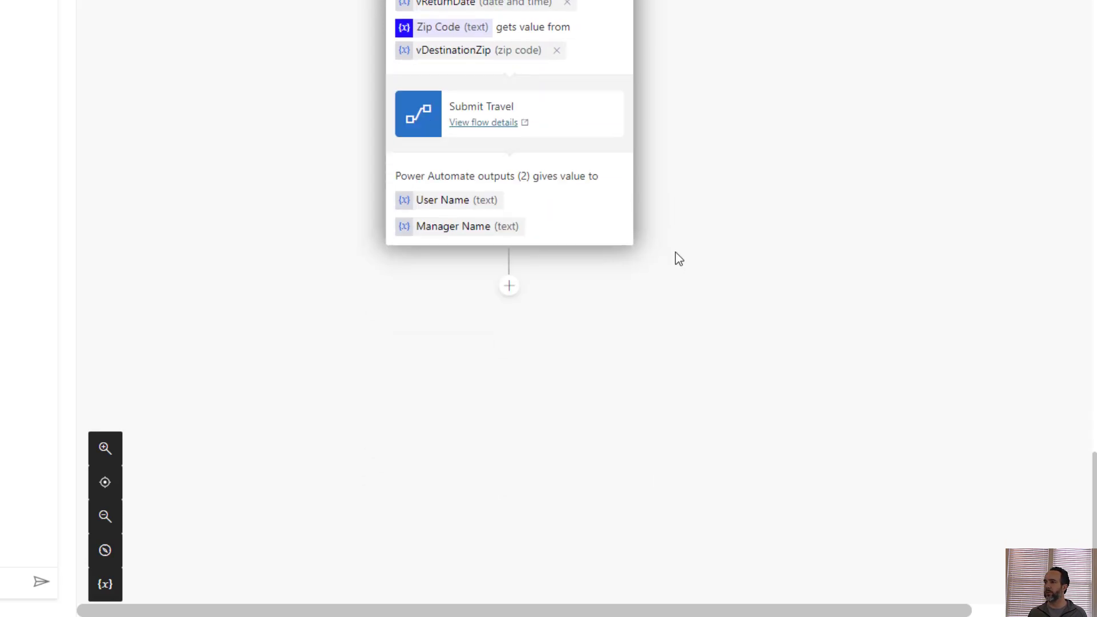
- Add a message after the flow: '{User Name}, your request has been submitted for approval by {Manager Name}'
left_click(509, 284)
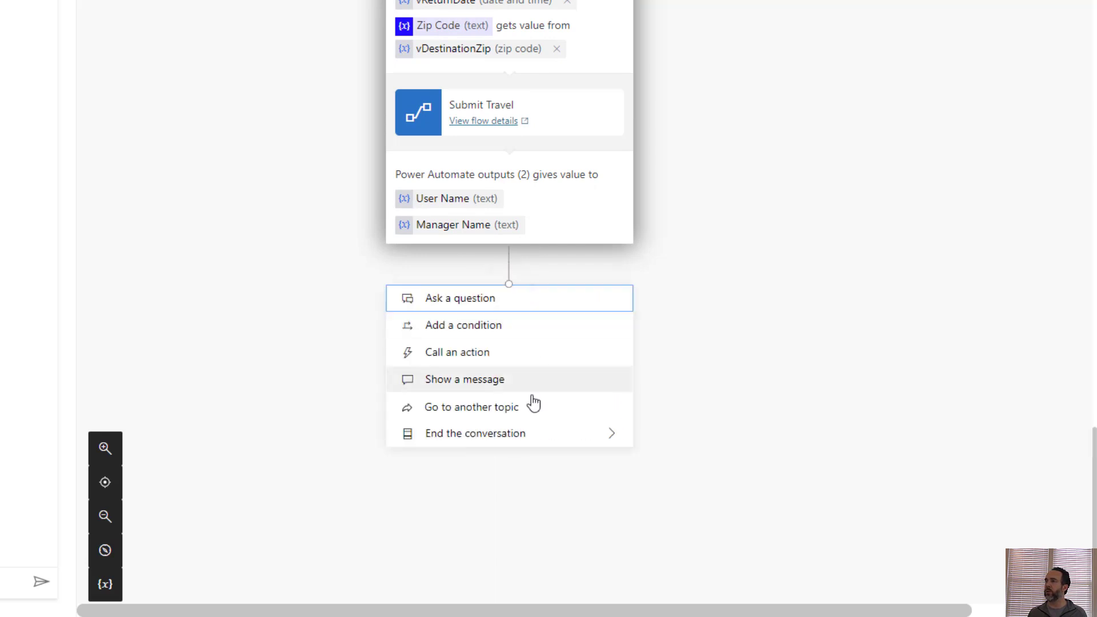
left_click(458, 381)
left_click(567, 303)
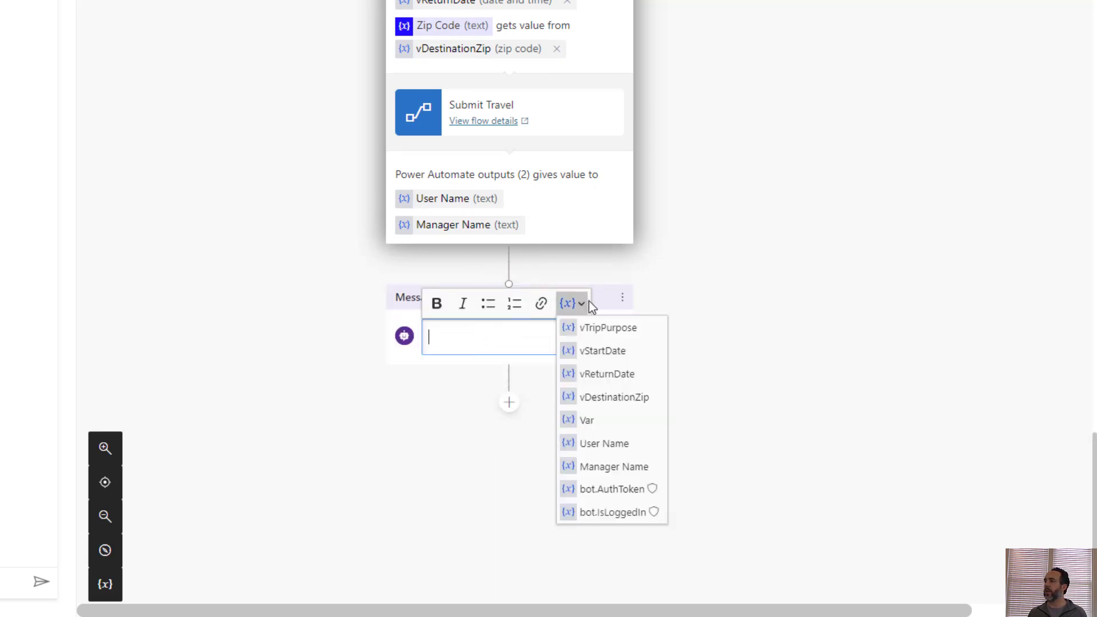
left_click(610, 444)
type(", your request ha")
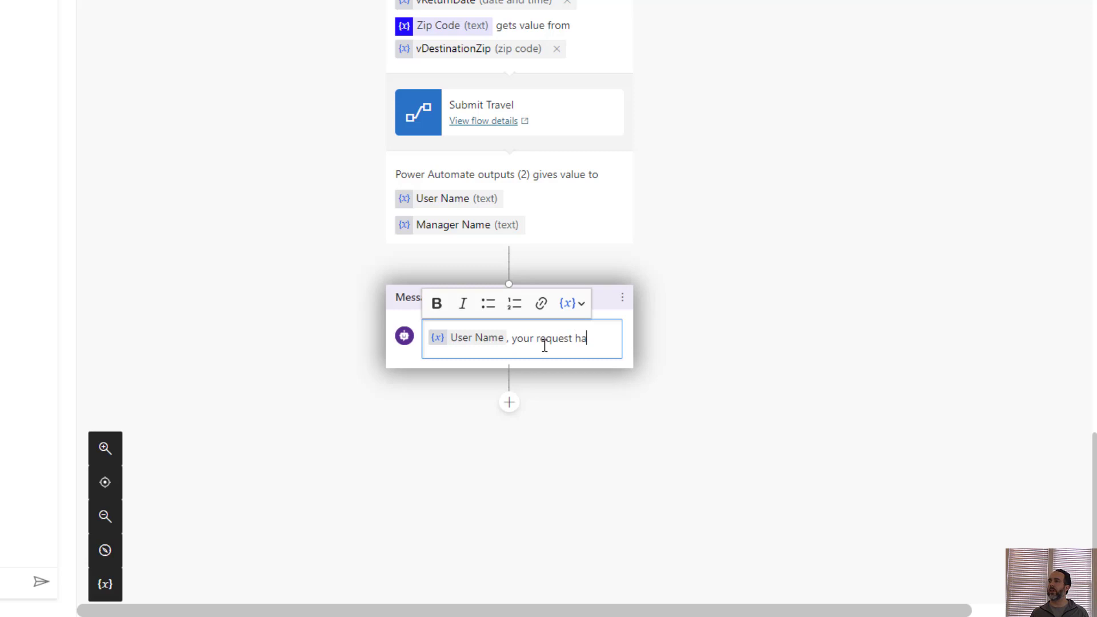
type("s been submitted")
key("BackSpace")
type("s been submit")
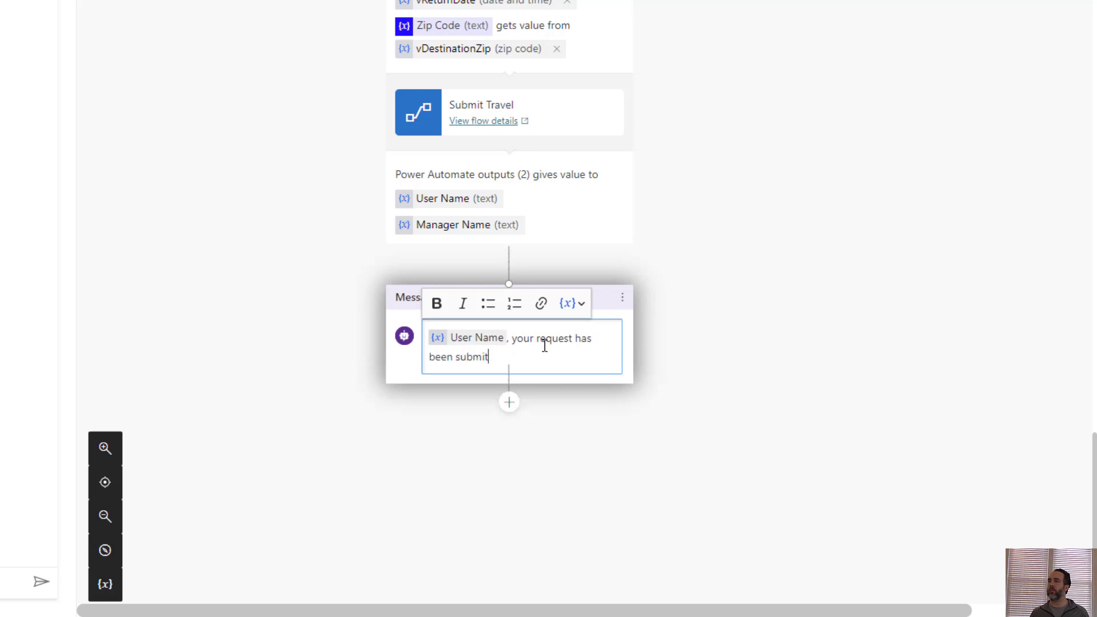
type("ted for approval by")
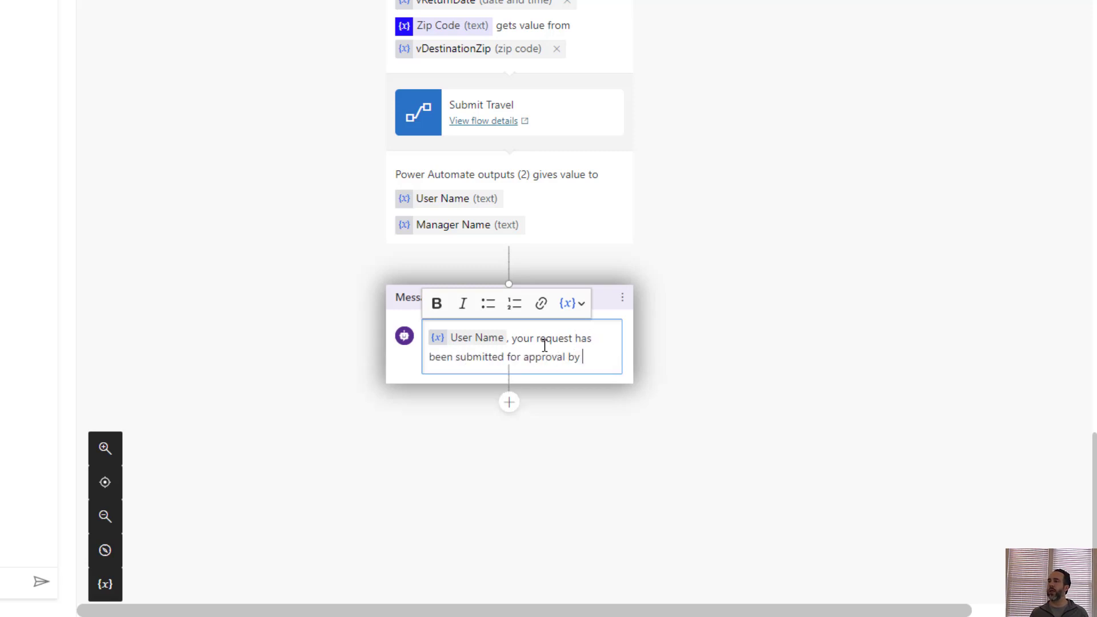
left_click(570, 303)
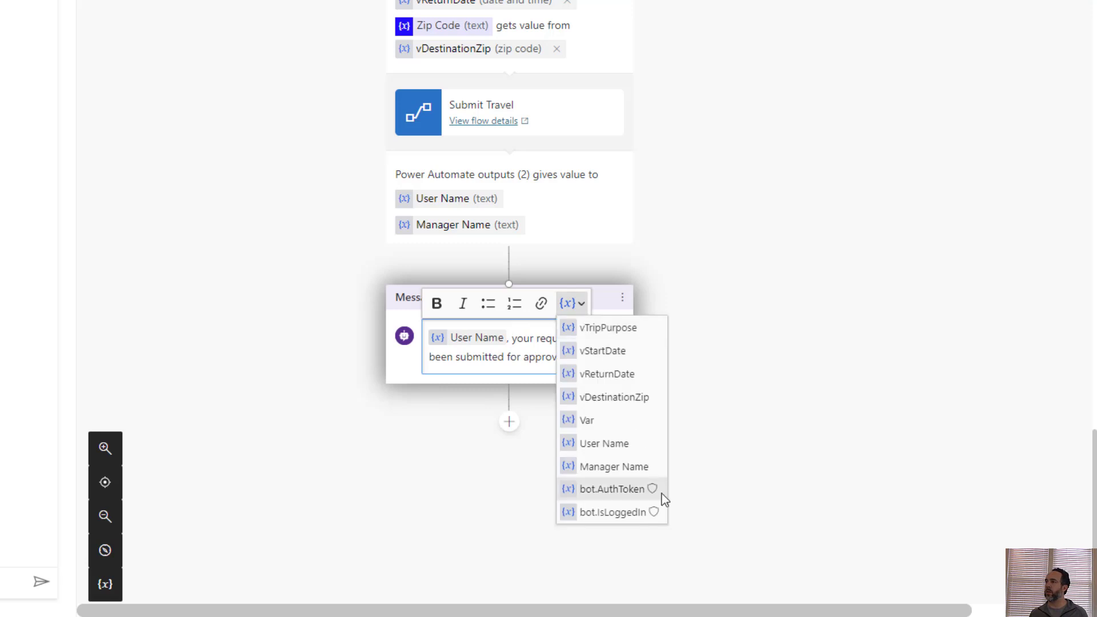
left_click(633, 467)
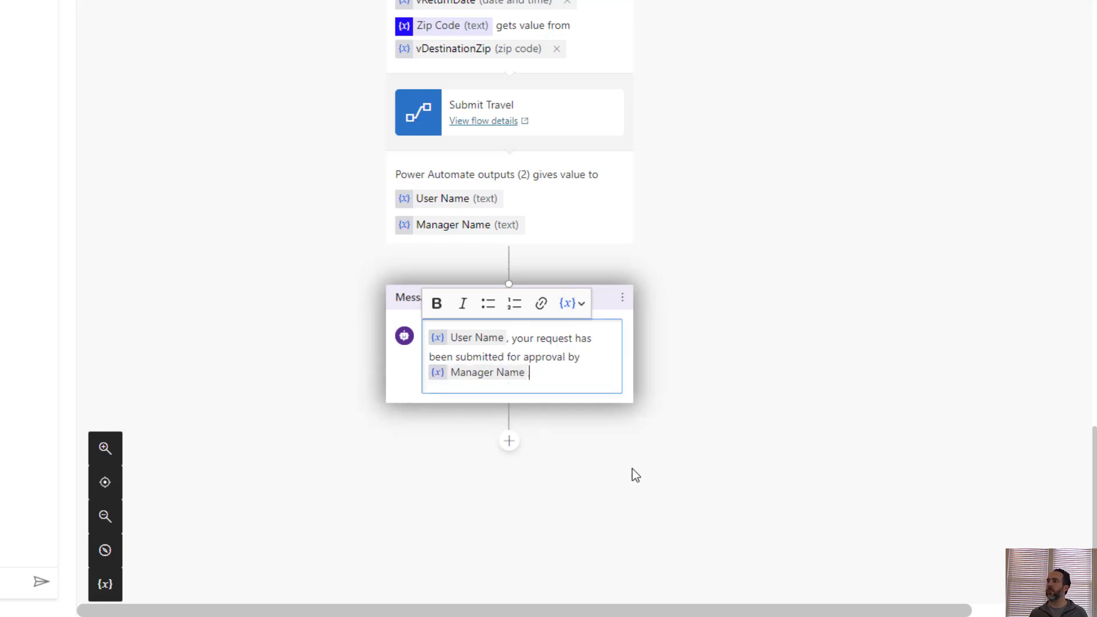
- Add an End the conversation step after the message and save the topic
left_click(509, 441)
scroll(537, 512, "down", 5)
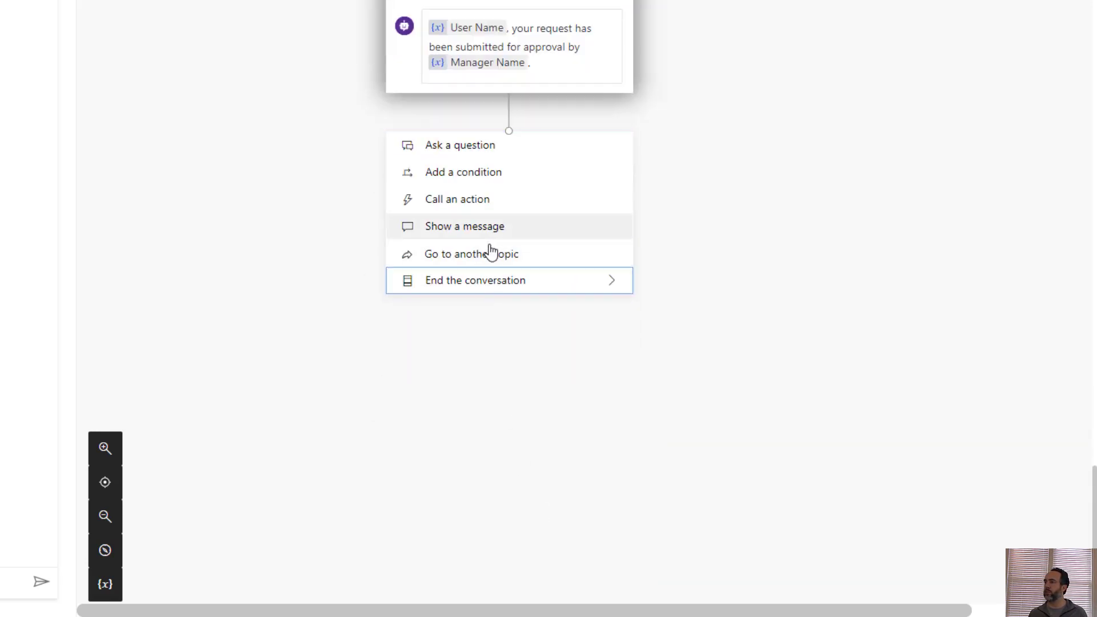
mouse_move(600, 280)
left_click(707, 291)
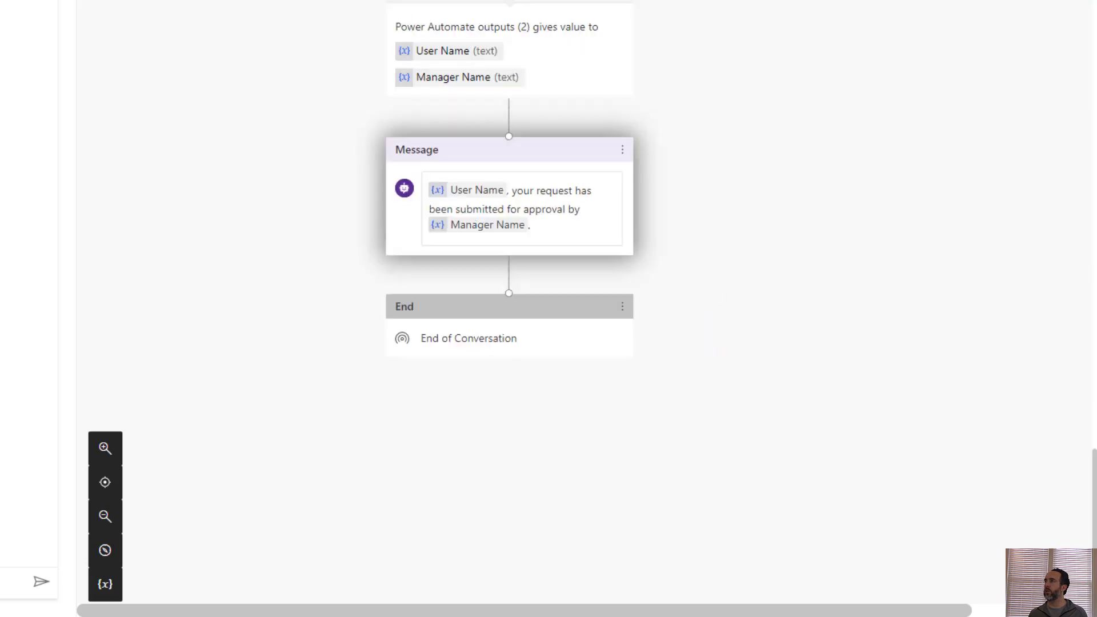
left_click(1073, 98)
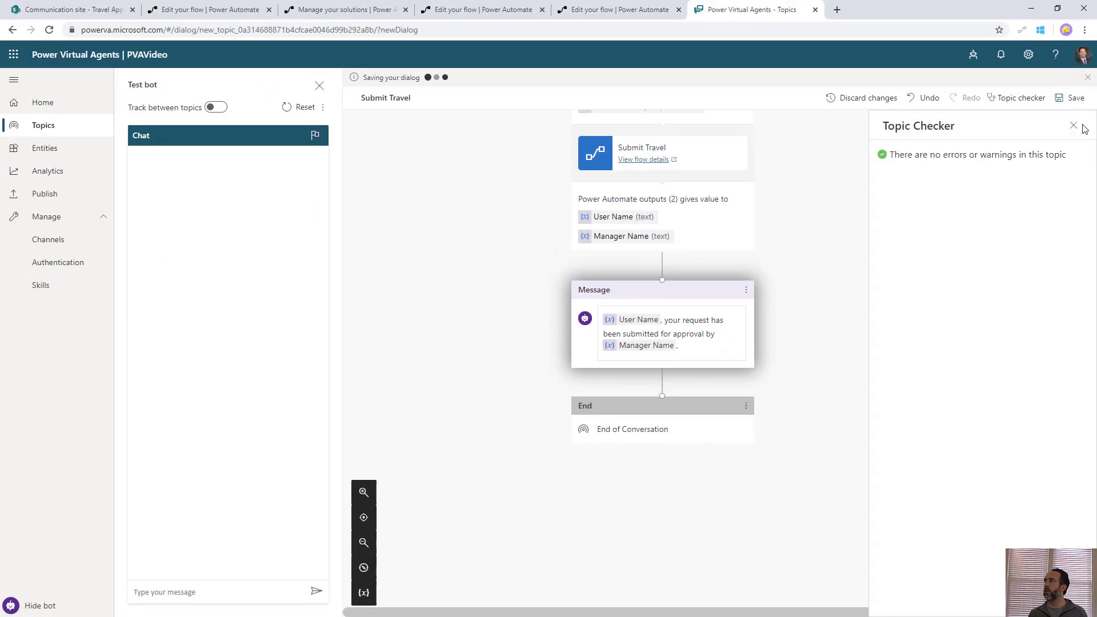
- Close Topic Checker and send 'I need to travel' in the test bot
left_click(1074, 127)
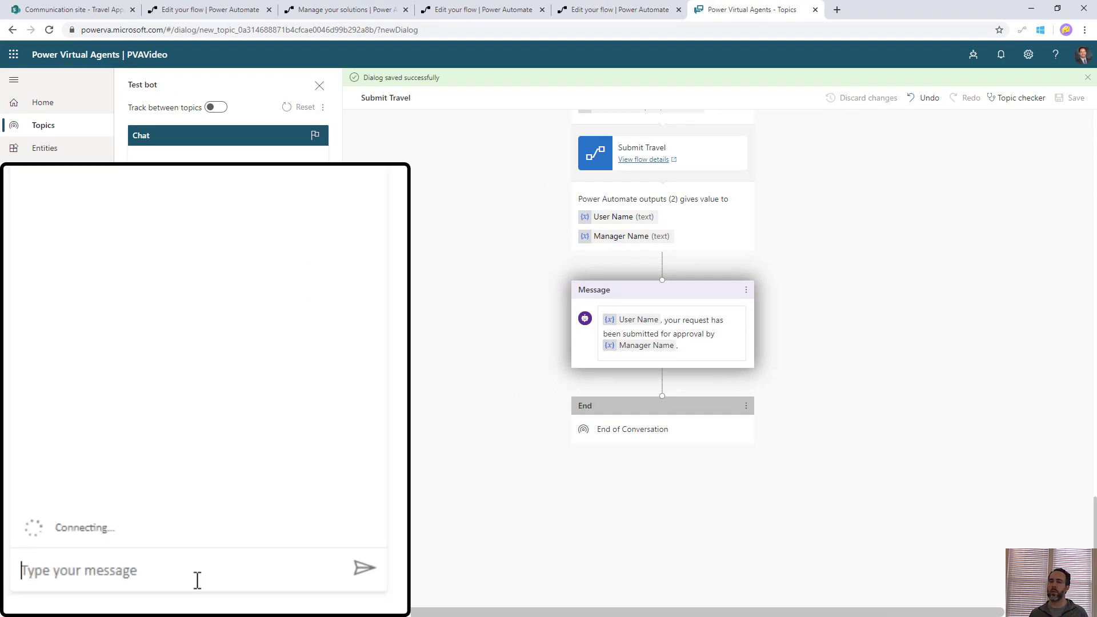
type("I need to")
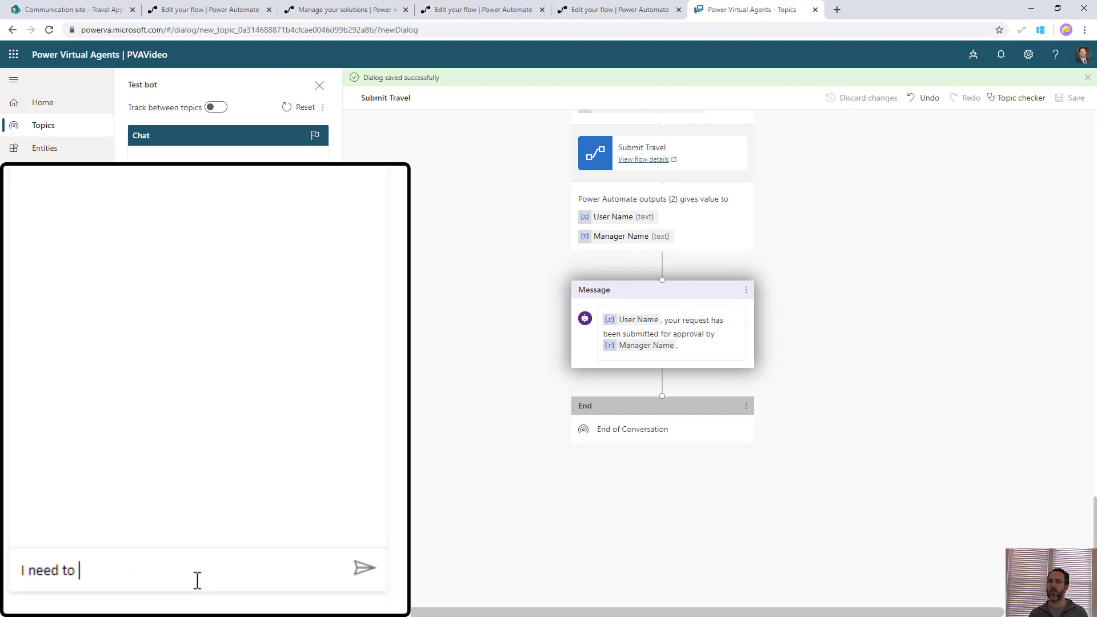
type(" travel")
key("Return")
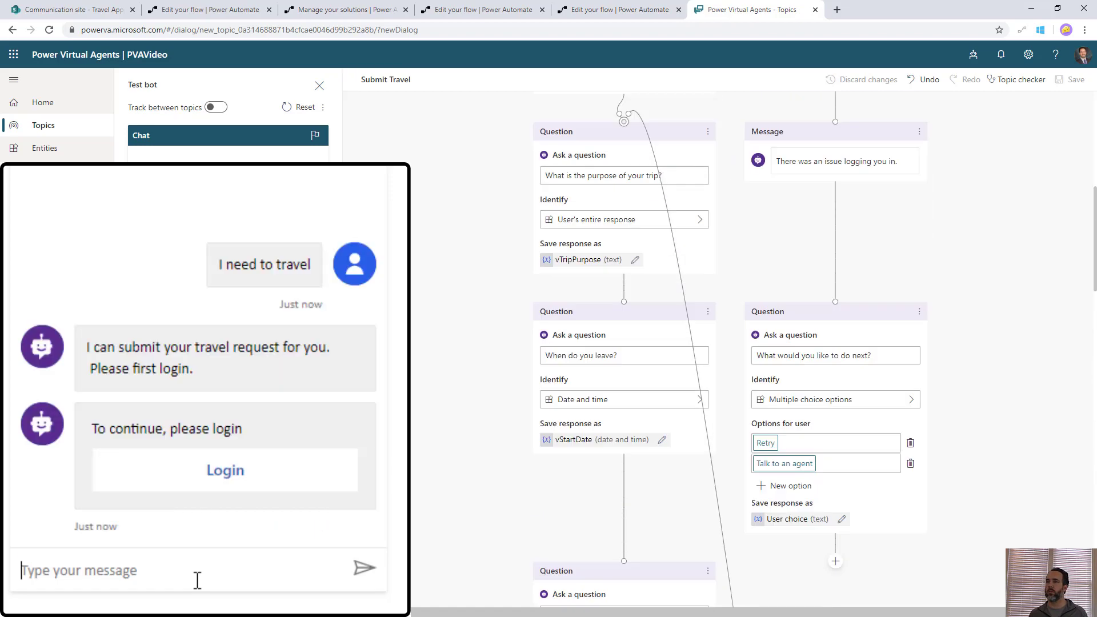
- Sign in from the test chat and send the pasted validation code
left_click(223, 472)
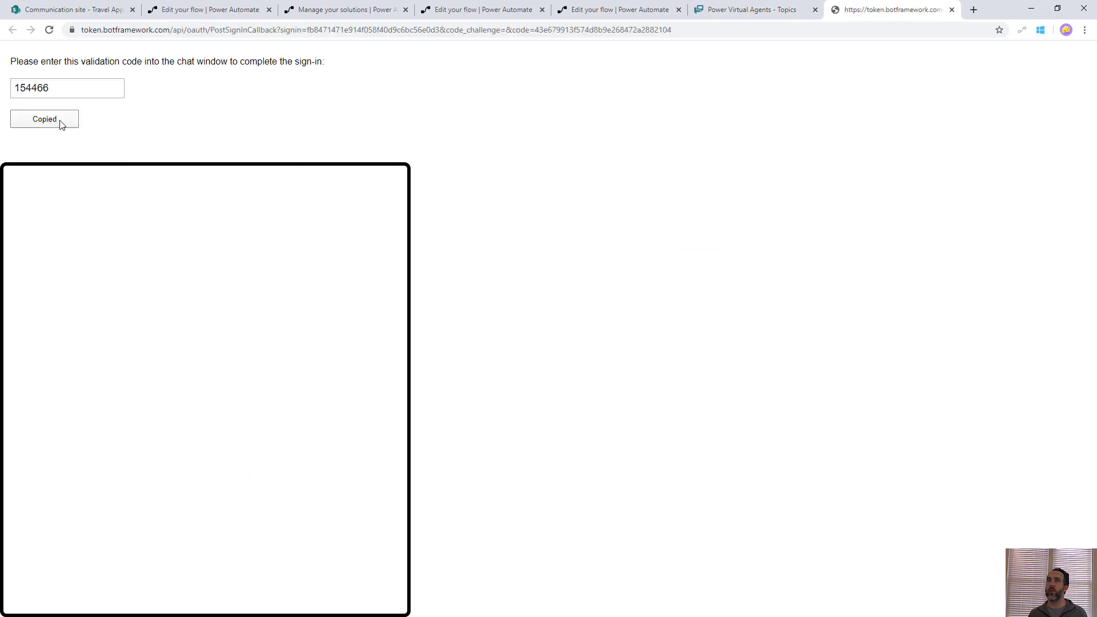
key("ctrl+v")
key("Return")
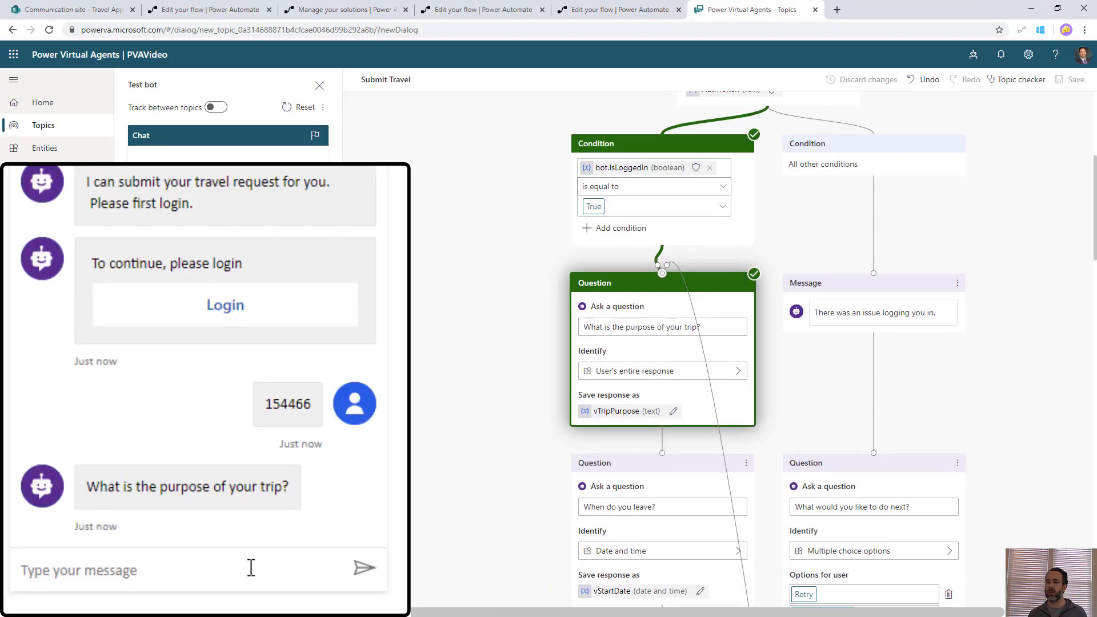
- Answer purpose 'To test out Power Platform!', leaving 'next monday', returning 'may 15 2020'
type("To tes")
type("t ou")
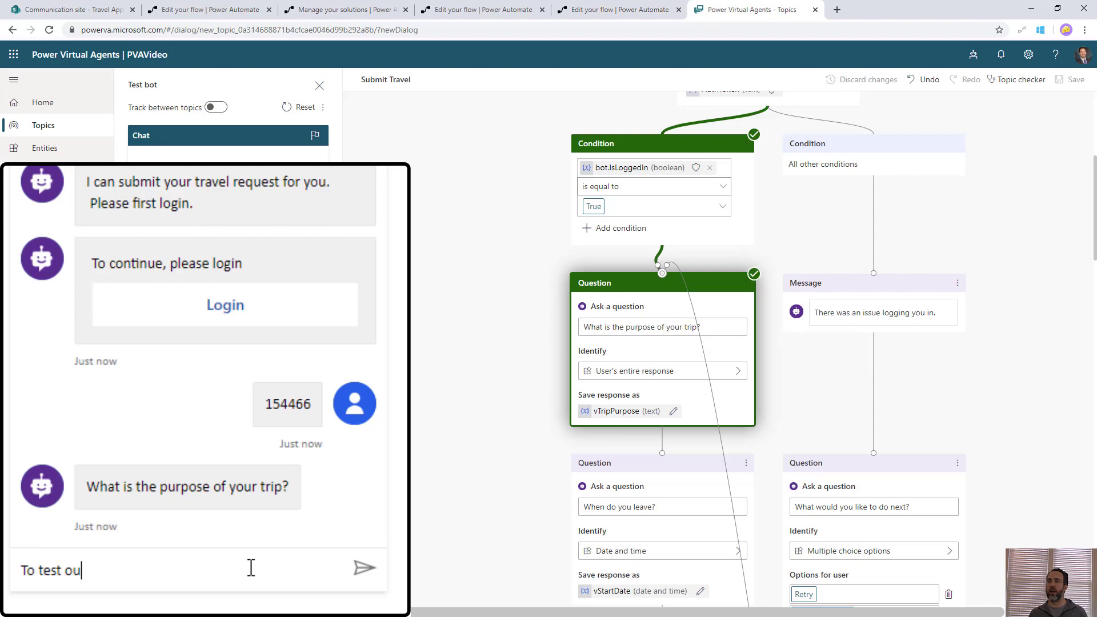
type("t Power Platform!")
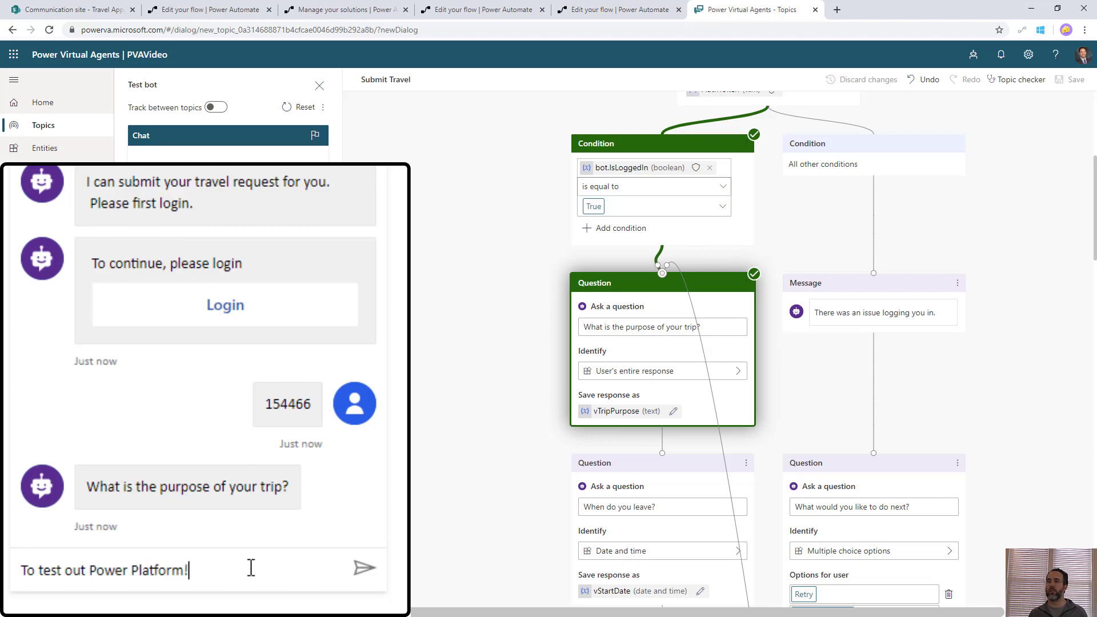
key("Return")
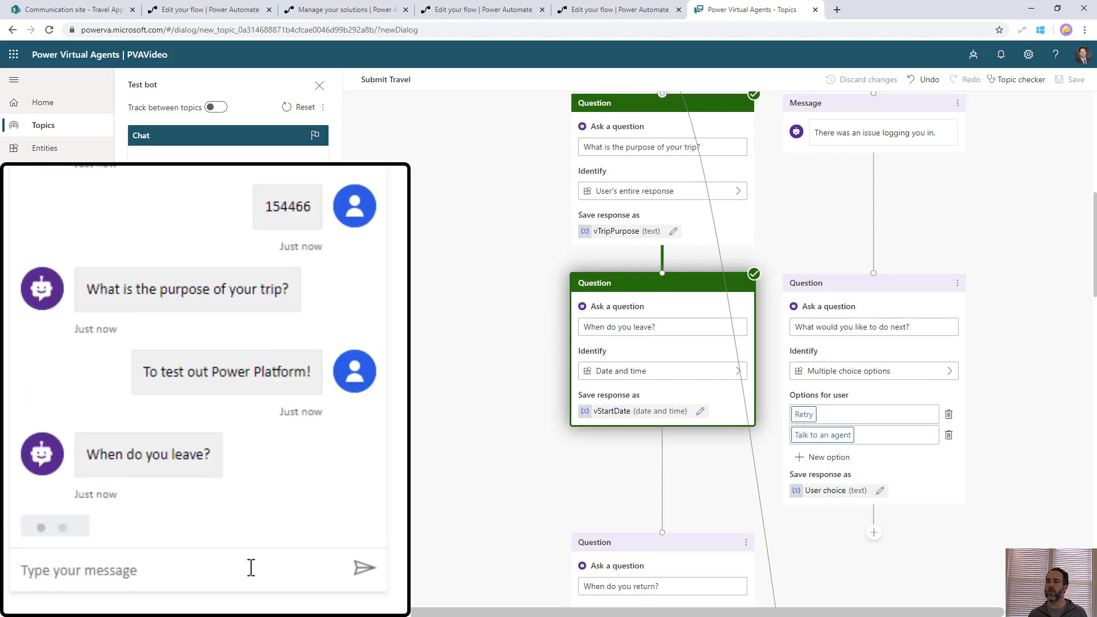
type("next monday")
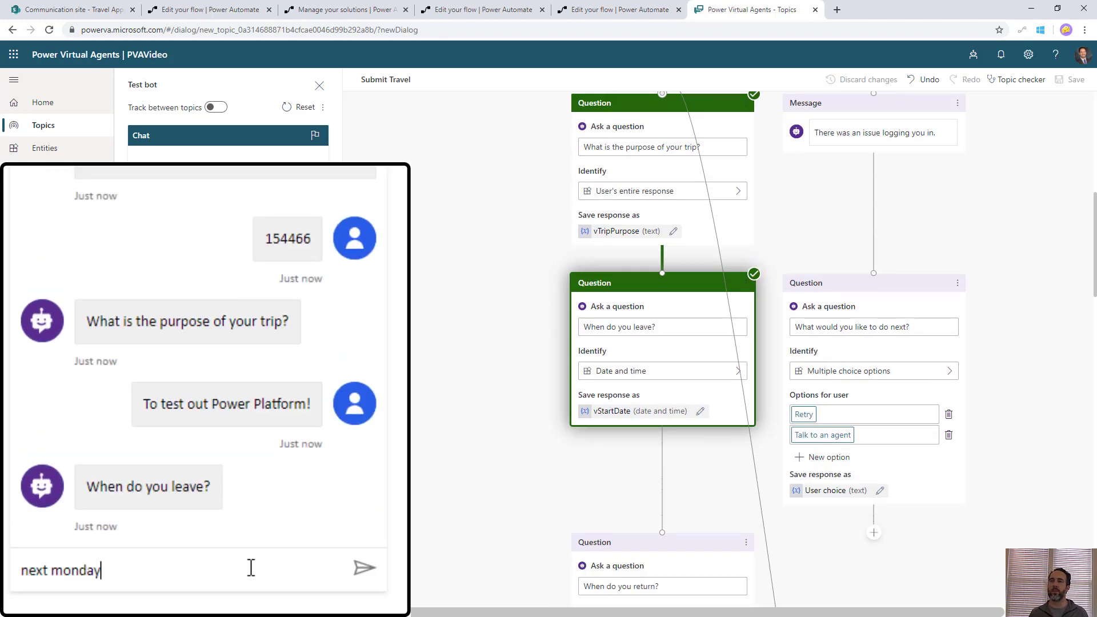
key("Return")
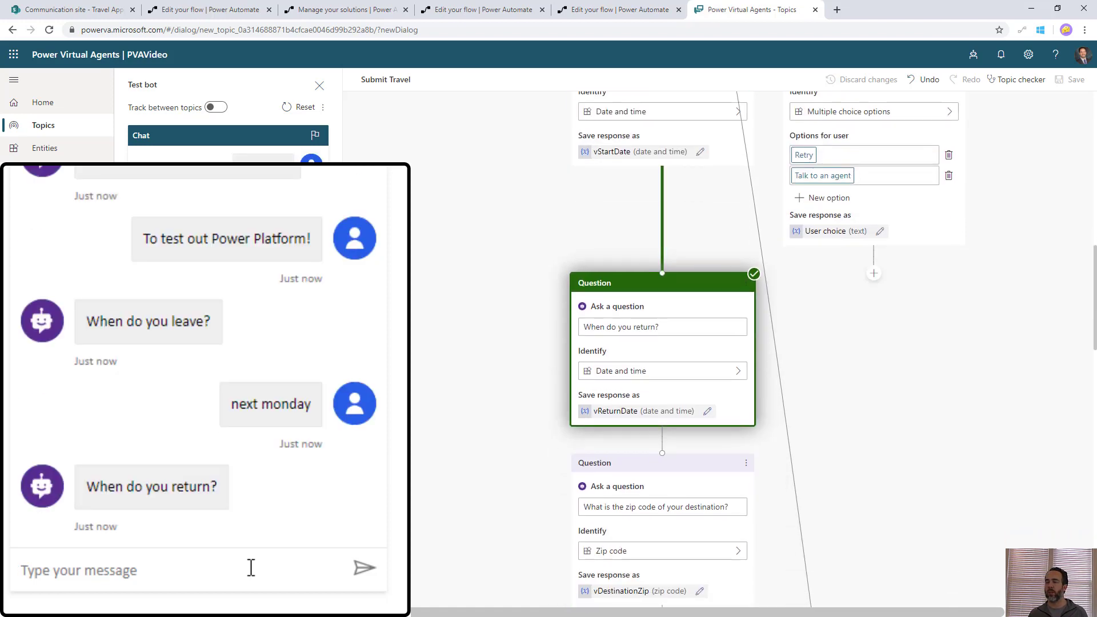
type("may 15 2020")
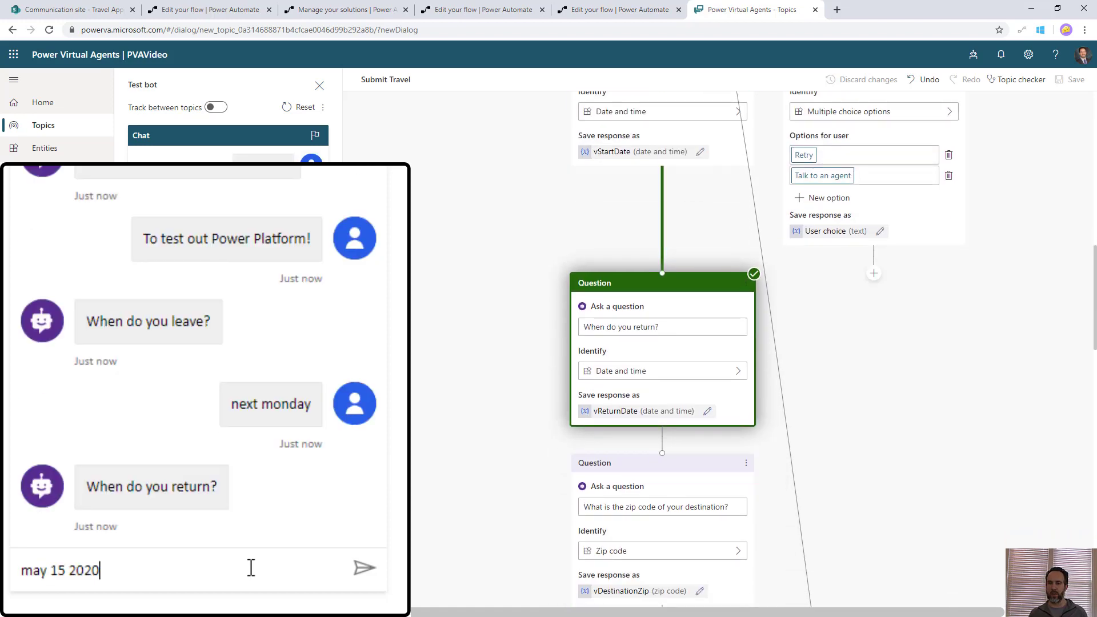
key("Return")
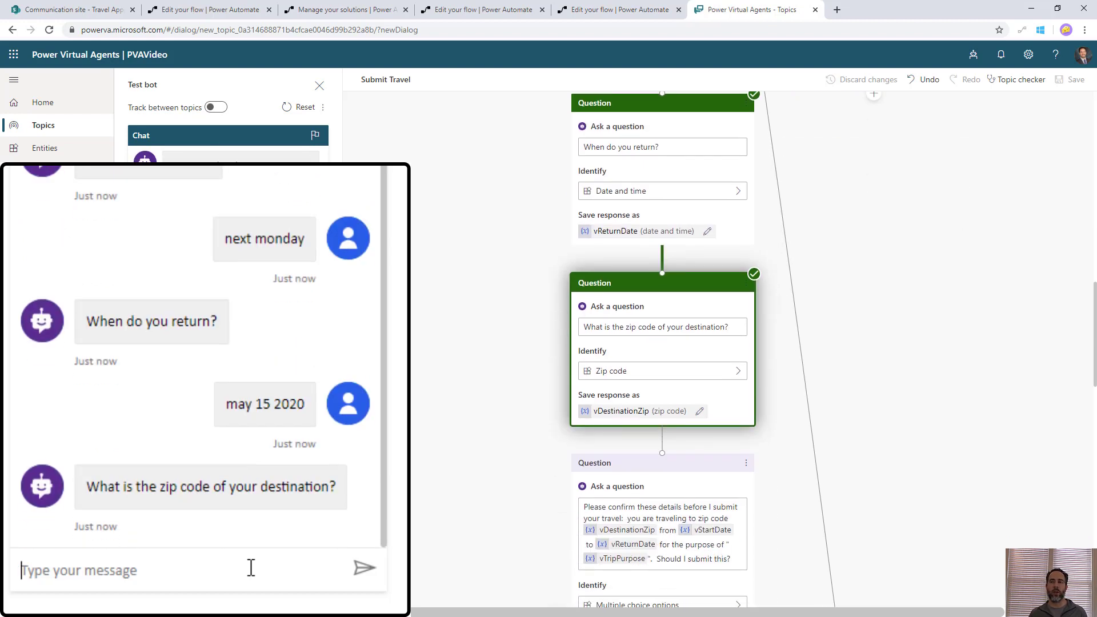
- Give destination zip 98188 and confirm 'Yes, please submit it'
type("980")
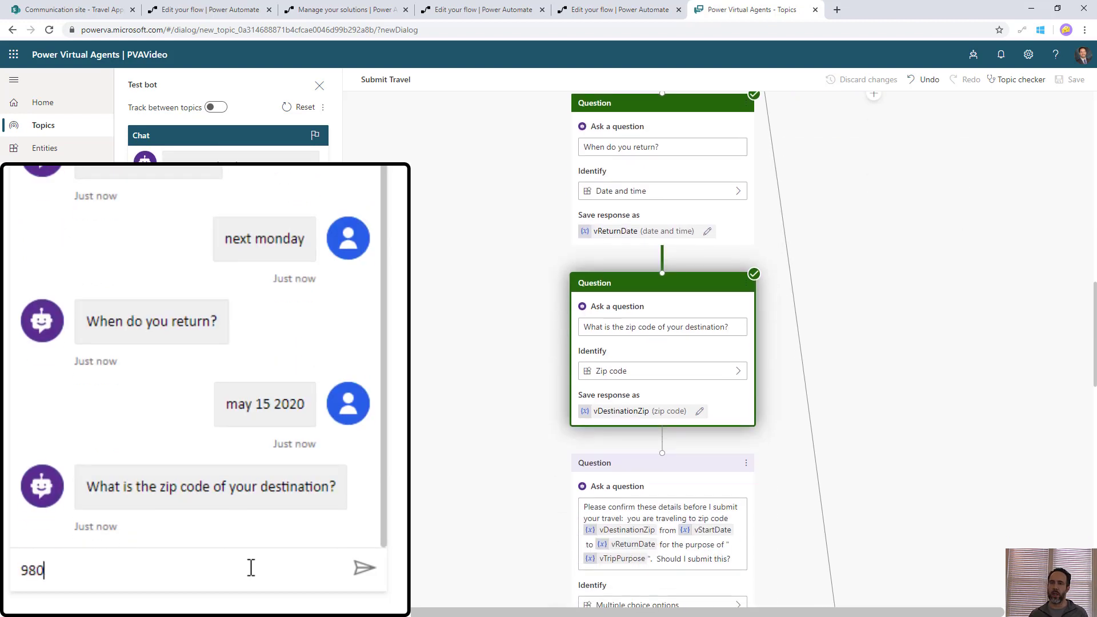
key("BackSpace")
type("188")
key("Return")
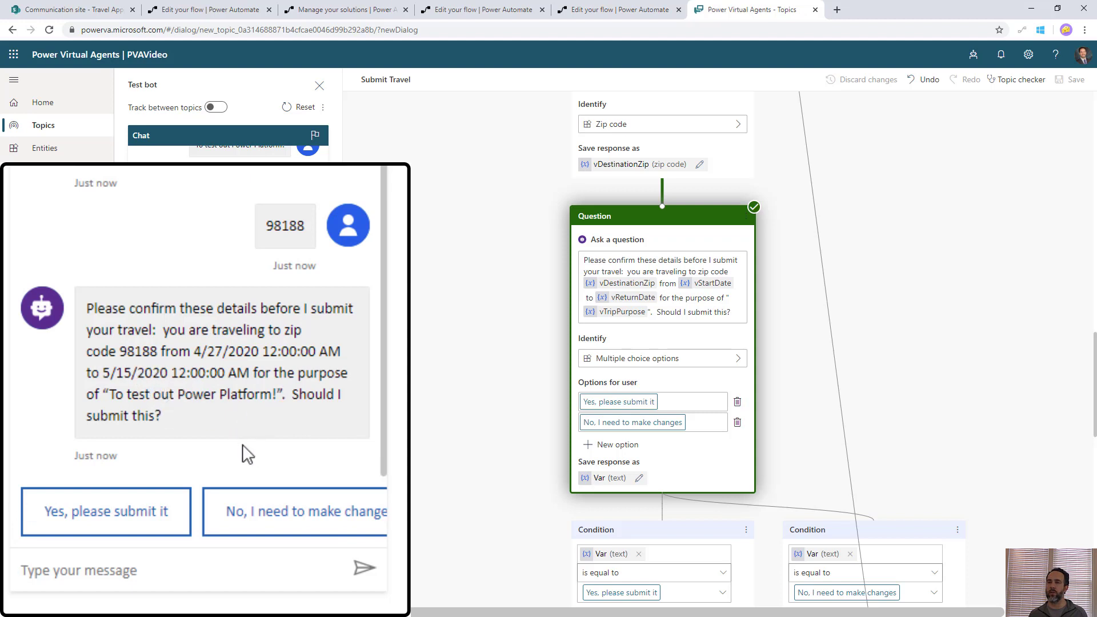
left_click(117, 513)
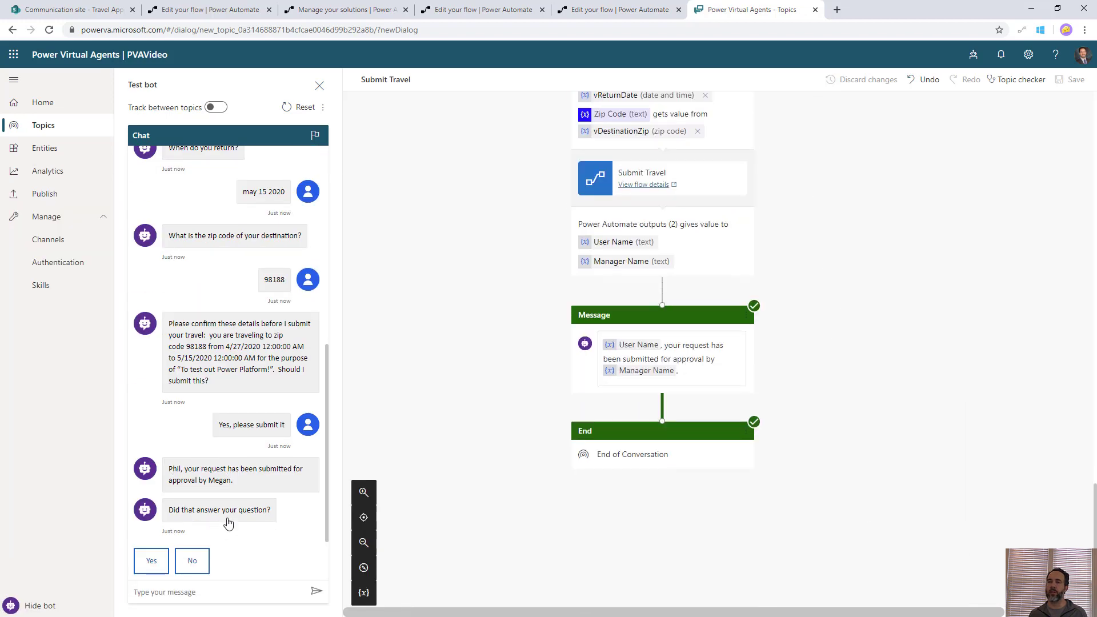
- Reload the SharePoint Travel Approvals (Video) list until the 'To test out Power Platform!' item appears
left_click(68, 10)
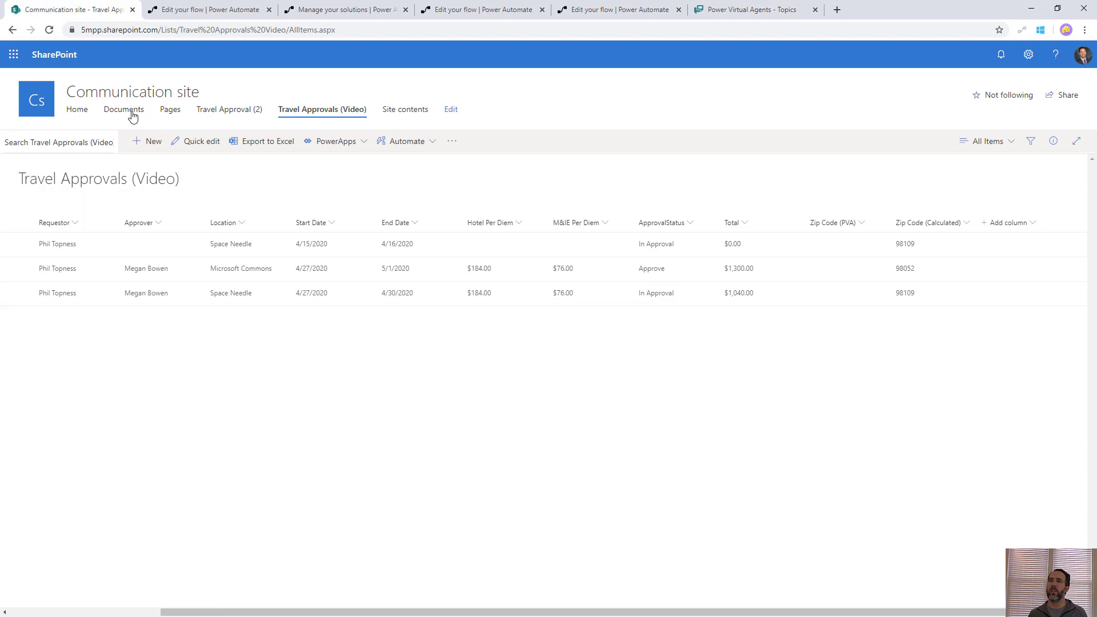
left_click(50, 30)
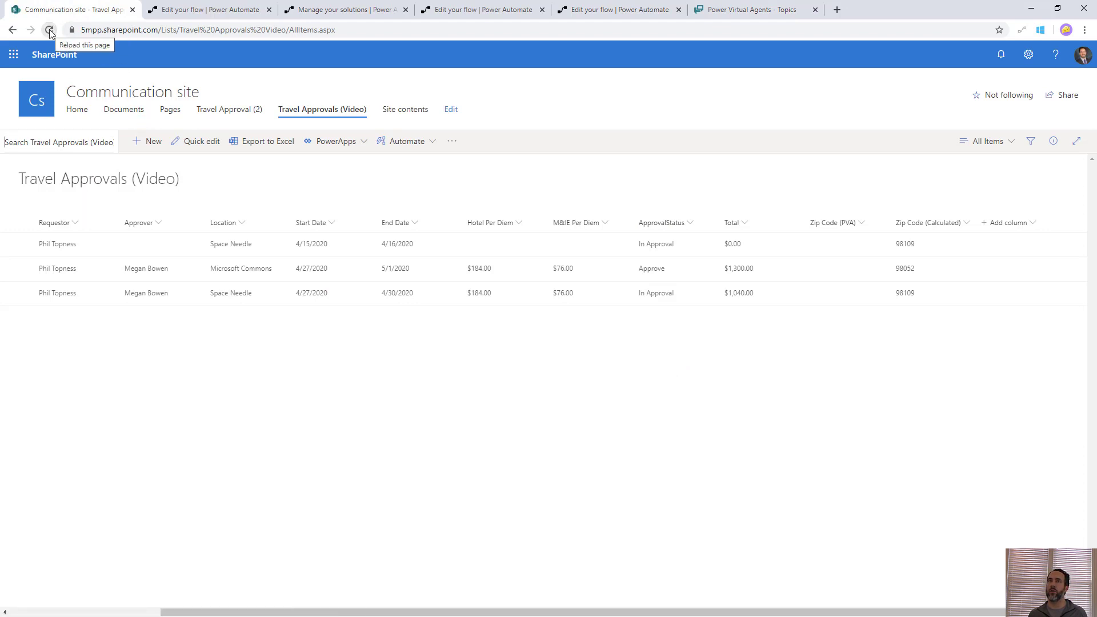
left_click(49, 30)
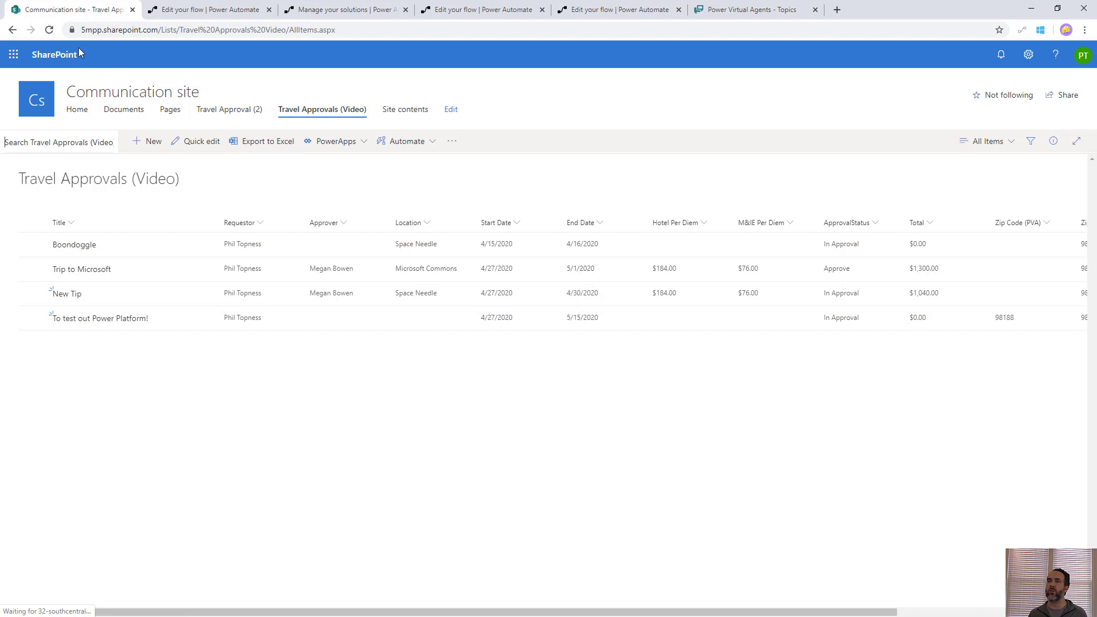
left_click(49, 31)
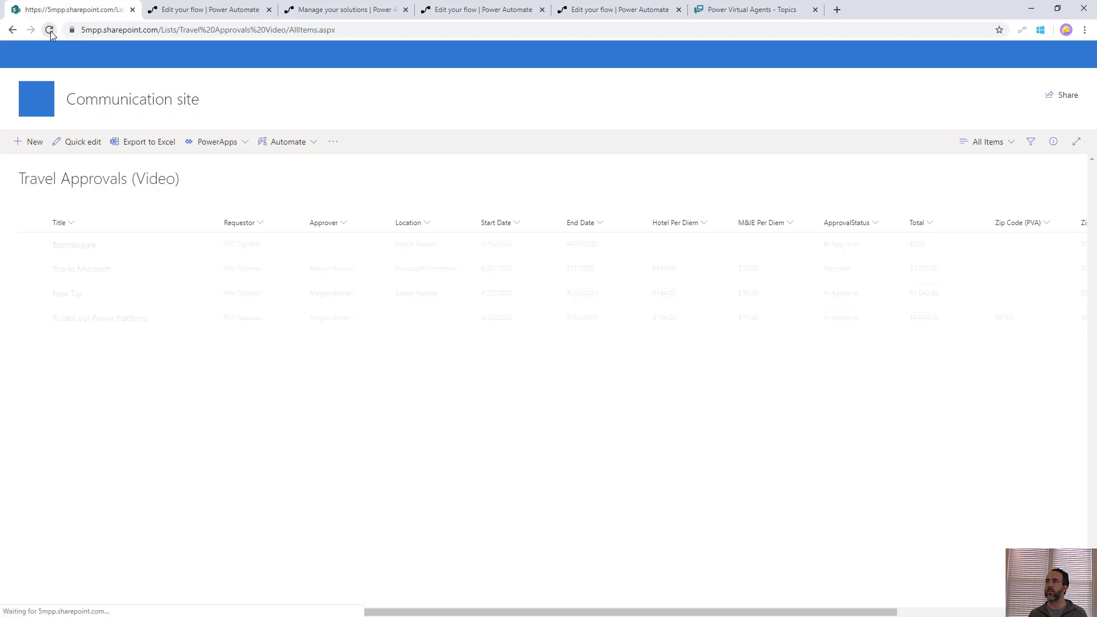